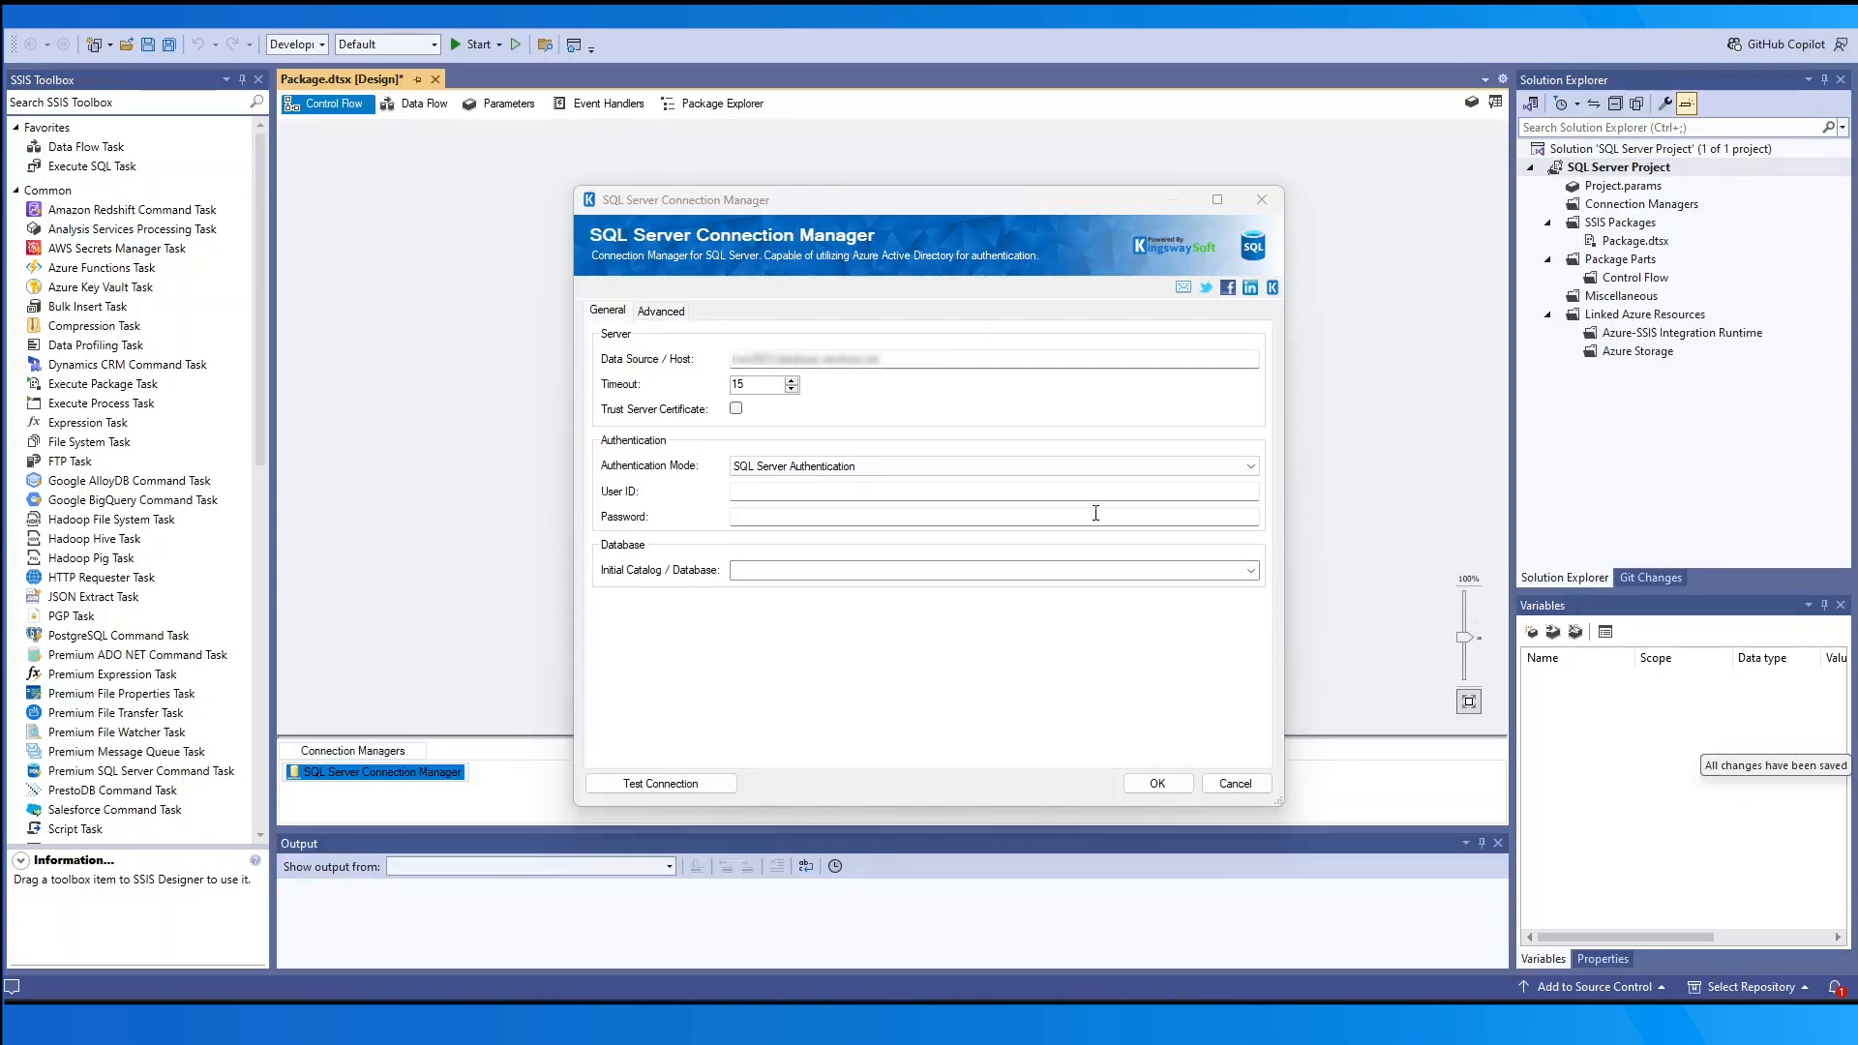
- Switch the connection from SQL Server Authentication to Windows Integrated Authentication, so no user ID or password is needed
click(1089, 470)
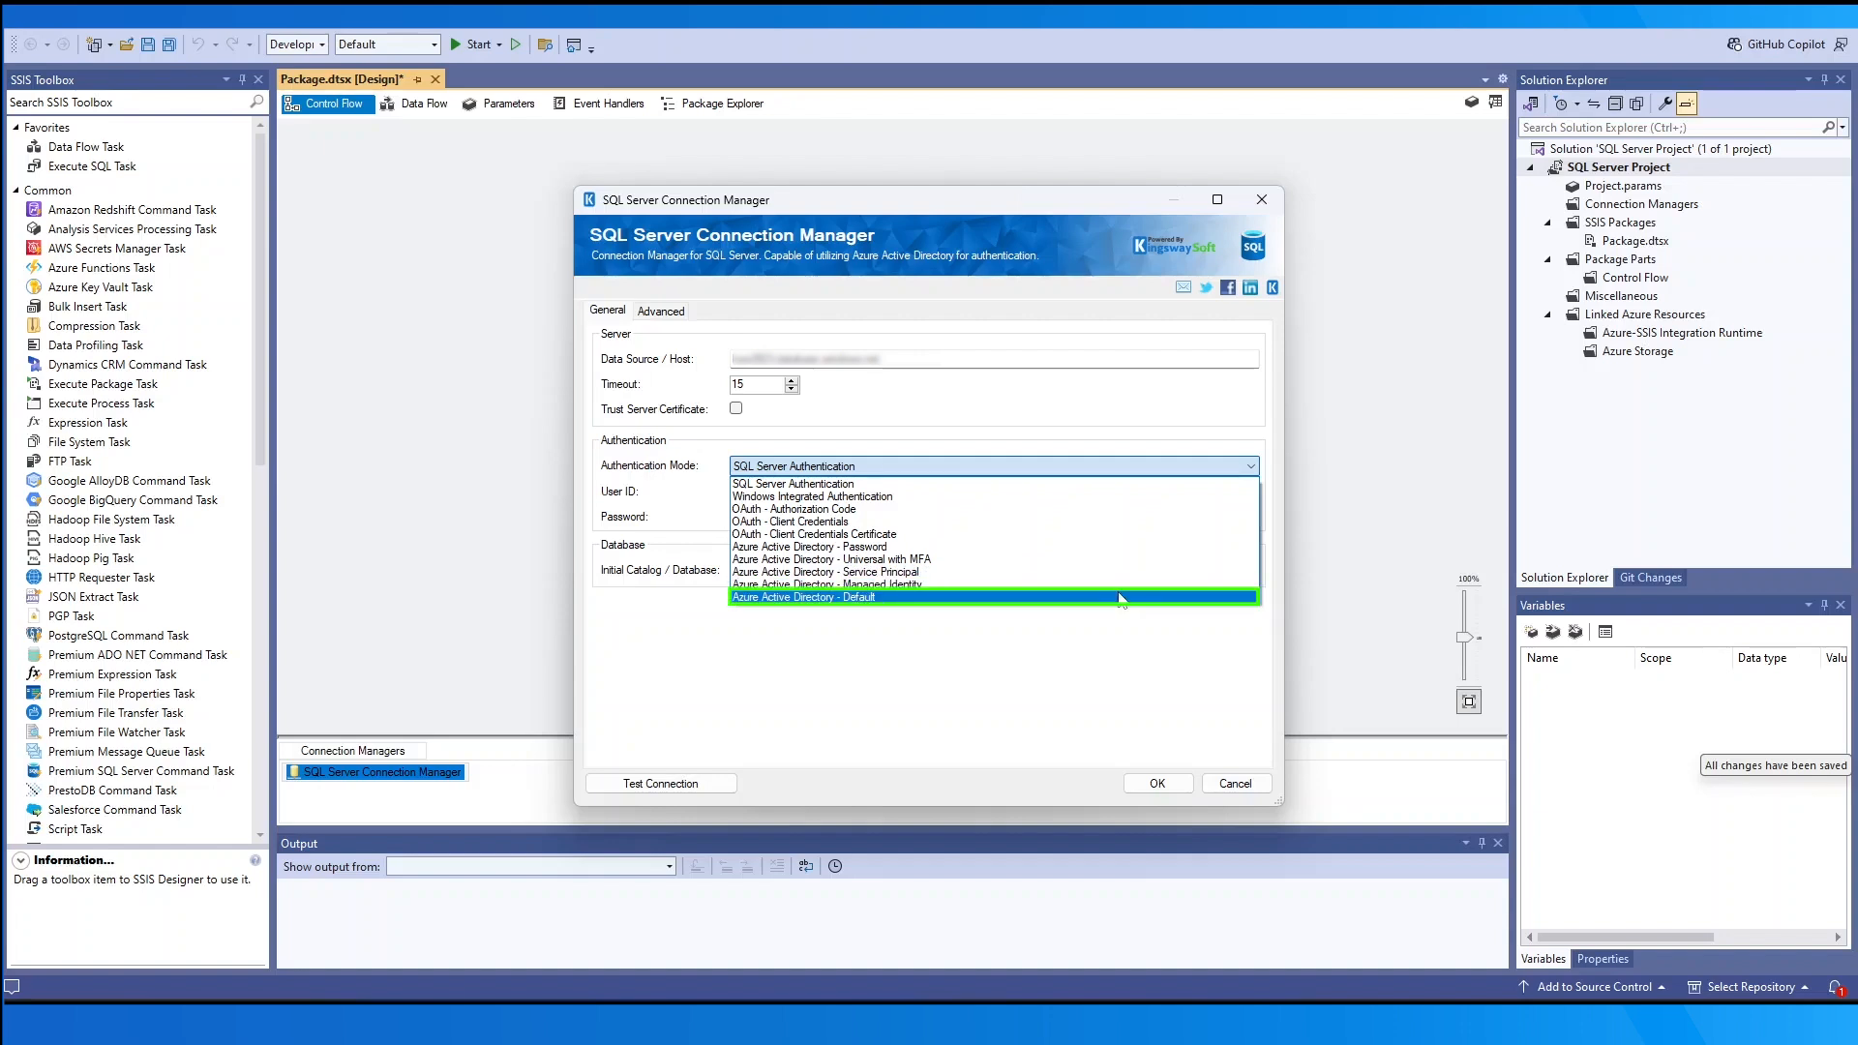
click(1141, 484)
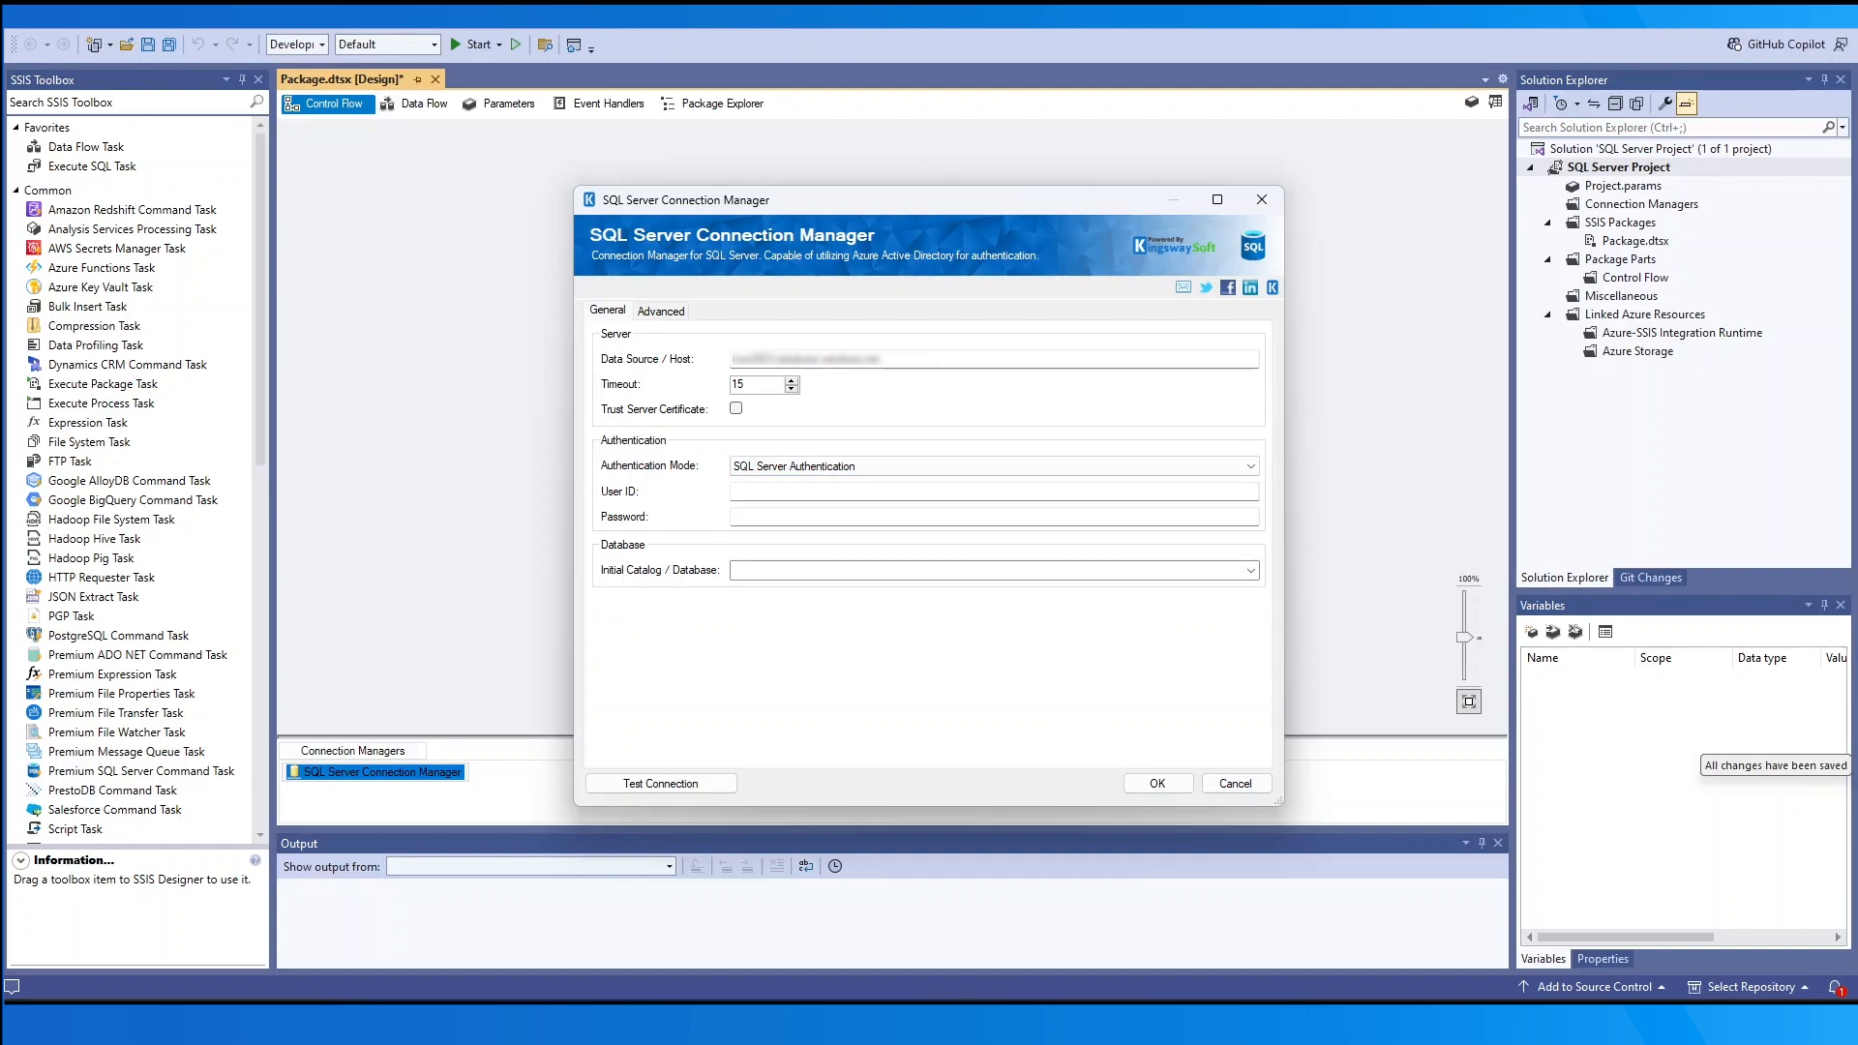
click(1222, 490)
click(1230, 517)
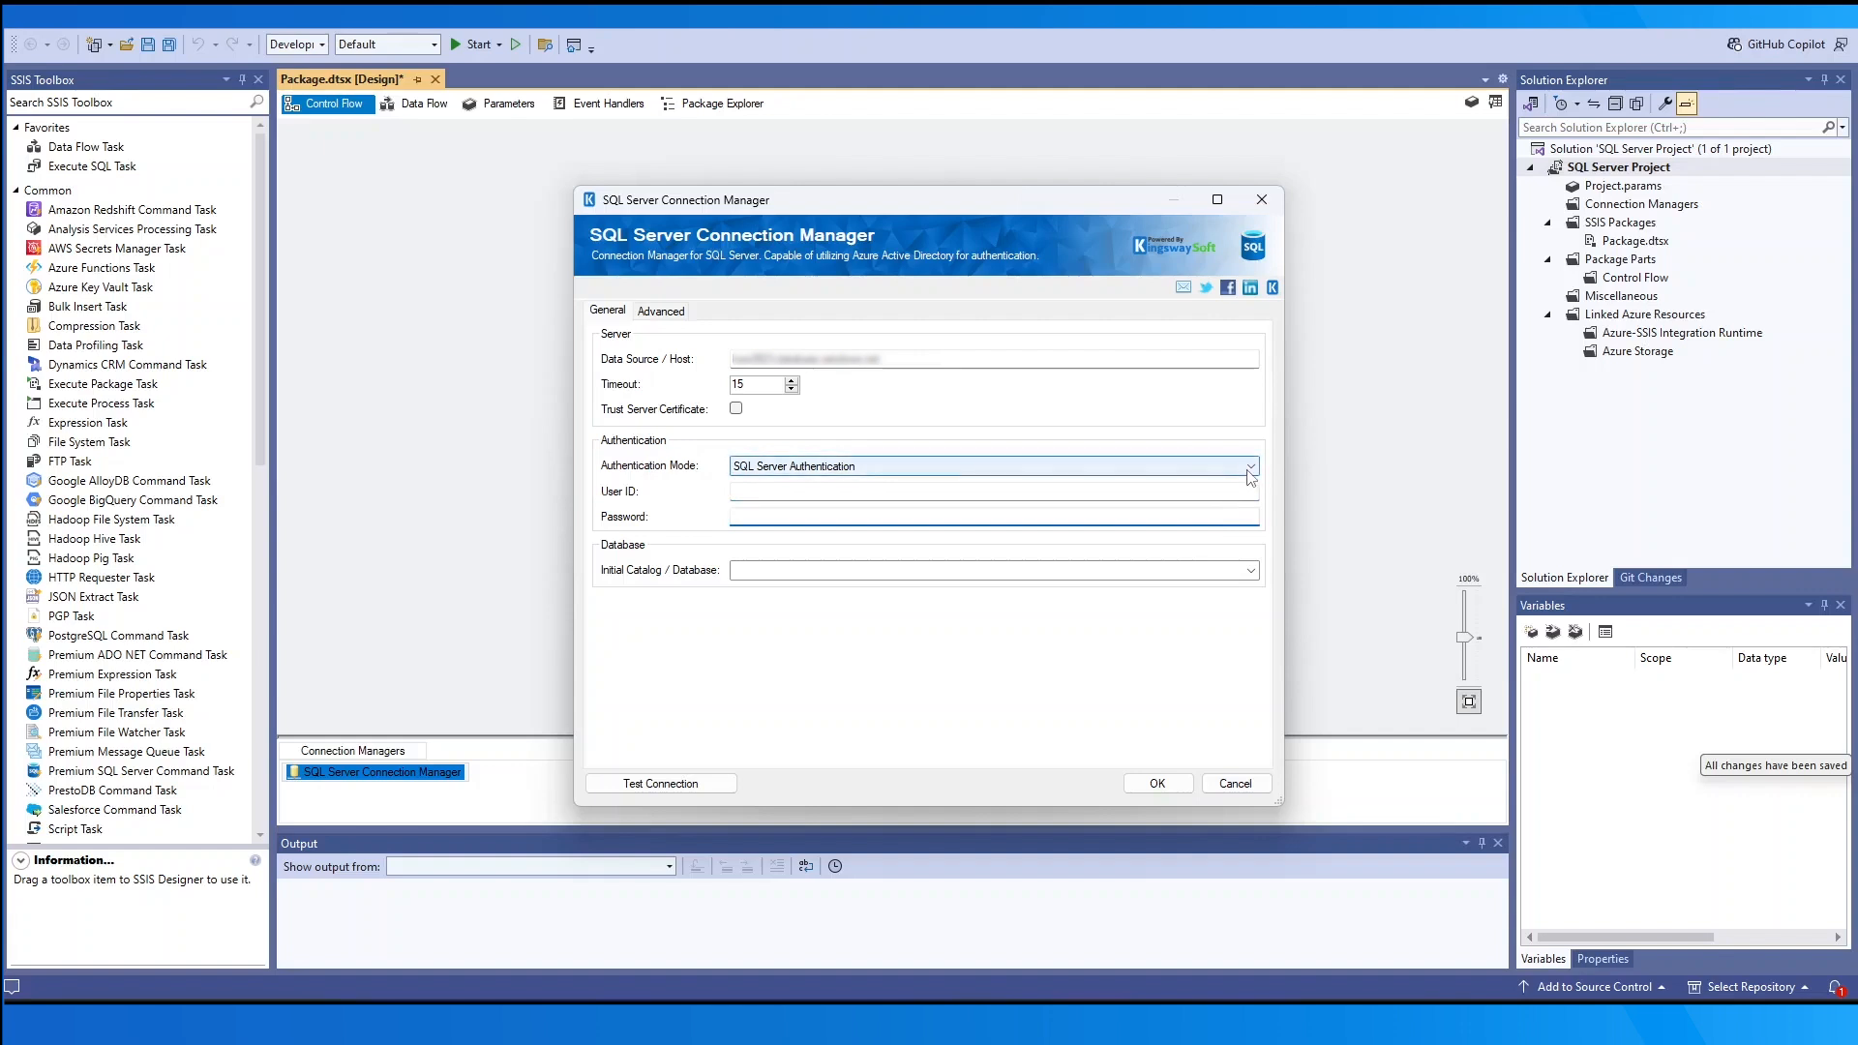
click(1251, 466)
click(1249, 502)
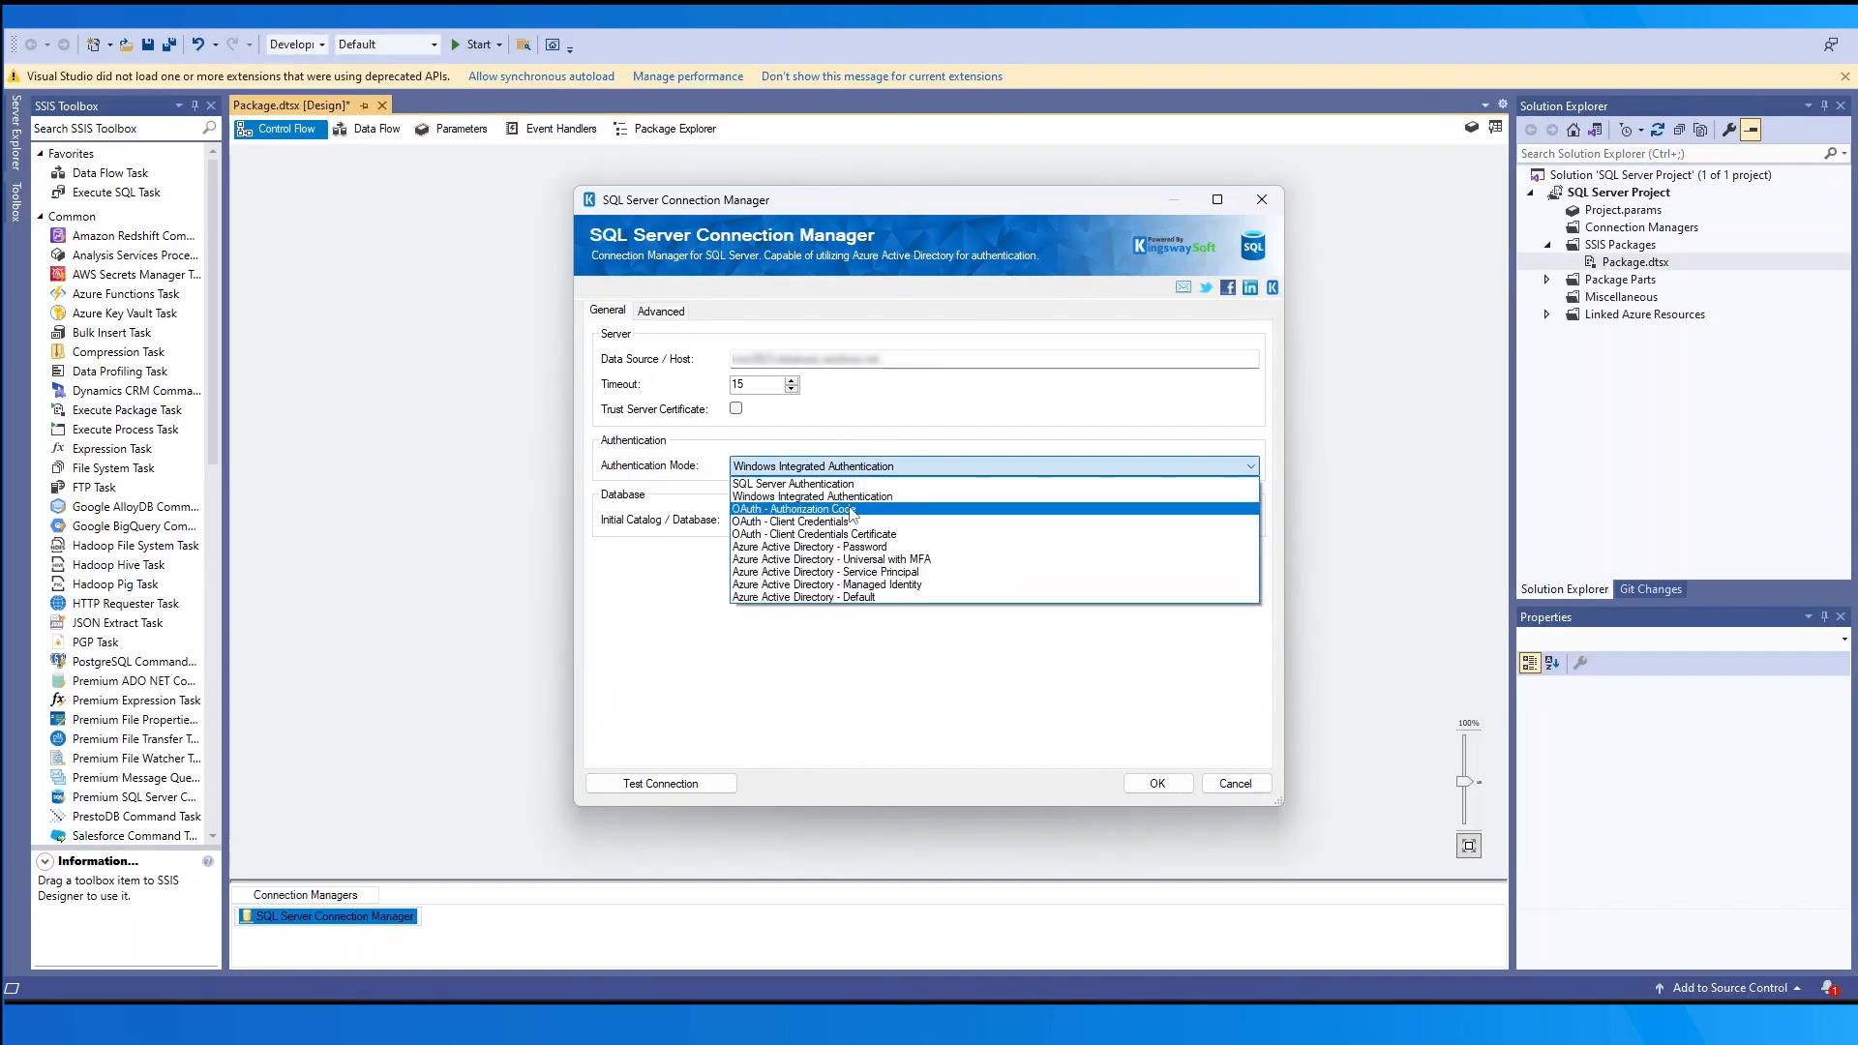
- Set the authentication mode to OAuth - Authorization Code, leaving the token file unselected
click(852, 515)
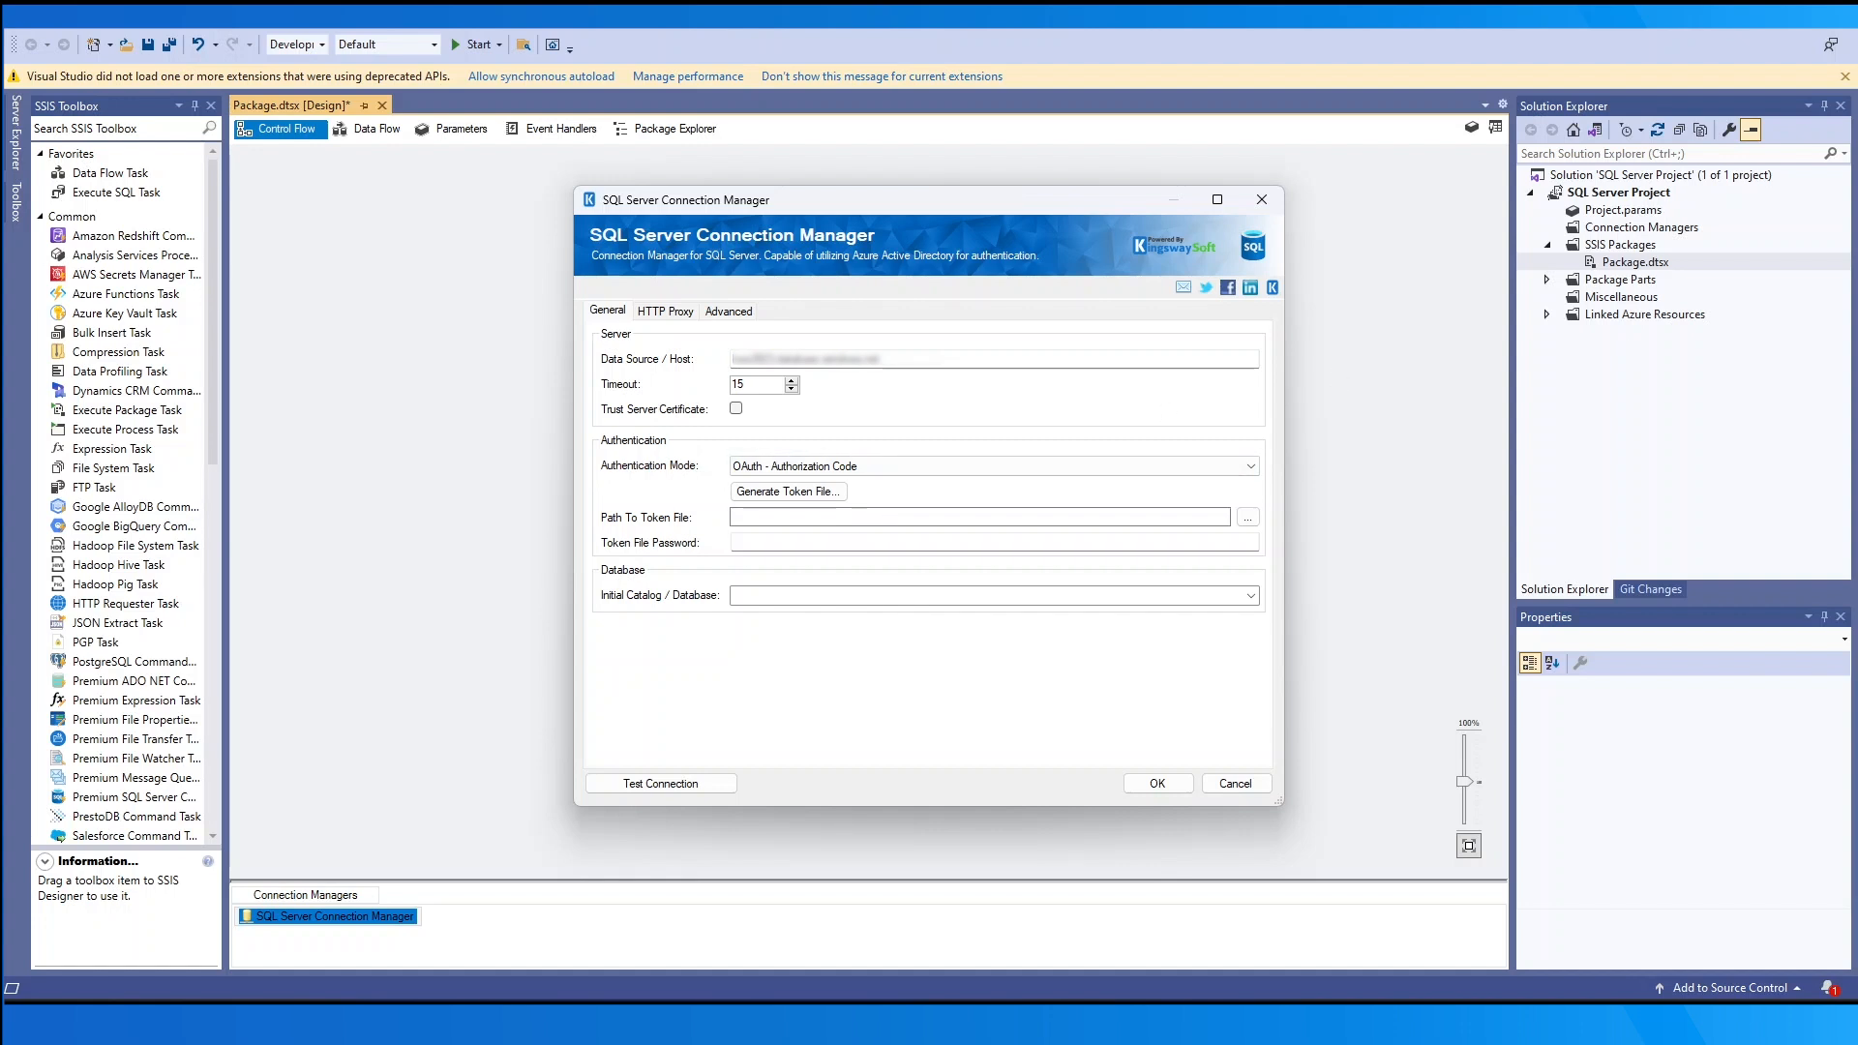
click(1248, 518)
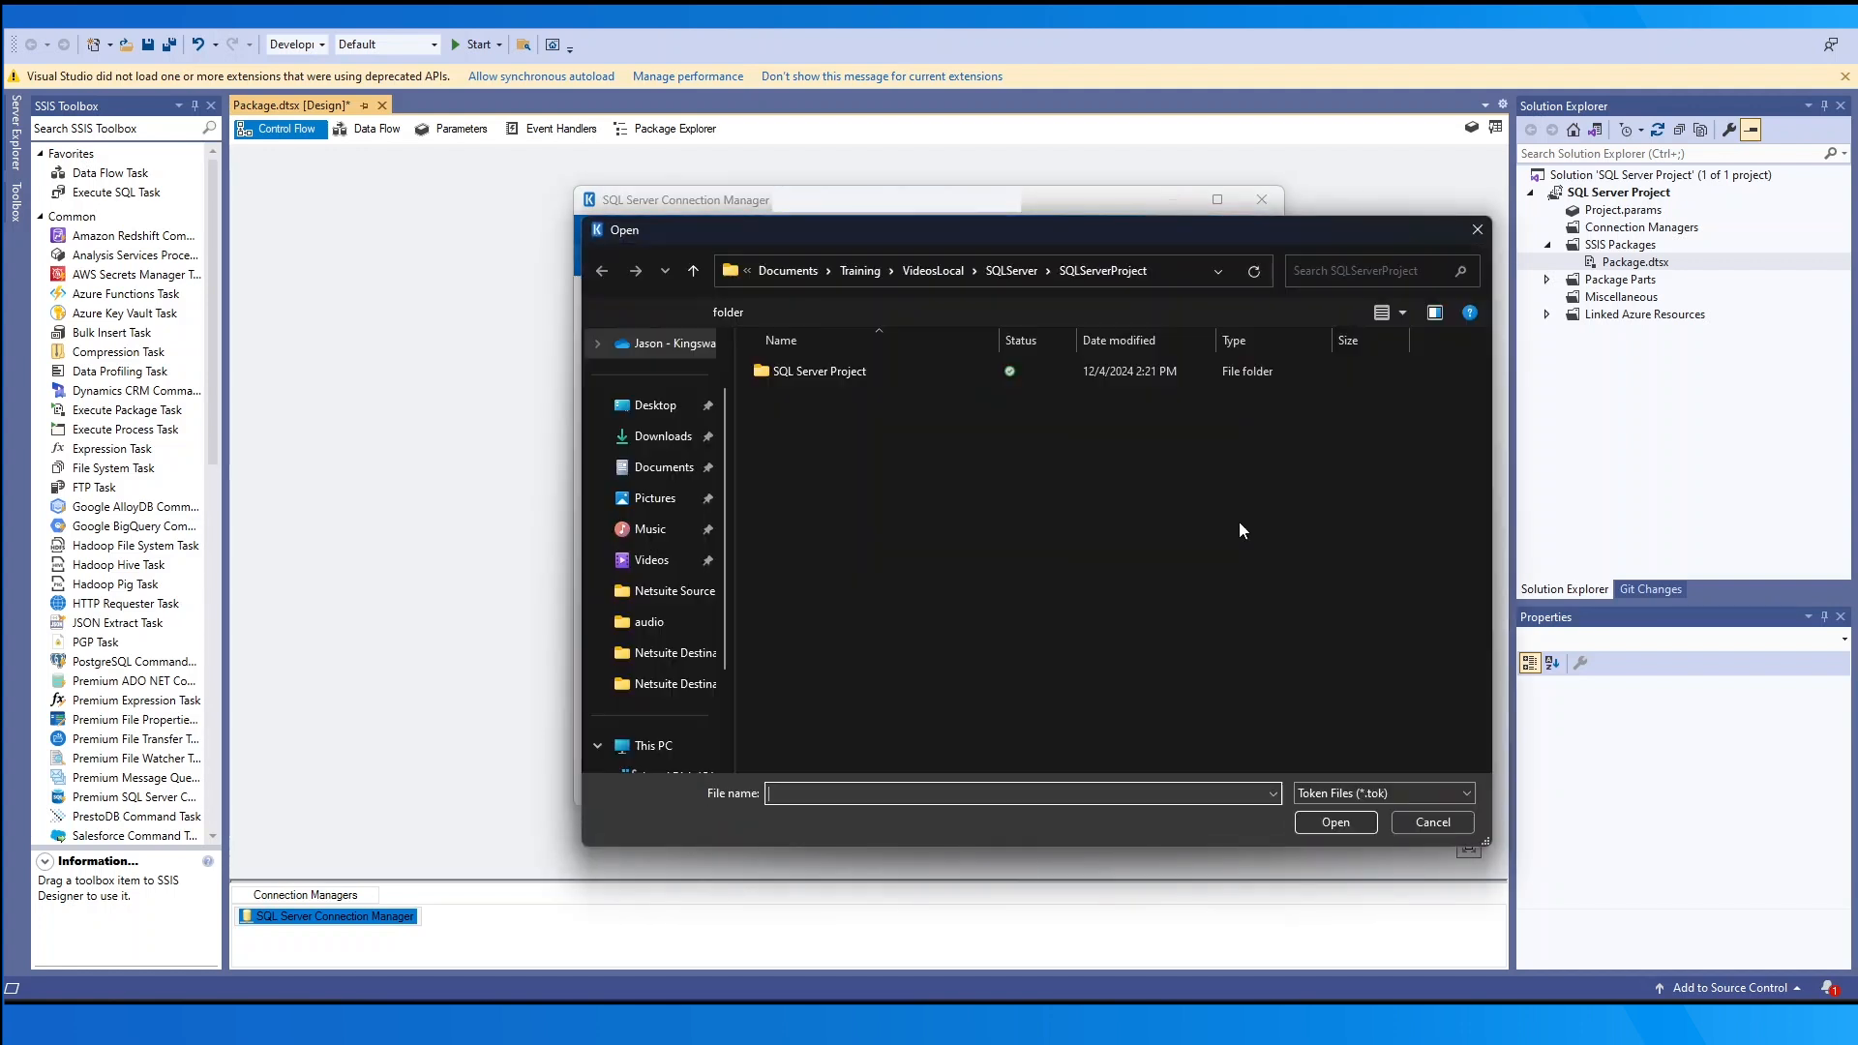
click(1427, 825)
click(792, 542)
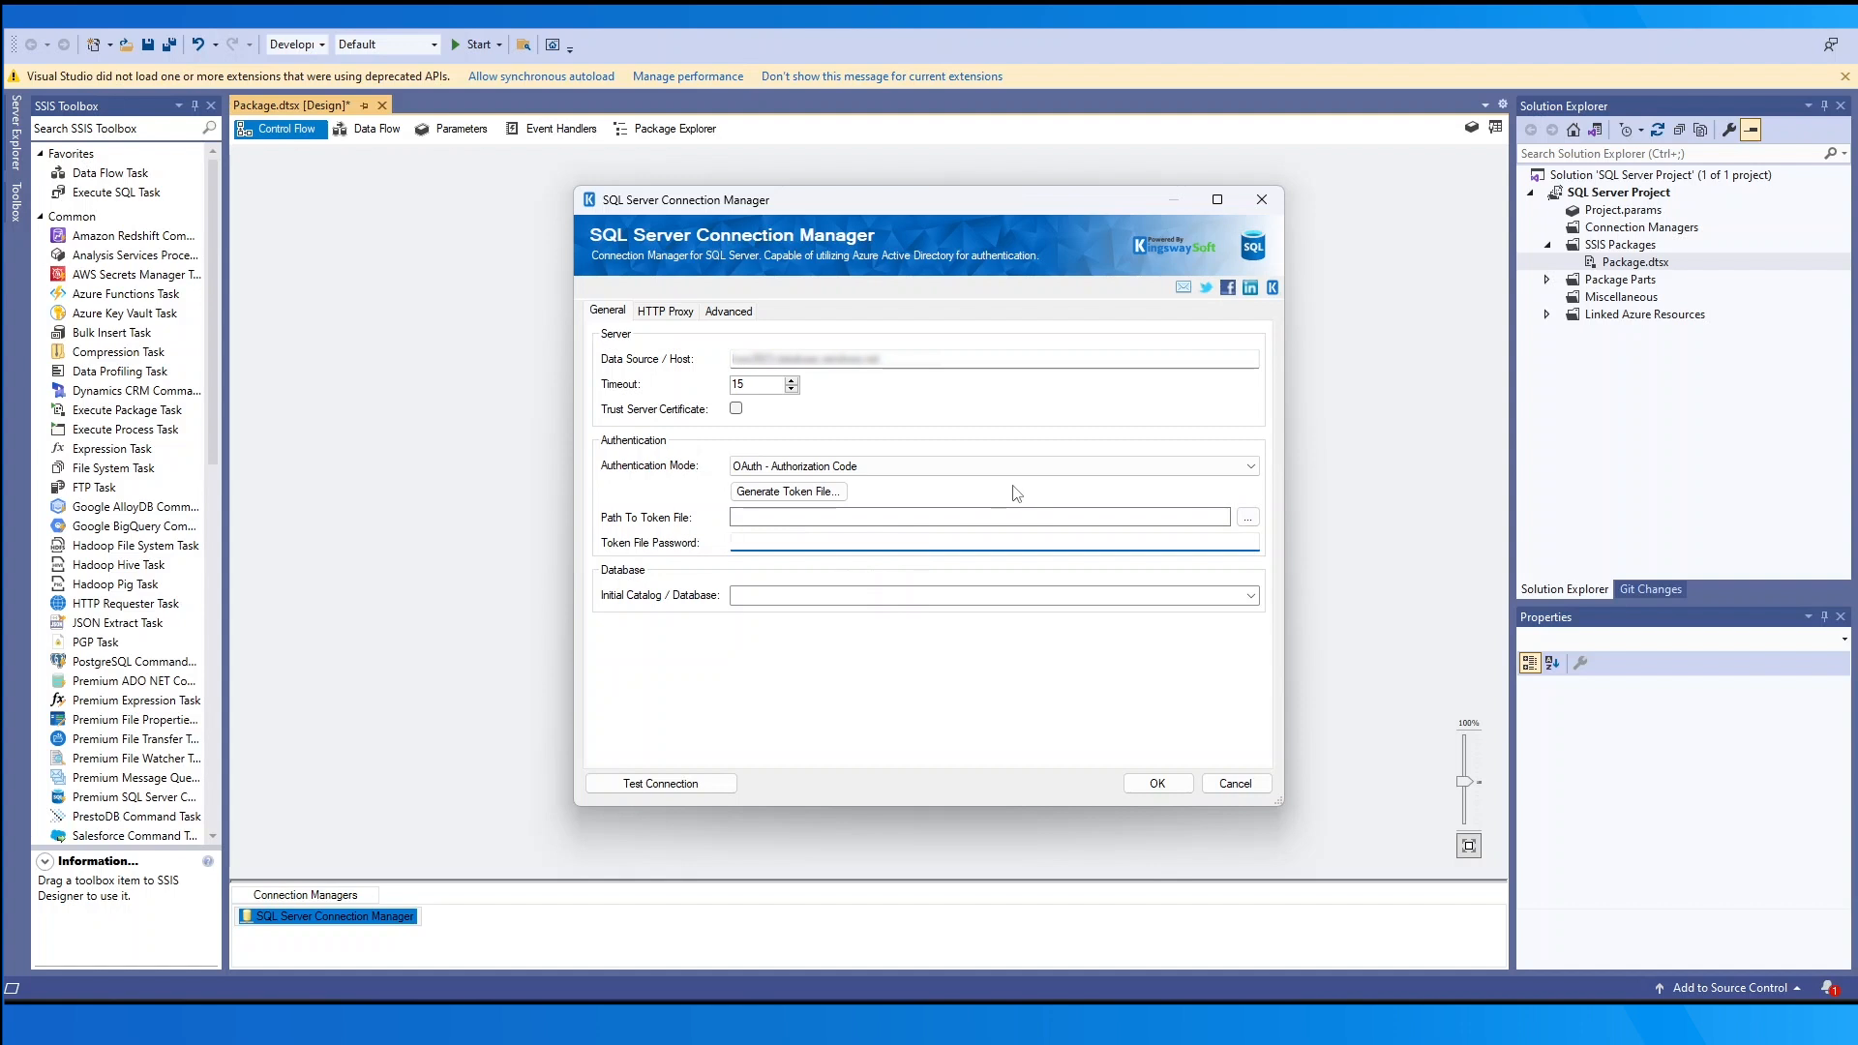
- Generate a new token file by pasting the tenant ID, client ID, client secret and redirect URL
click(820, 492)
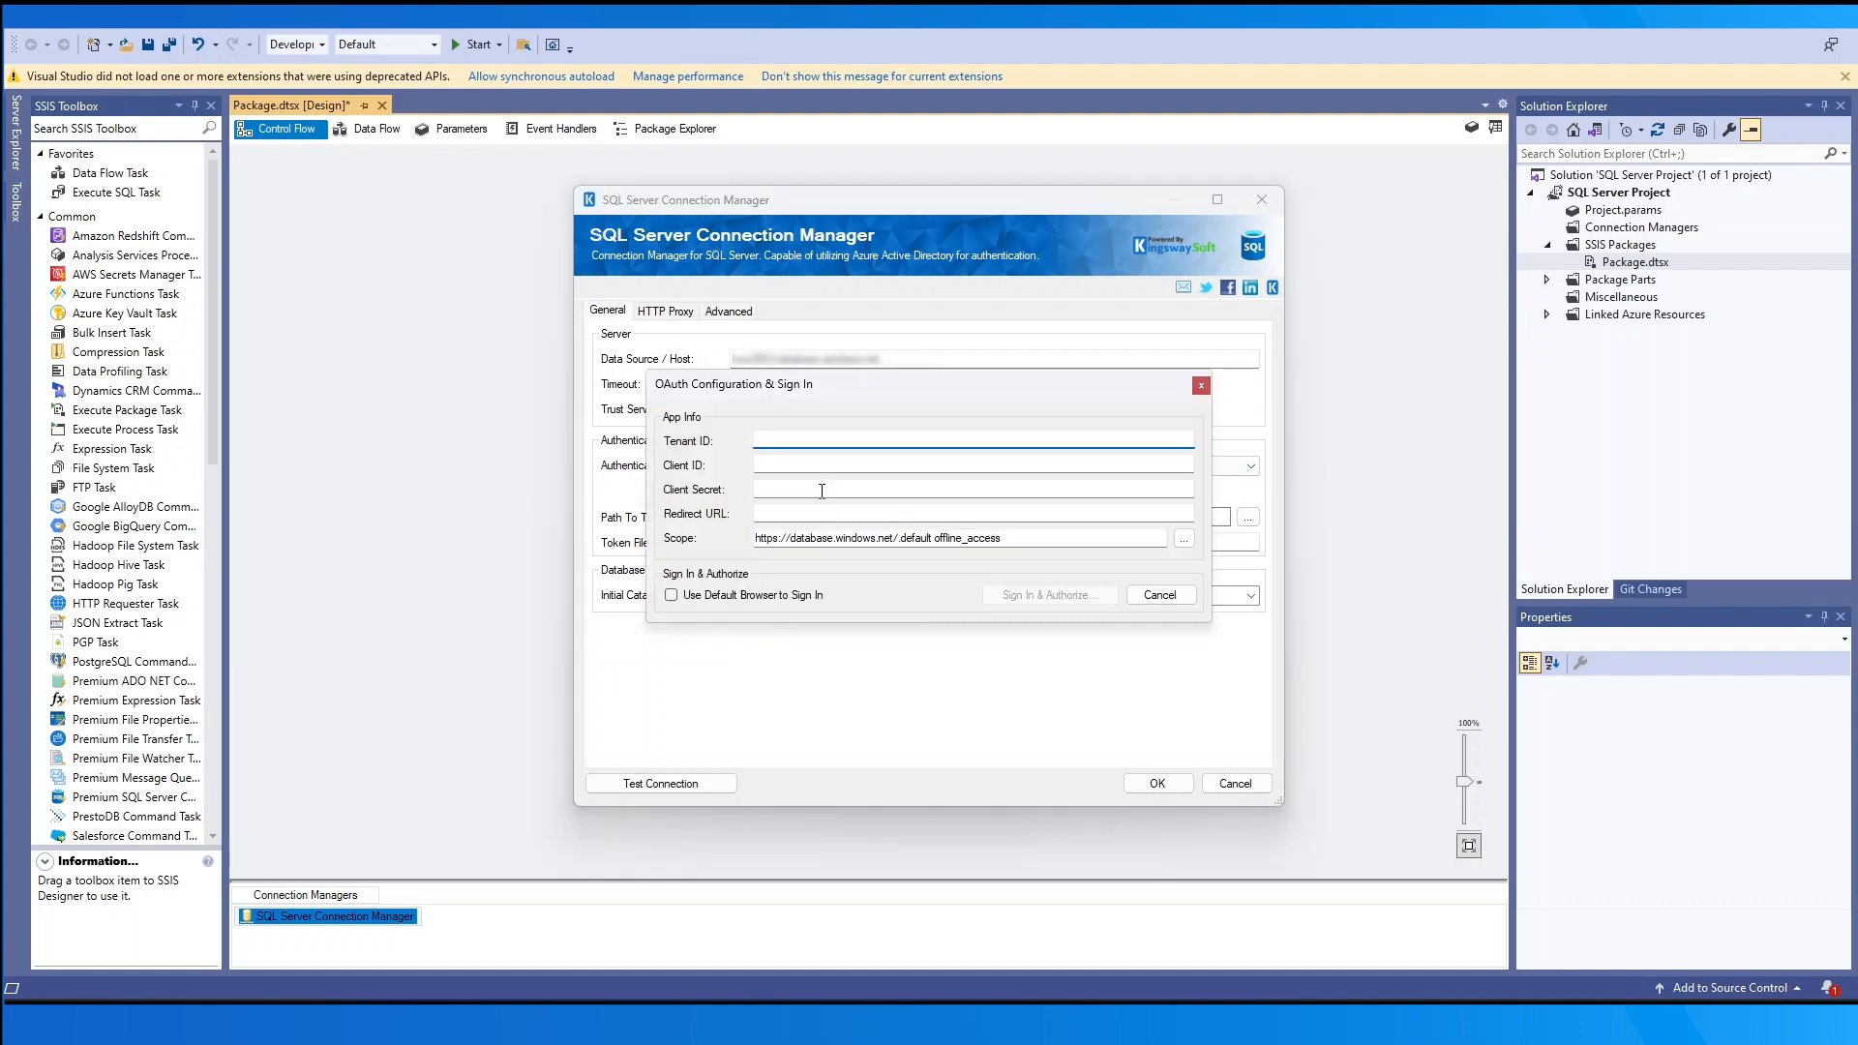
key(ctrl+v)
click(811, 469)
key(ctrl+v)
click(832, 490)
key(ctrl+v)
click(850, 513)
key(ctrl+v)
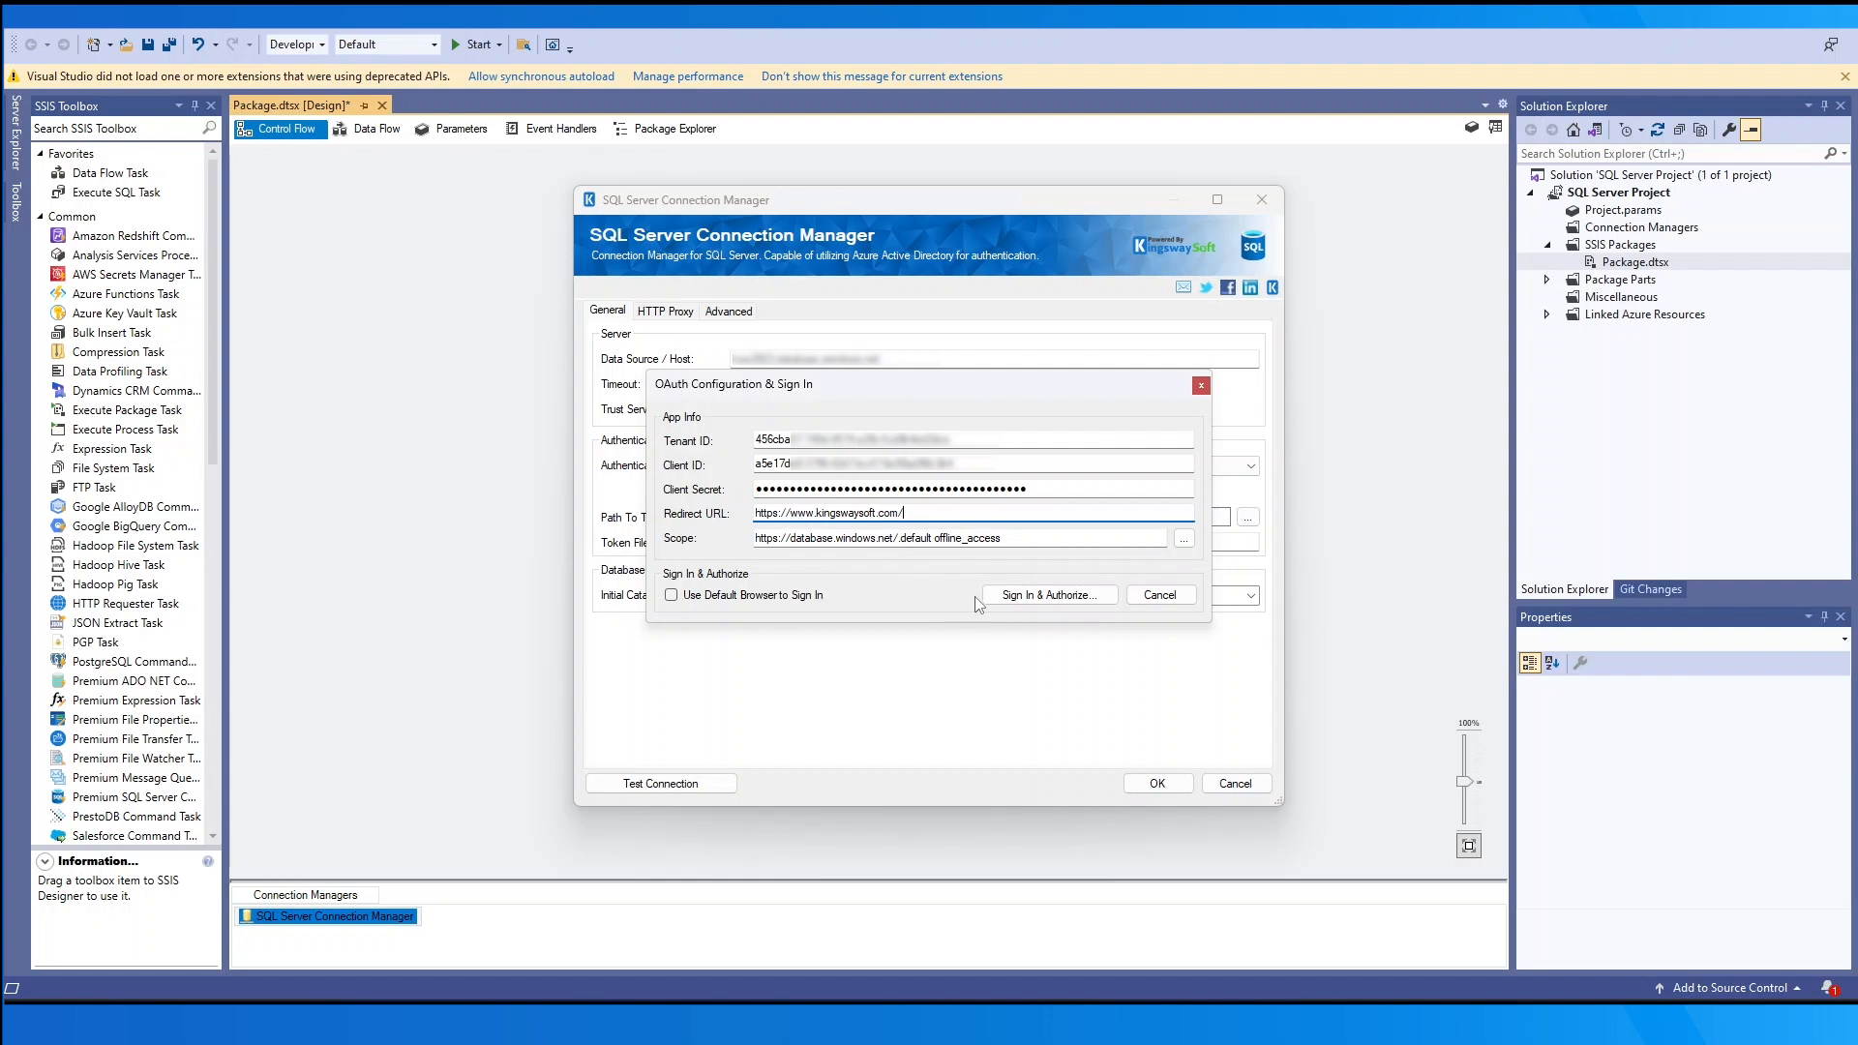
- Sign in with the account e-mail and password, then set a token password and save the tokens
click(1011, 596)
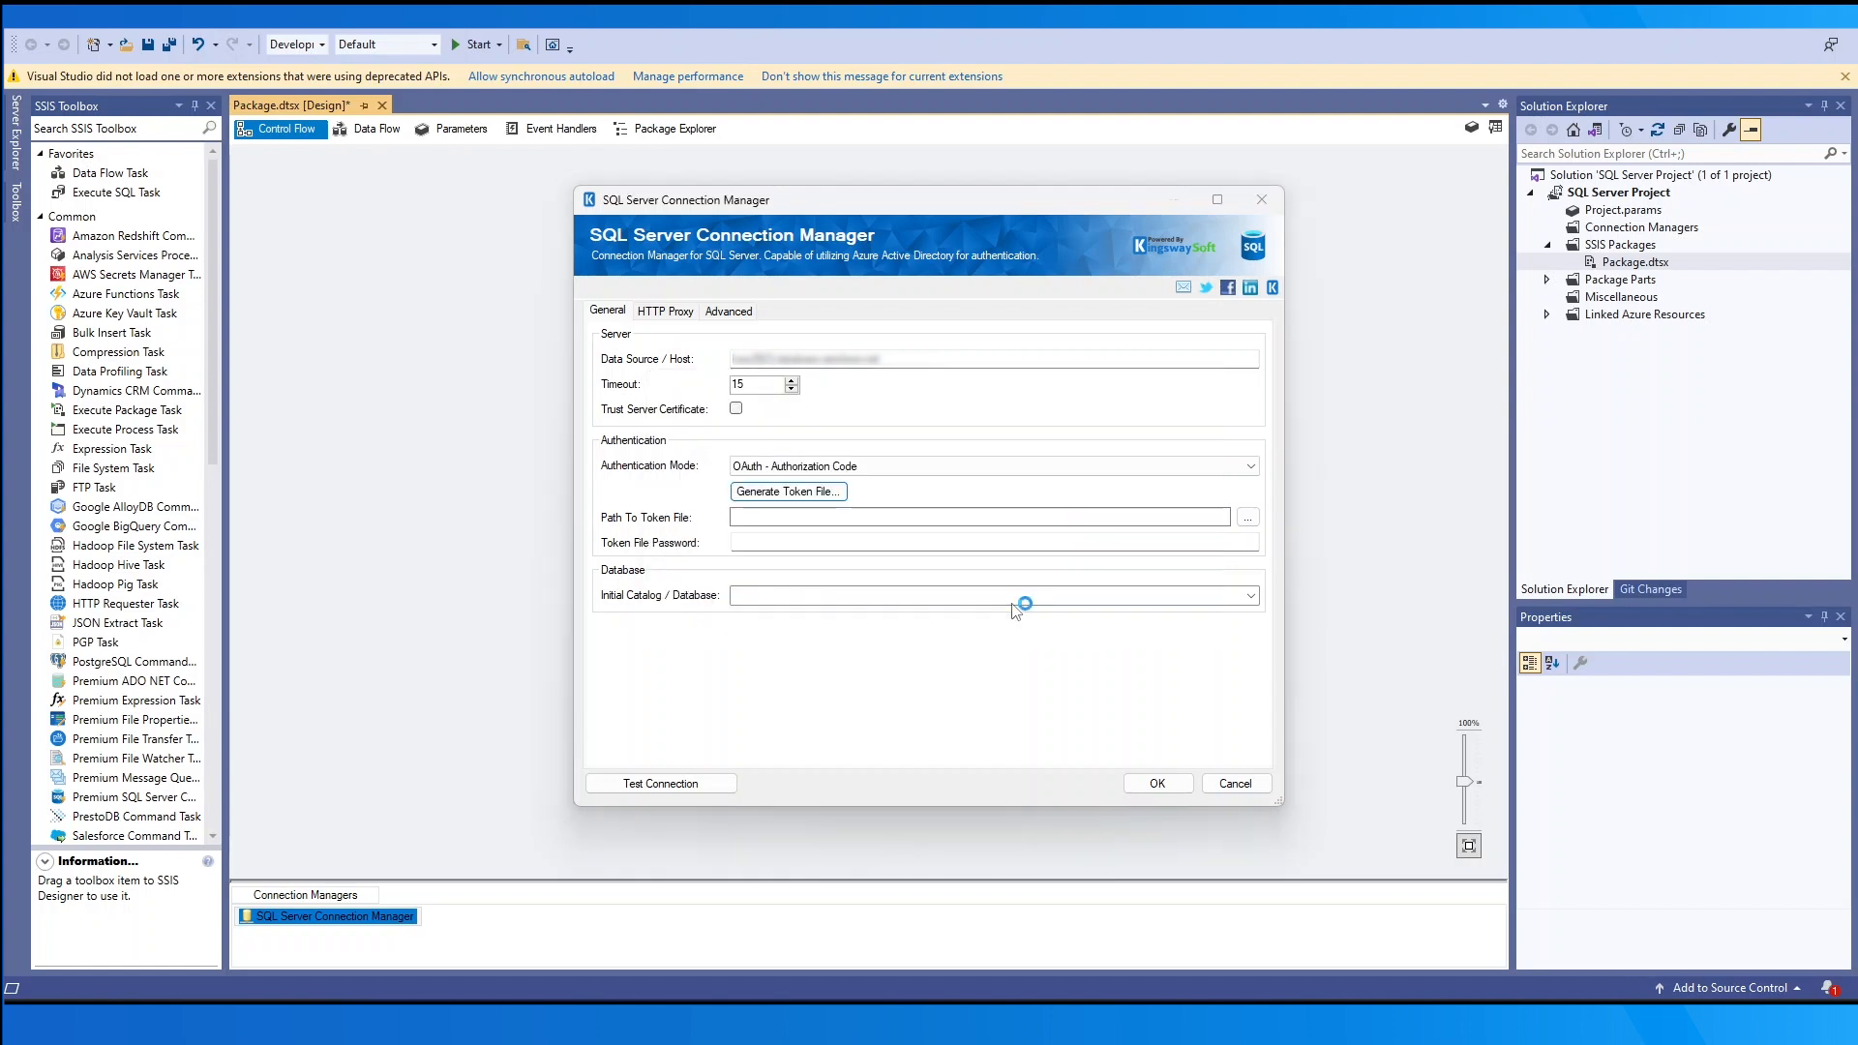
key(Return)
text(********)
key(Return)
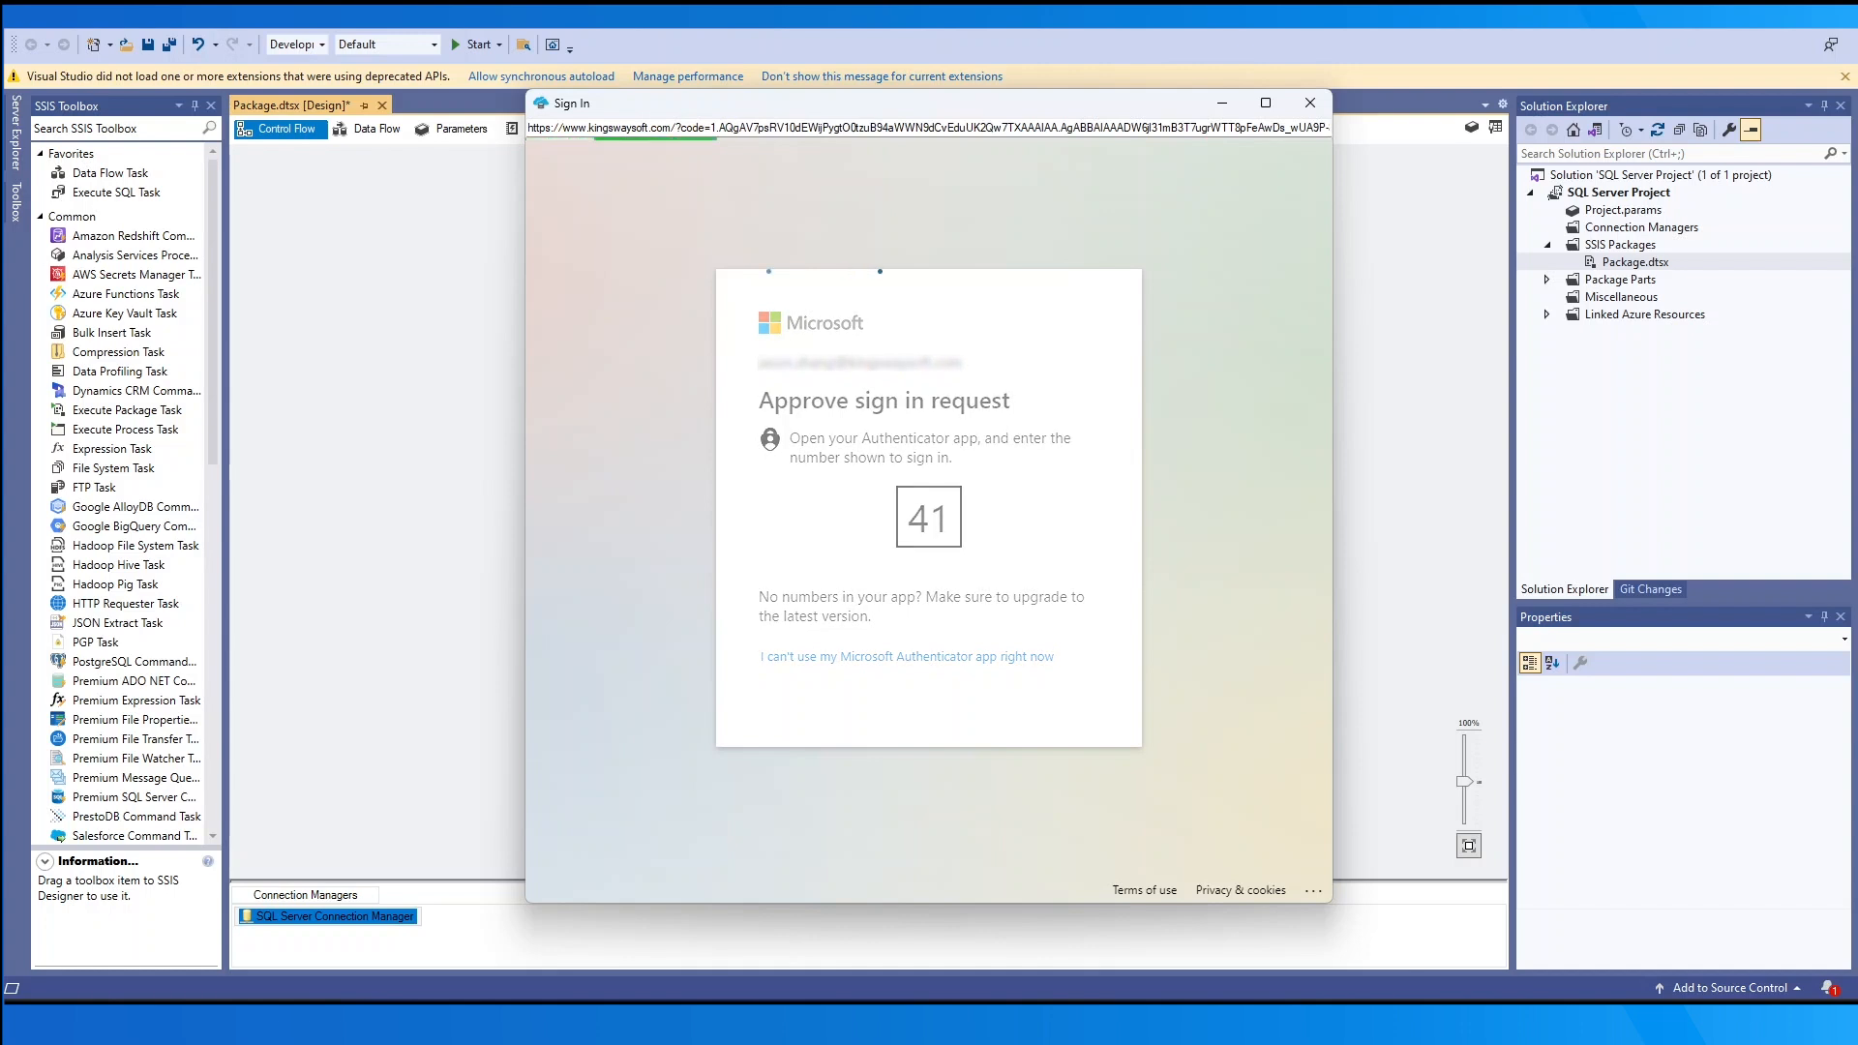
text(******)
key(Return)
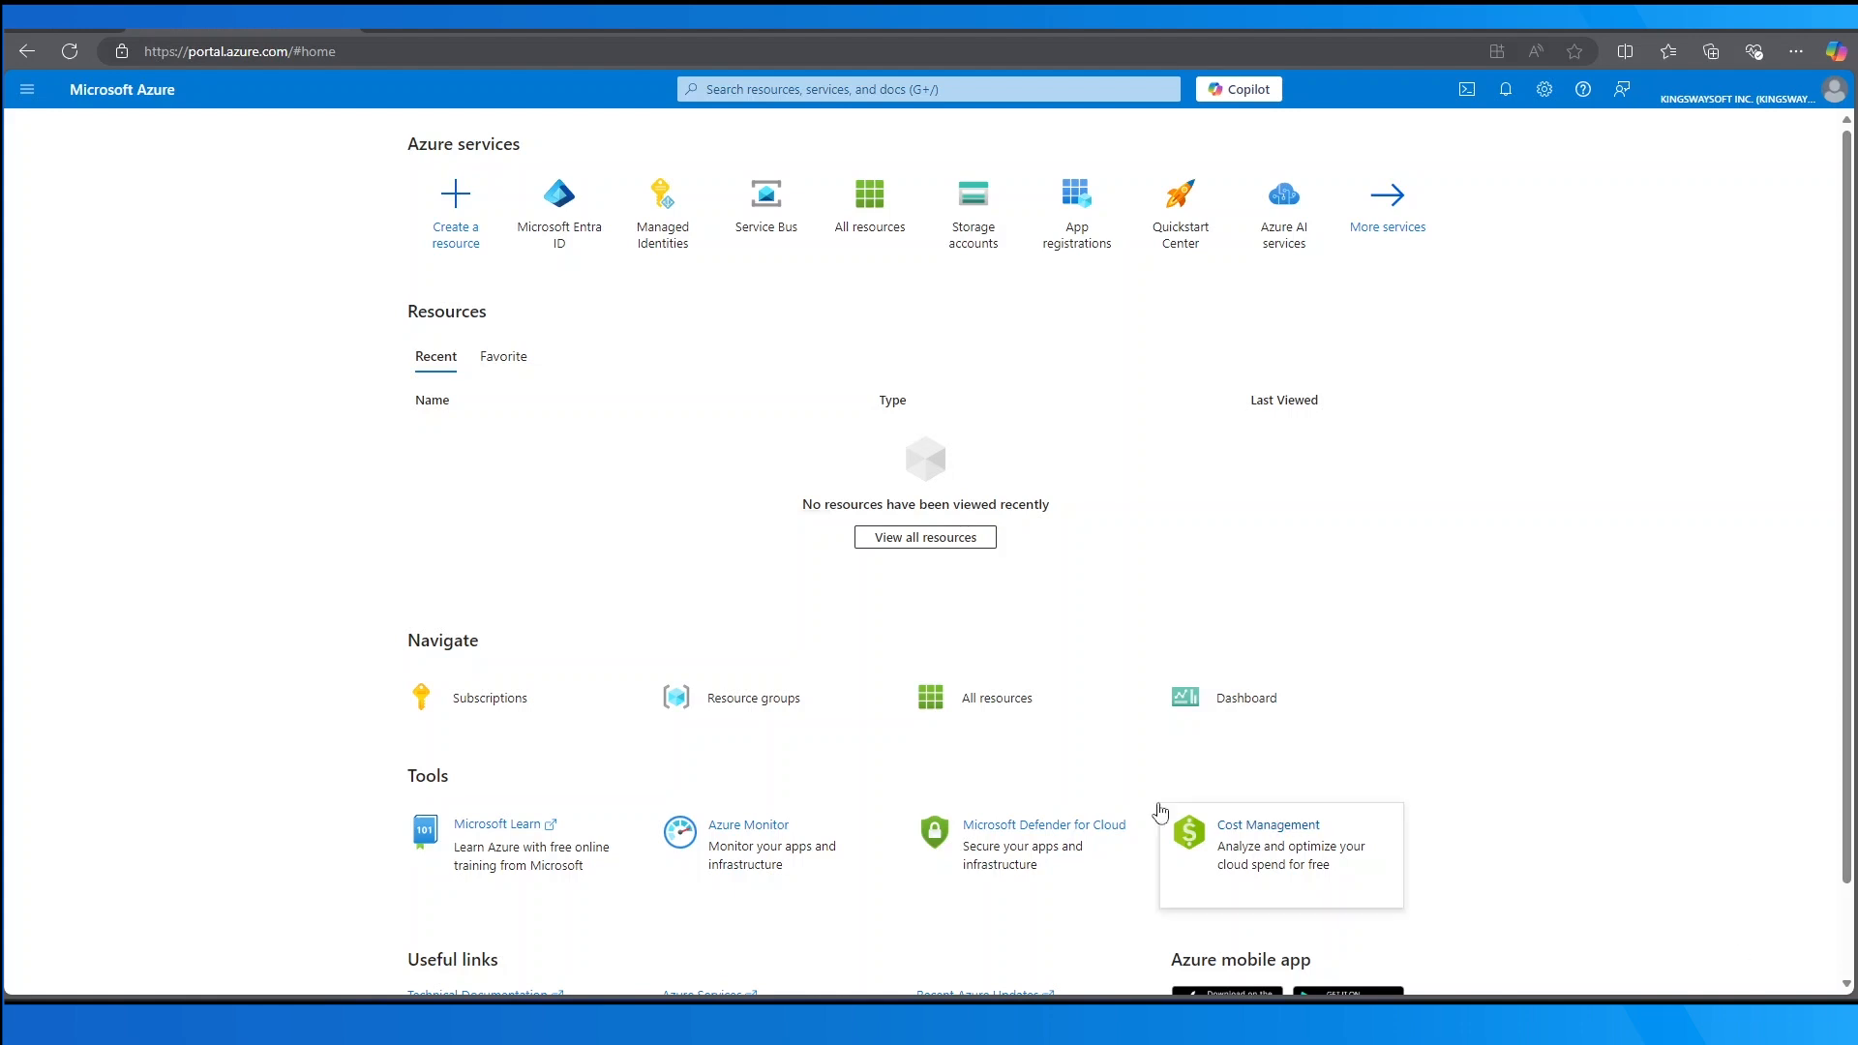
- Start a new app registration in Microsoft Entra ID named TestApp
click(592, 252)
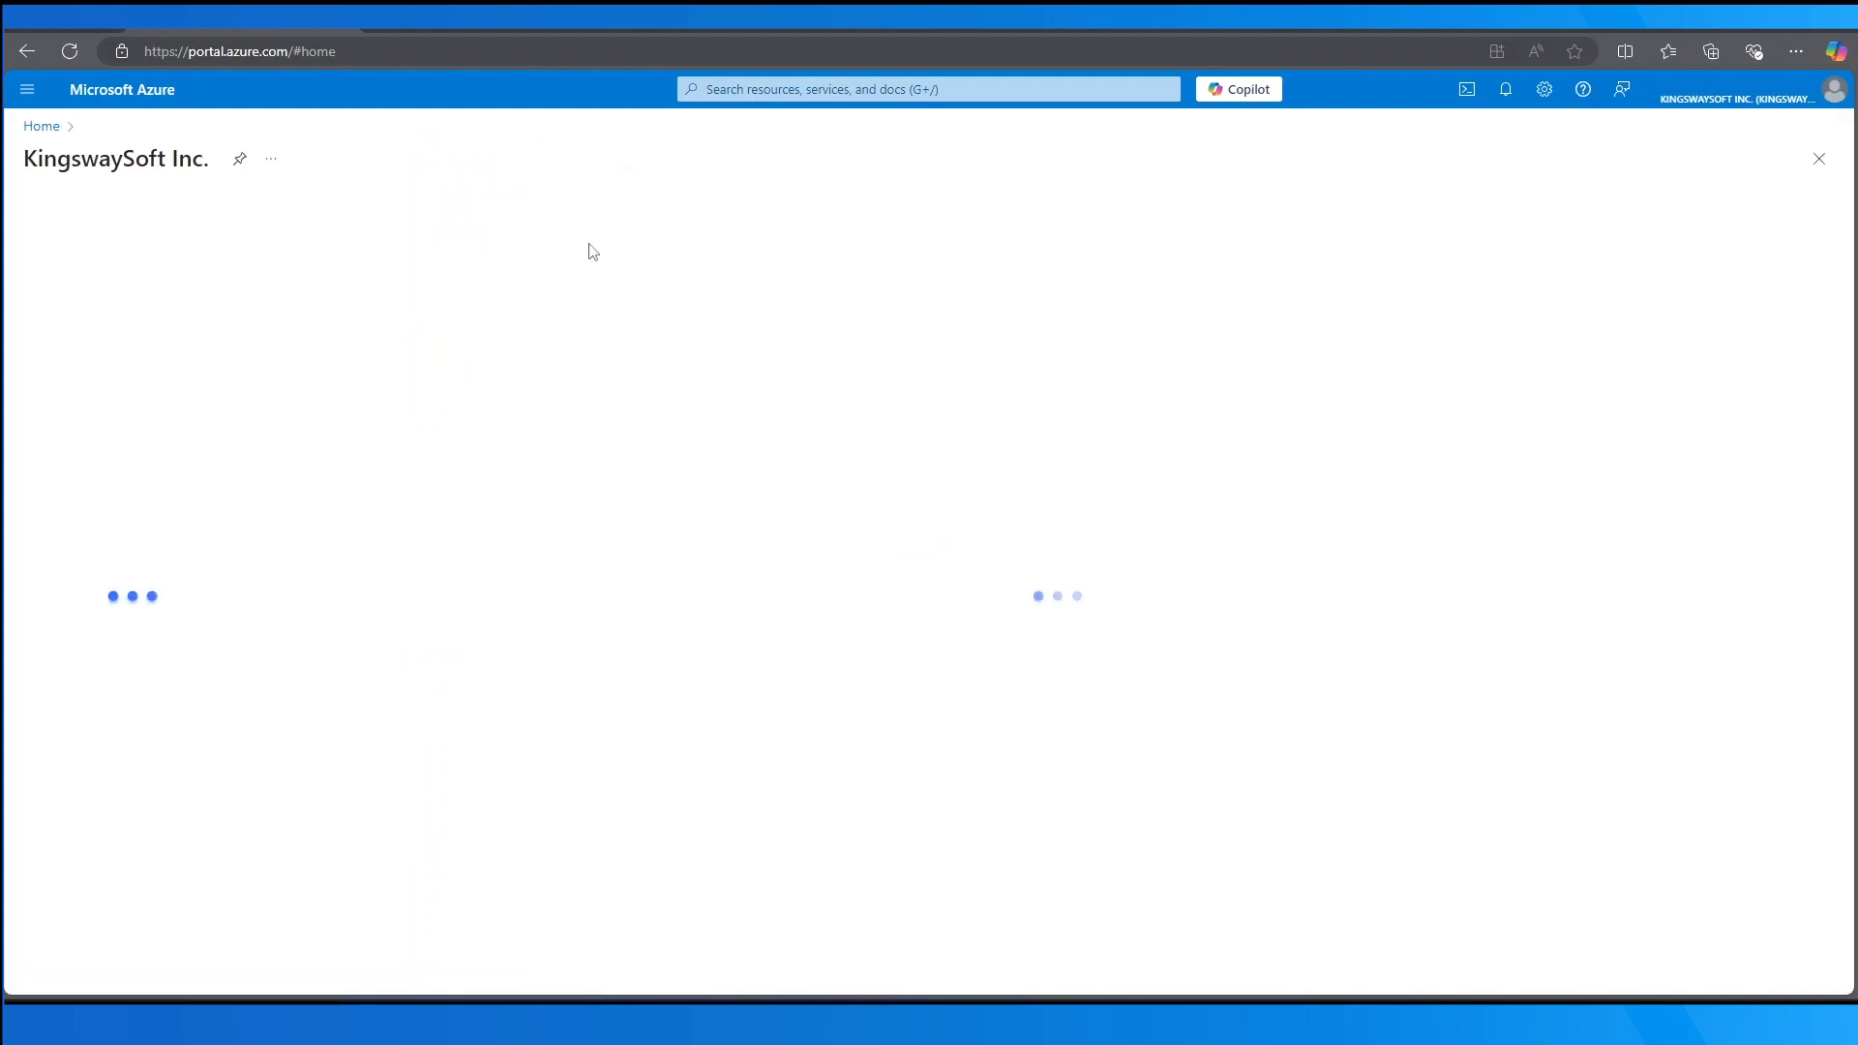
click(145, 639)
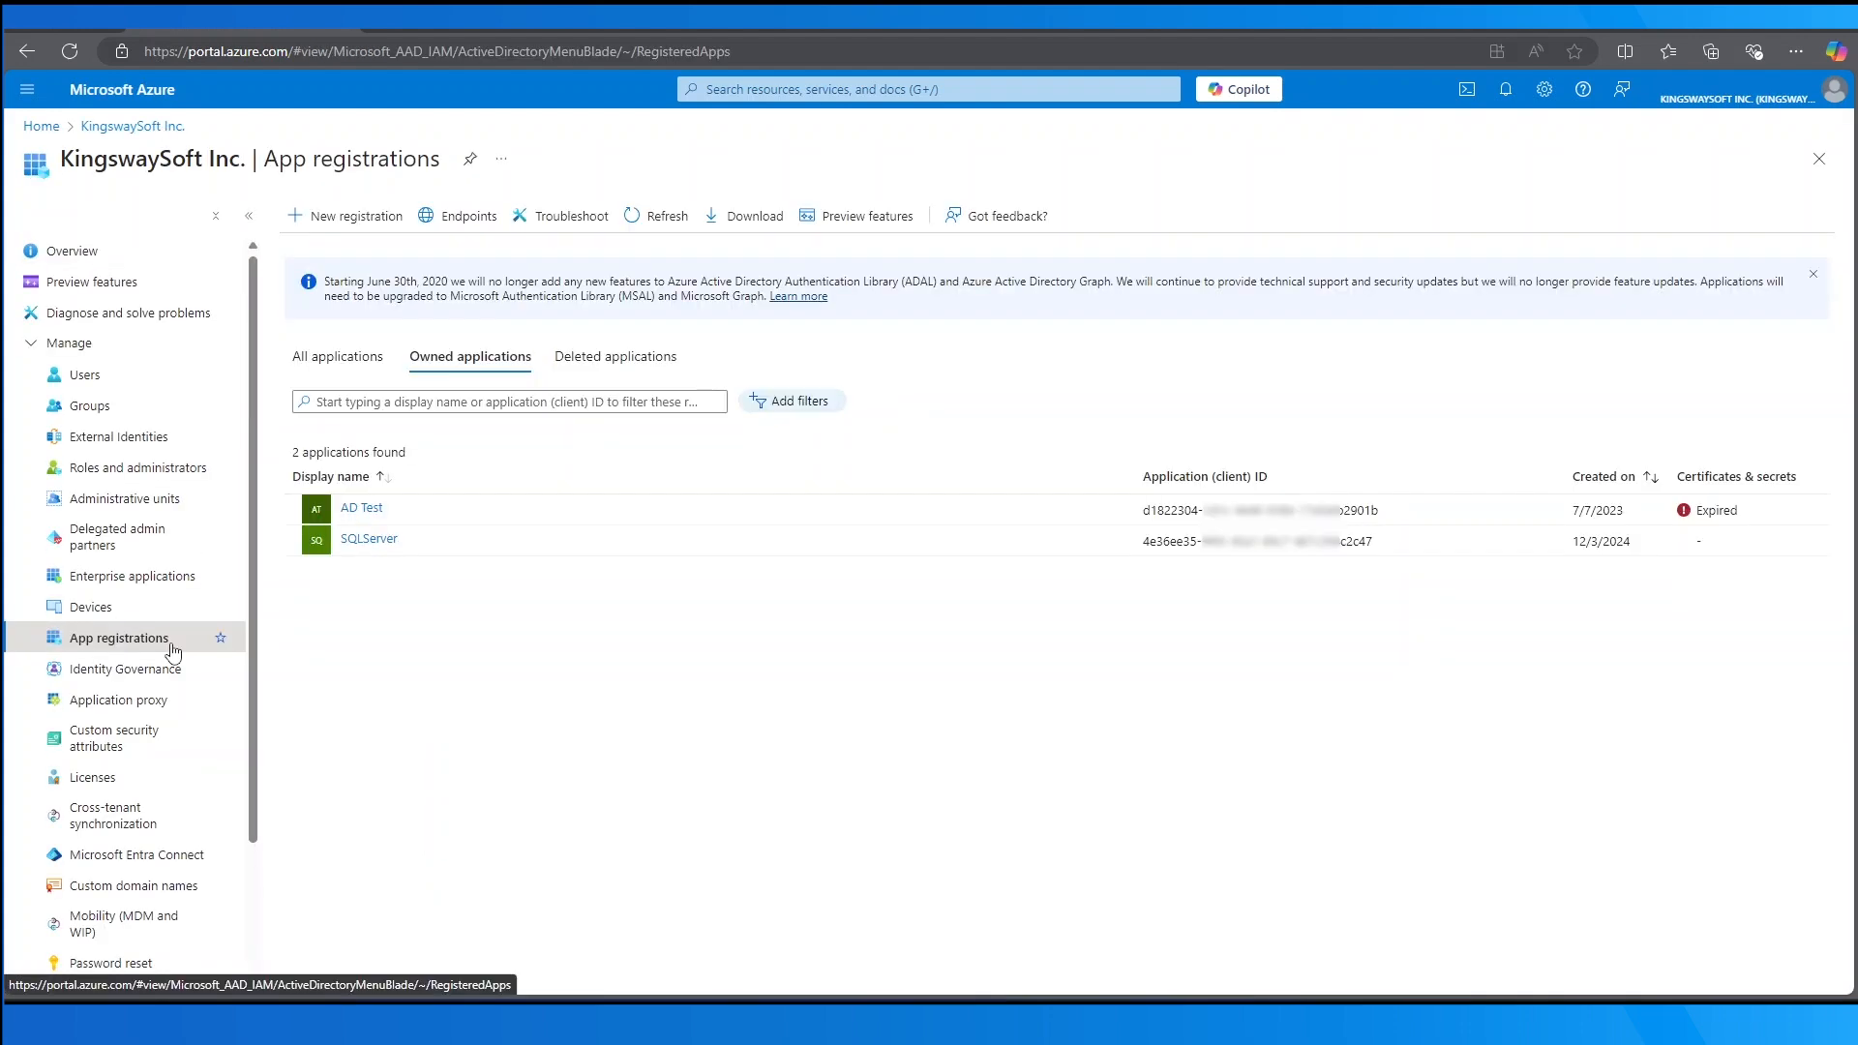
click(376, 220)
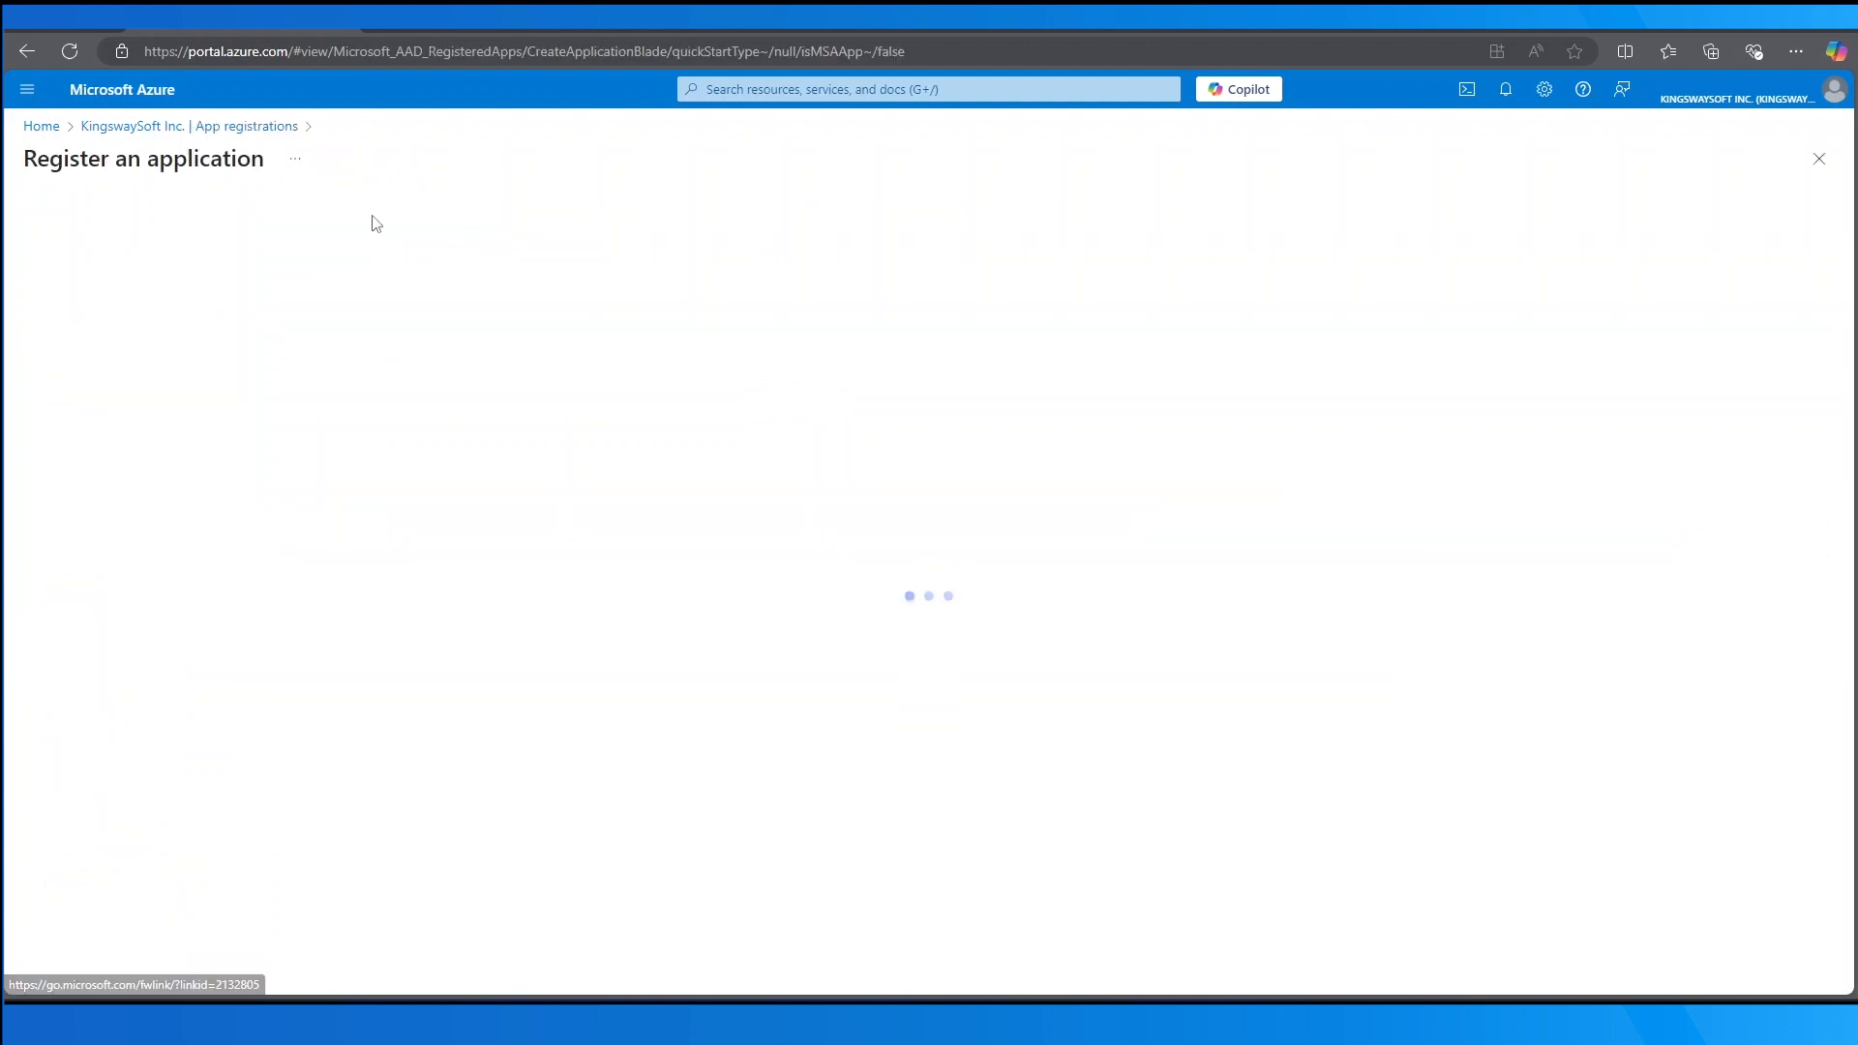
text(TestApp)
click(489, 681)
text(https://www.kingswaysoft.com/)
click(165, 686)
click(155, 745)
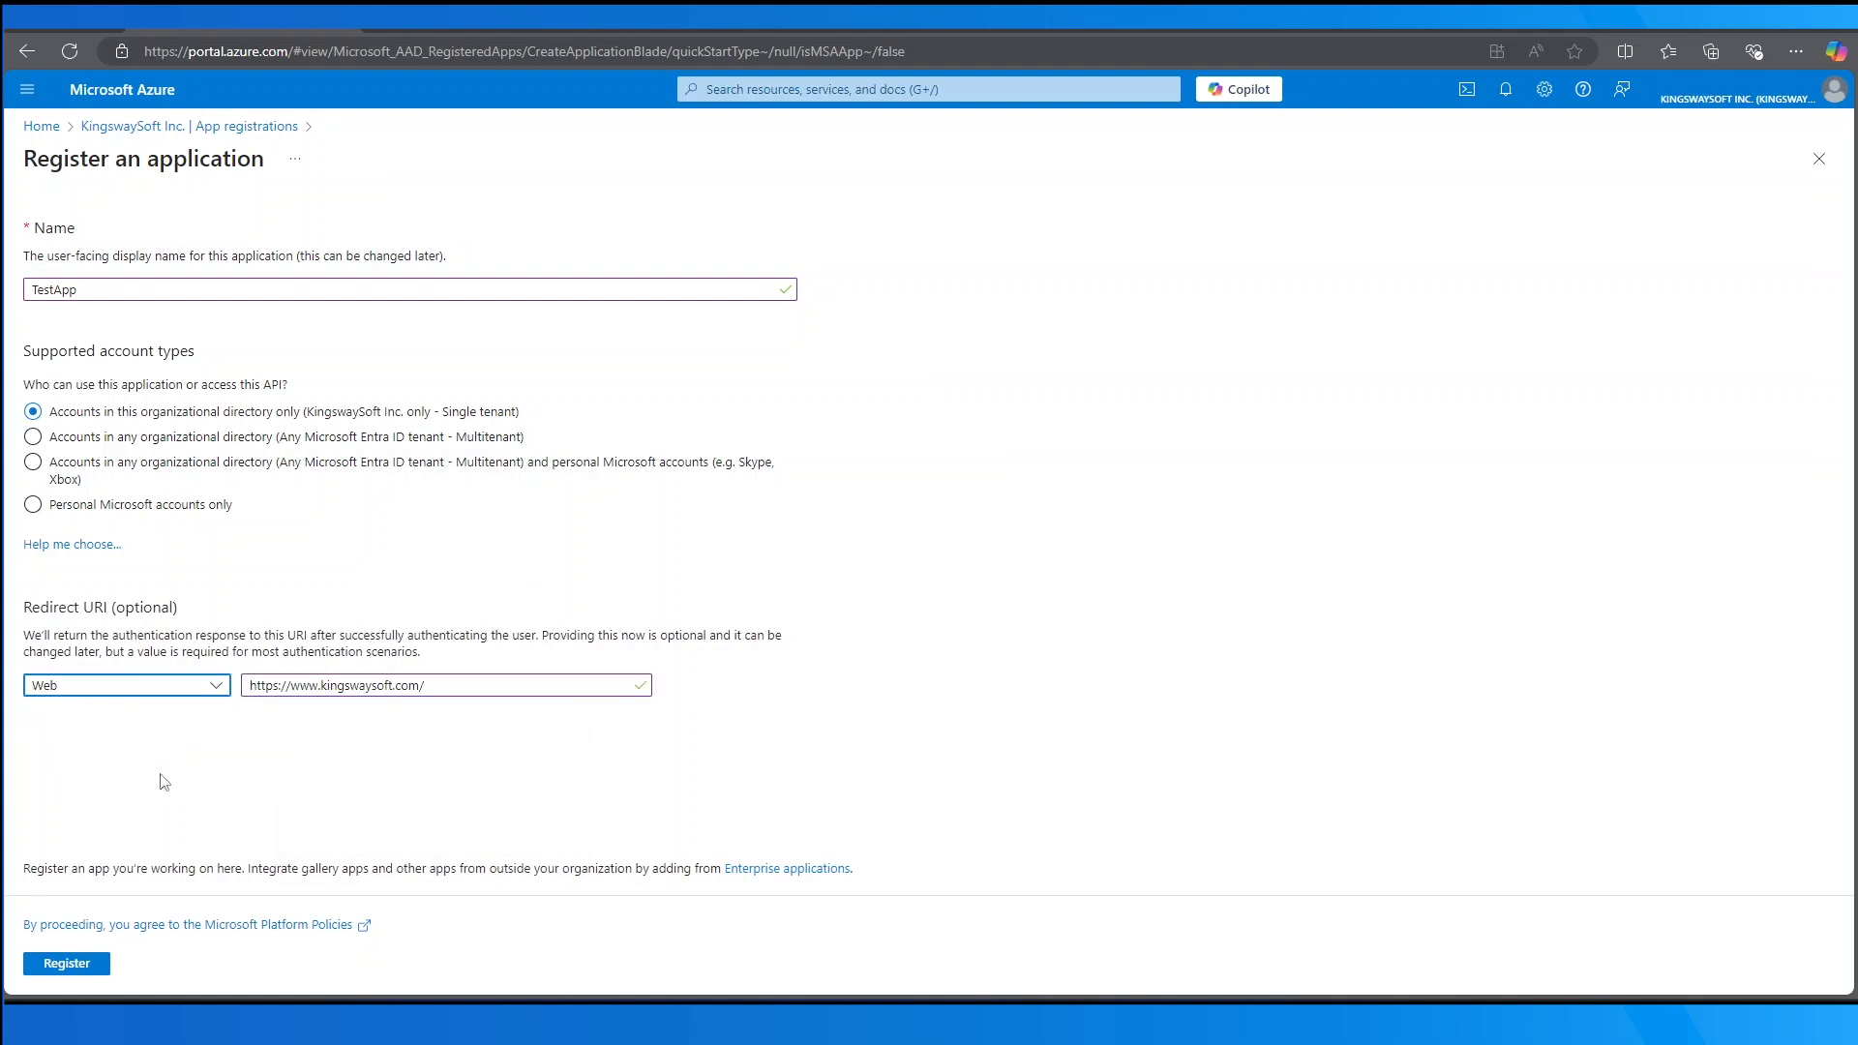
click(86, 964)
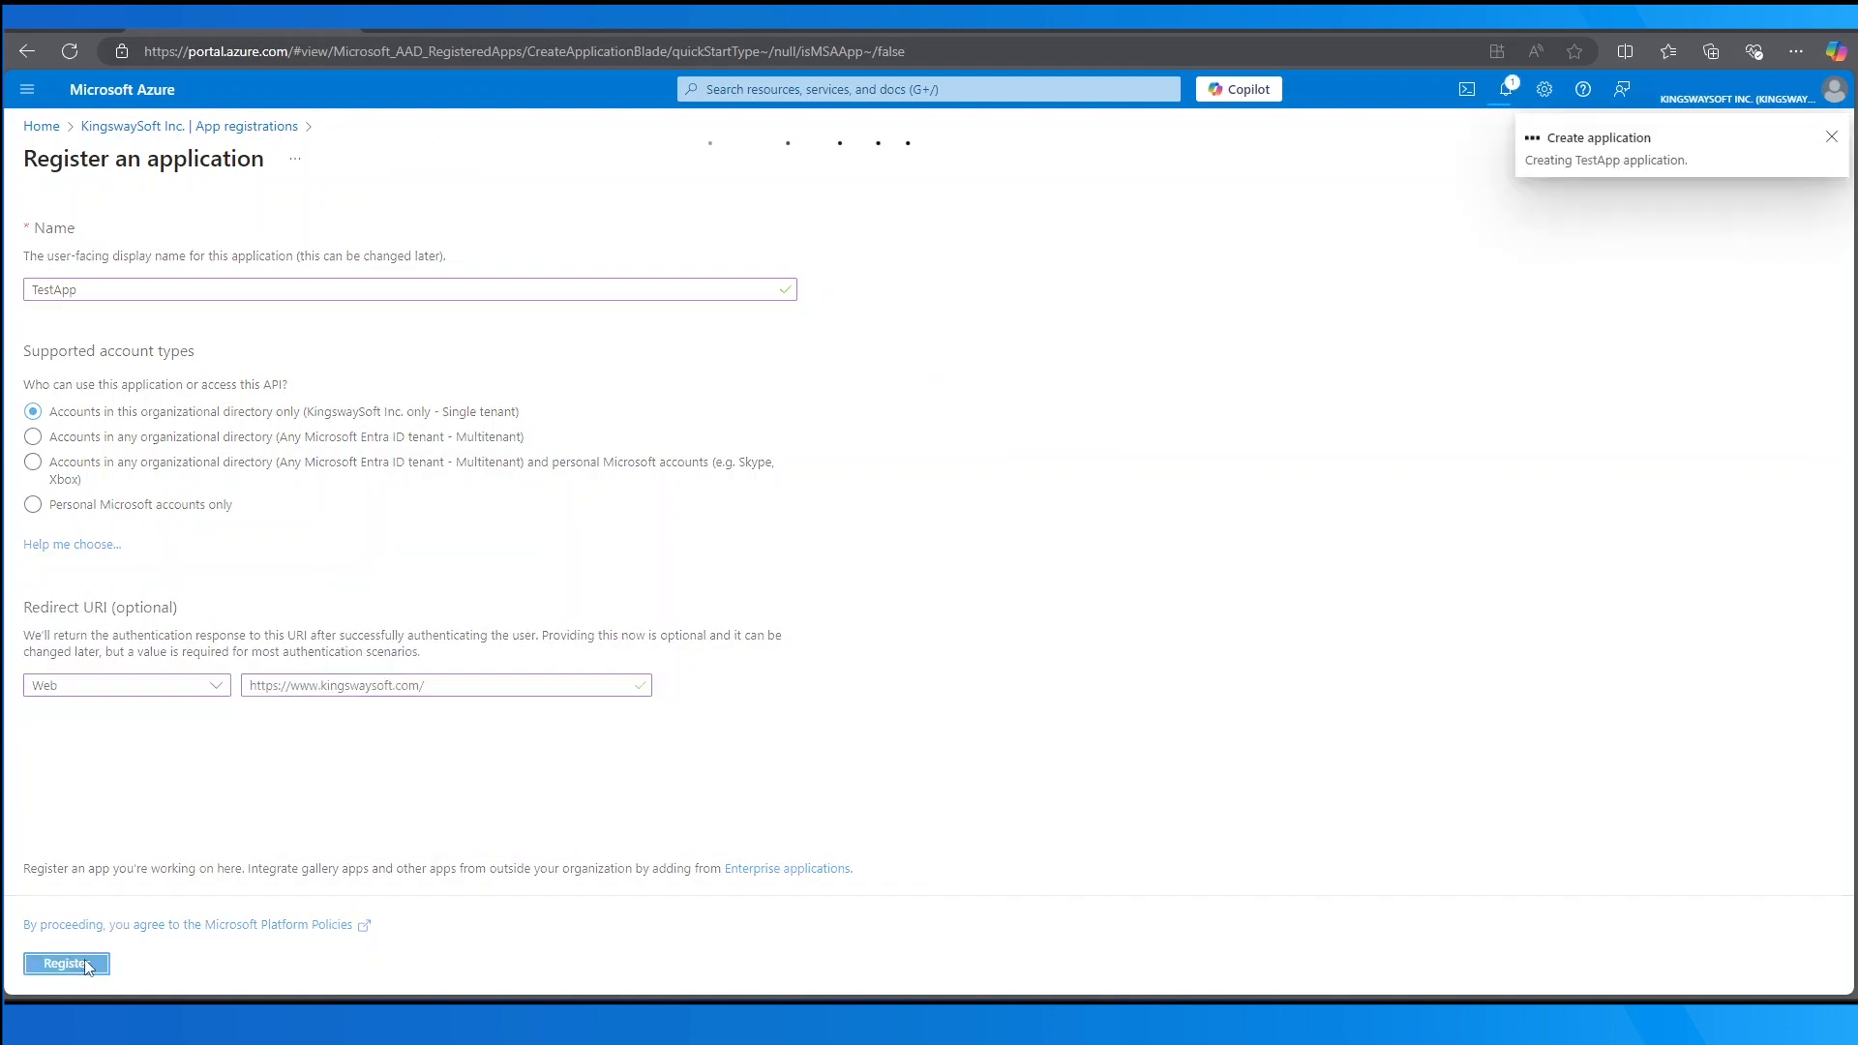
click(171, 532)
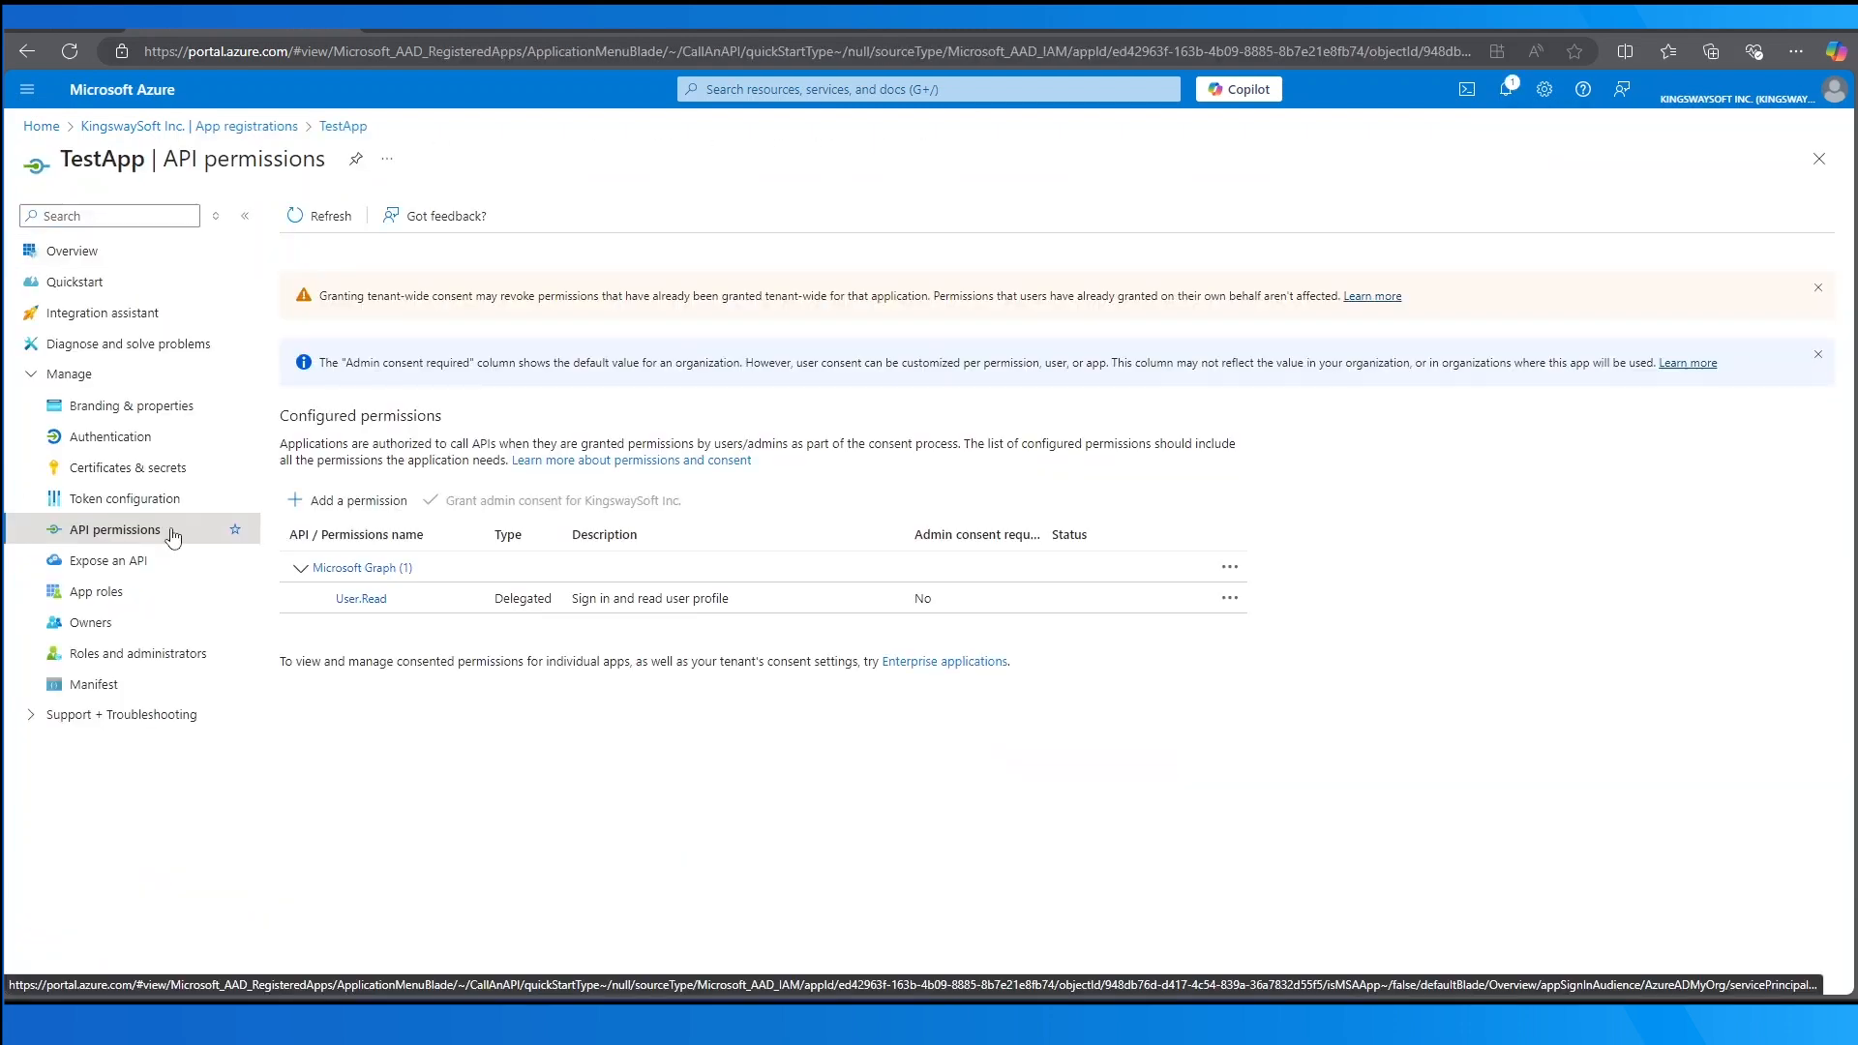
click(170, 475)
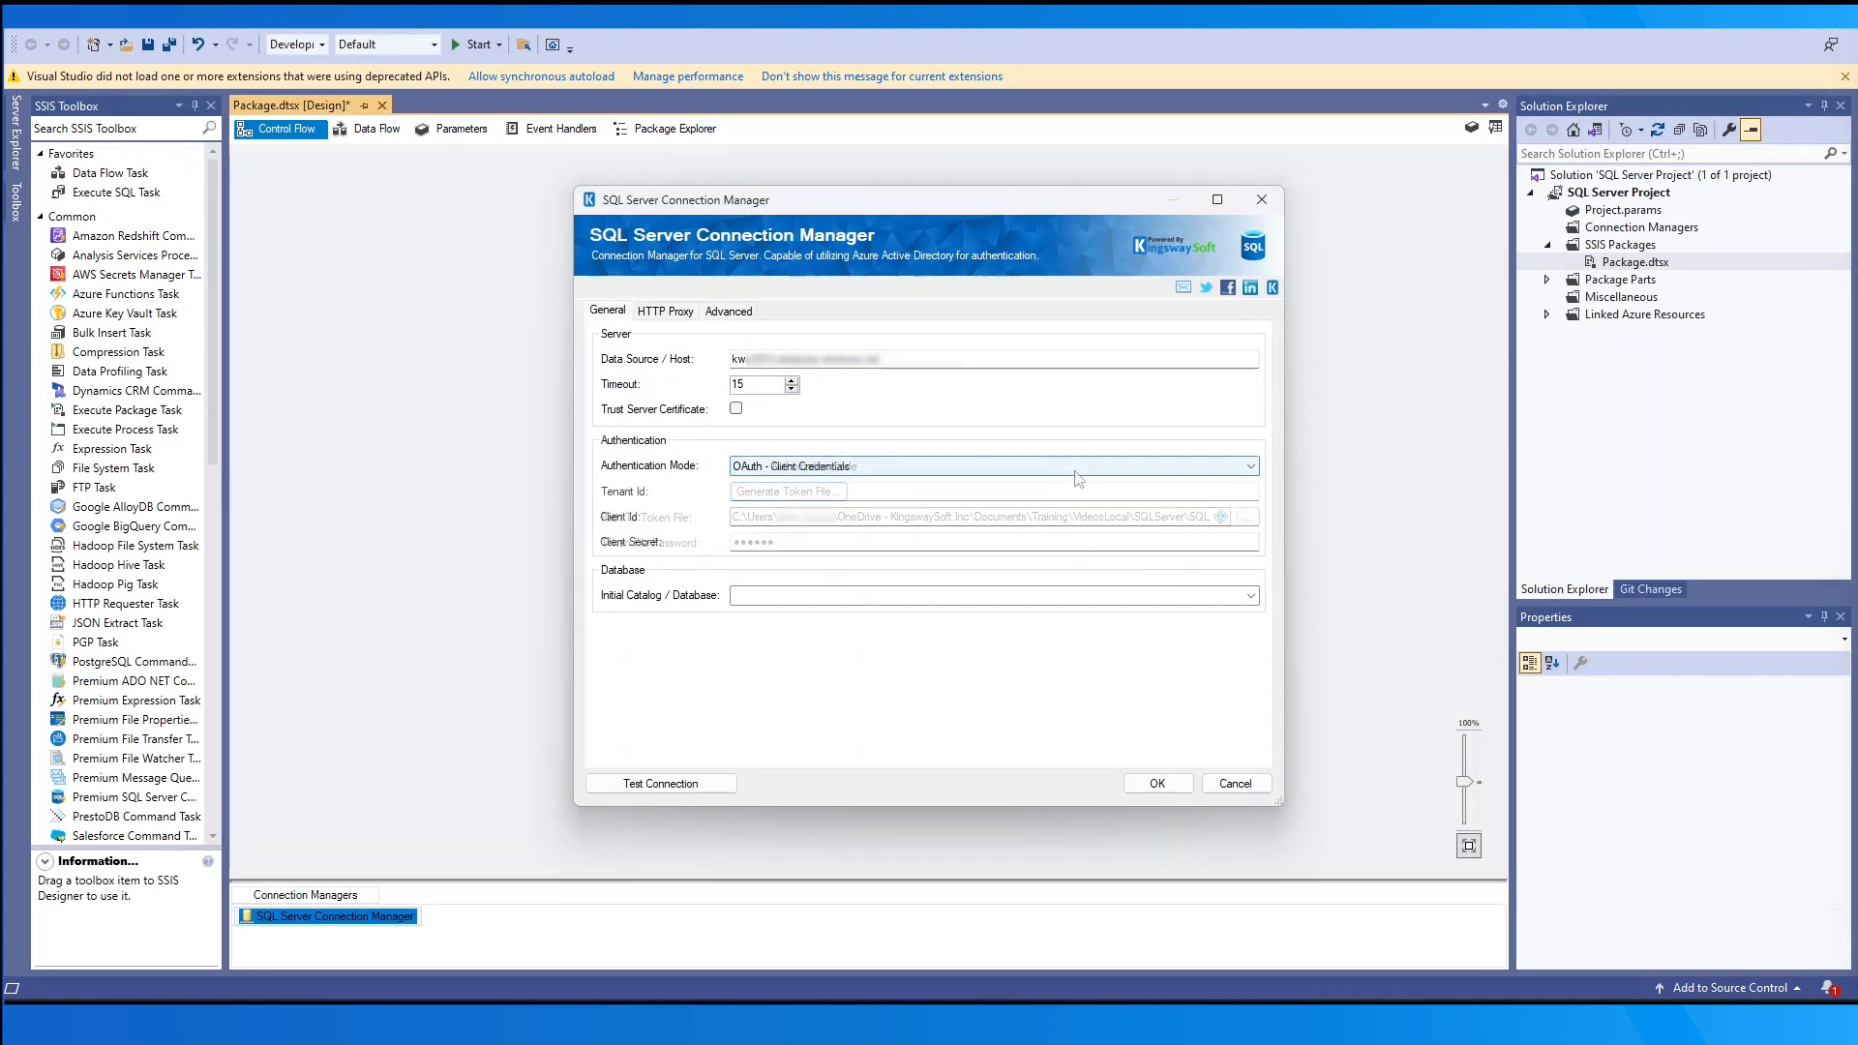
- Switch authentication to OAuth - Client Credentials Certificate and close the store's Certificate Chooser without picking one
click(1075, 471)
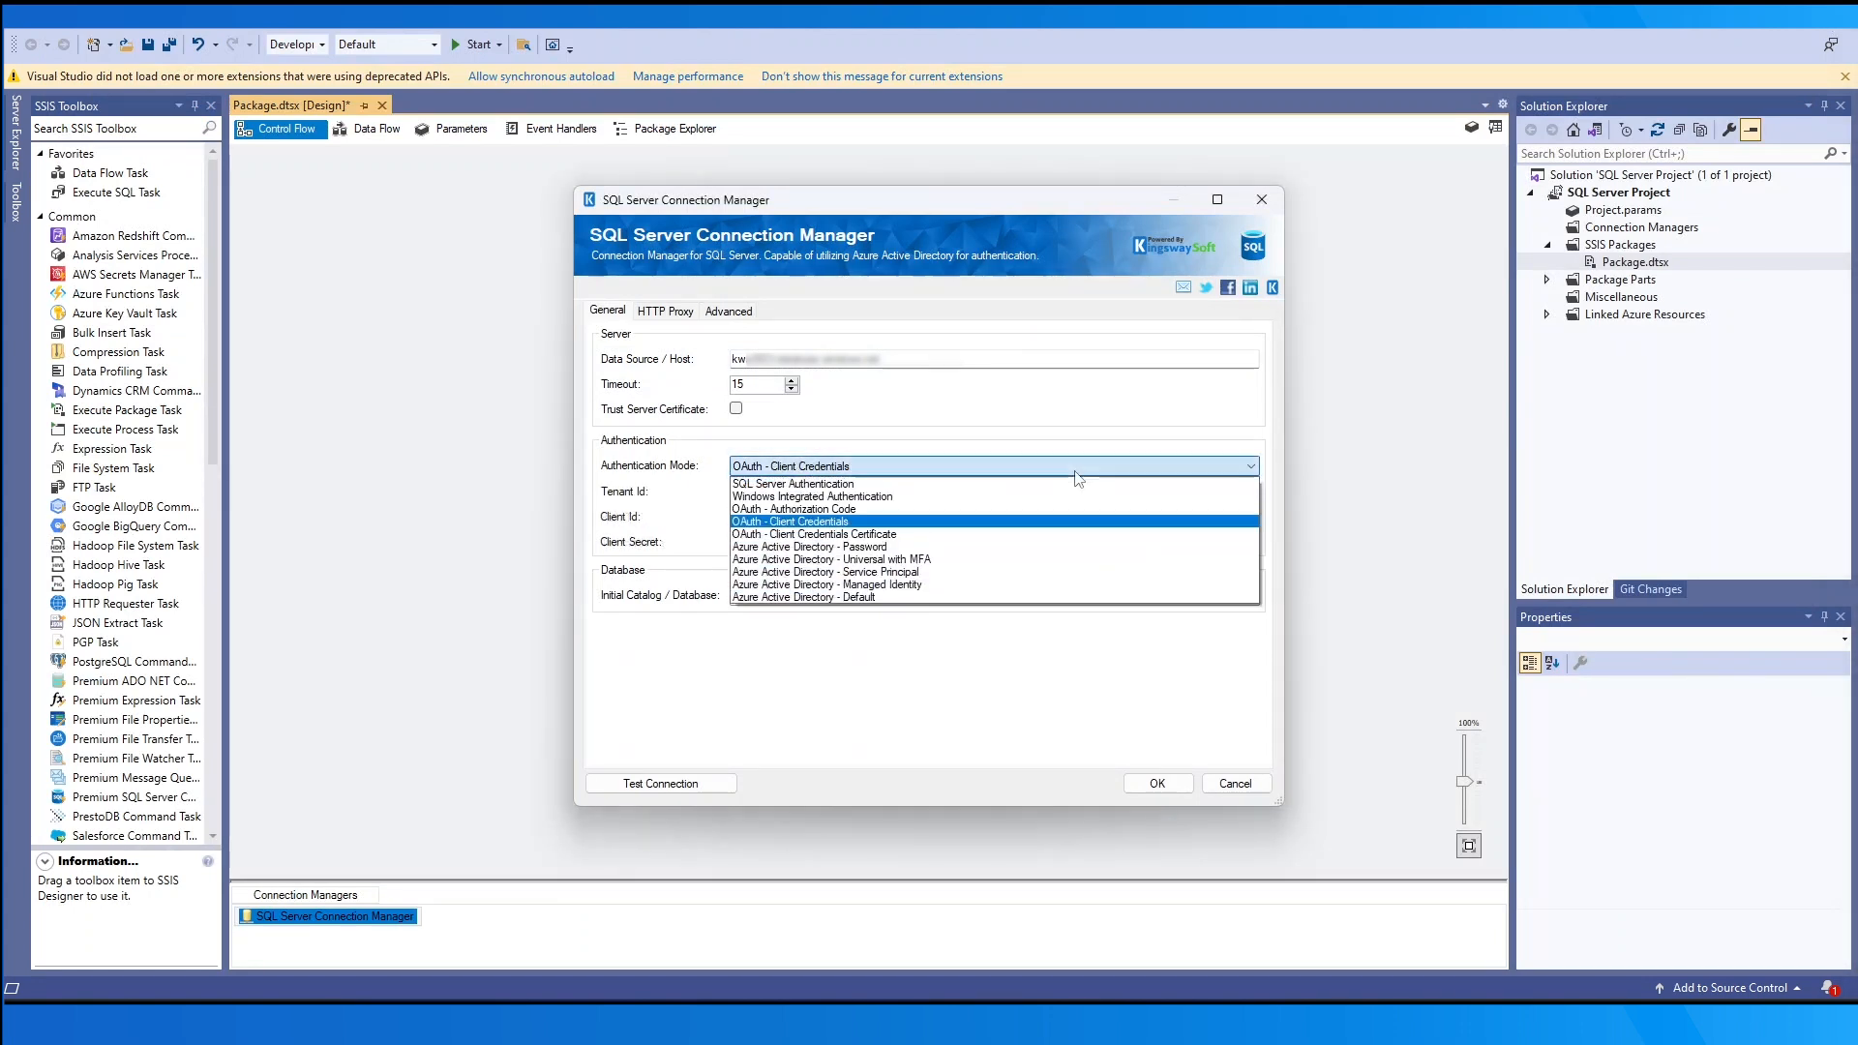
click(1084, 535)
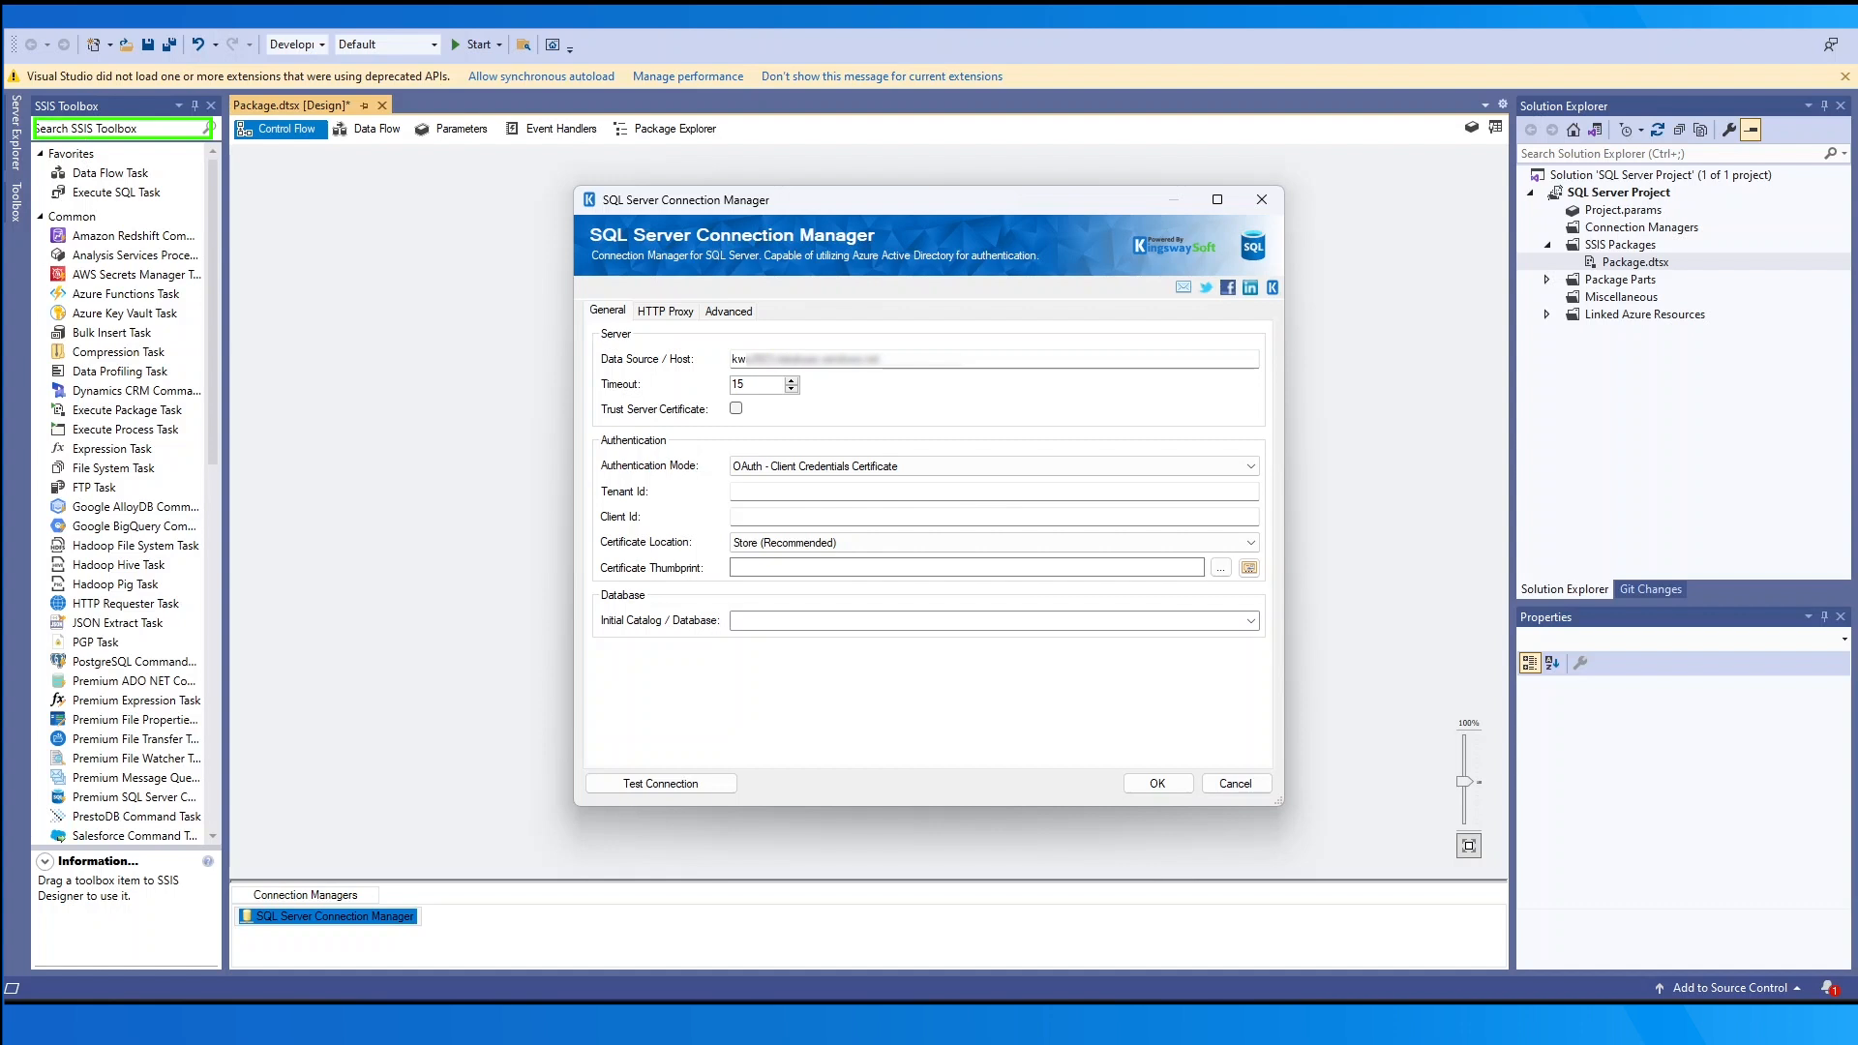
click(1249, 543)
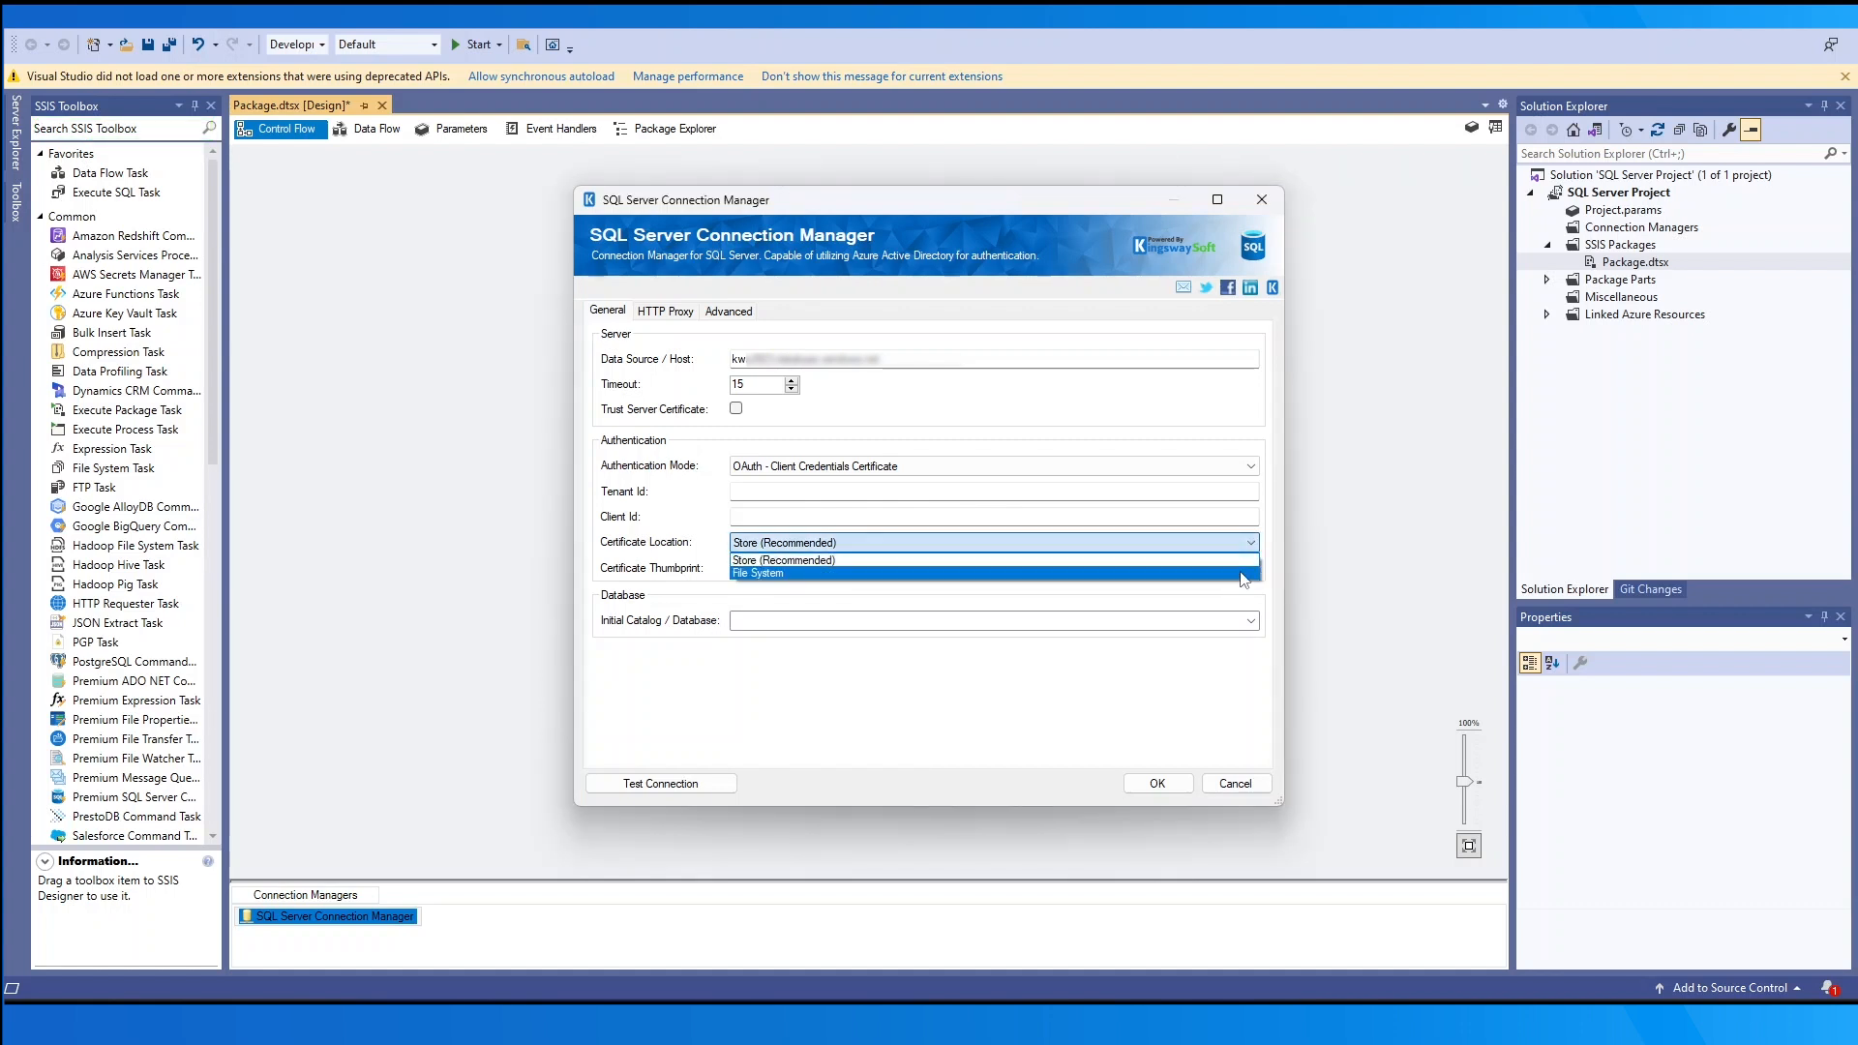
click(1249, 544)
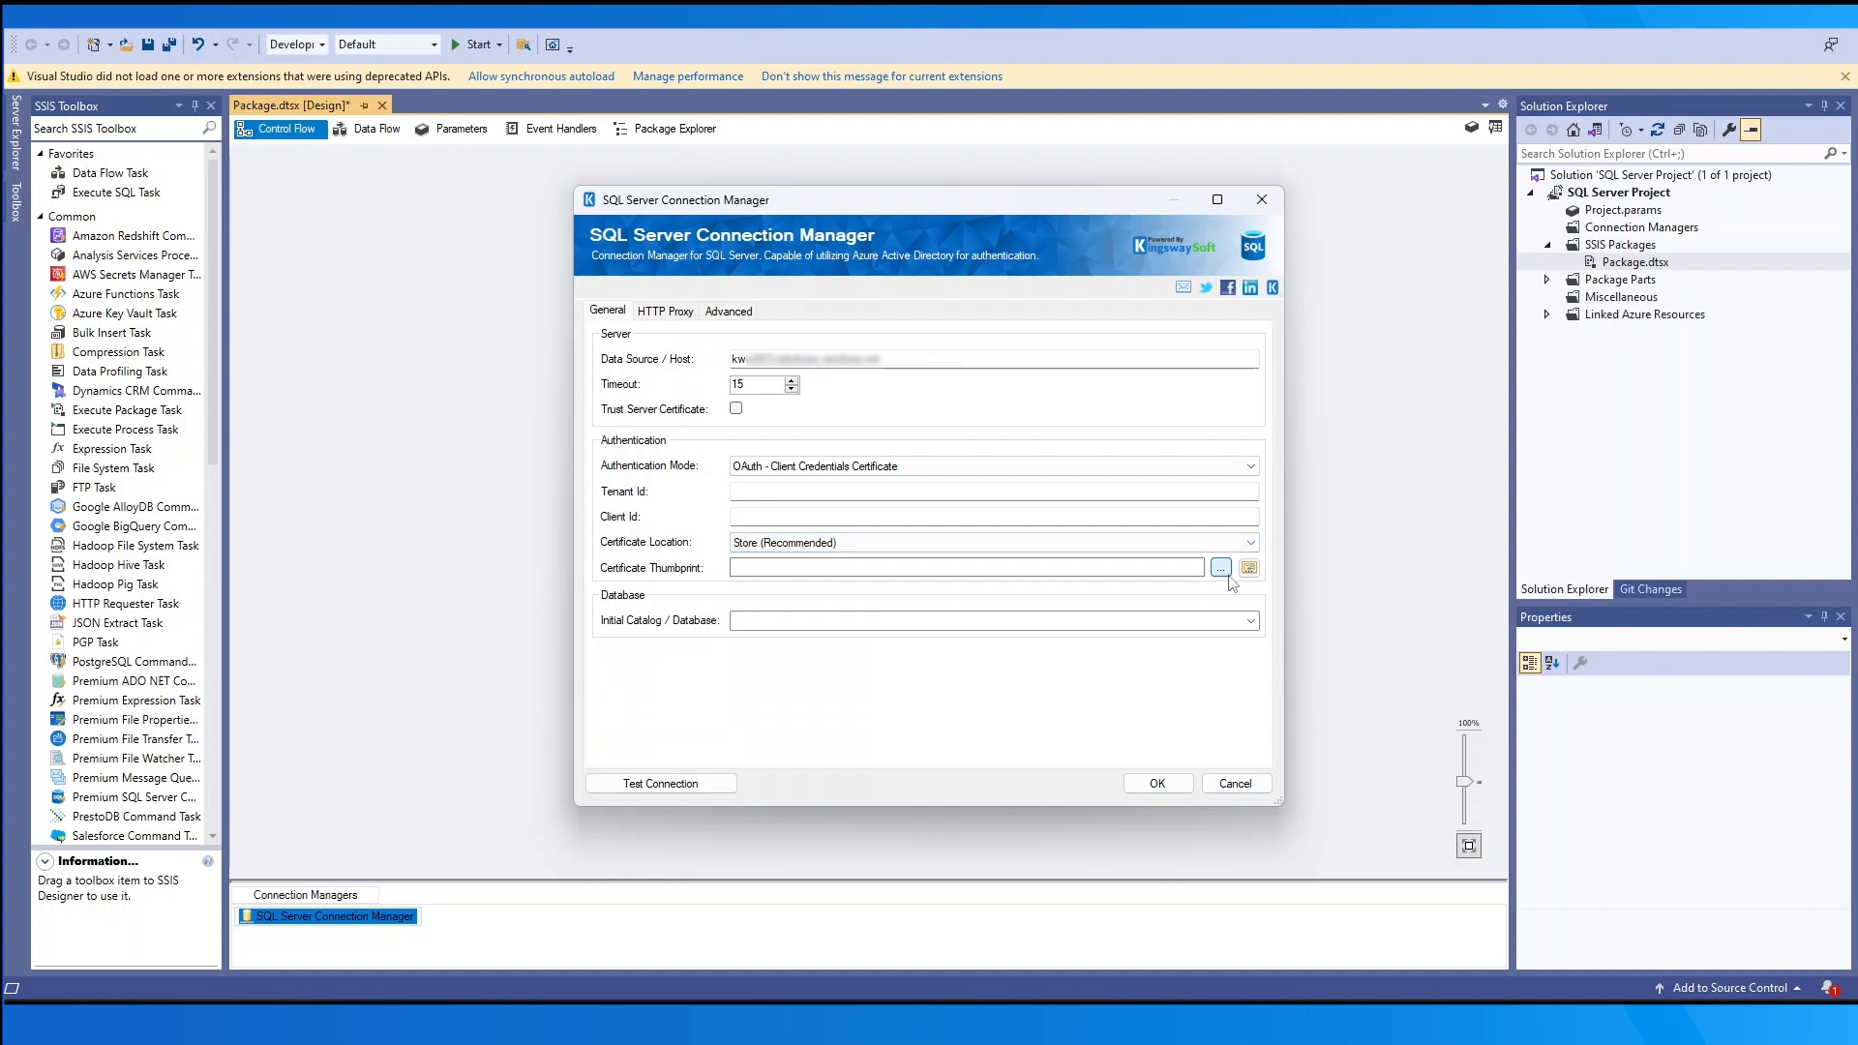
click(1222, 569)
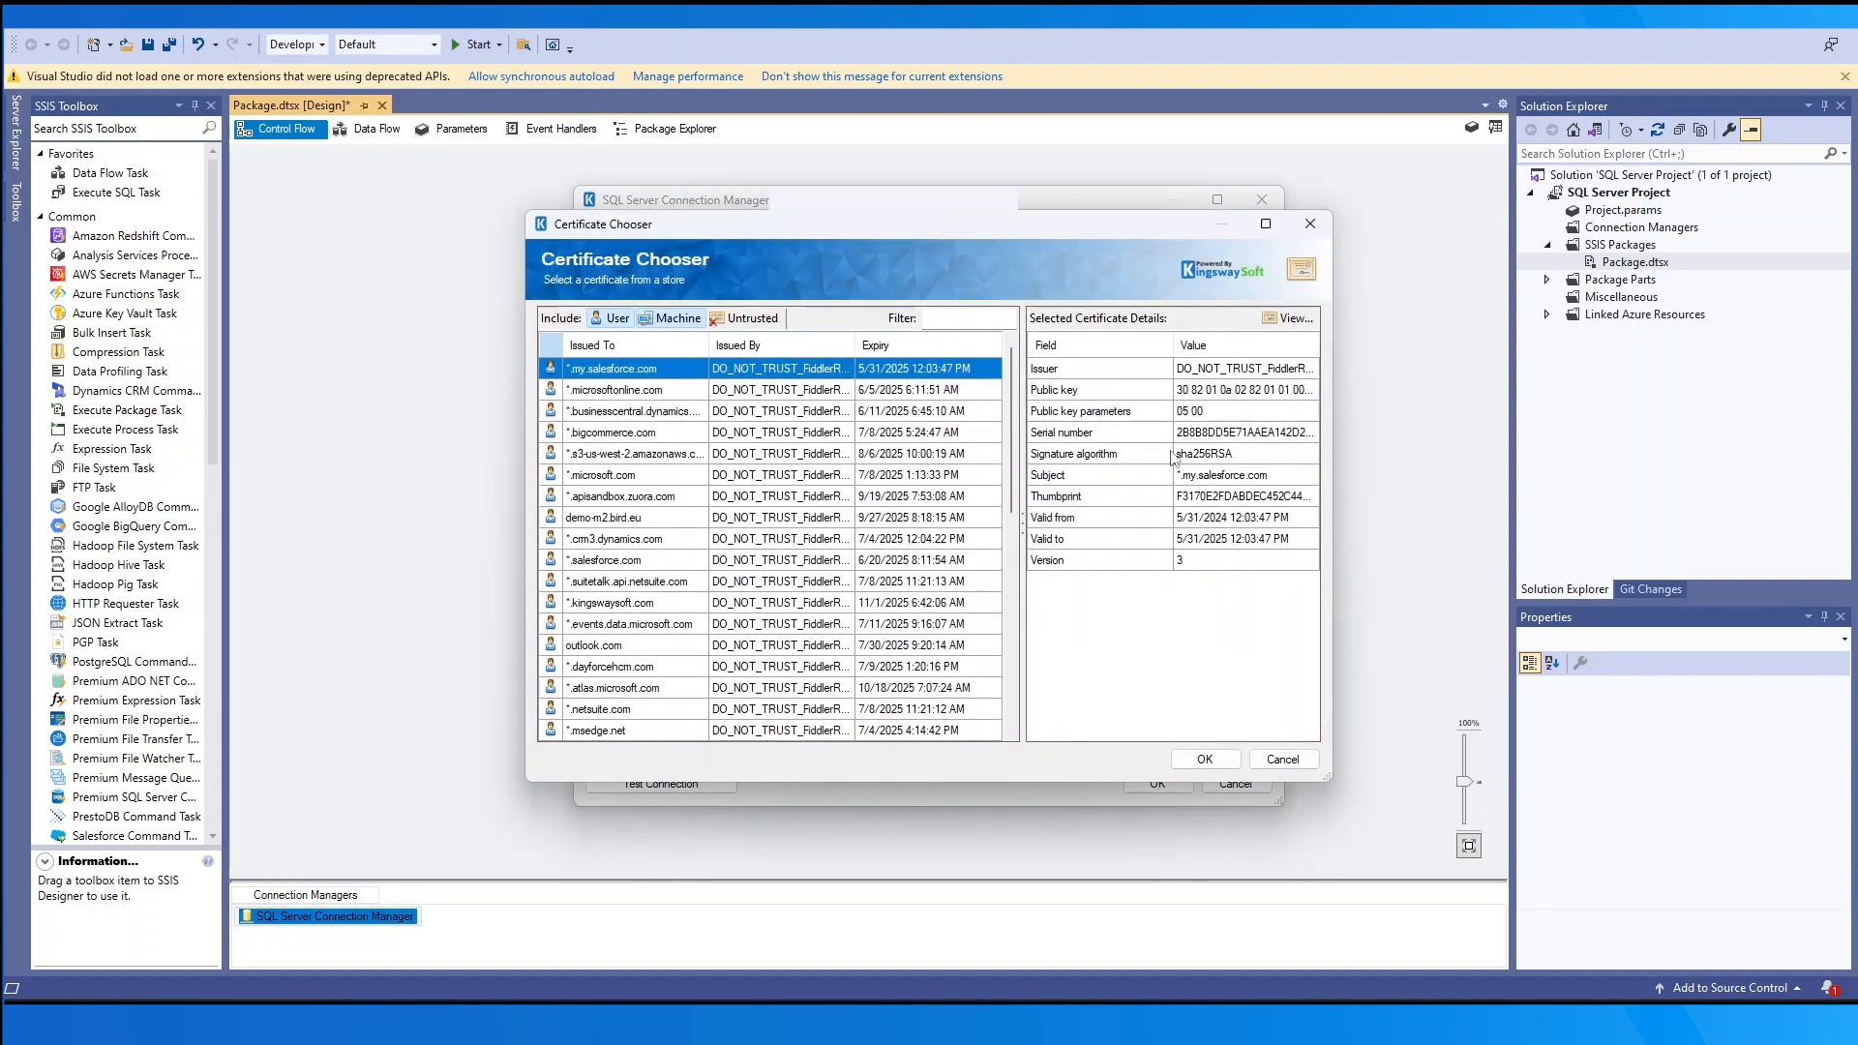
click(1206, 765)
- Set Certificate Location to File System, then cancel the certificate file browse
click(1209, 546)
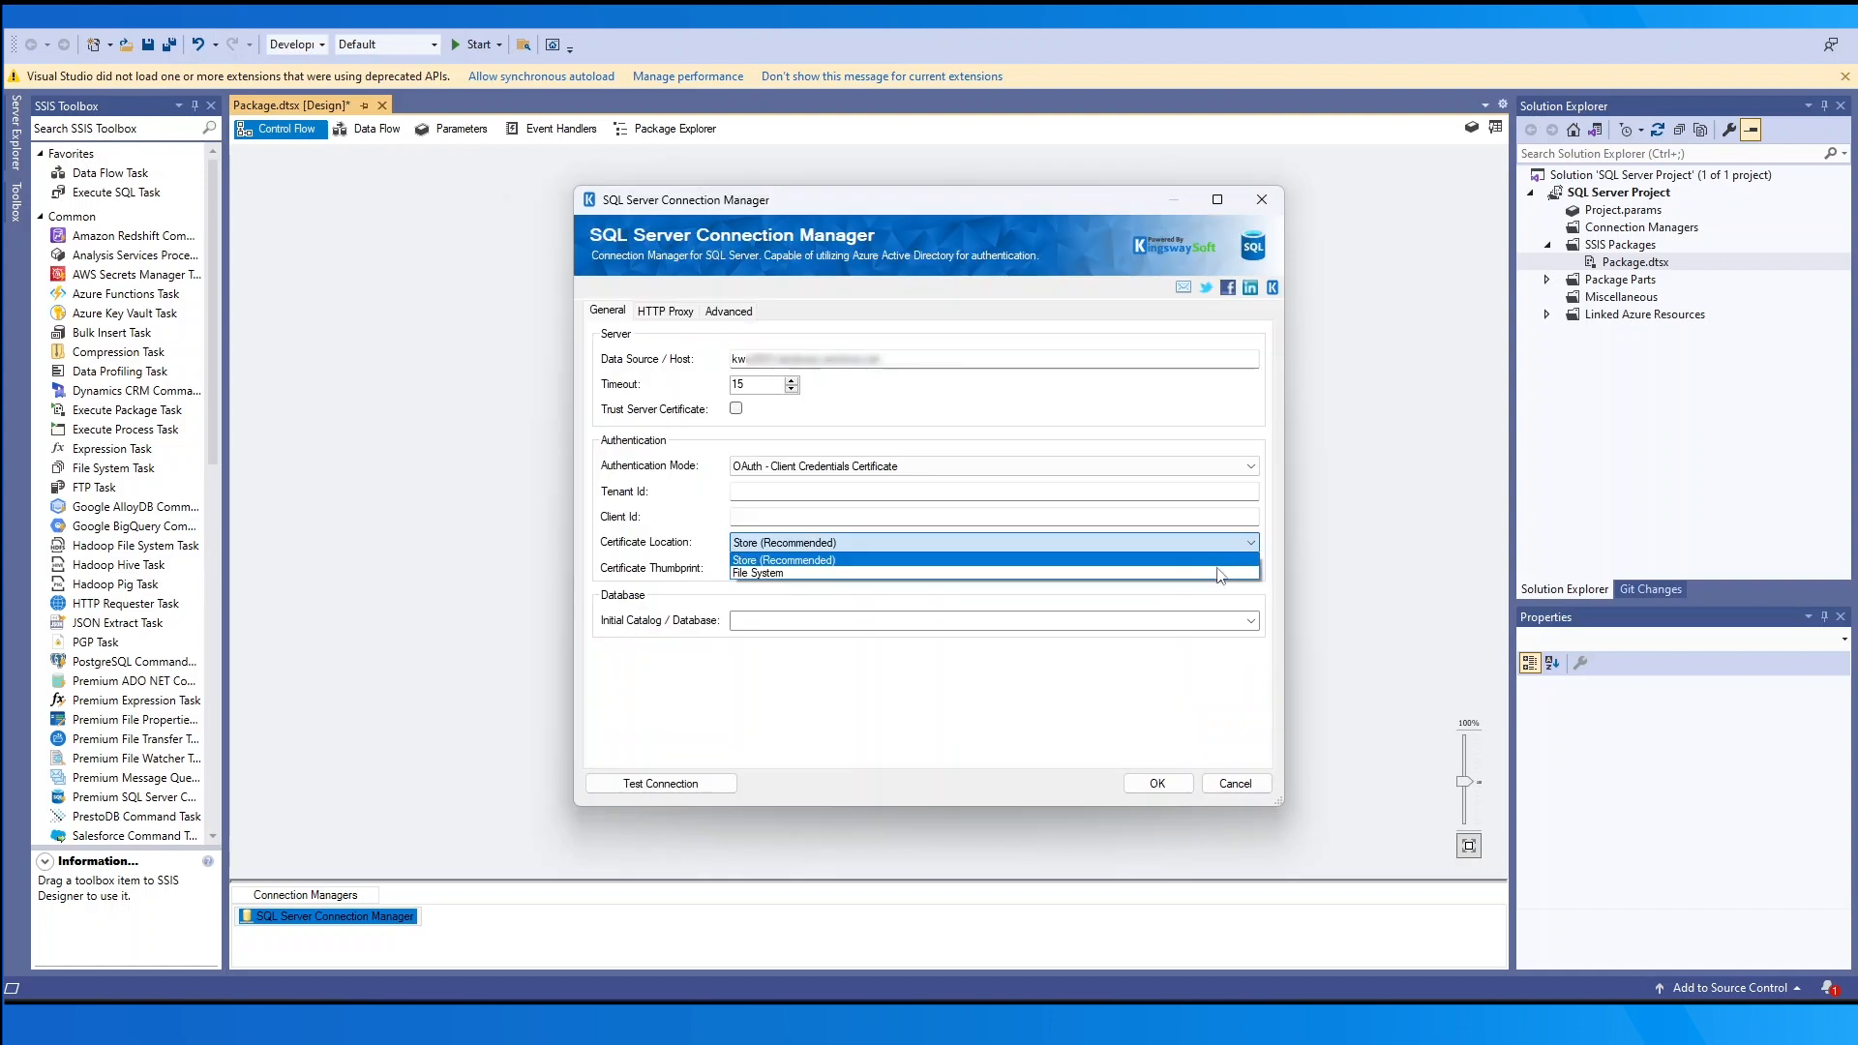
click(1220, 573)
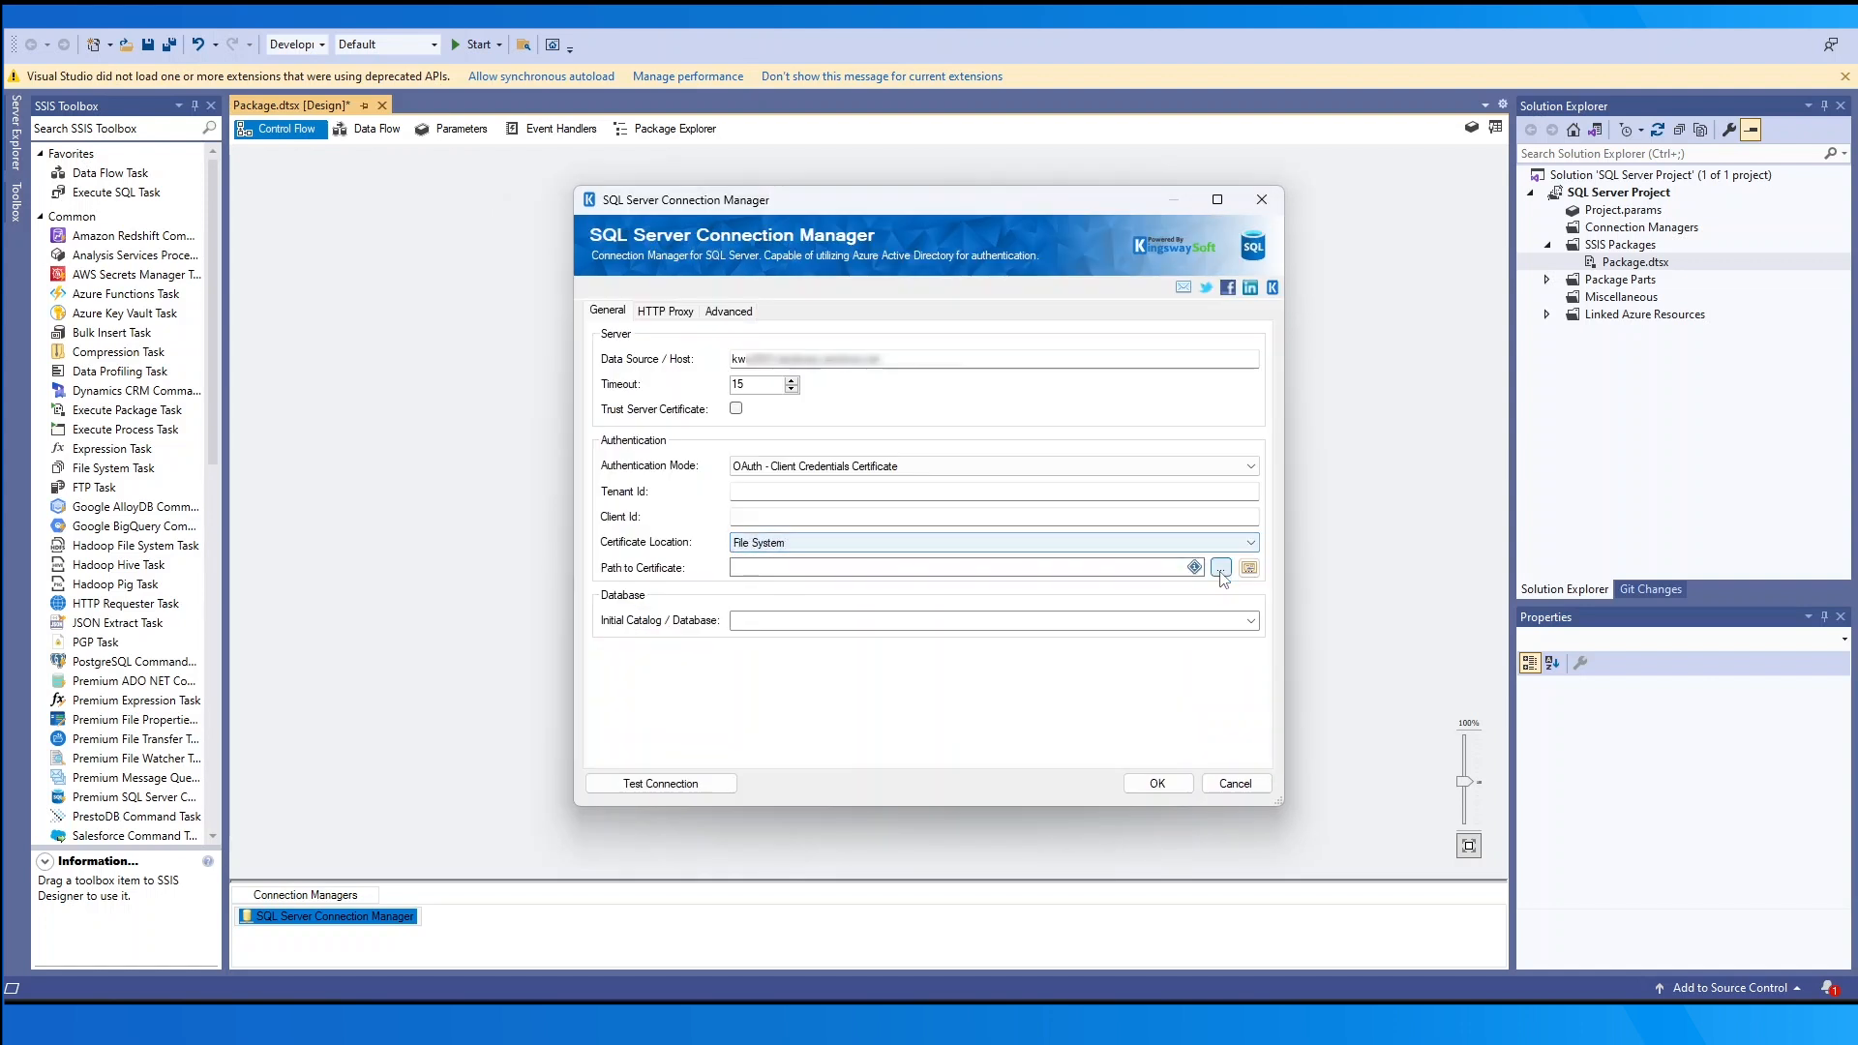
click(1220, 570)
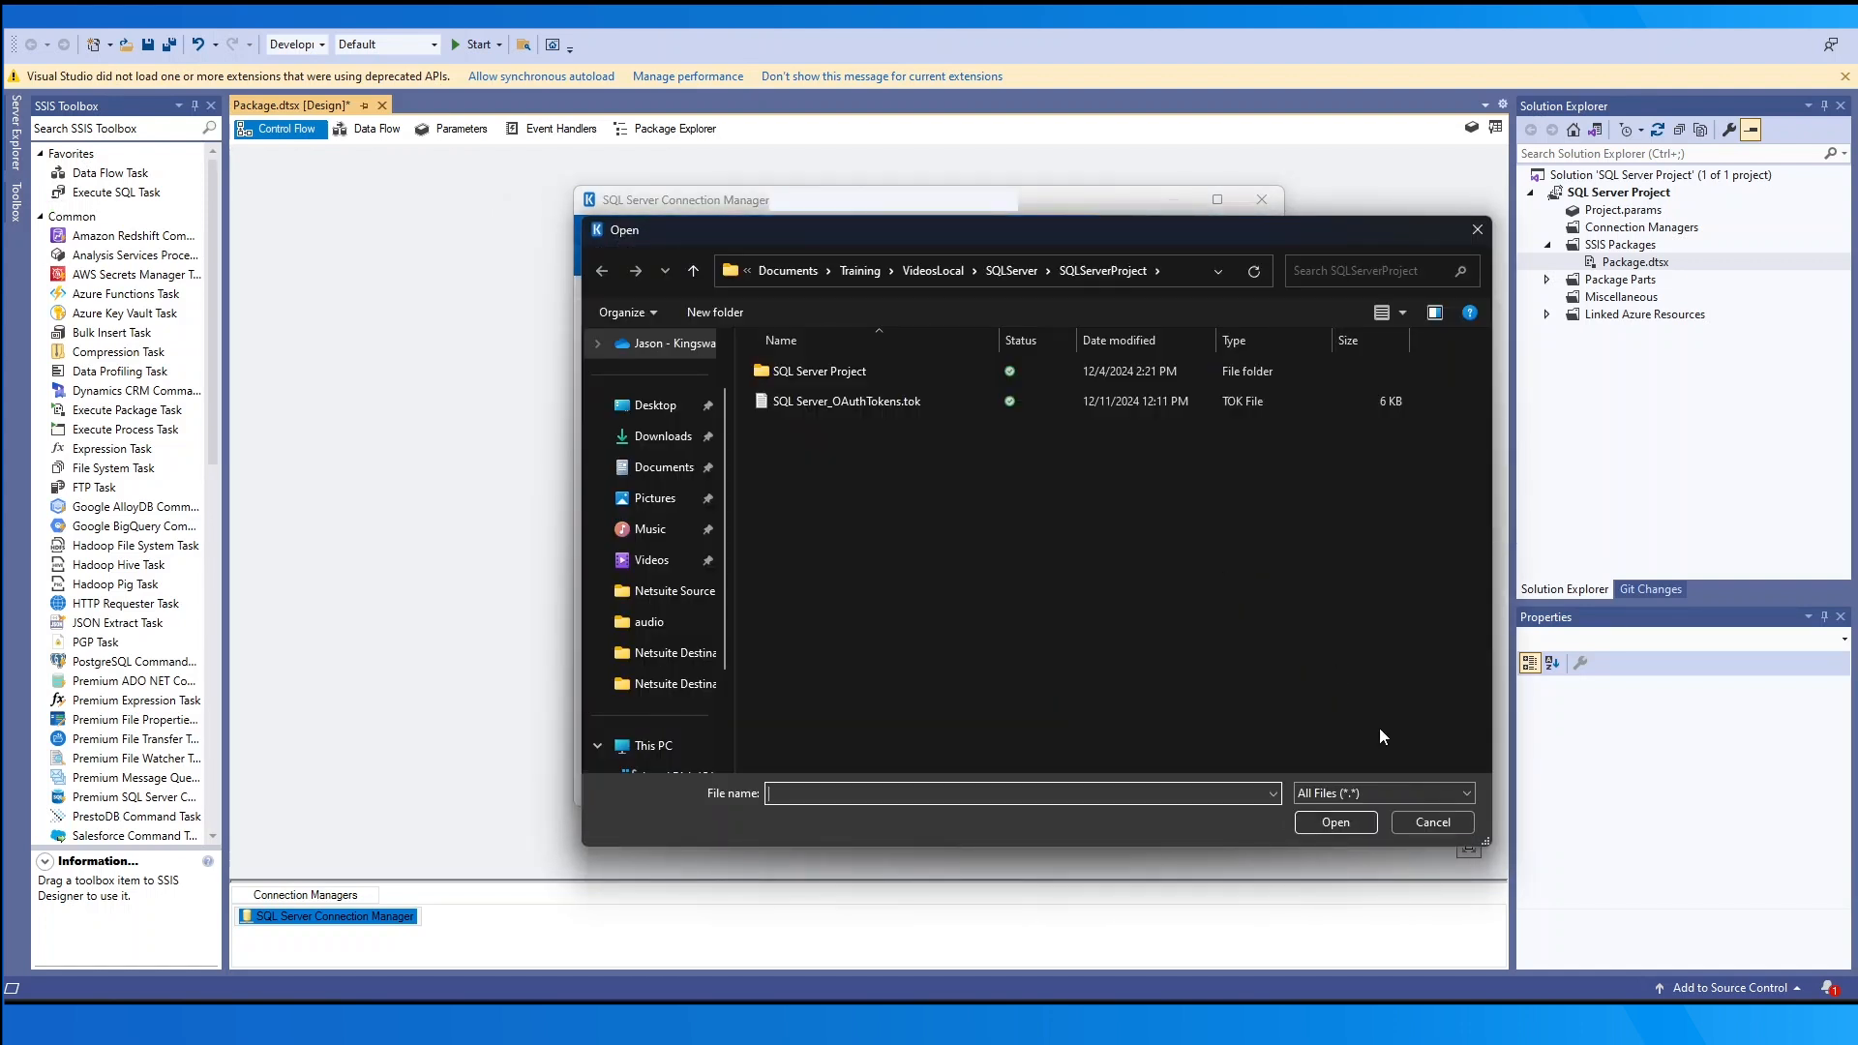
click(1417, 820)
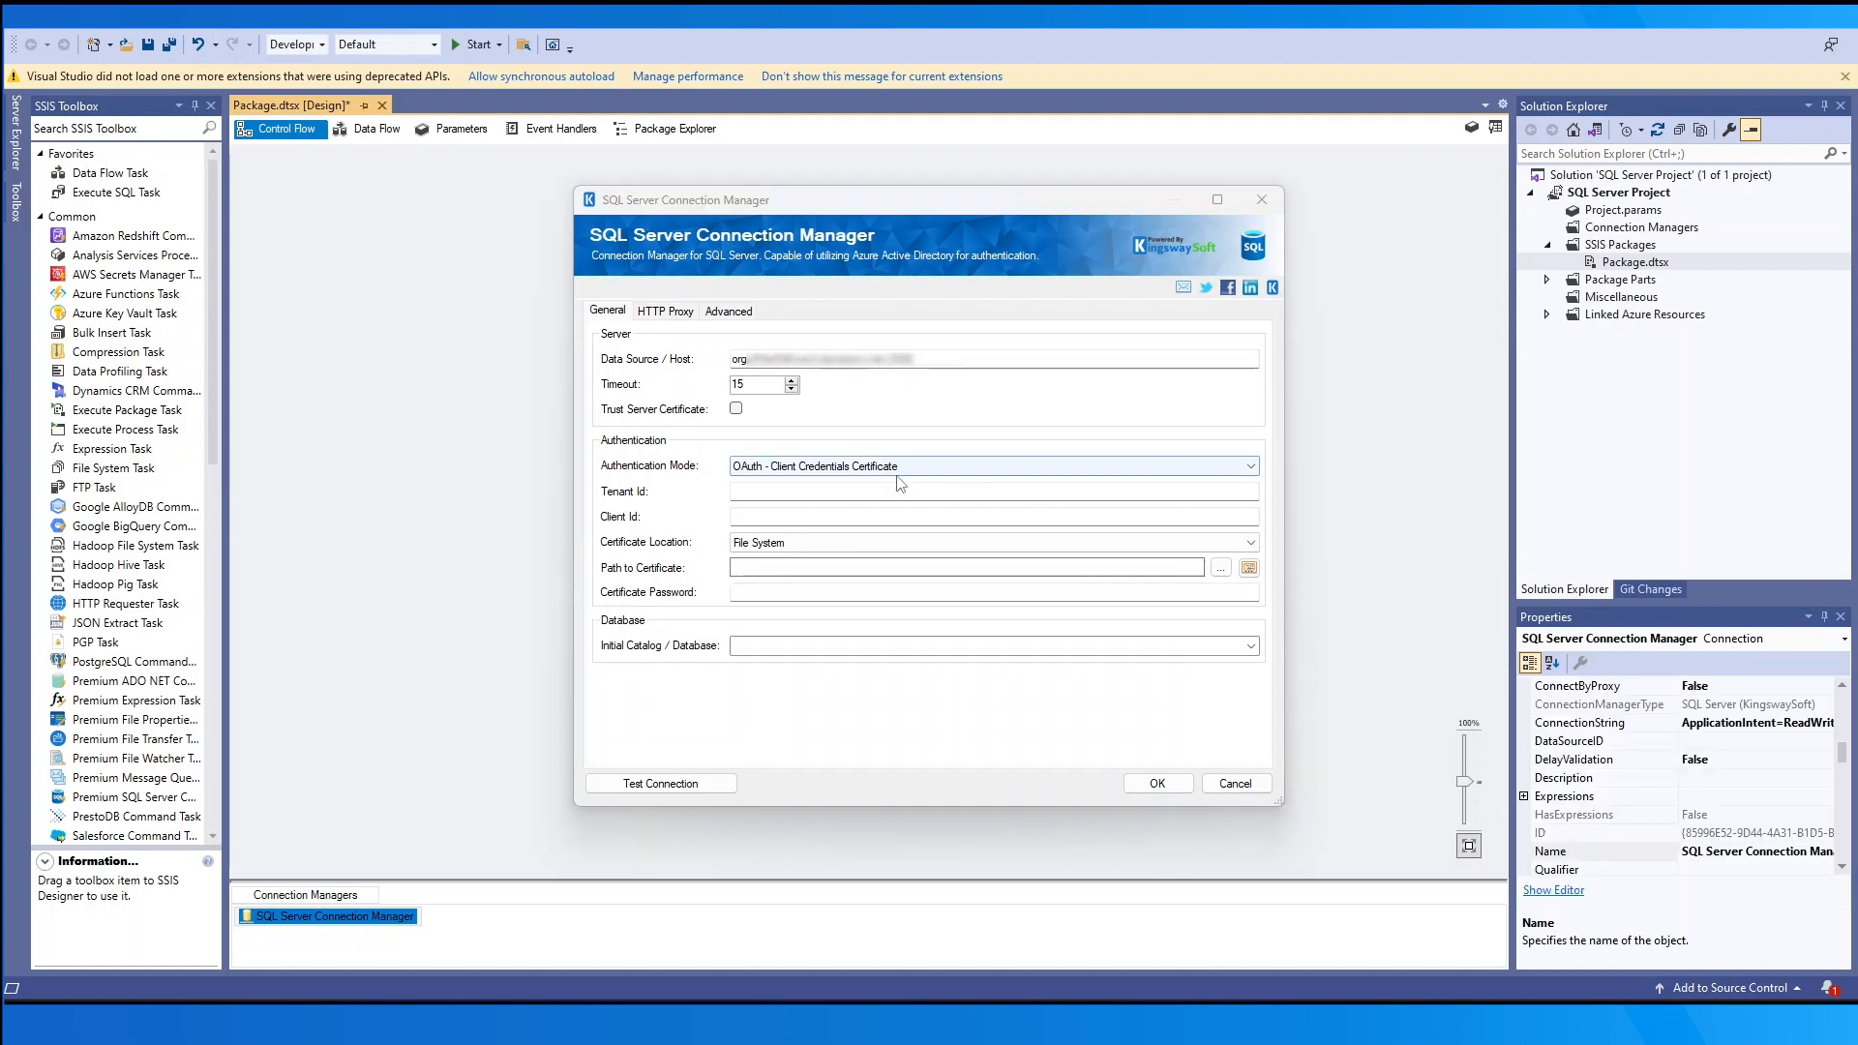
- Try the Azure AD Password, Universal with MFA, Service Principal, Managed Identity and Default authentication modes
click(898, 466)
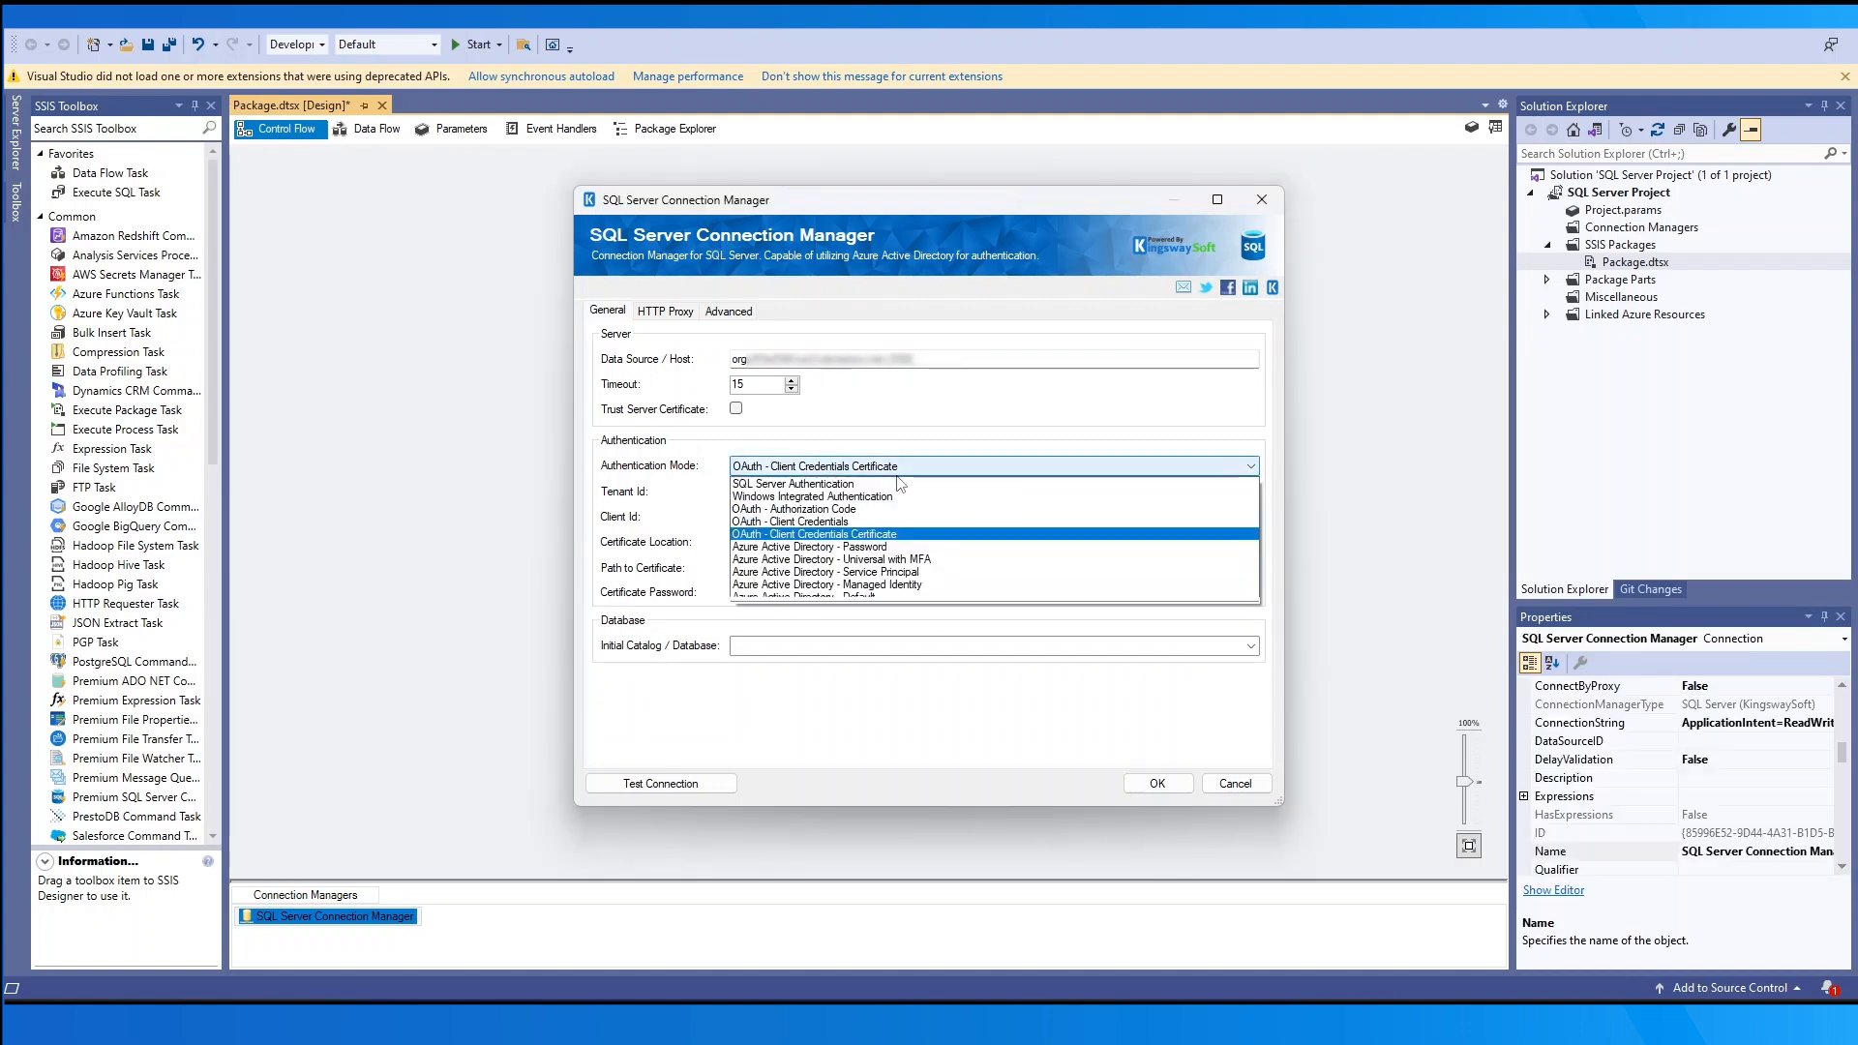
click(828, 548)
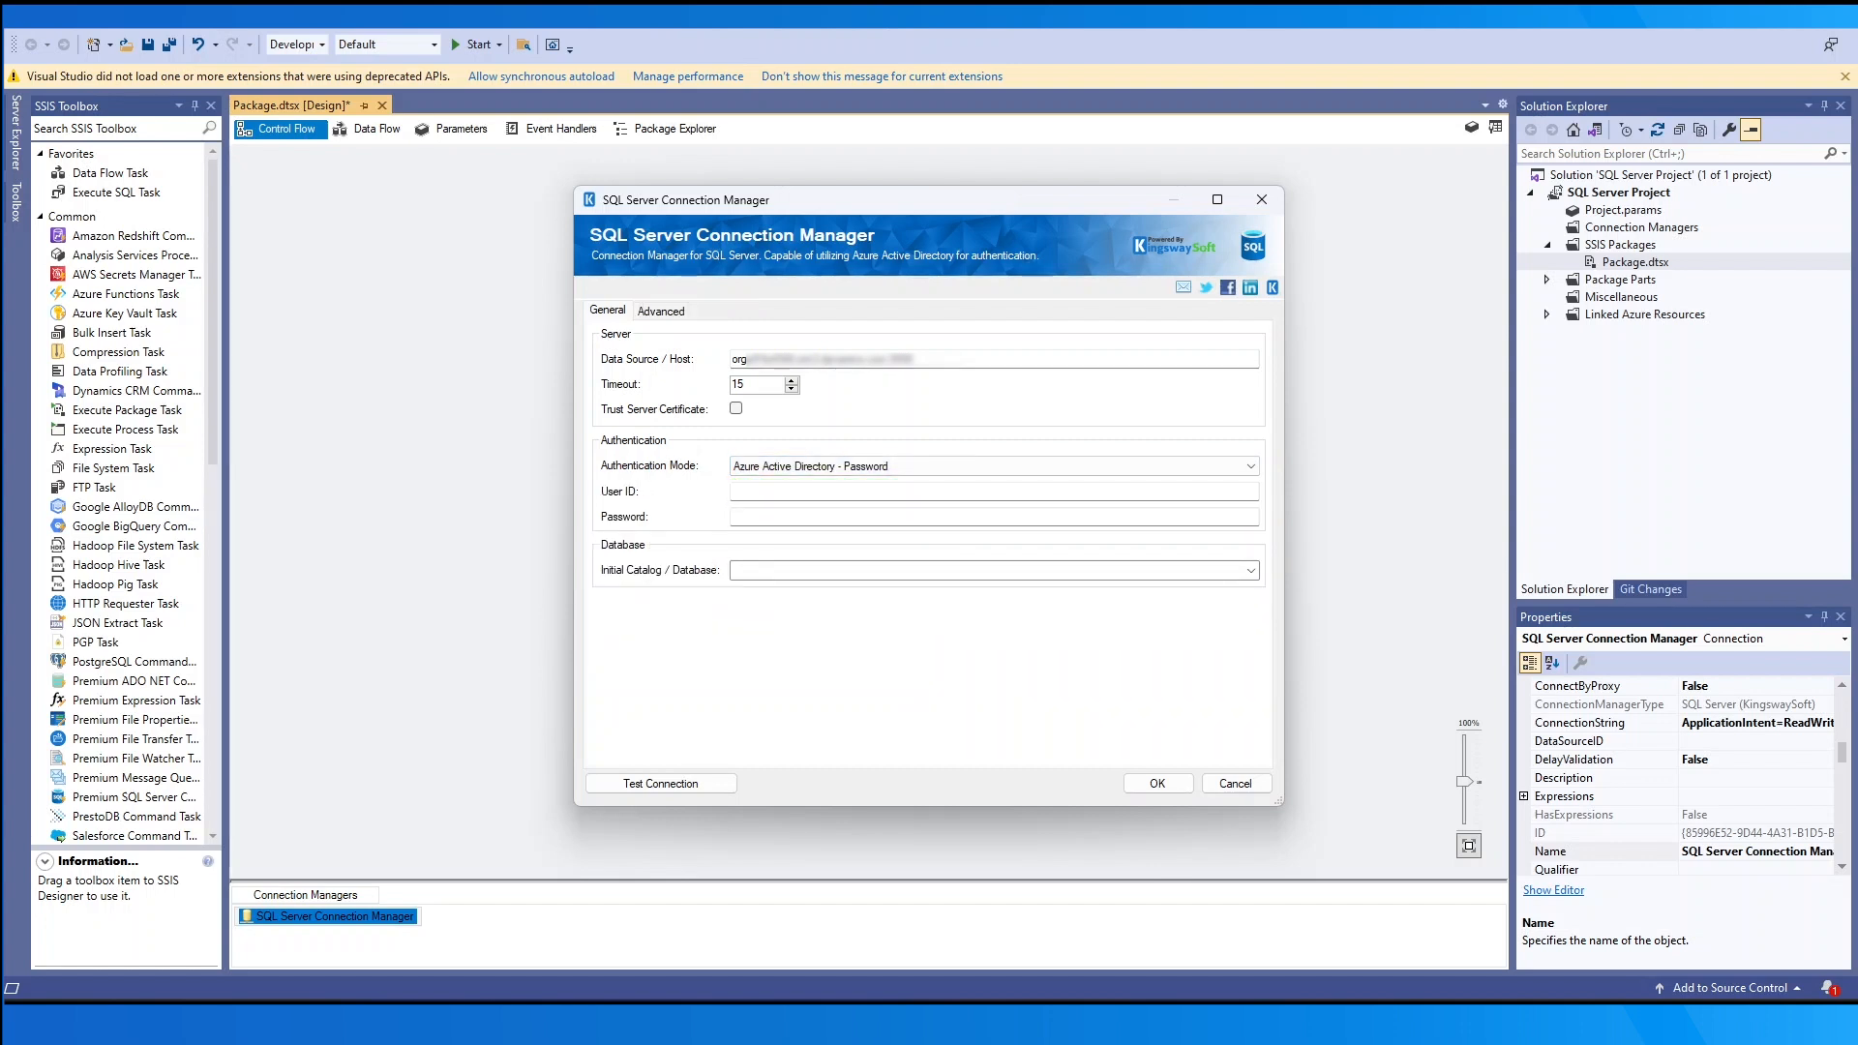
click(1035, 467)
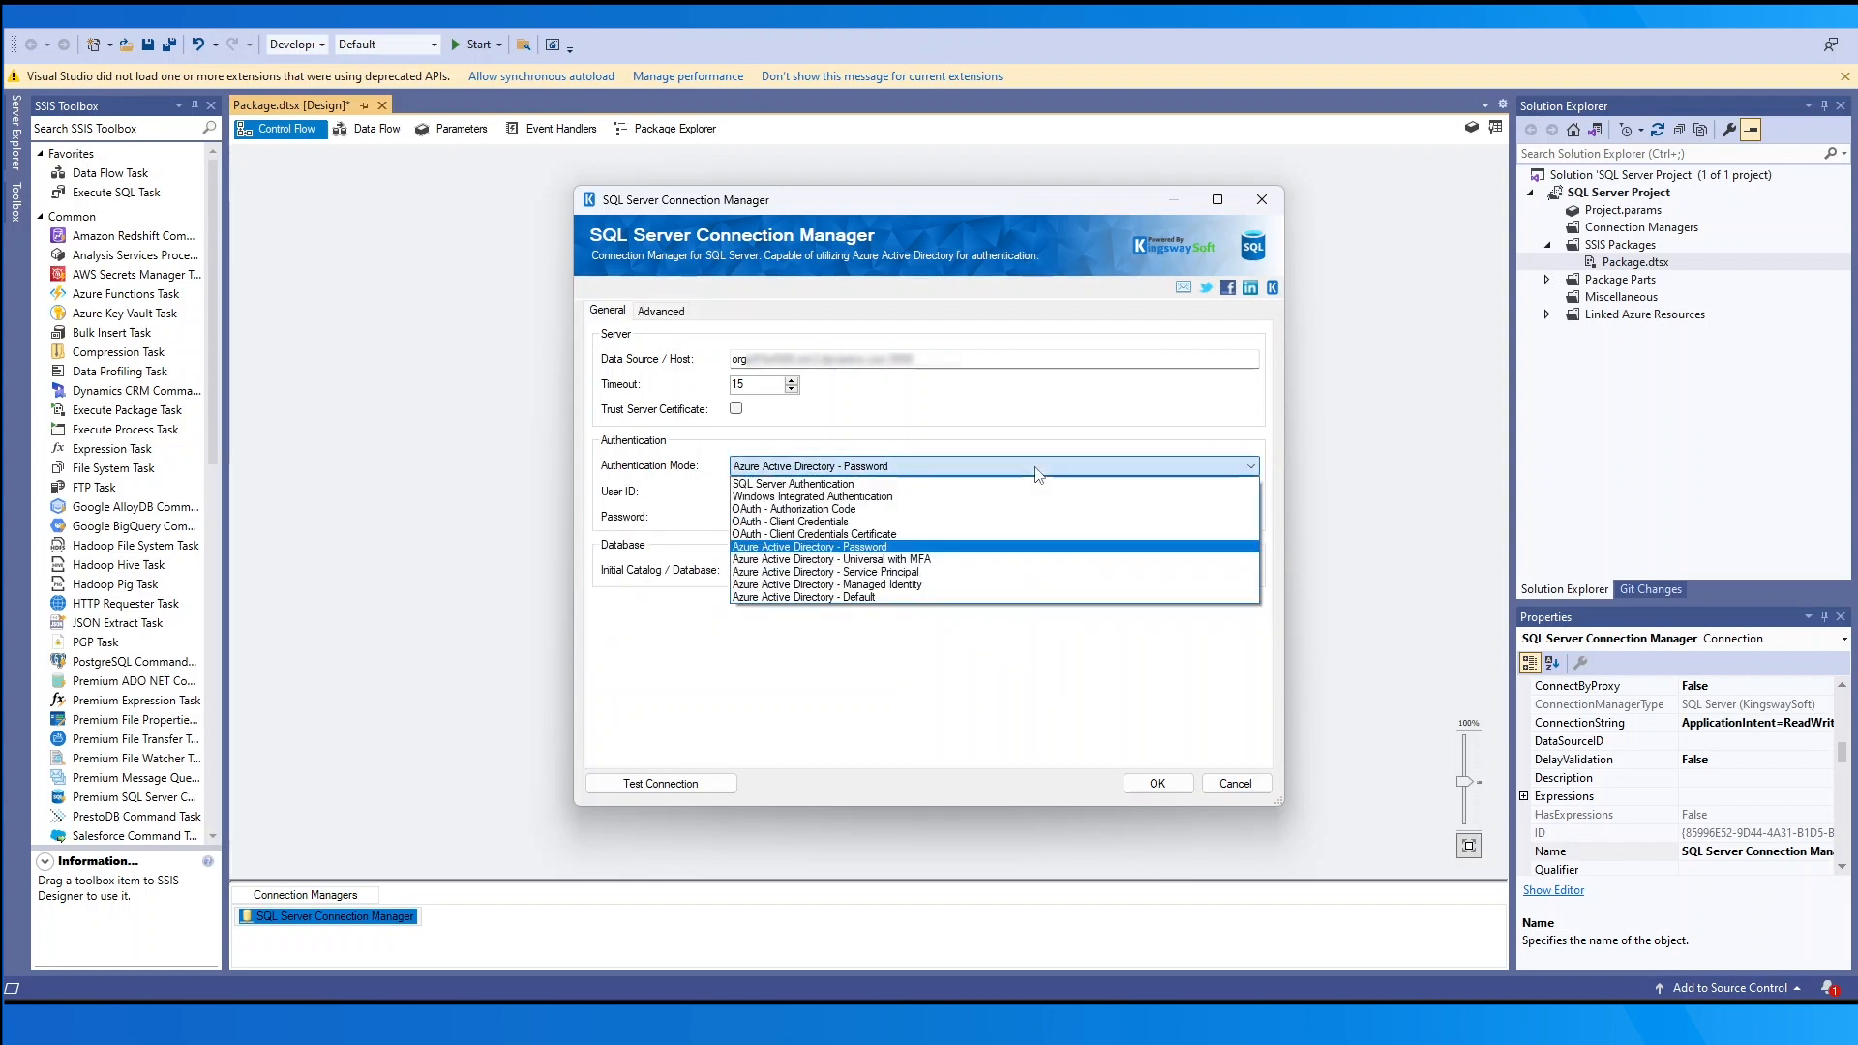
click(946, 561)
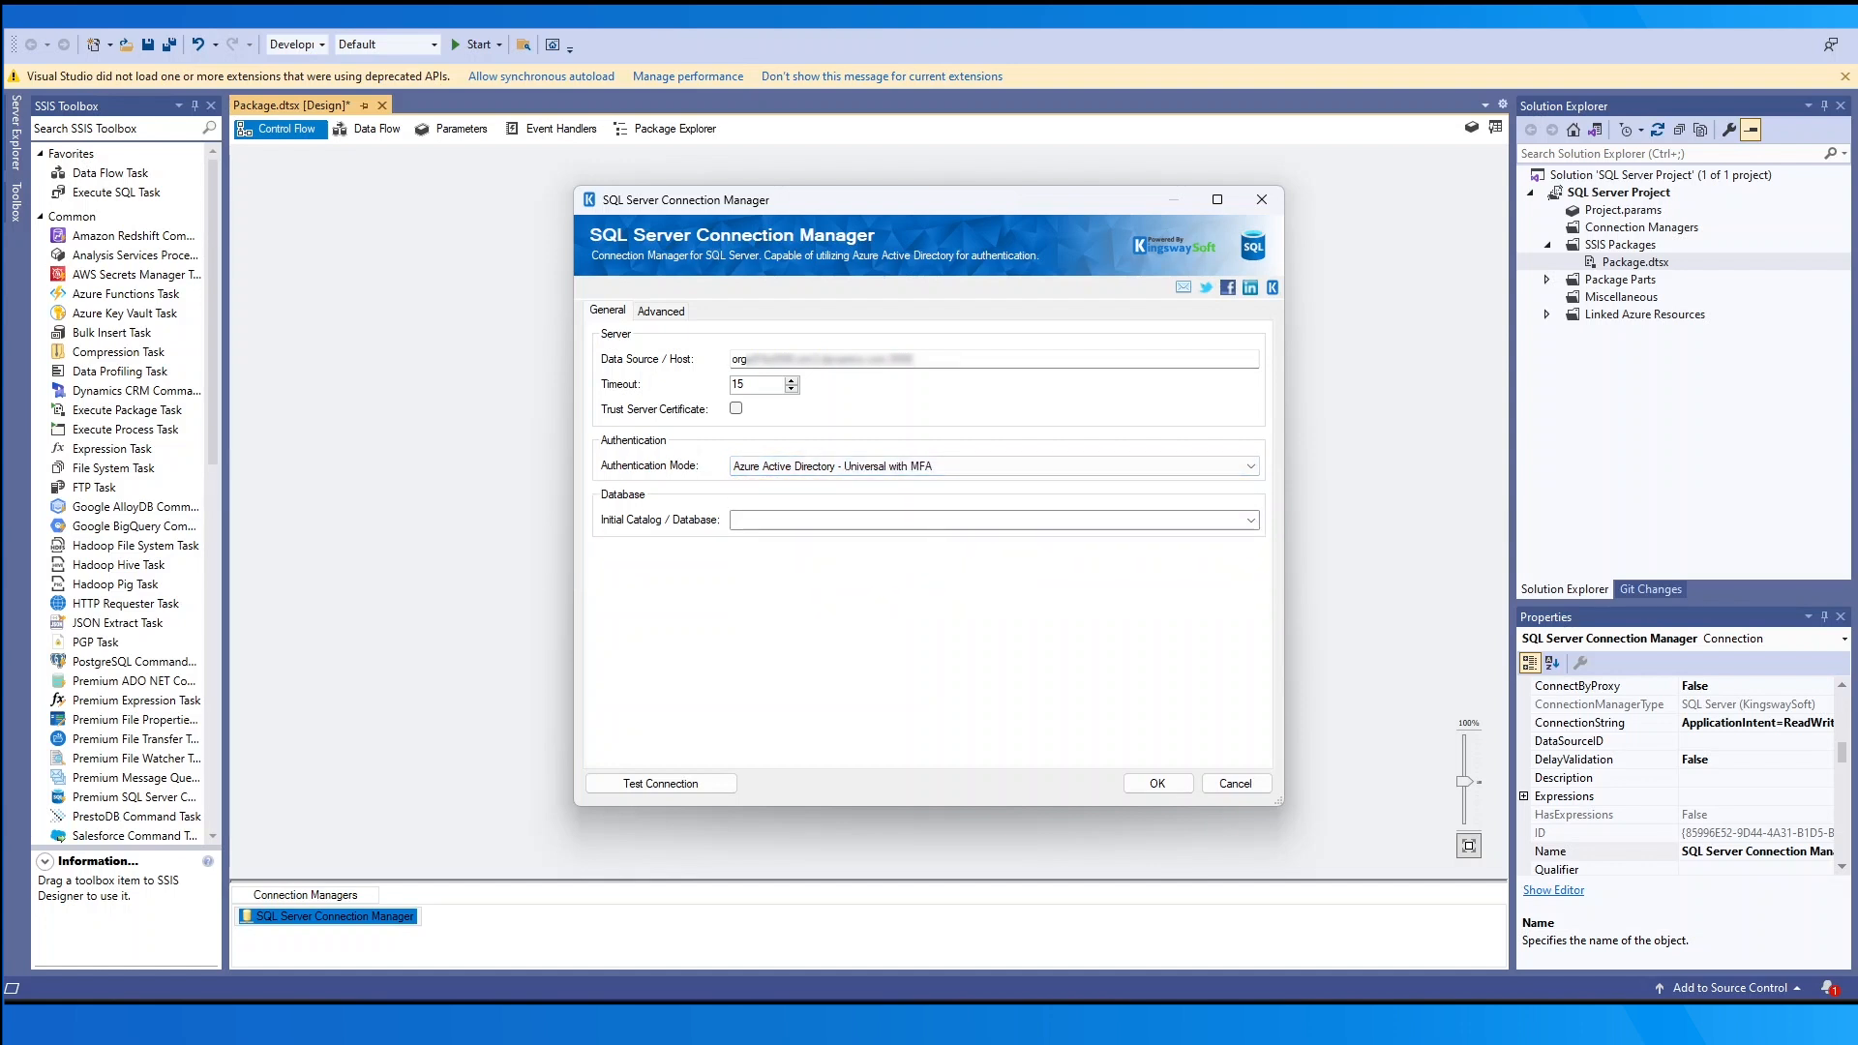
click(1191, 468)
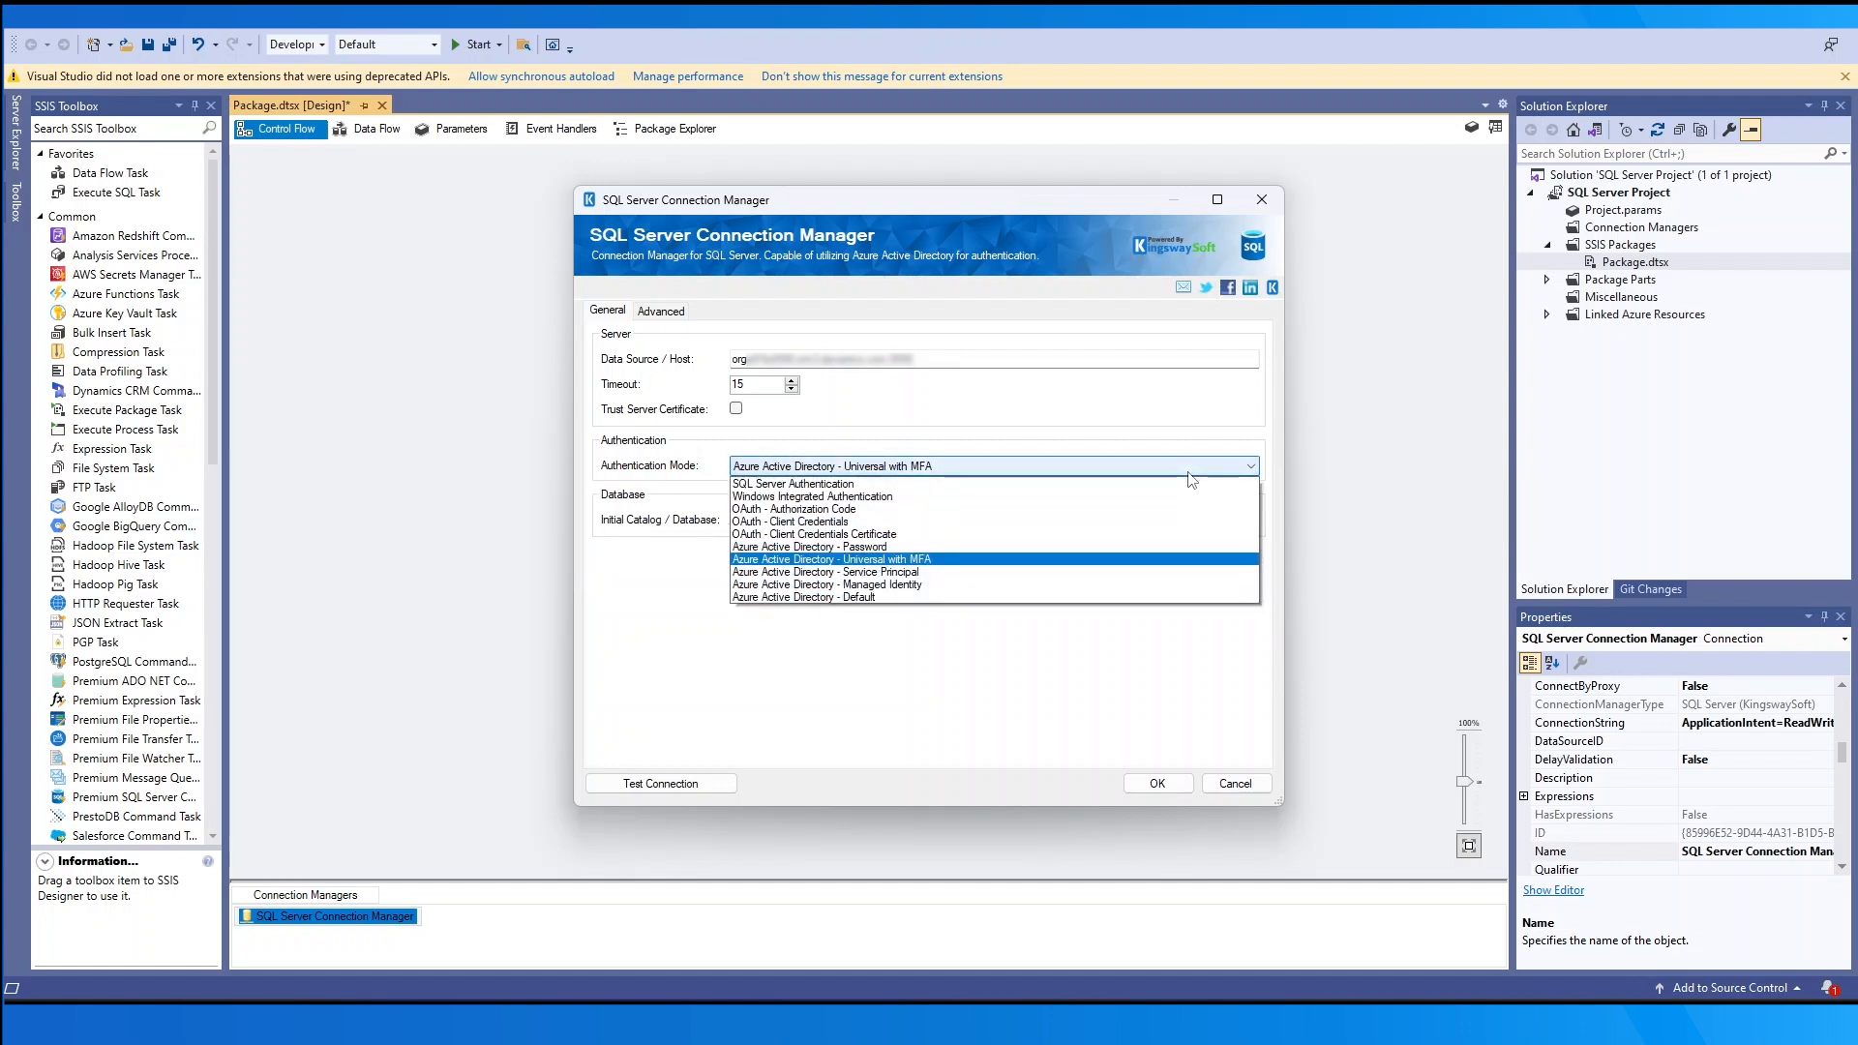
click(1143, 573)
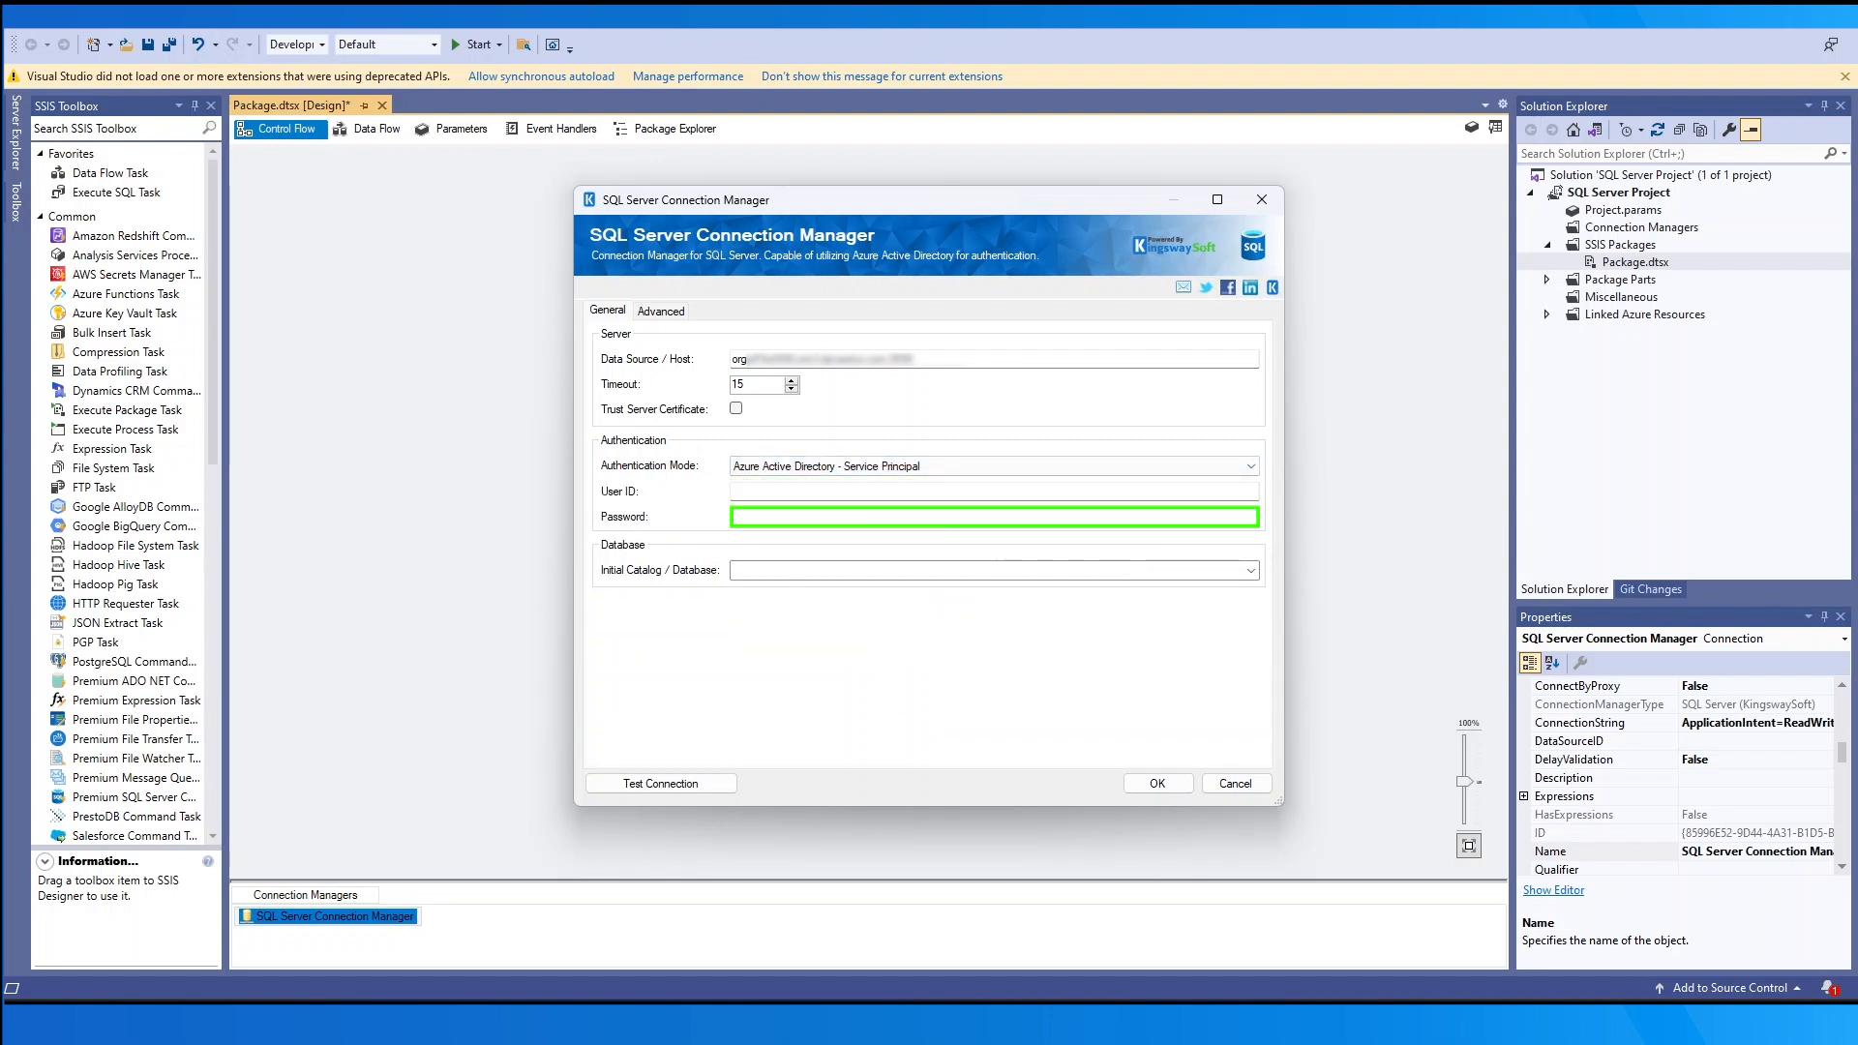
click(987, 468)
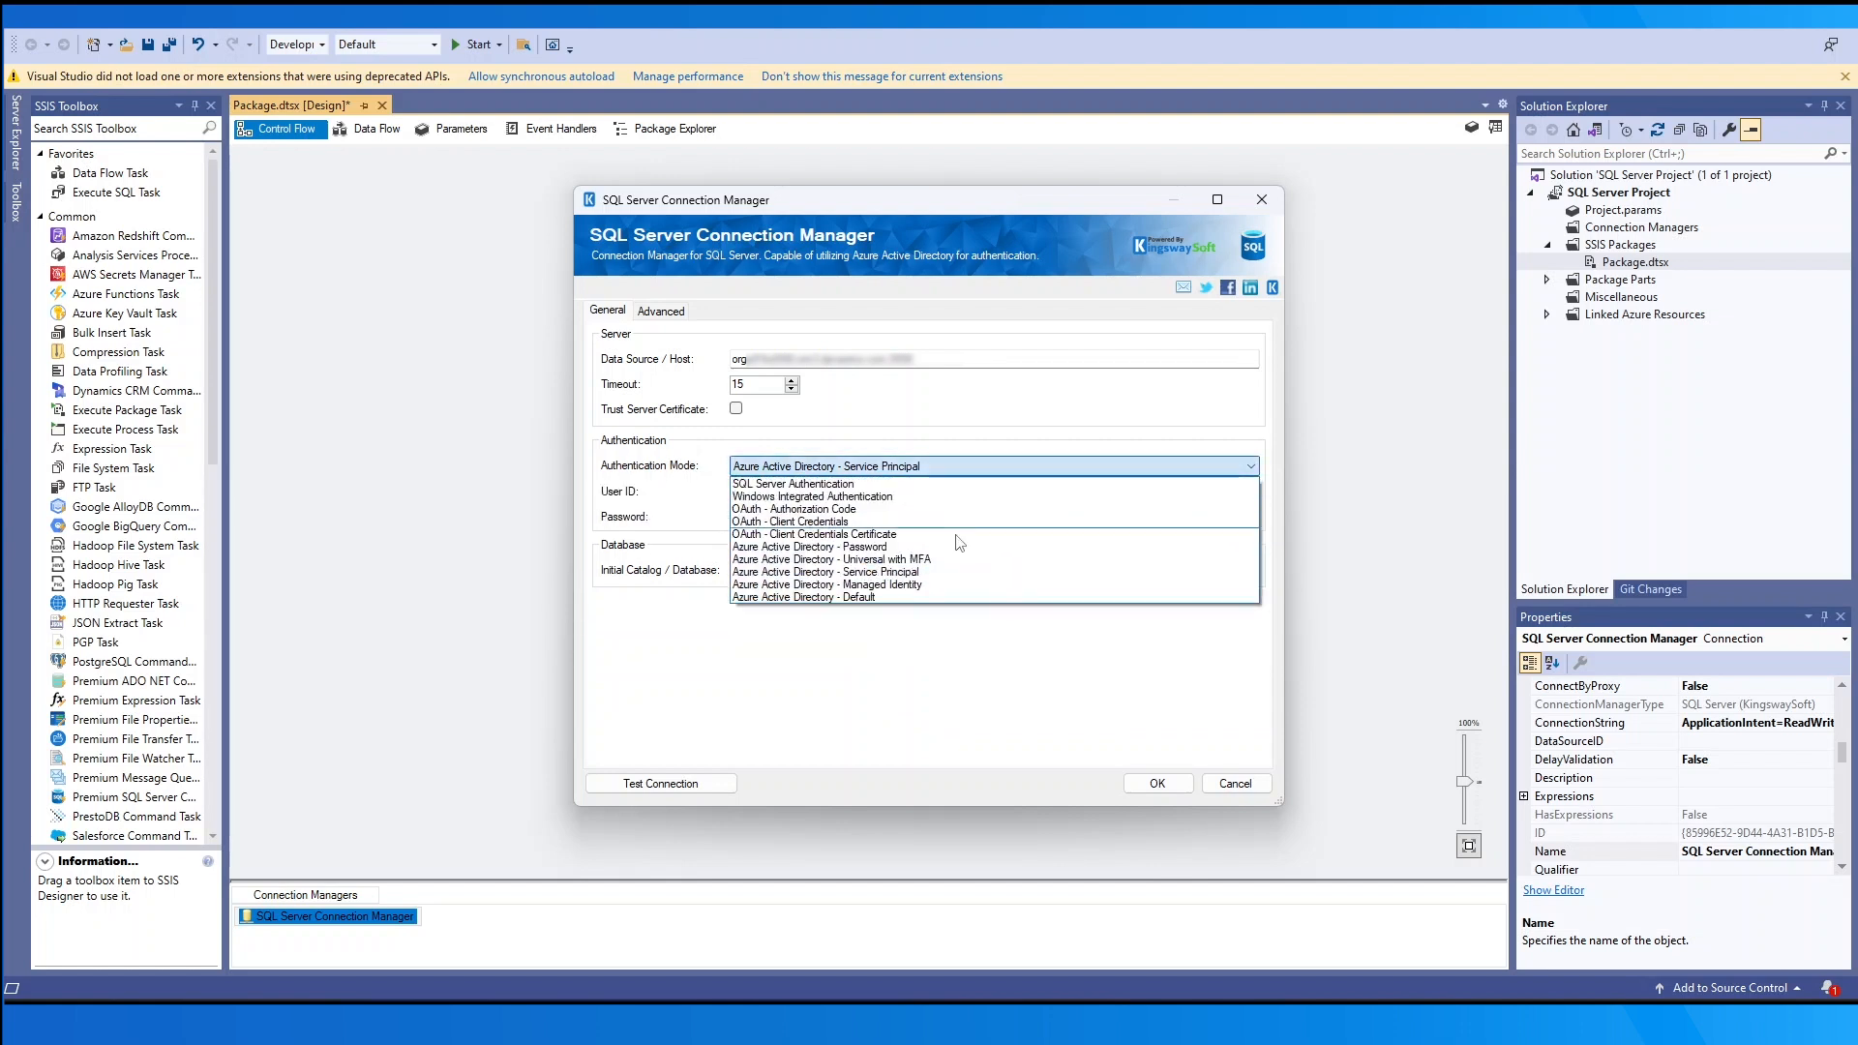
click(966, 587)
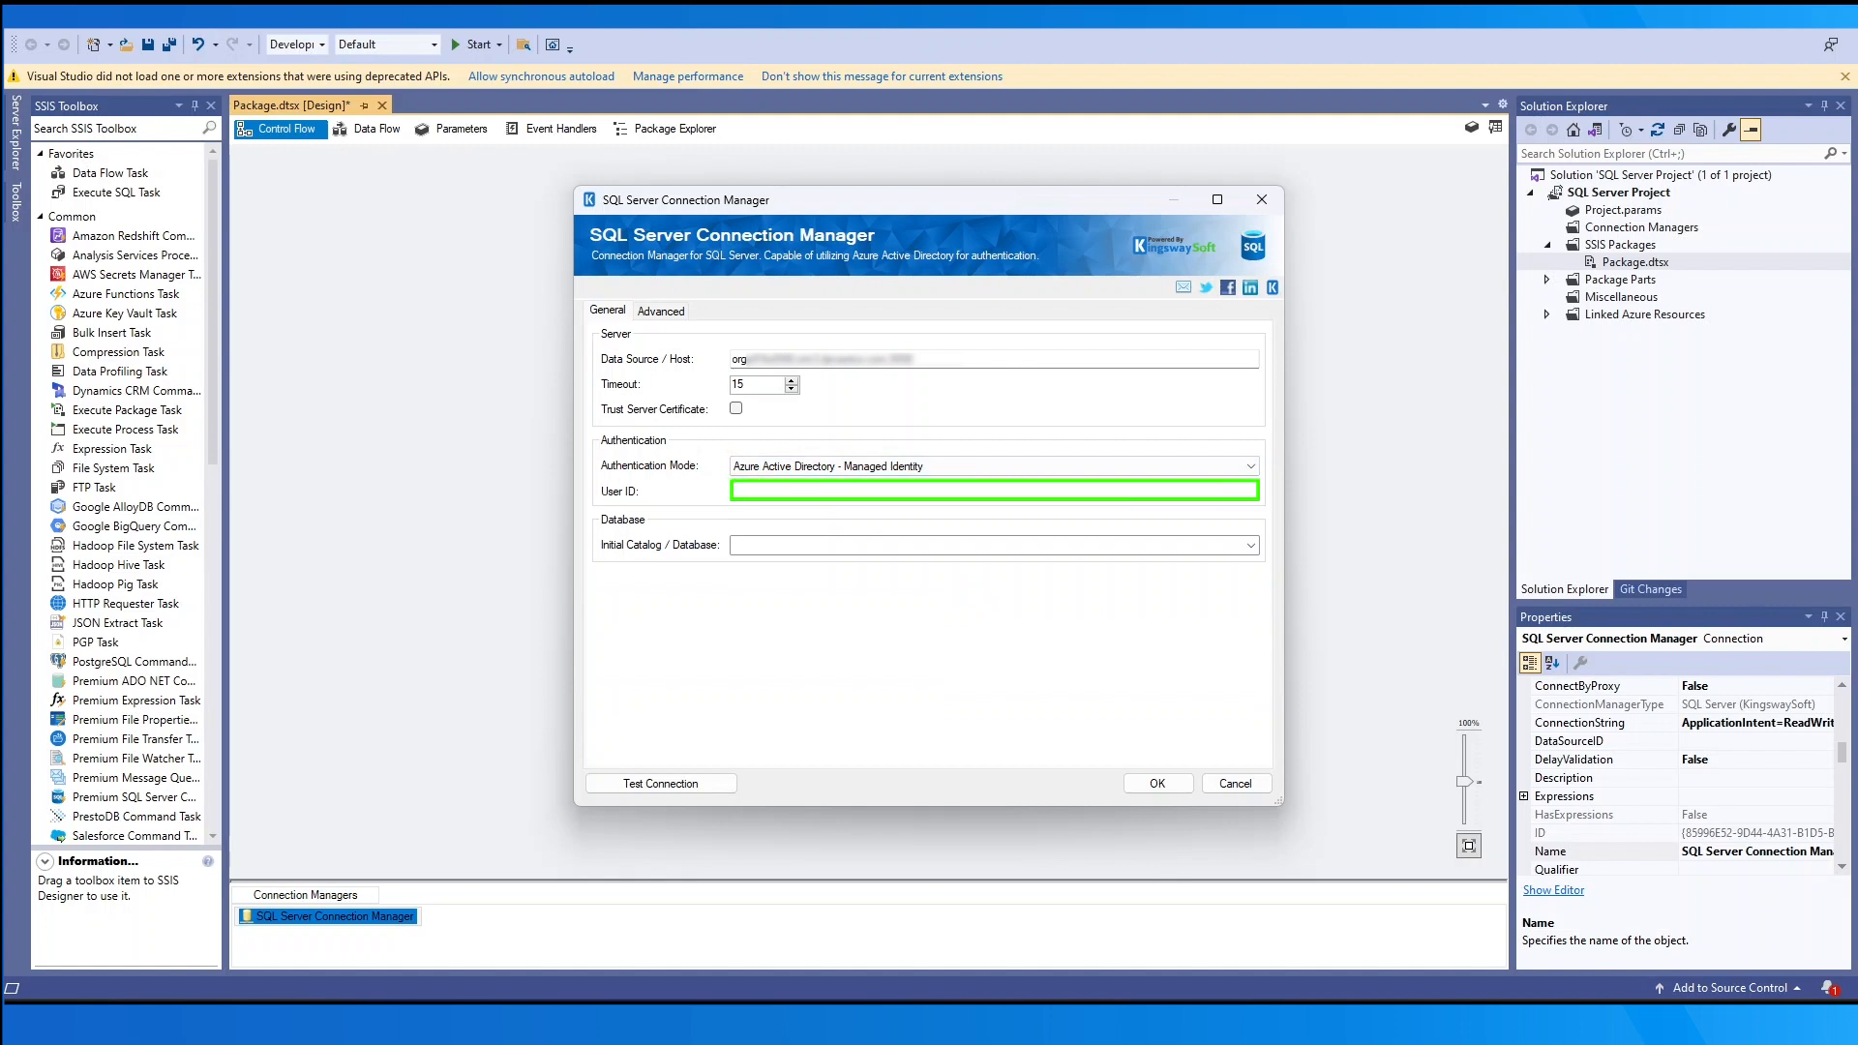
click(1174, 467)
click(982, 602)
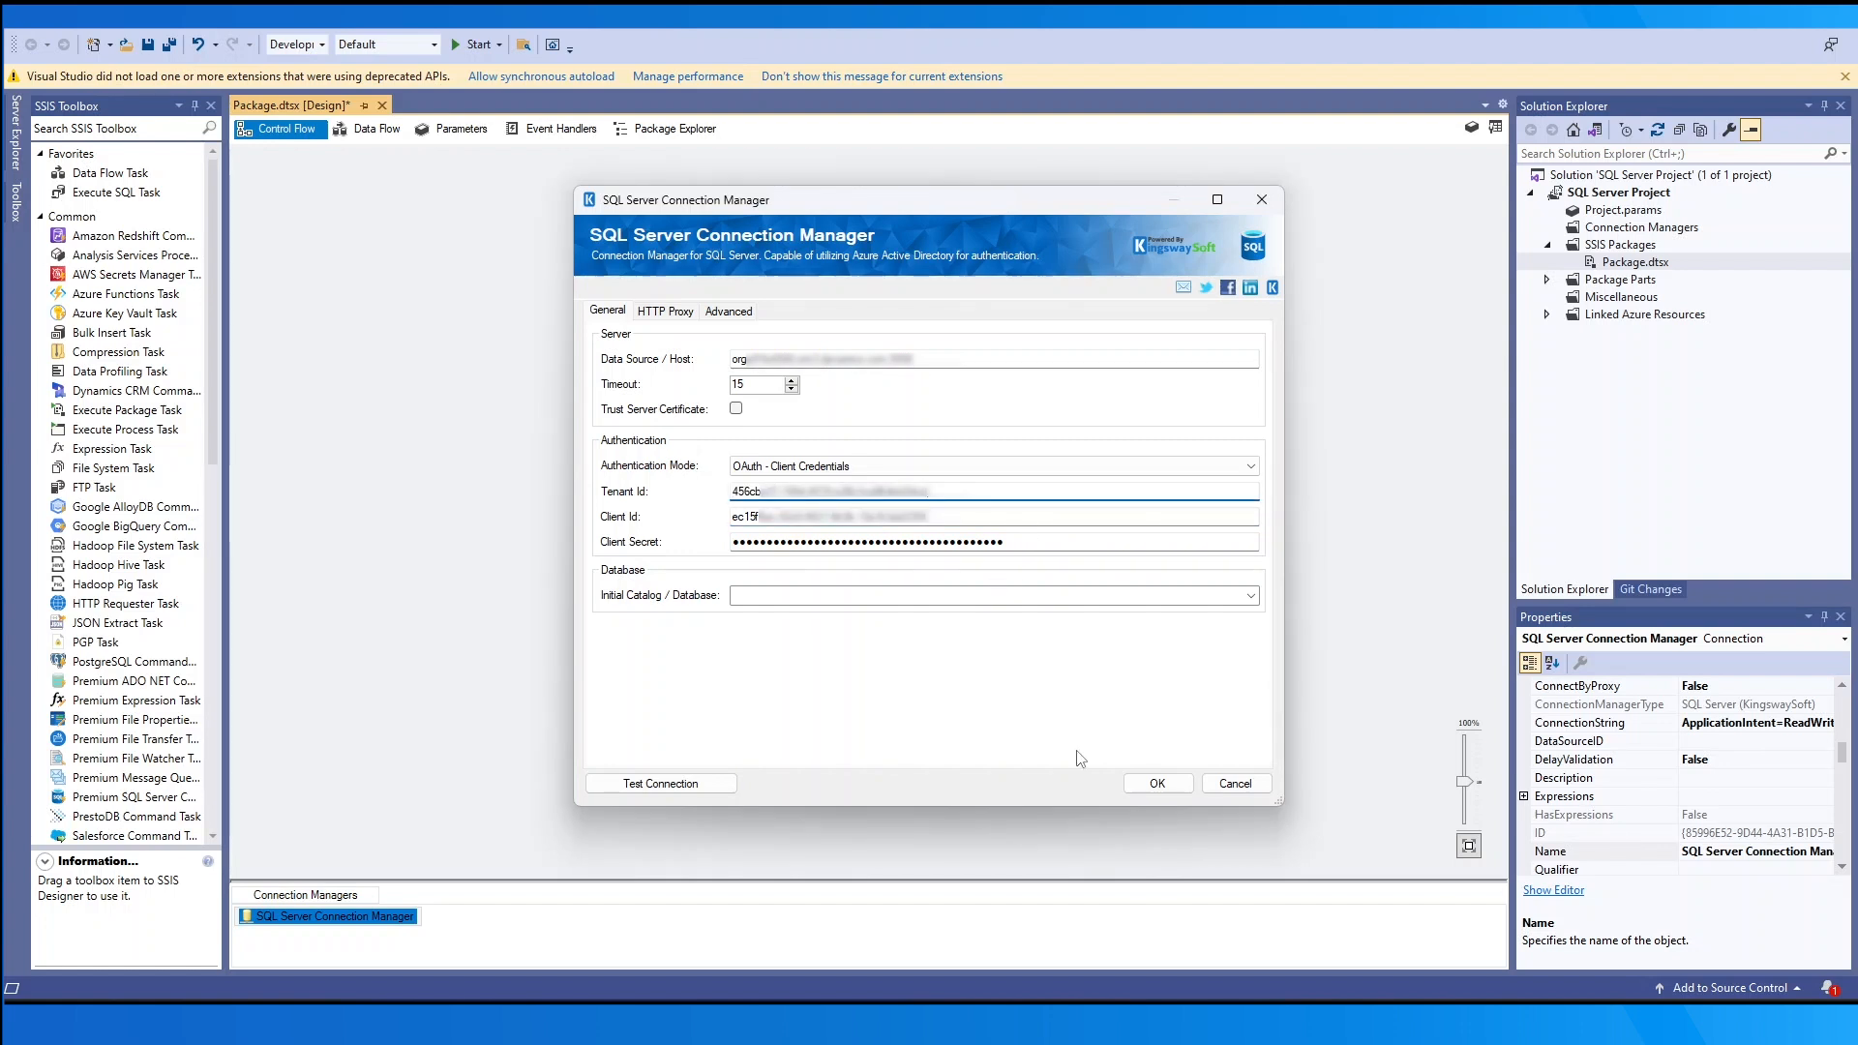
- Test the connection successfully and choose the organisation's database as the Initial Catalog
click(705, 780)
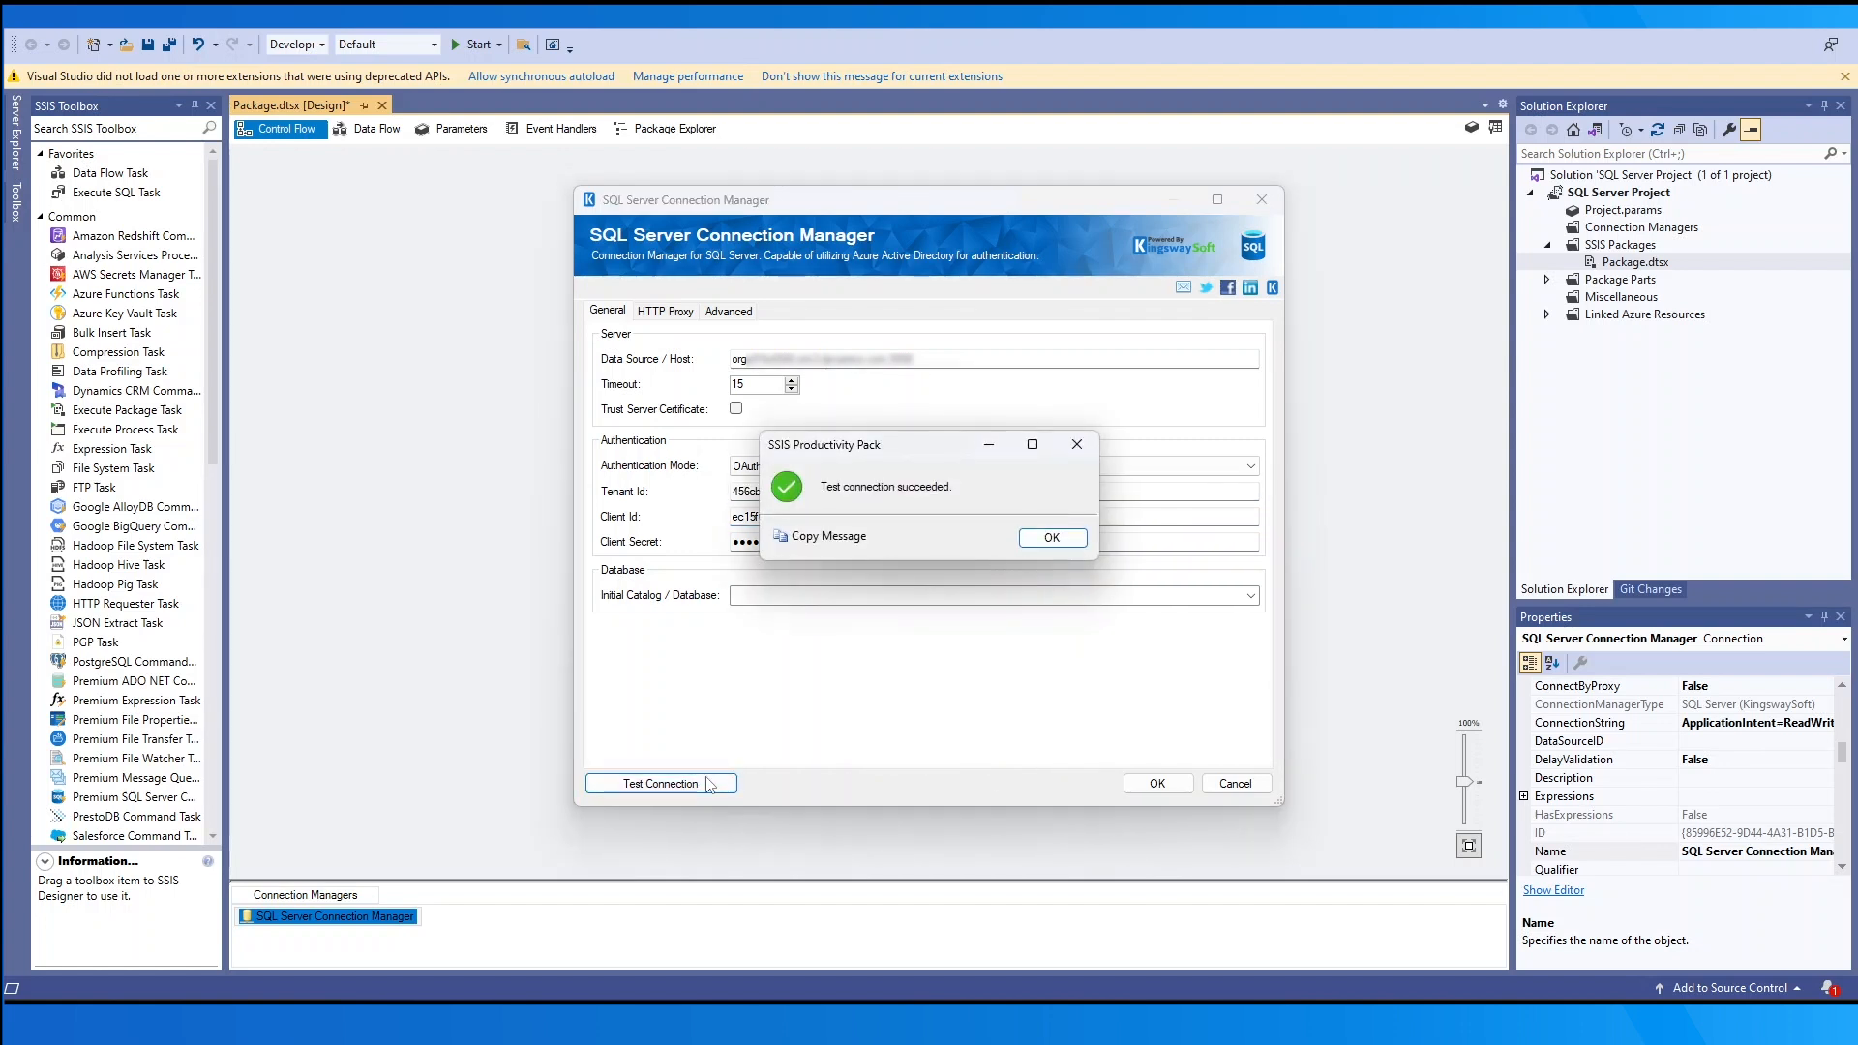
click(1052, 539)
click(1248, 596)
click(1241, 614)
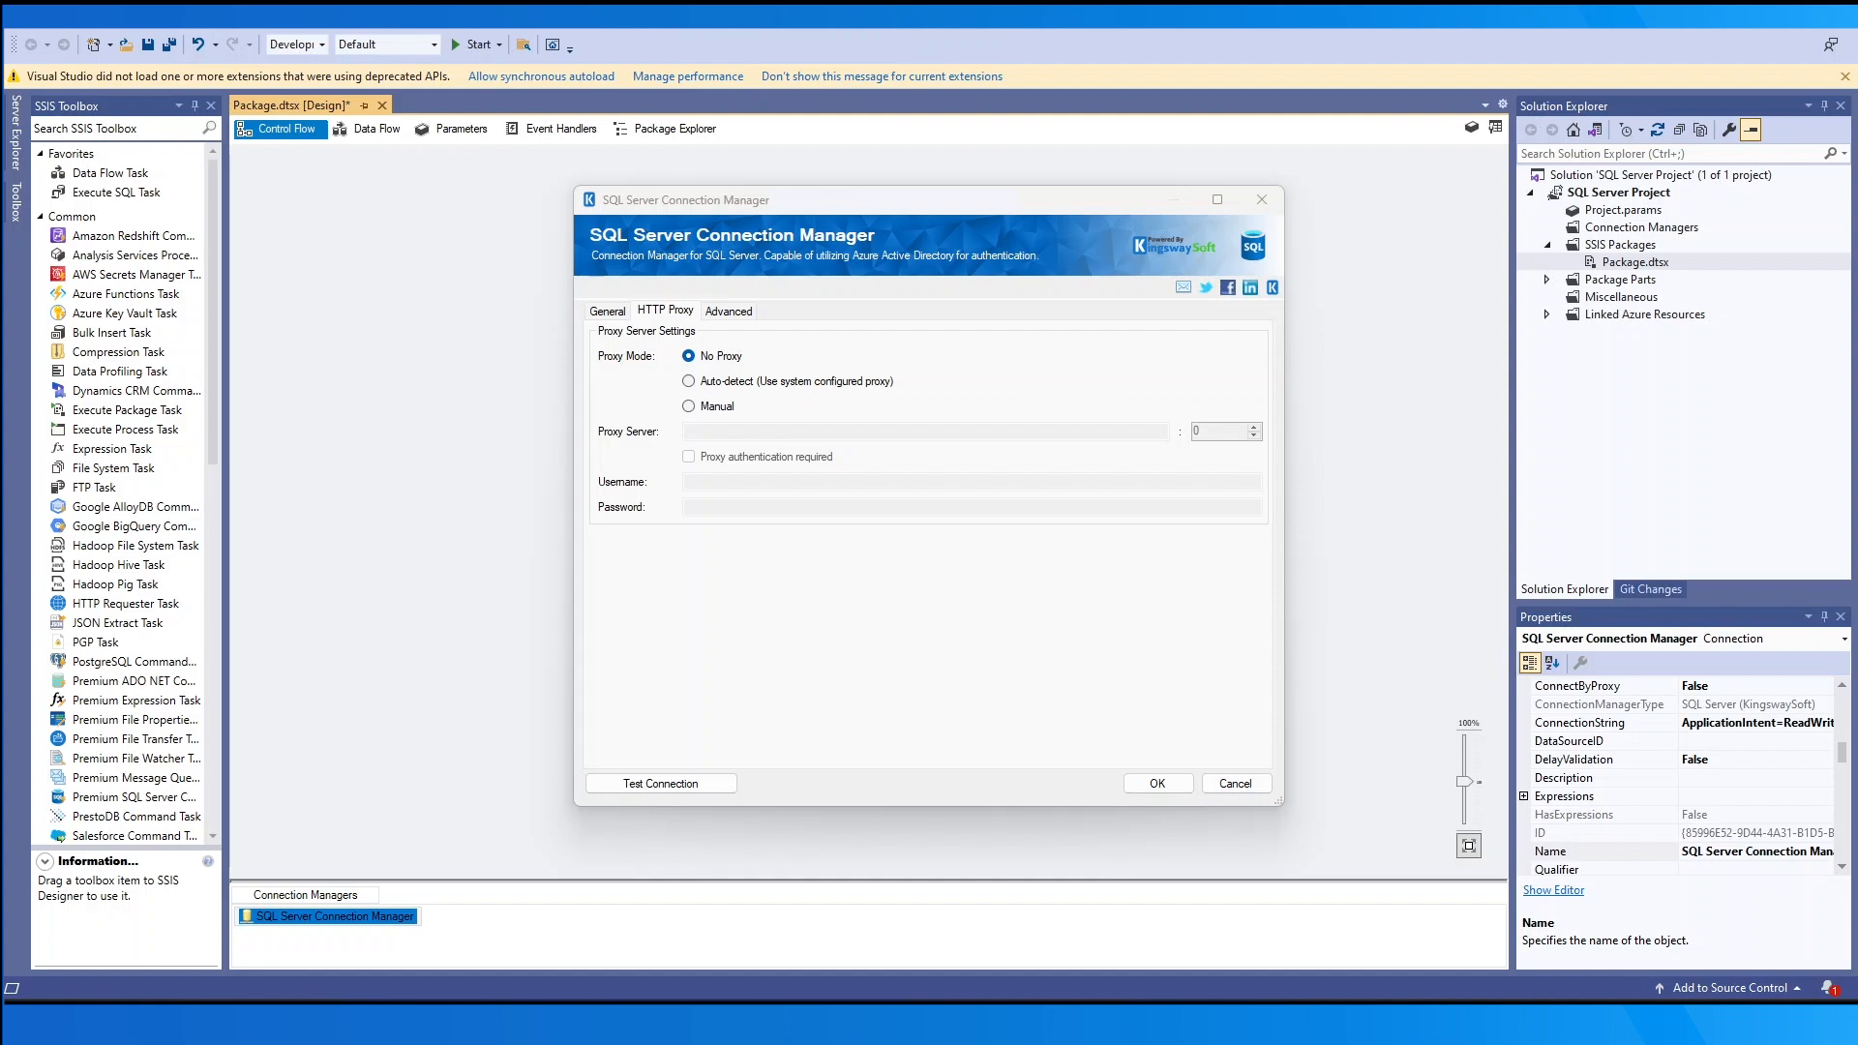
- Check the Advanced tab, then place a Premium SQL Server Source on the Data Flow canvas and open it
click(751, 316)
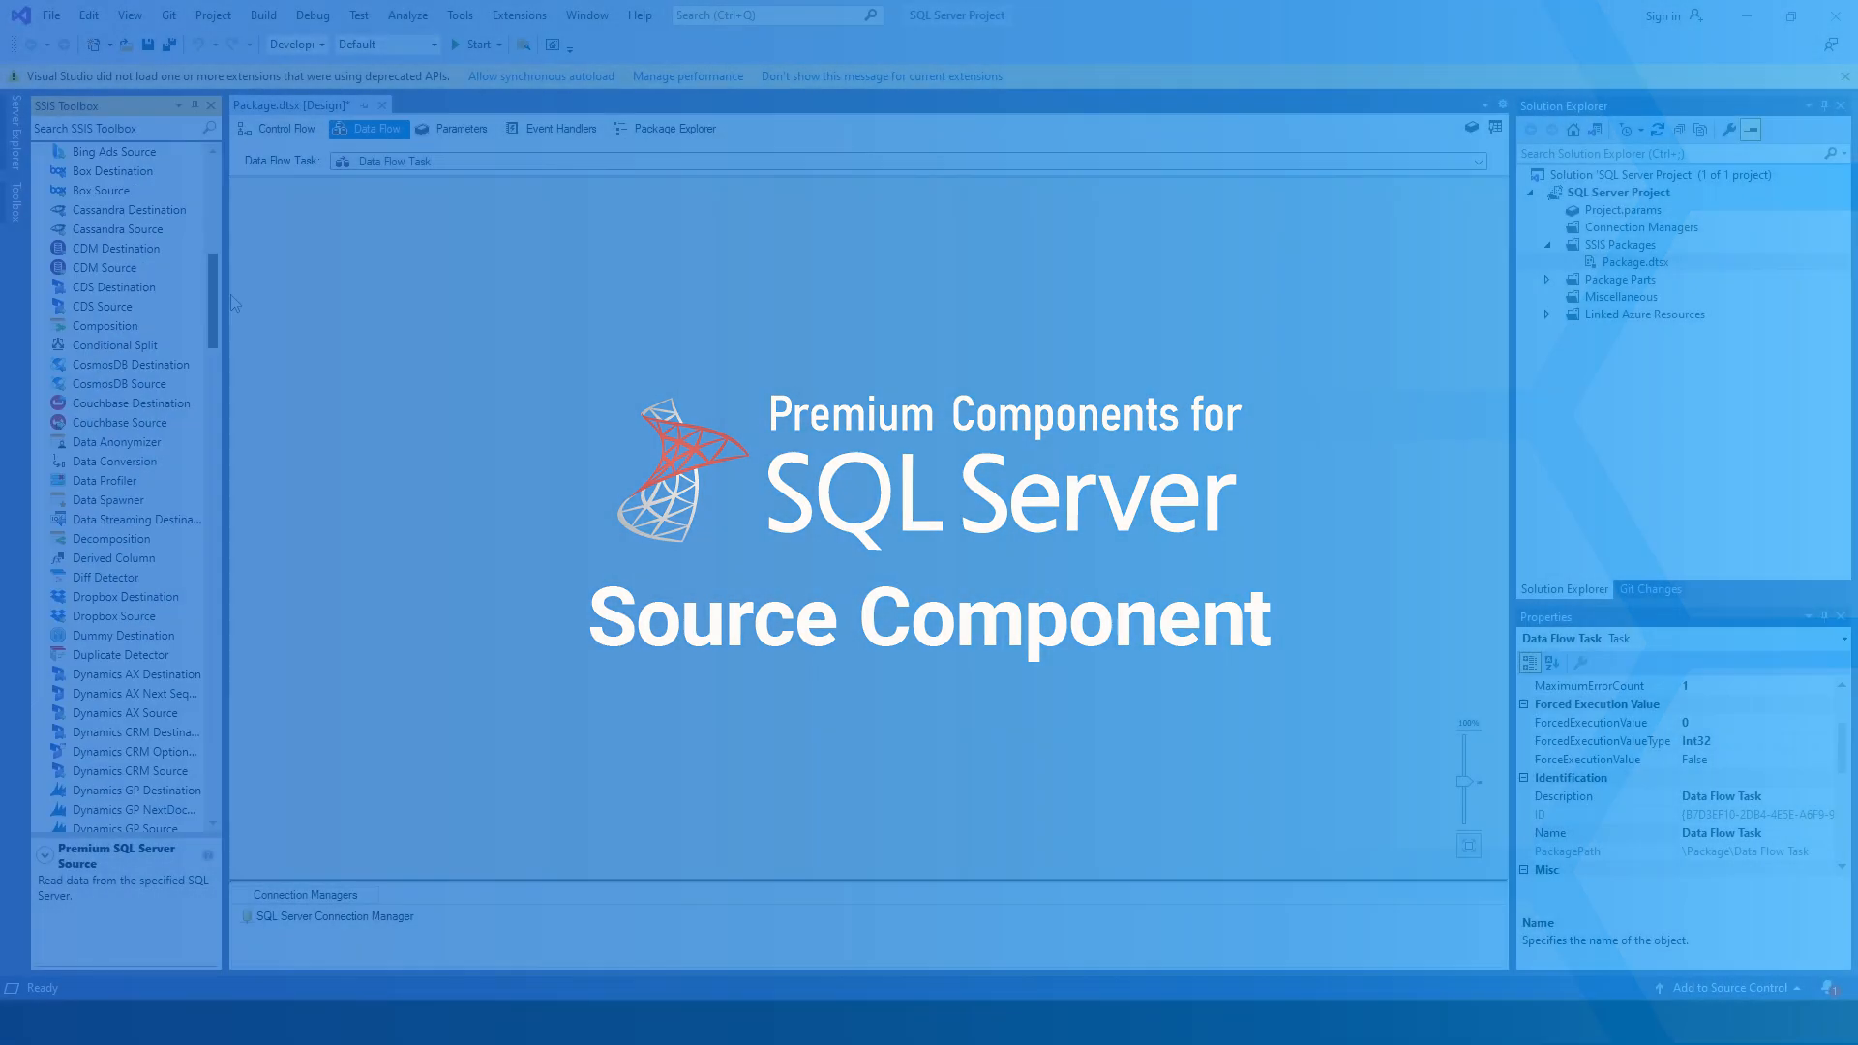
drag(231, 290, 695, 455)
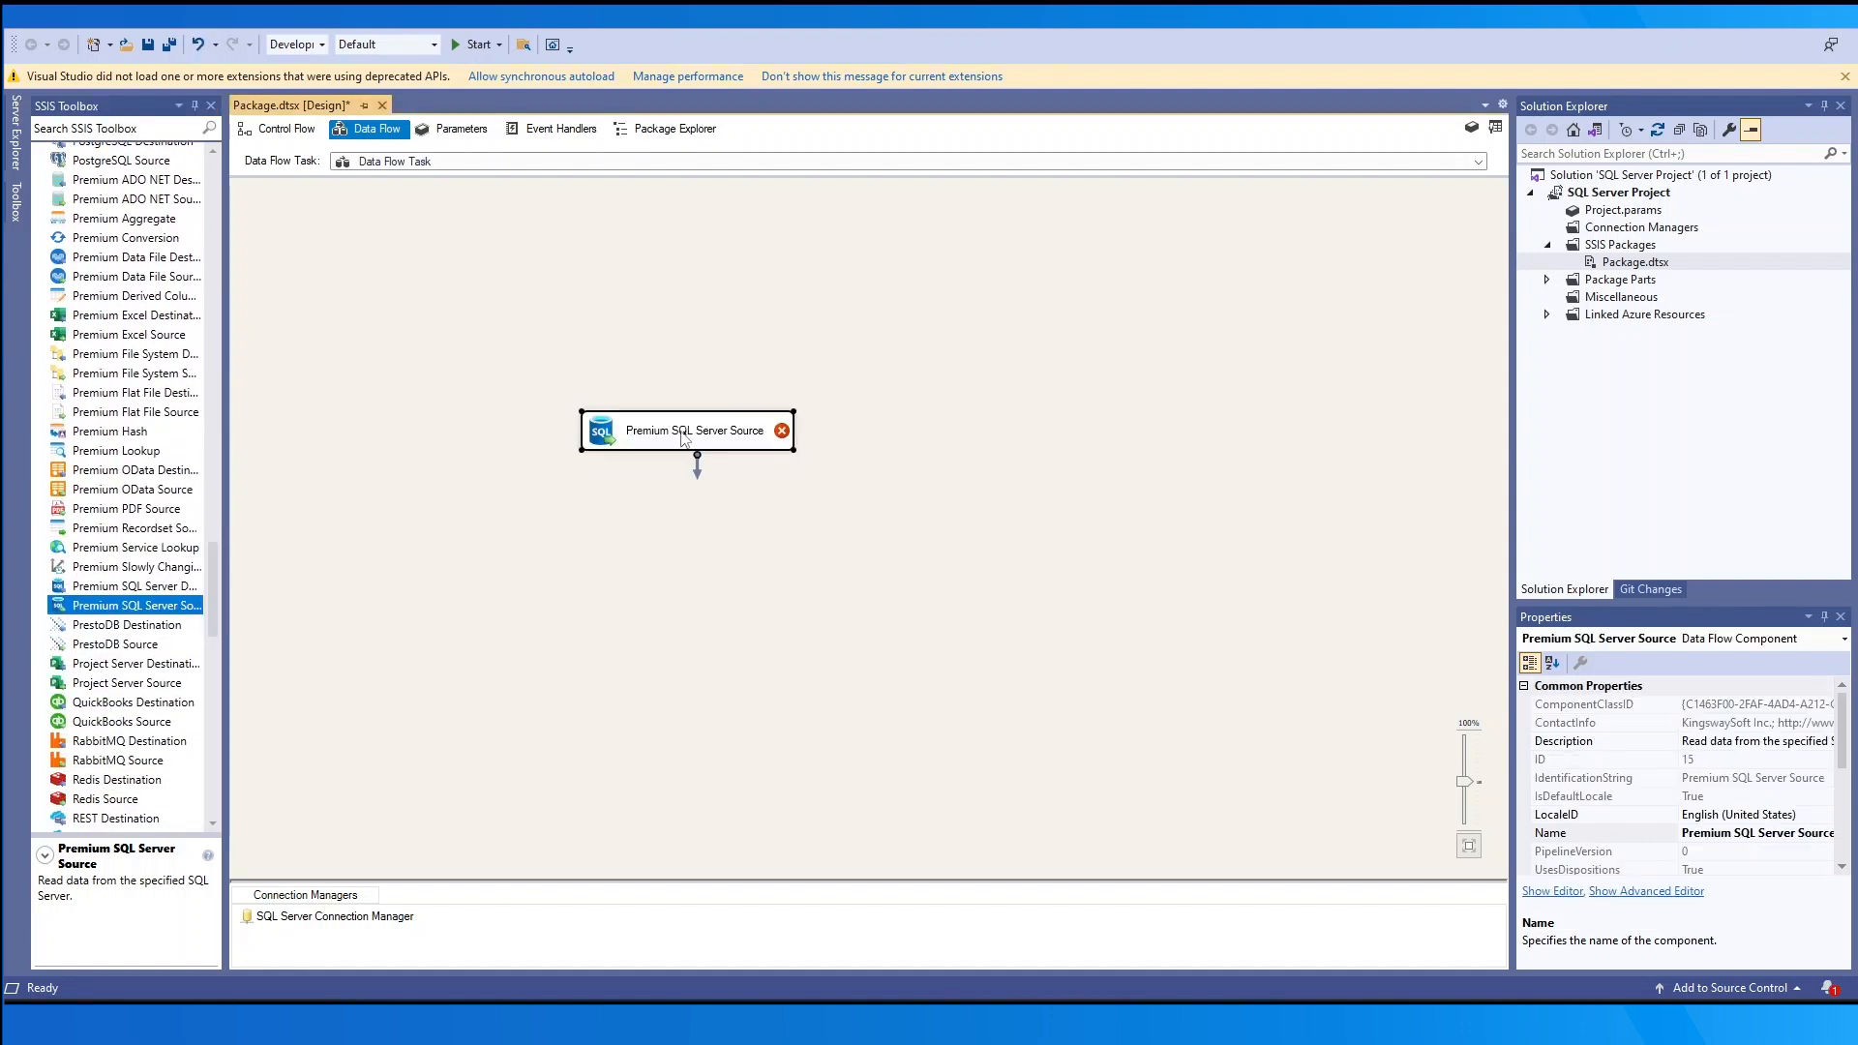
double_click(686, 442)
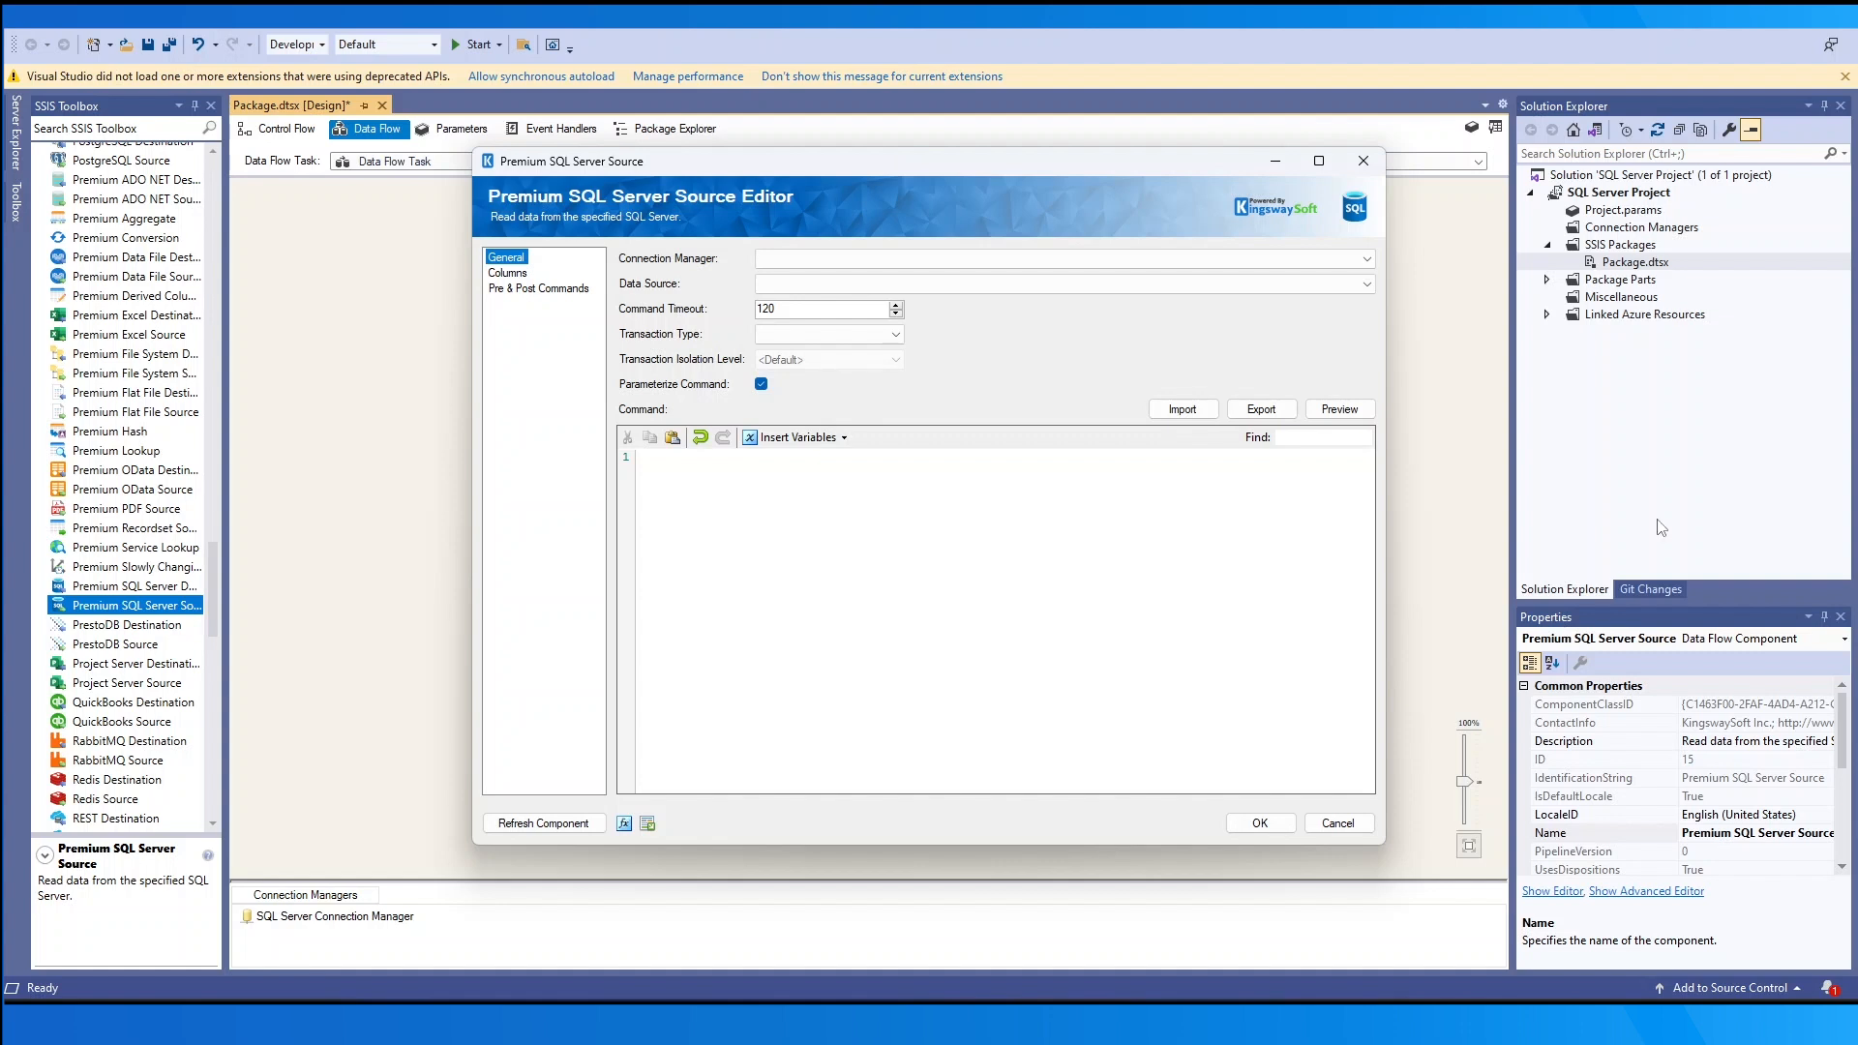
- Source reads dbo.account via SQL Server Connection Manager, with Explicit transaction type and <Default> isolation level
click(937, 259)
click(934, 278)
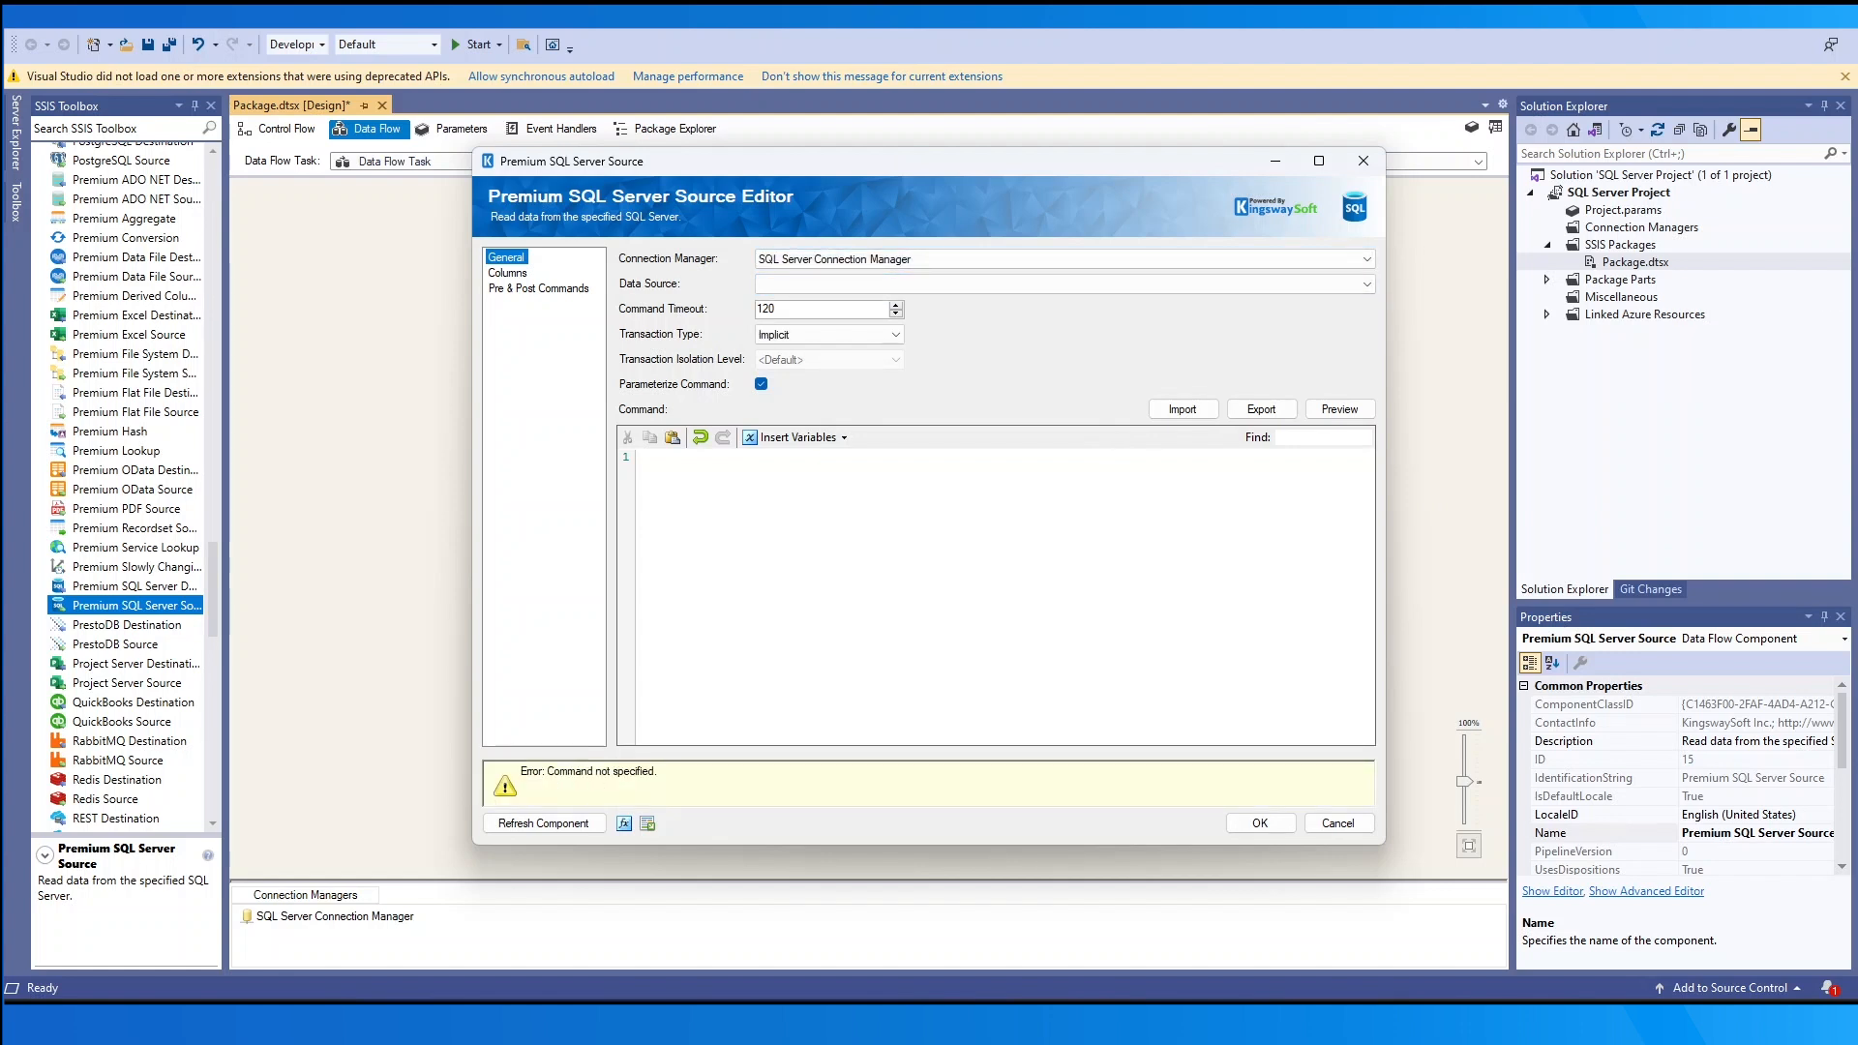
click(925, 284)
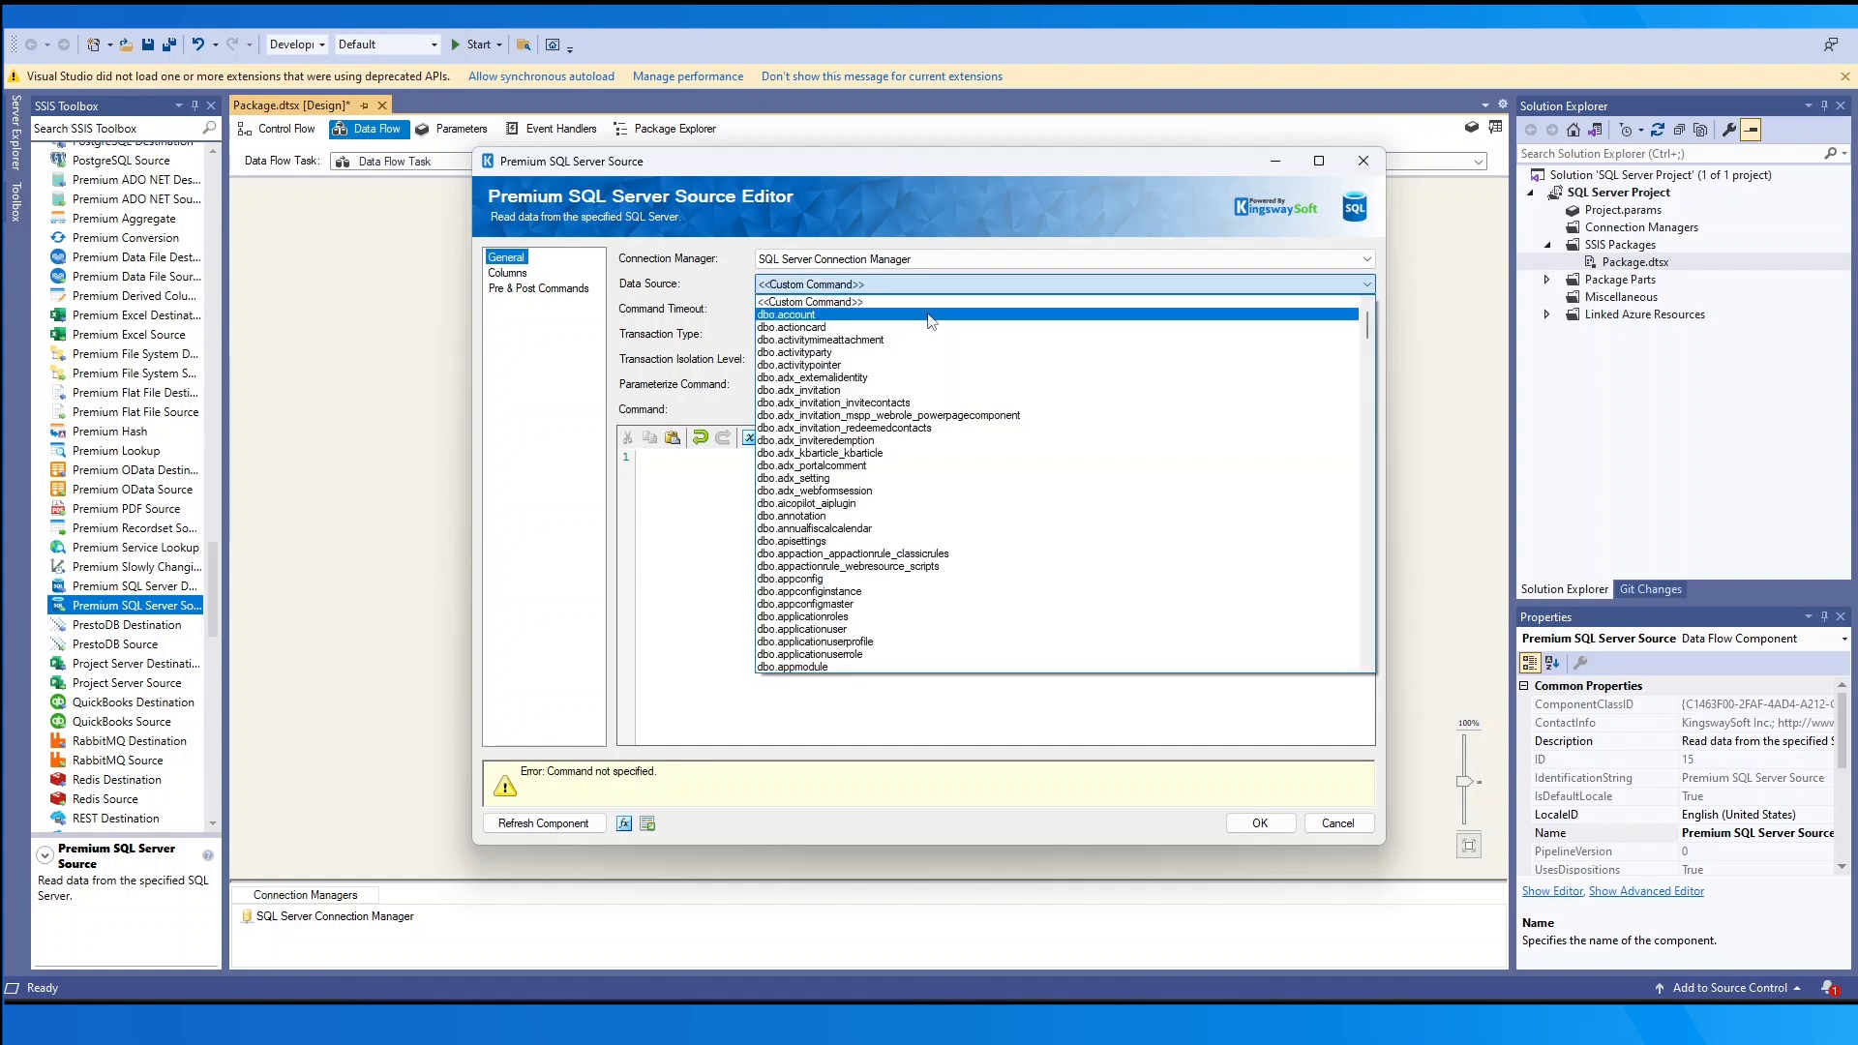
click(929, 316)
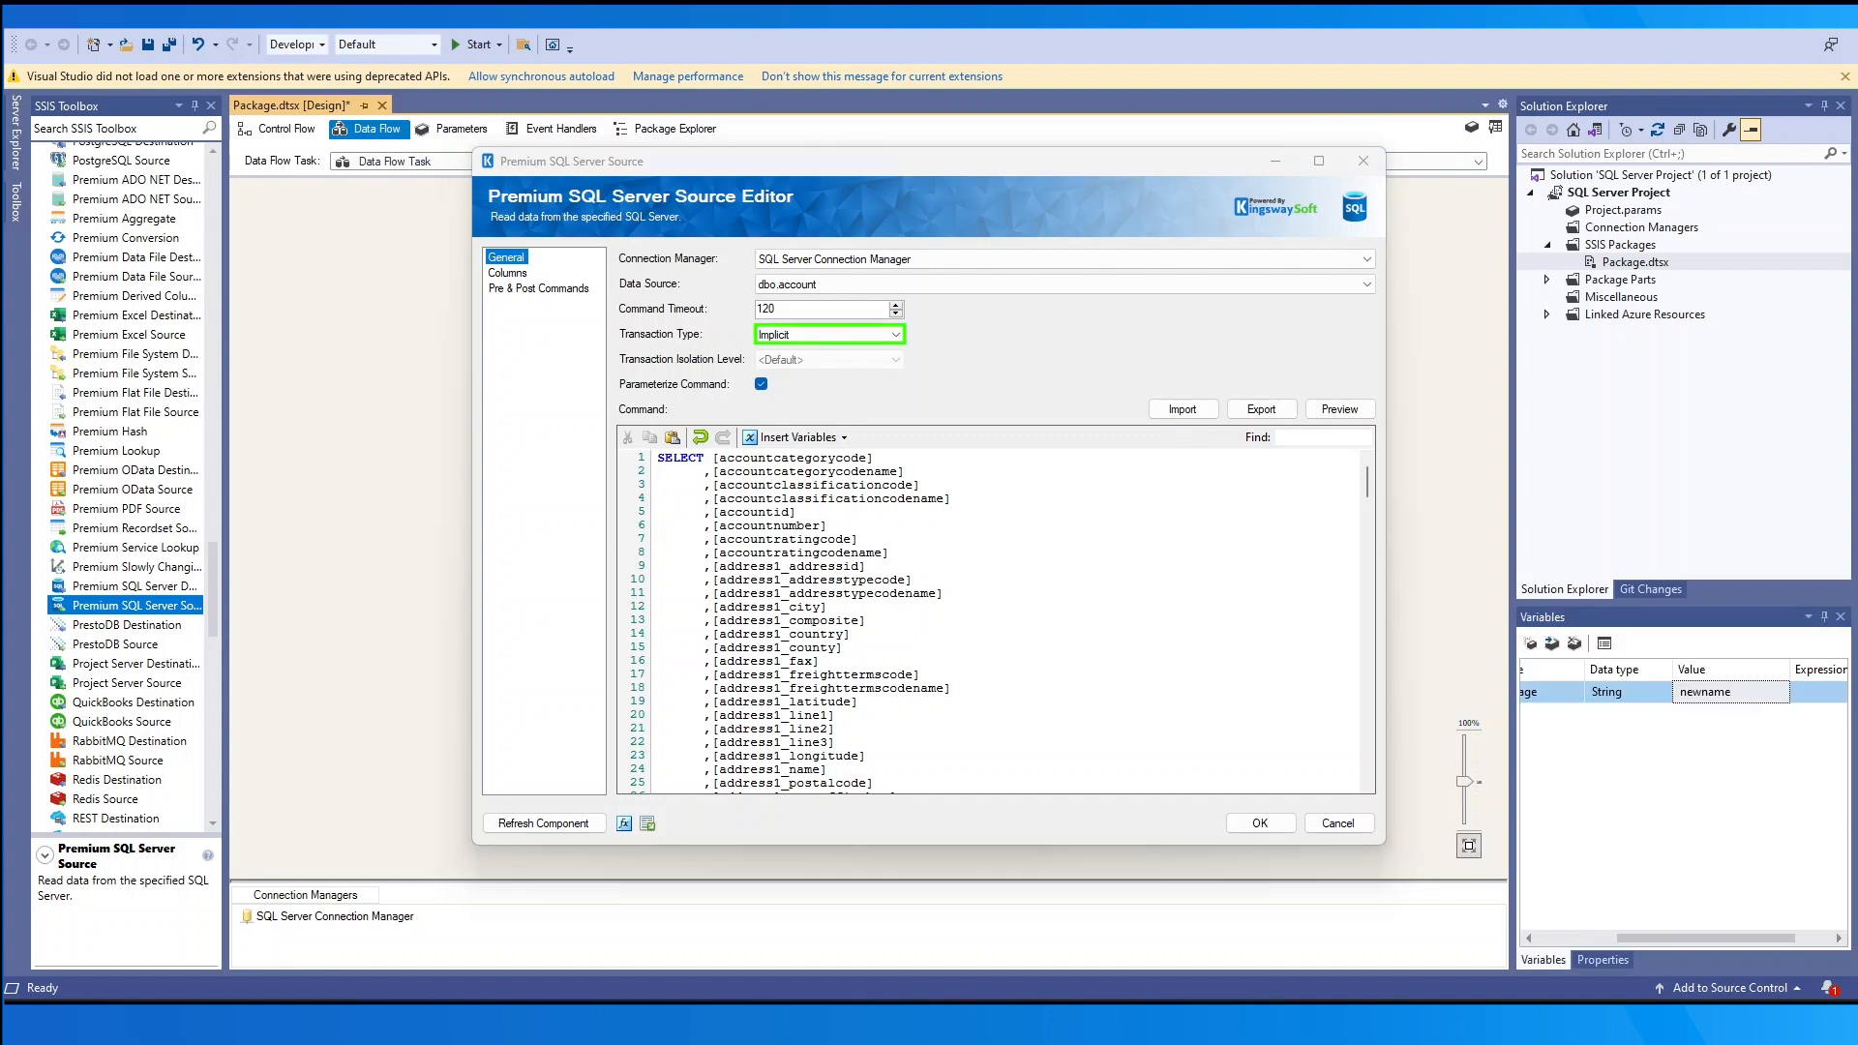
click(888, 335)
click(886, 364)
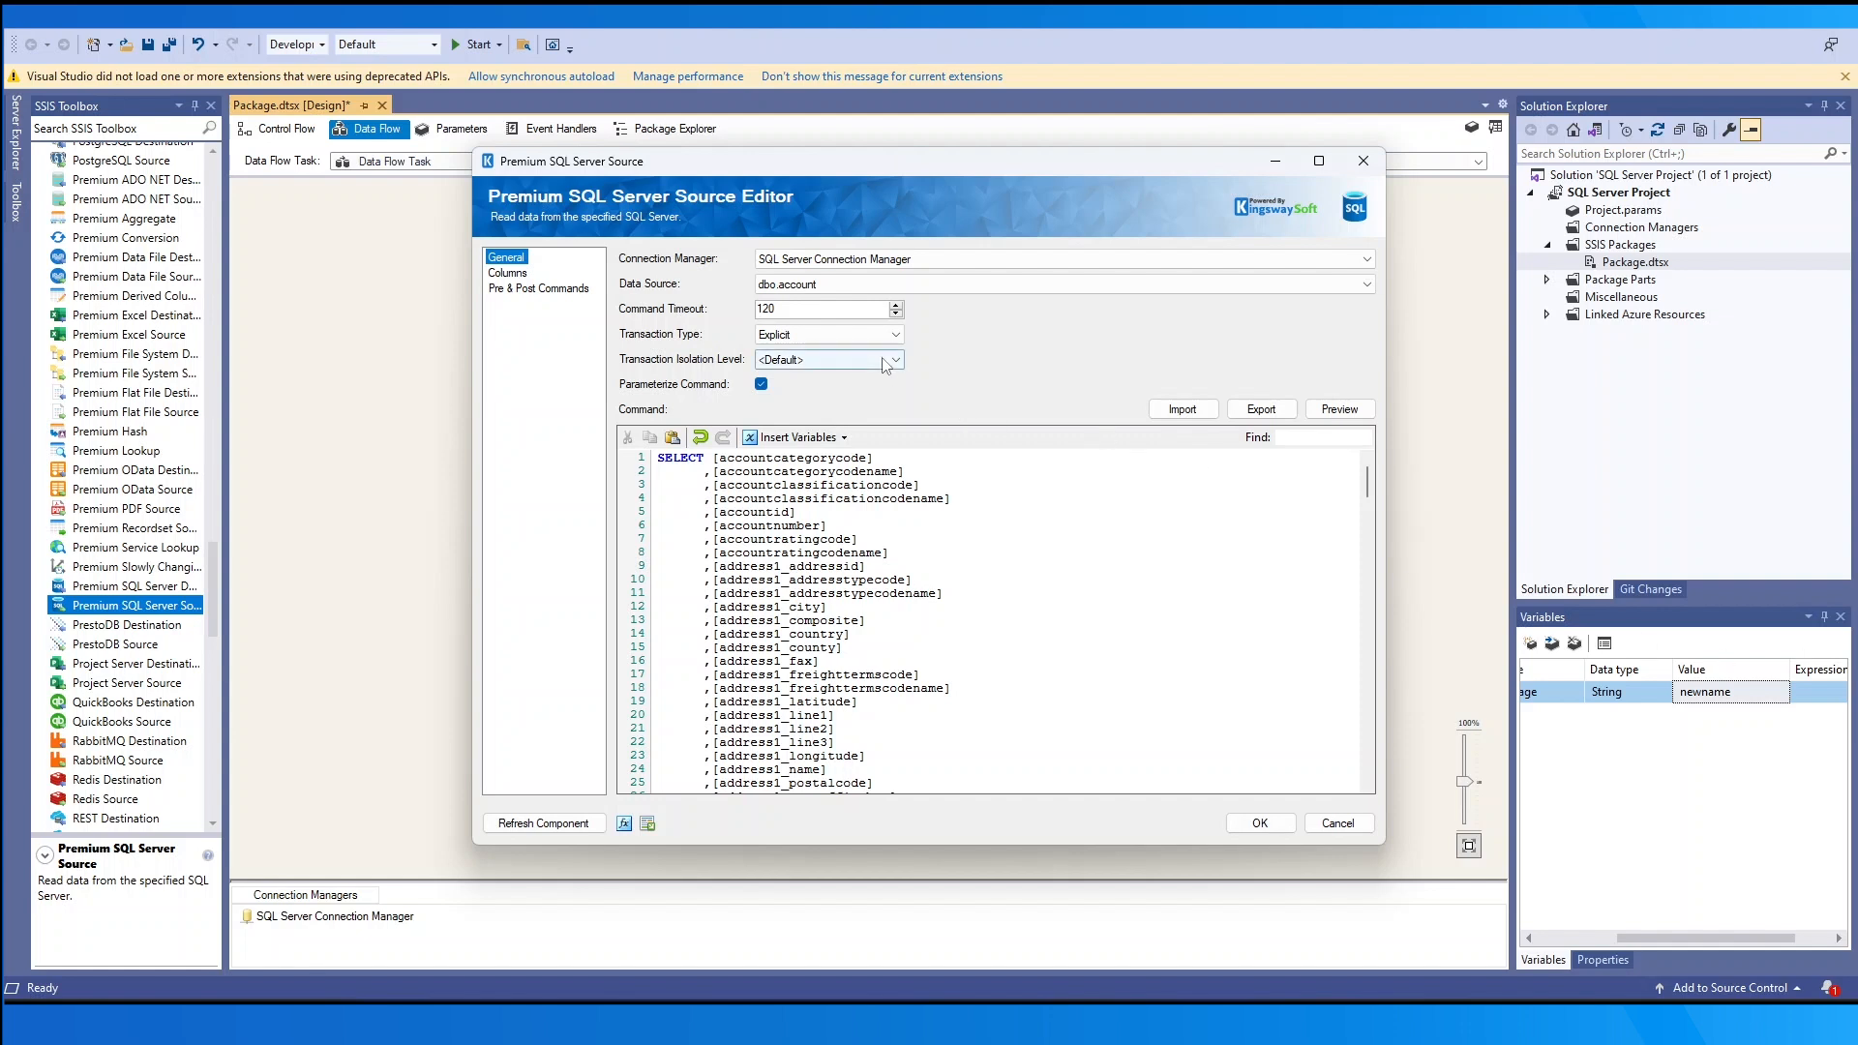
click(887, 364)
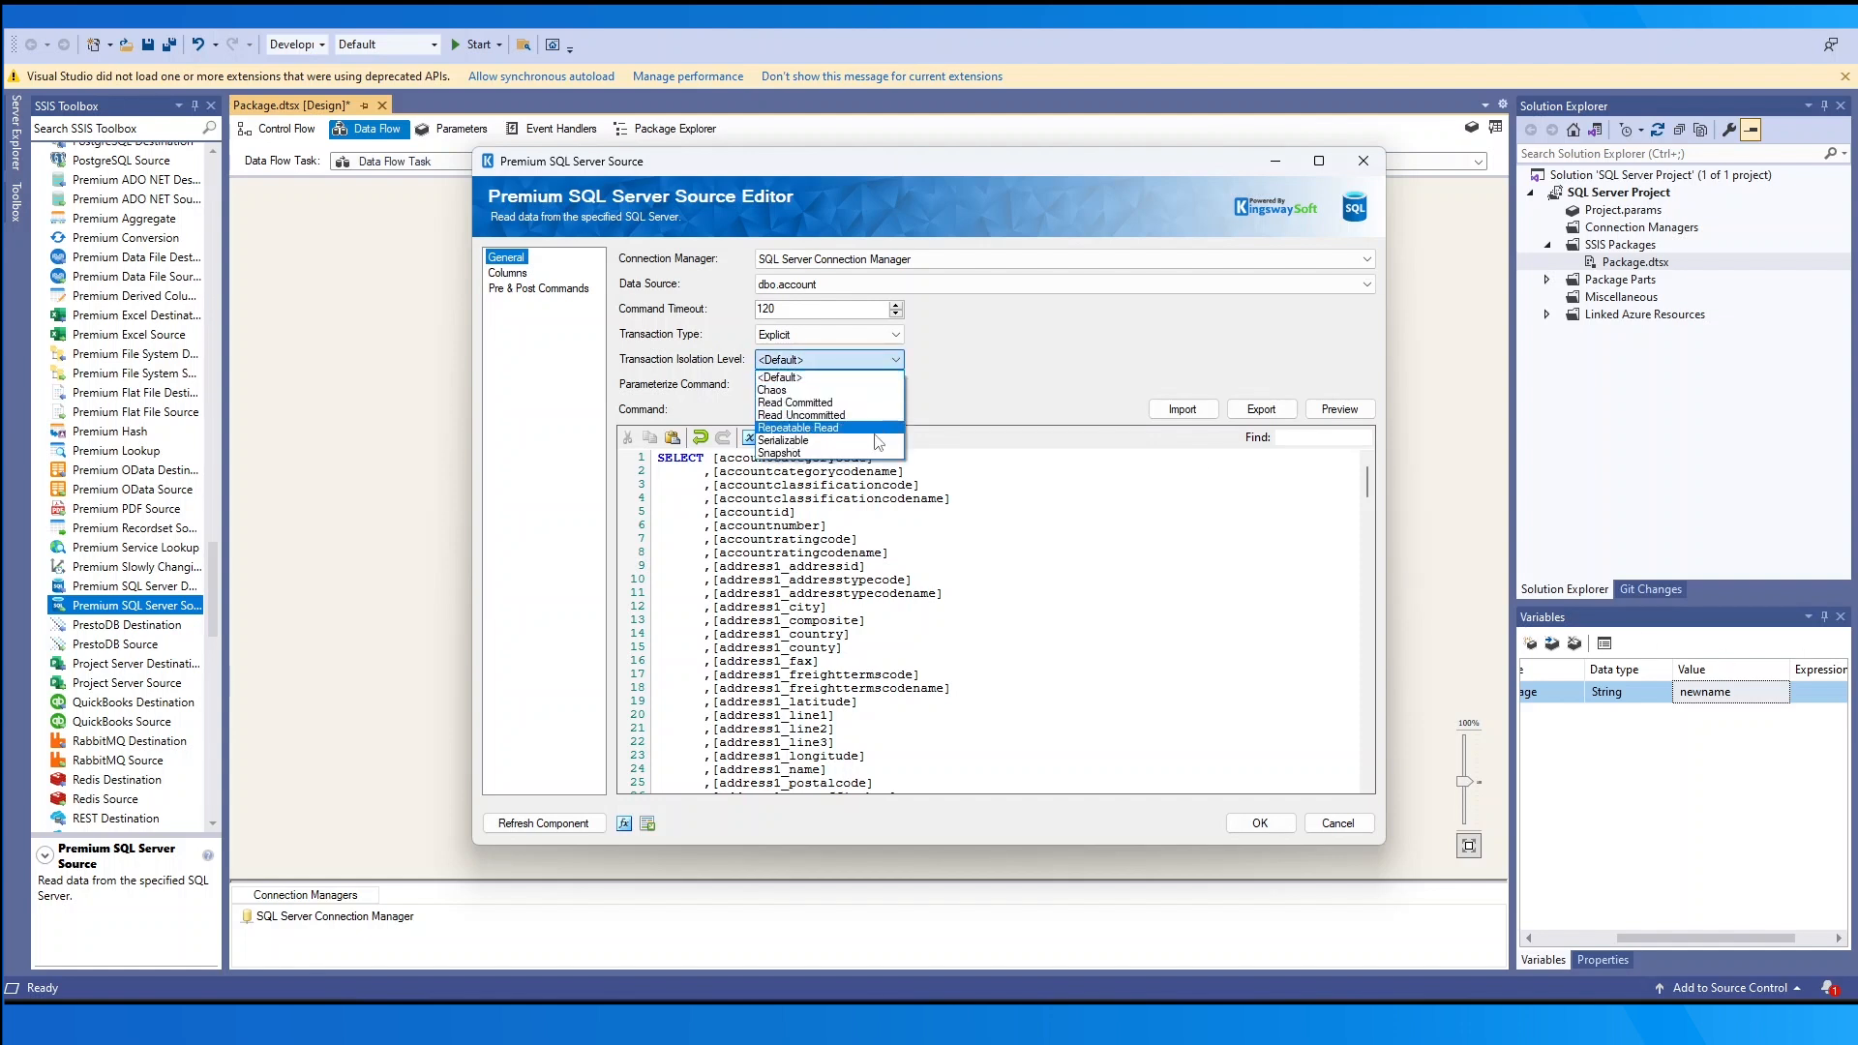
click(887, 378)
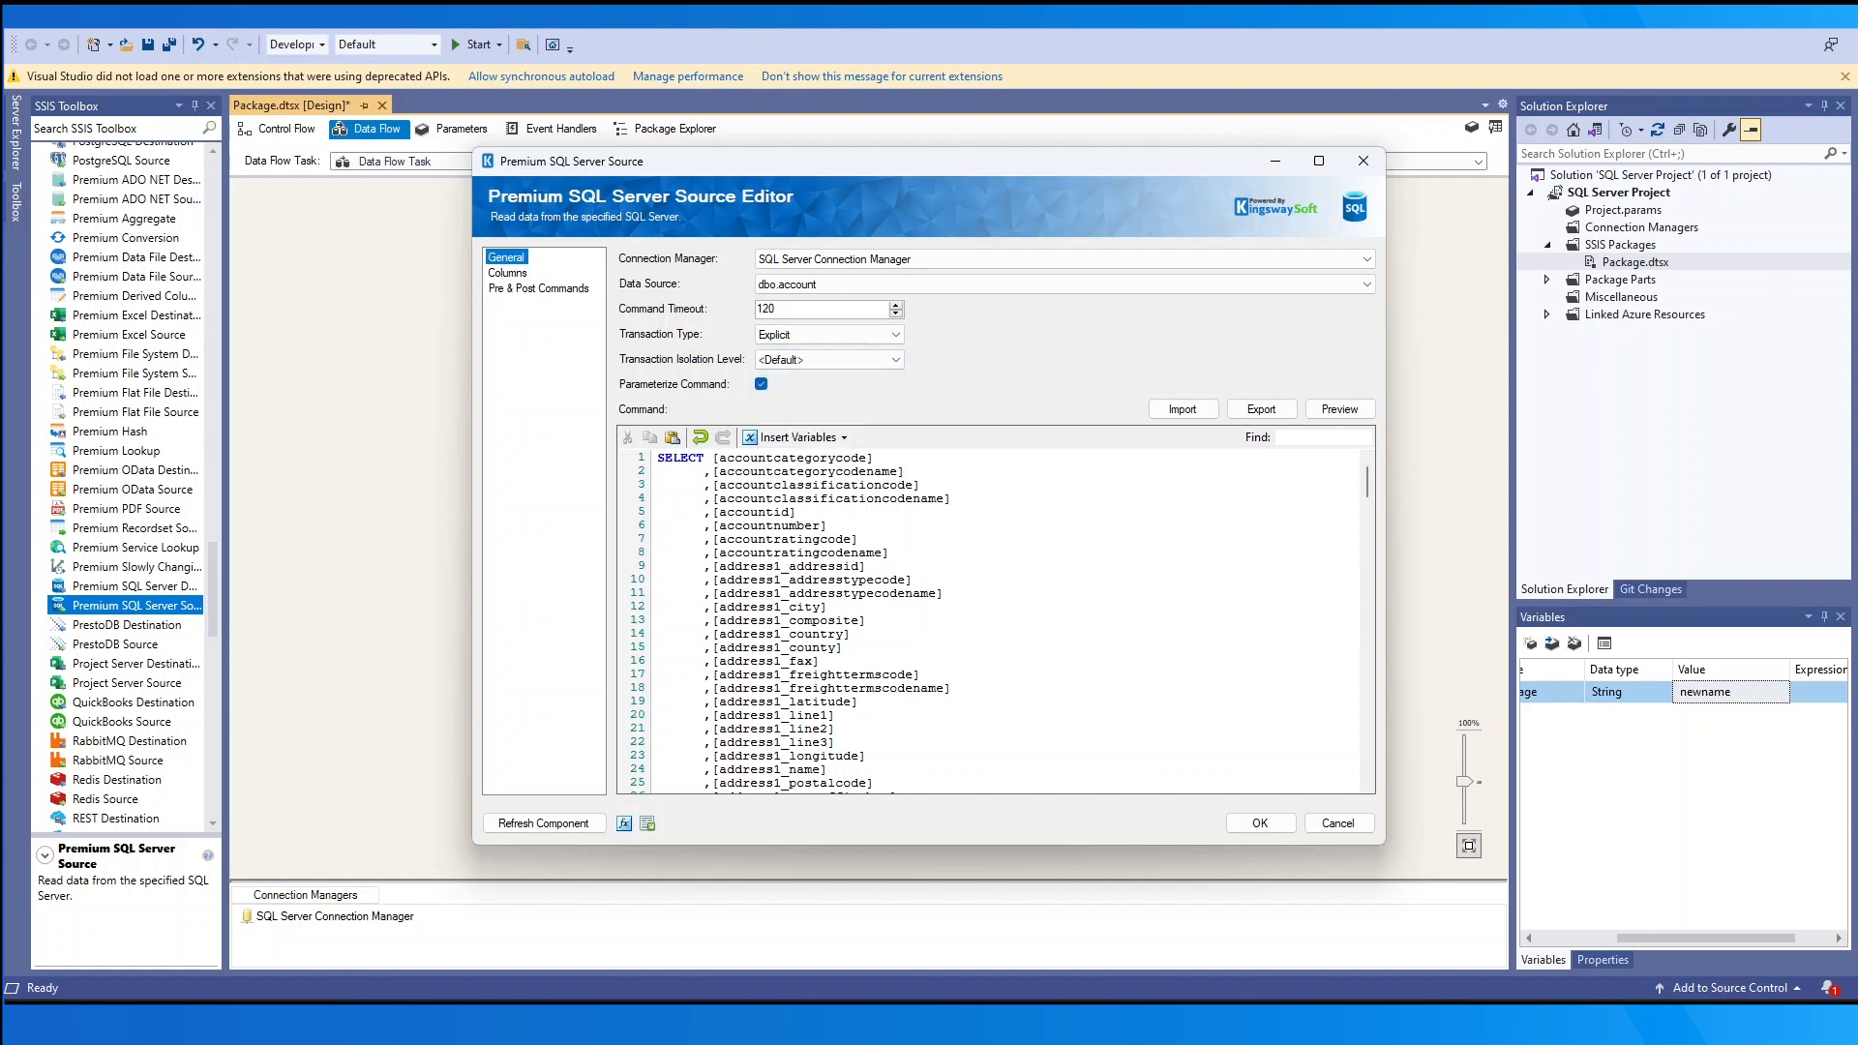
- Turn off Parameterize Command, insert a user variable into the query, and preview the returned rows
click(762, 385)
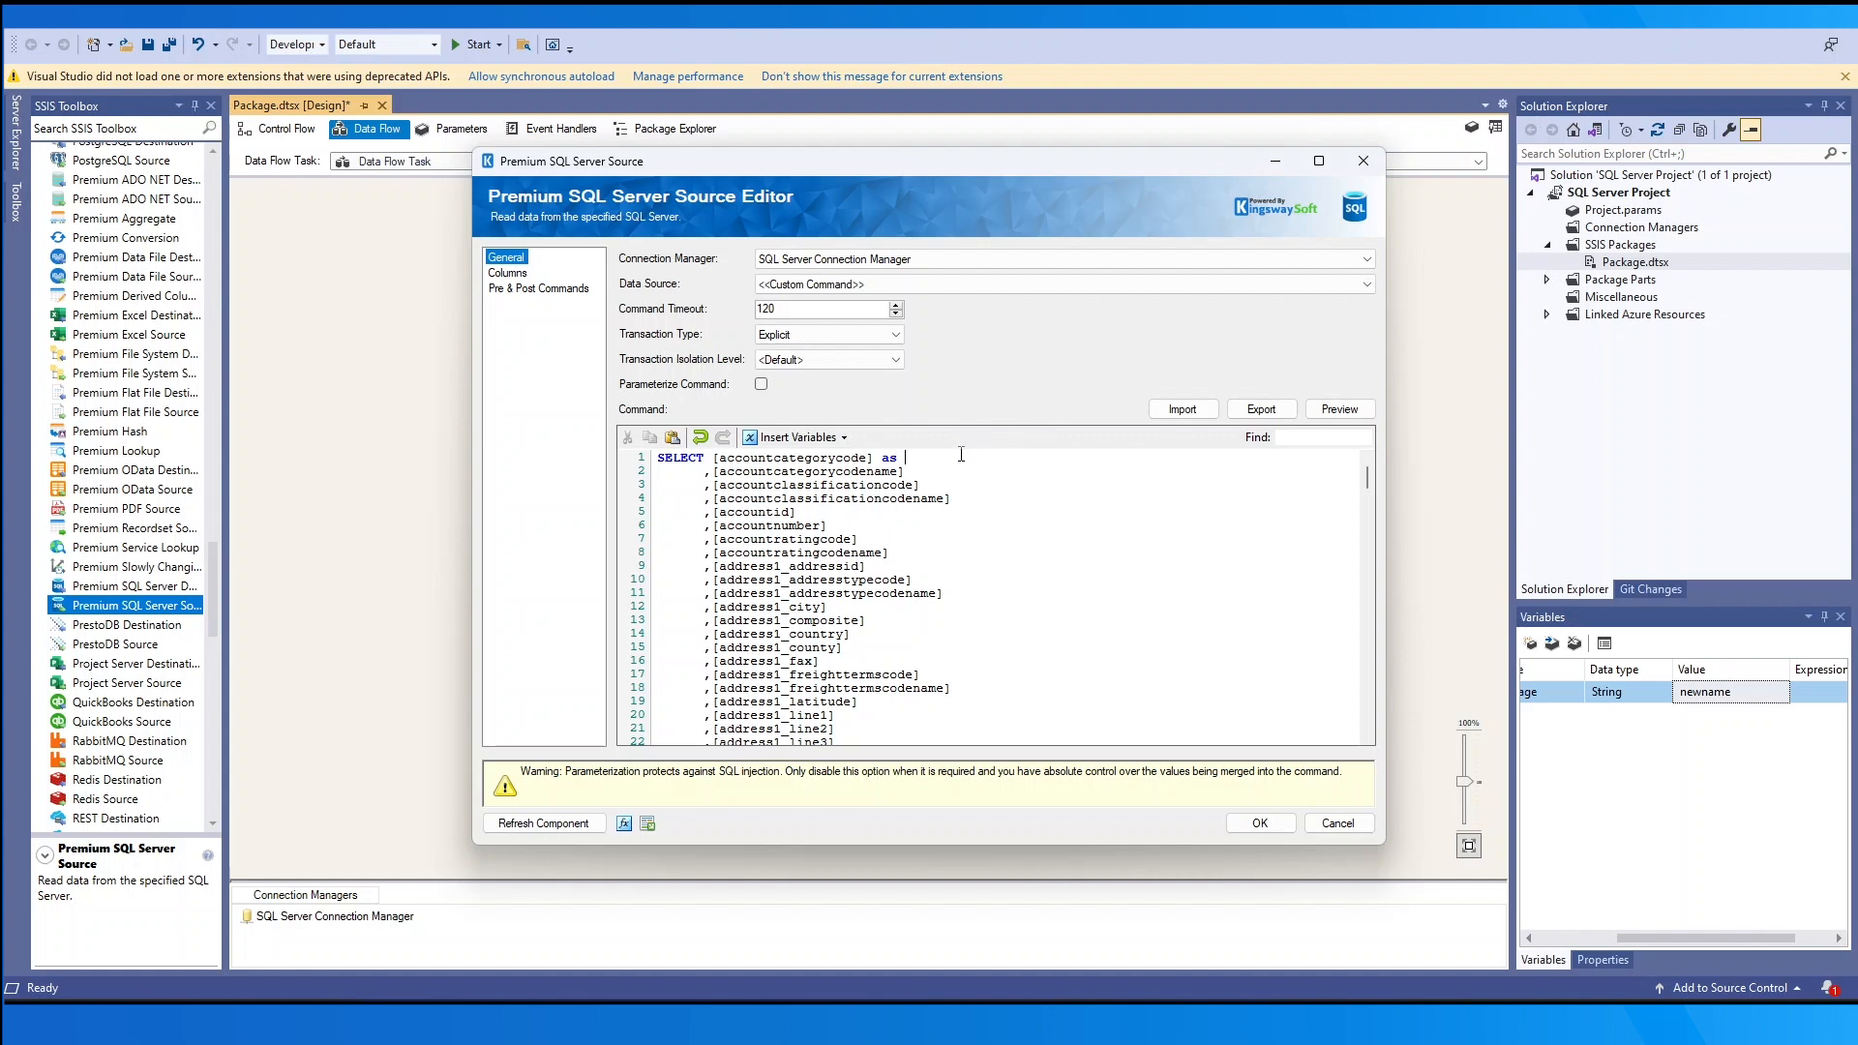
click(798, 438)
mouse_move(810, 458)
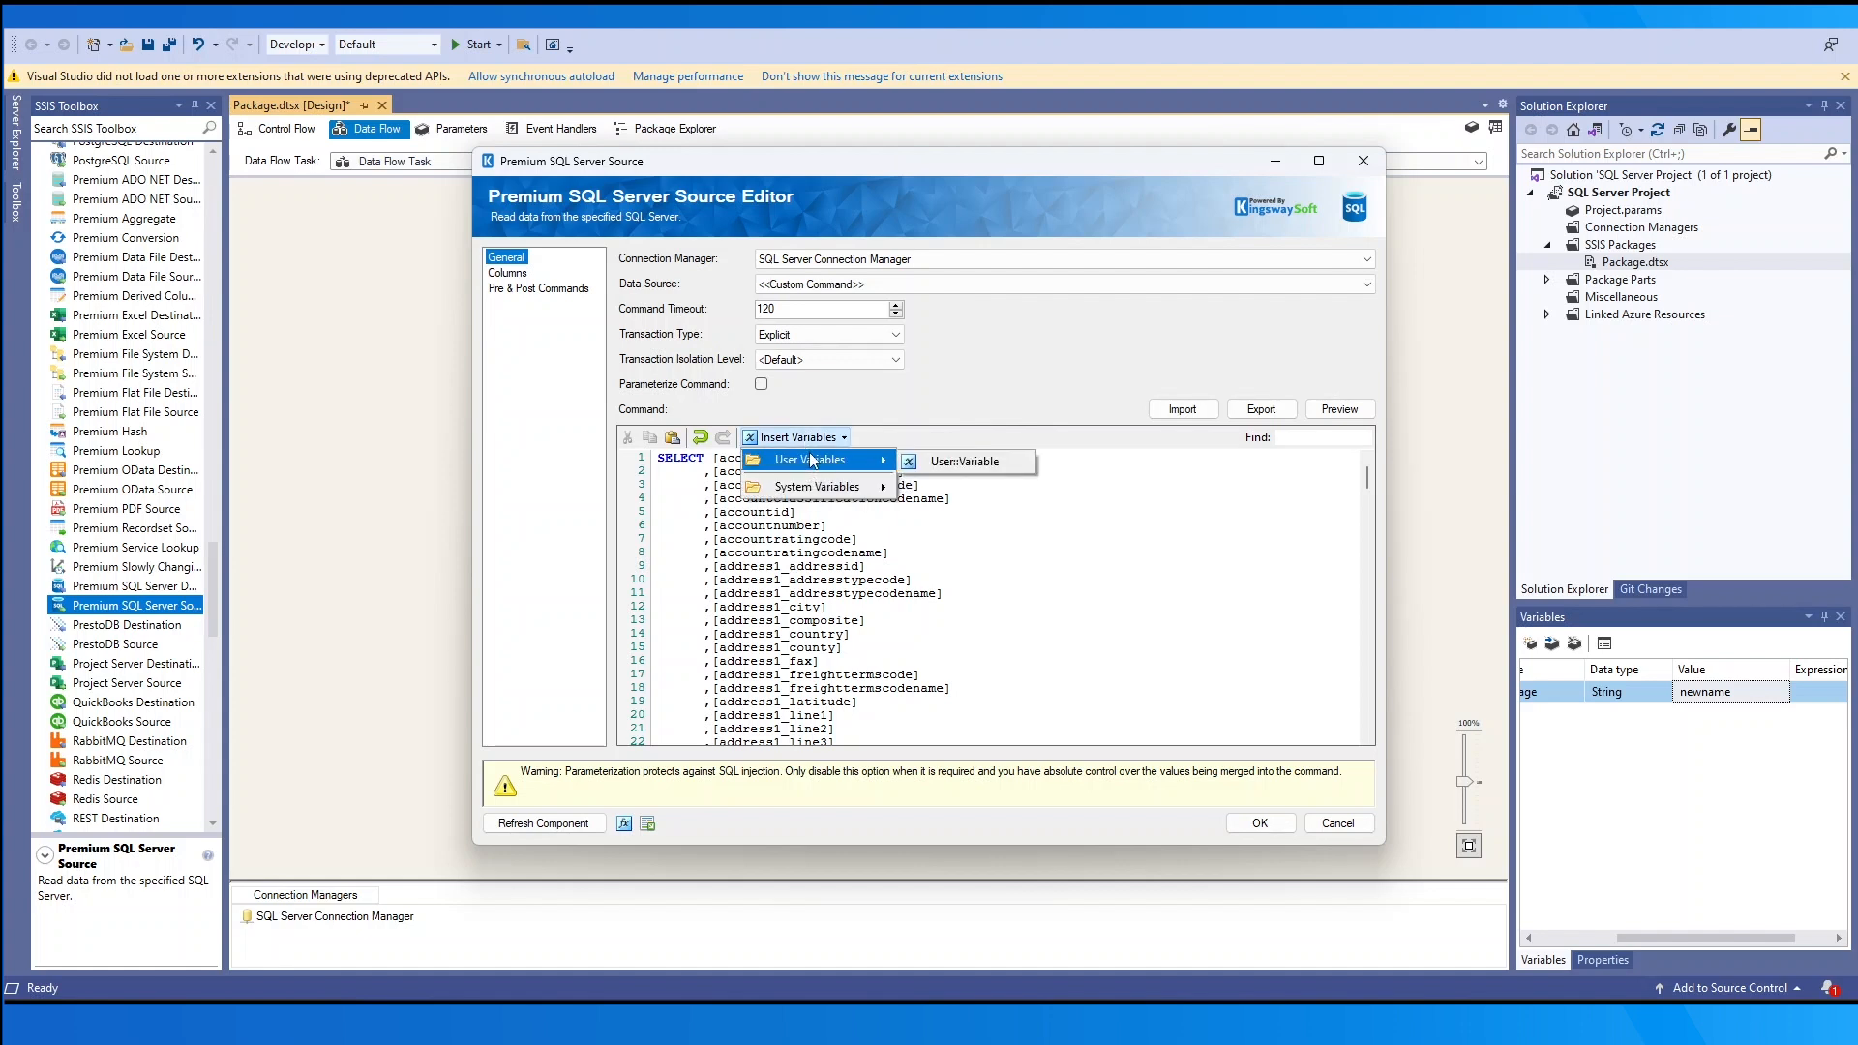
click(924, 461)
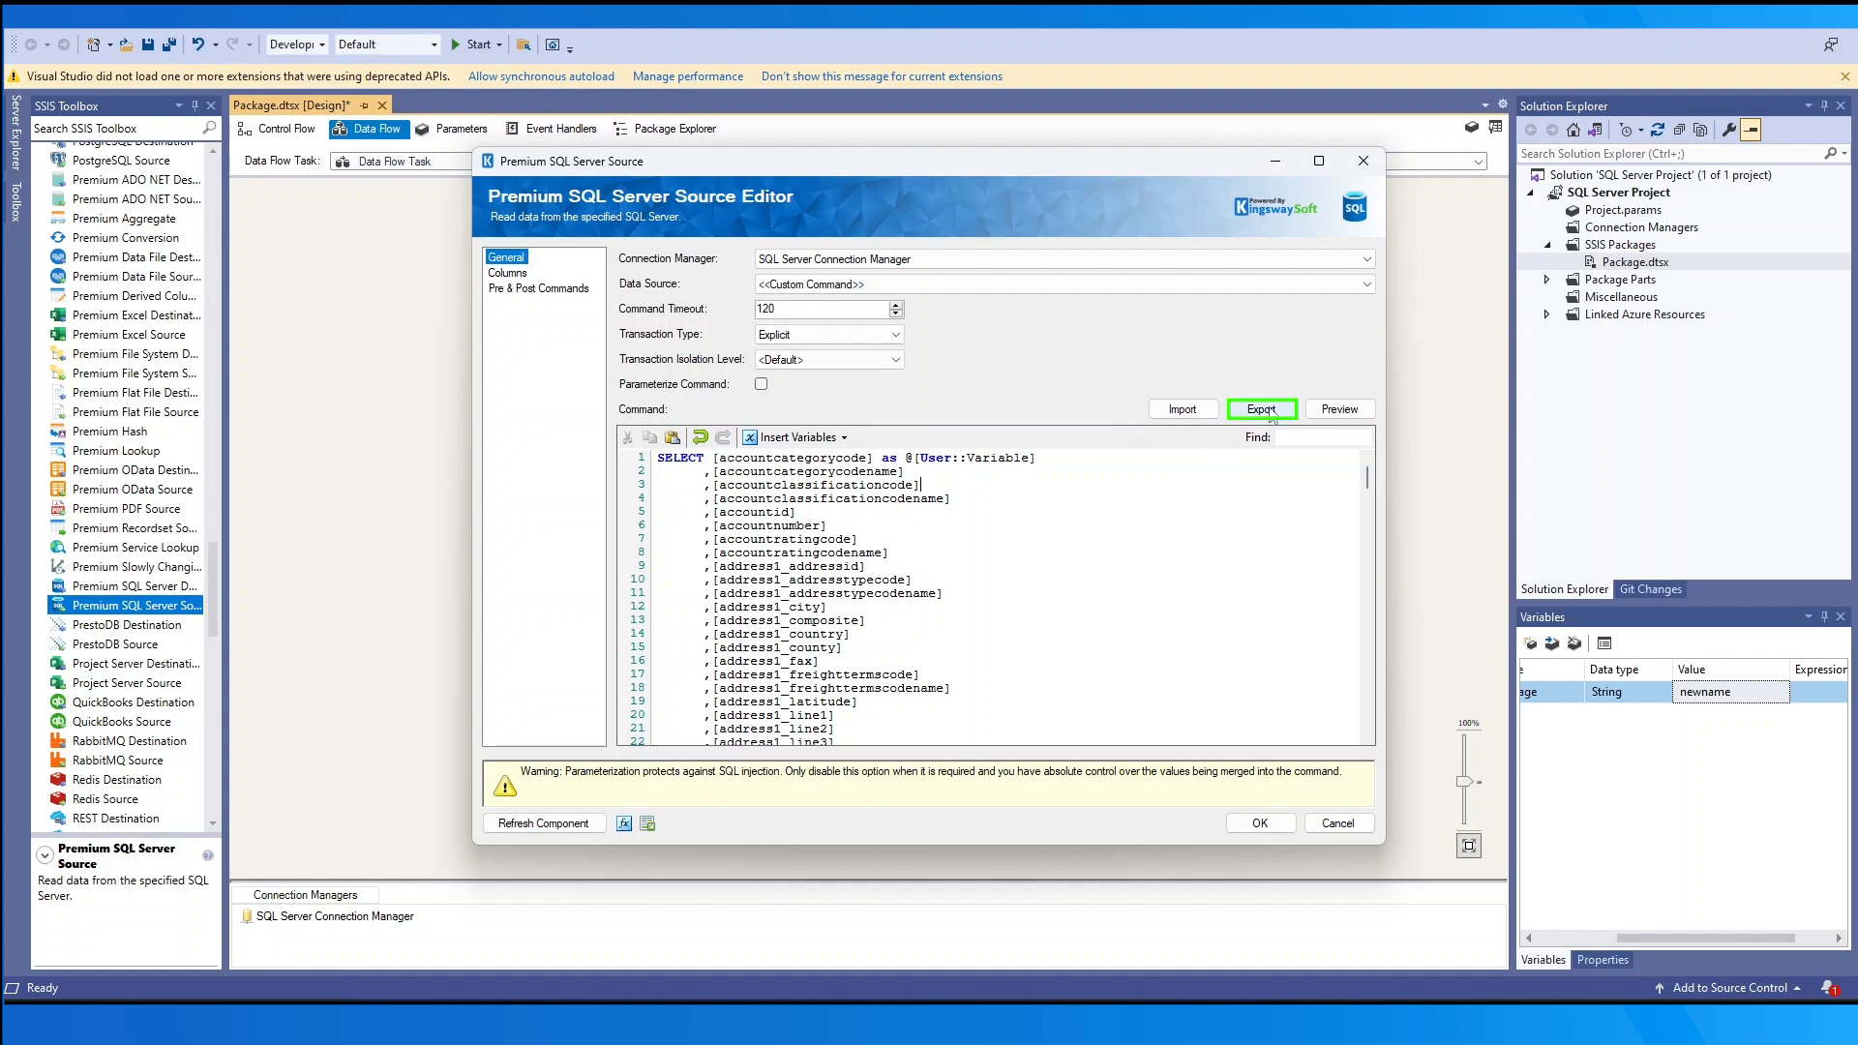
click(1332, 418)
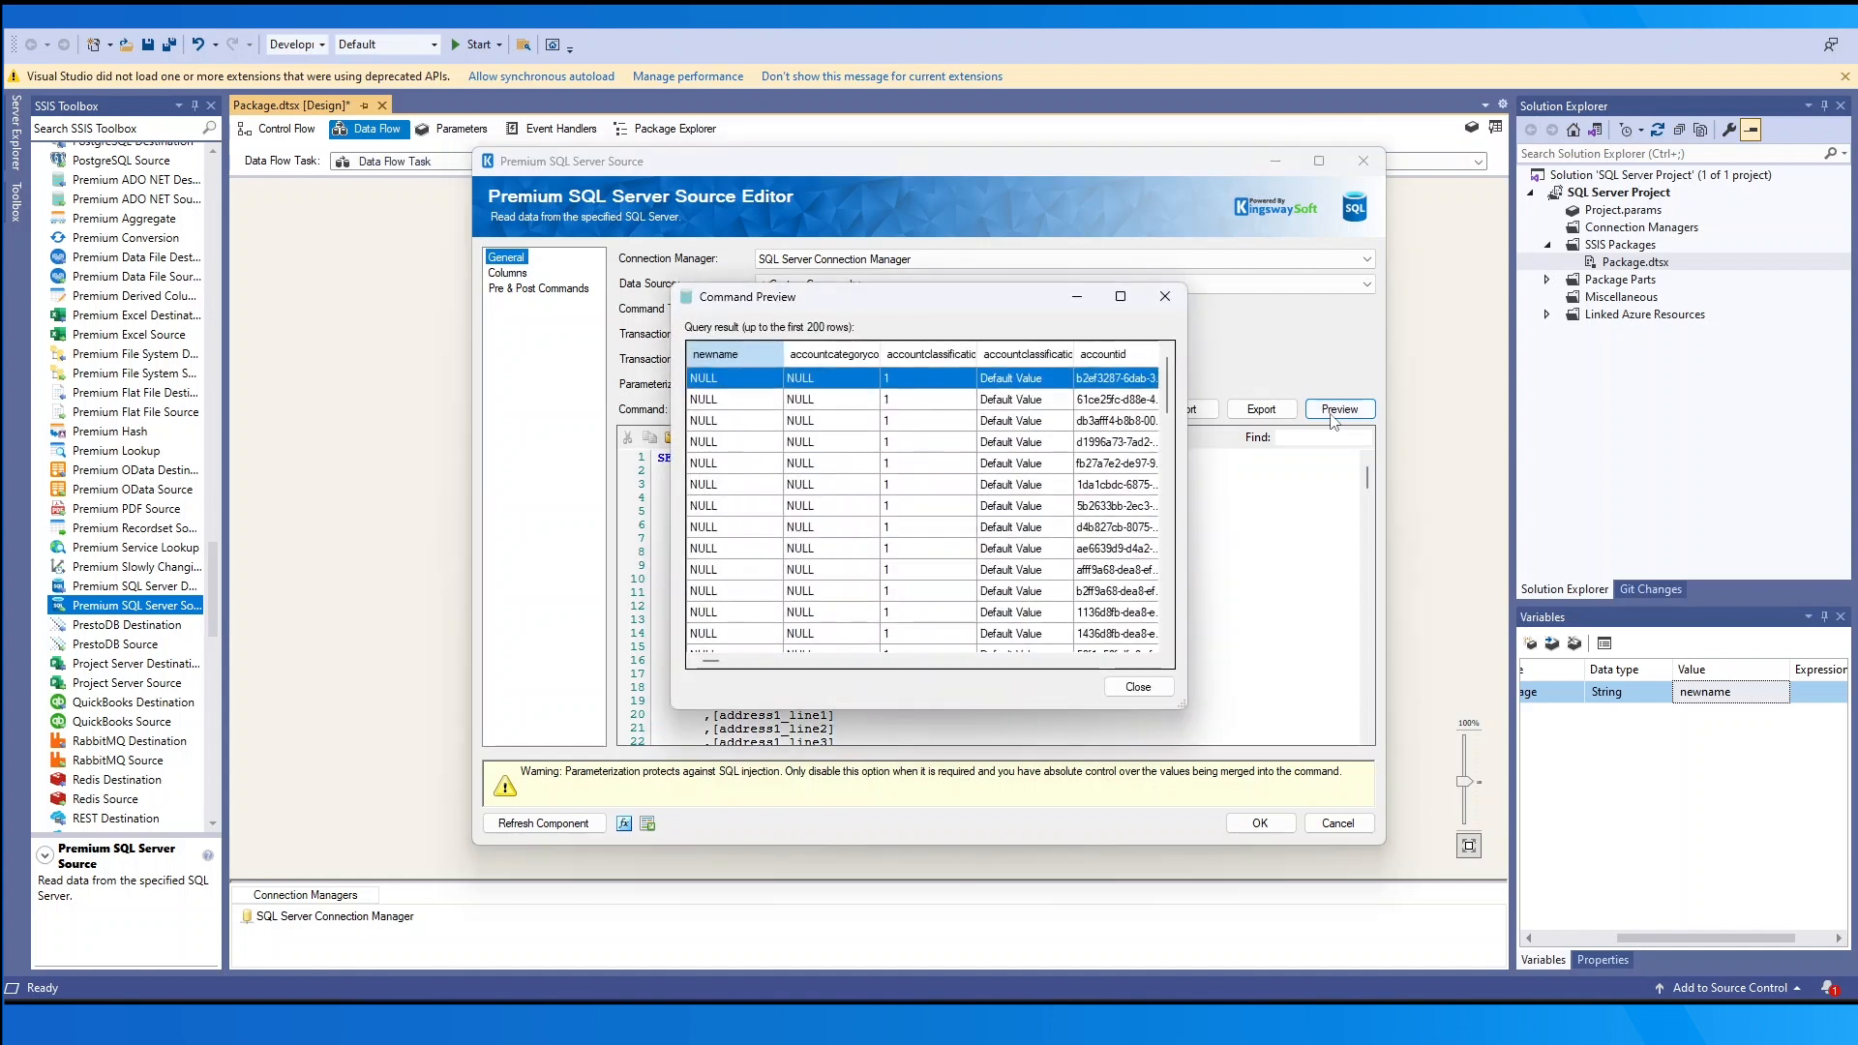
click(1139, 689)
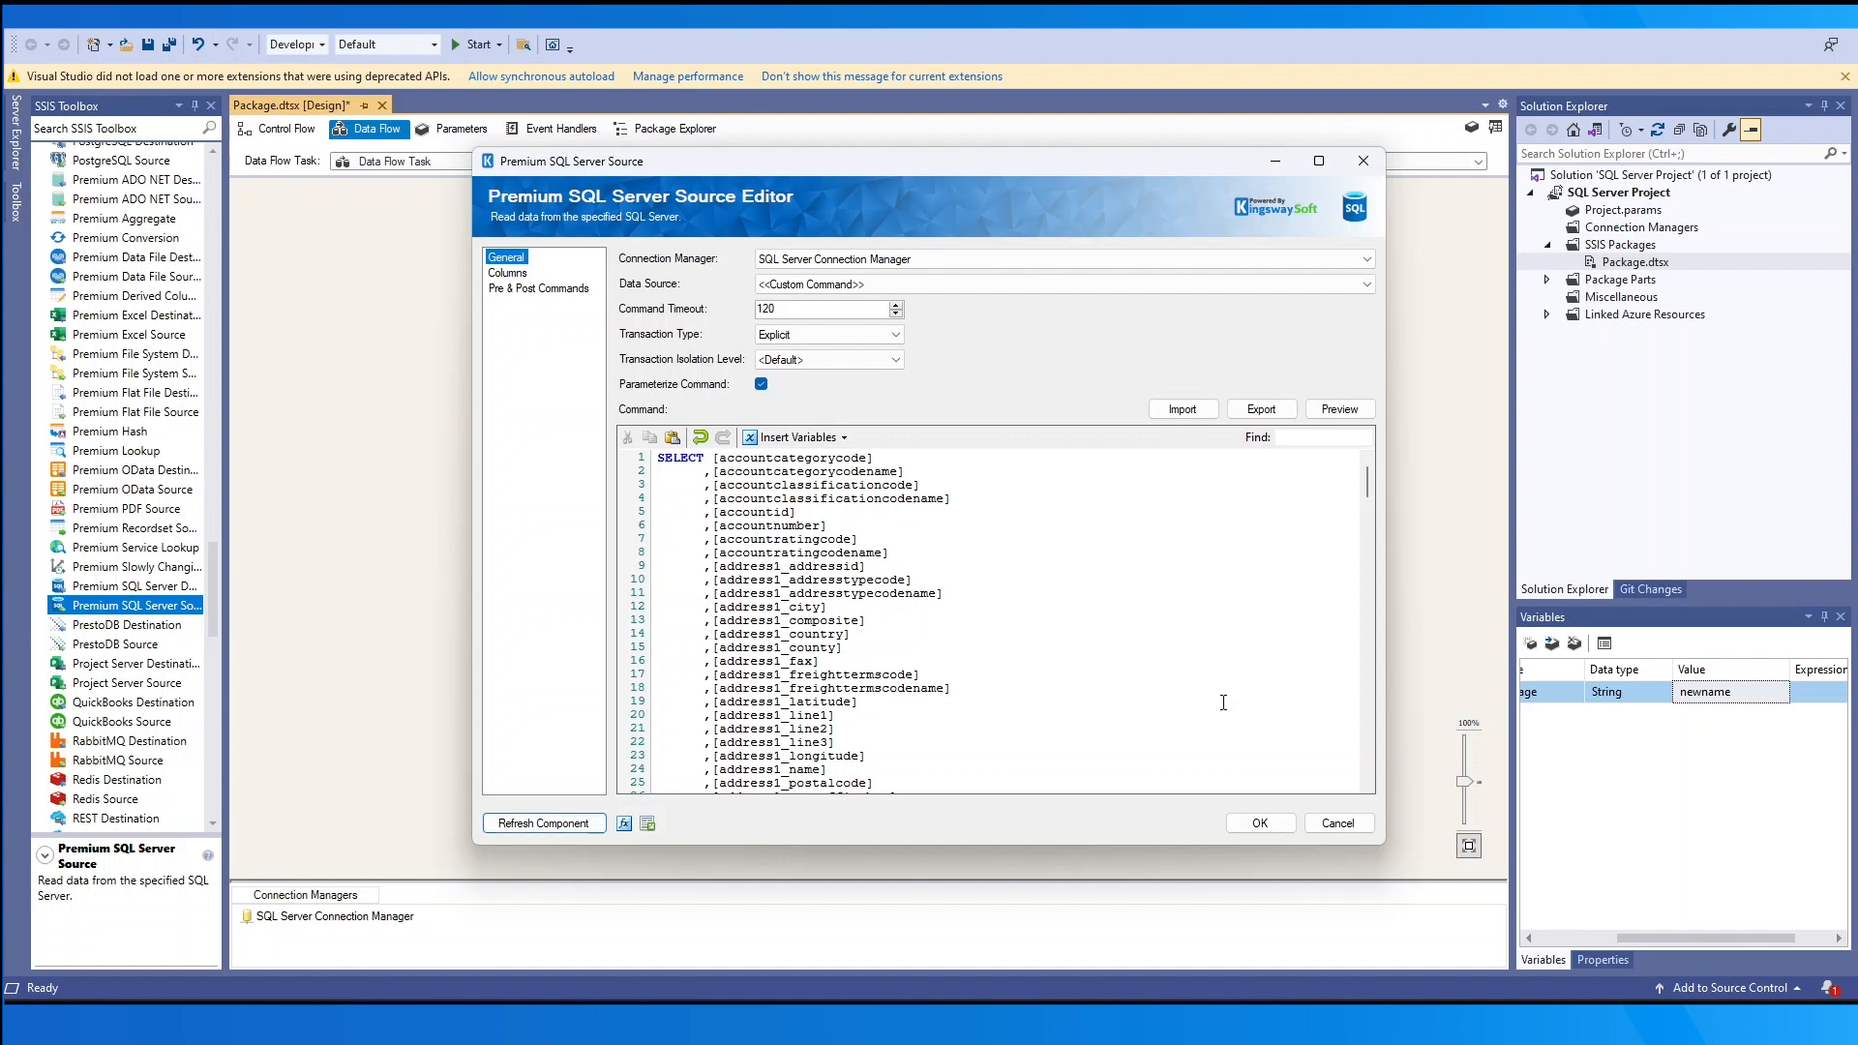
click(624, 824)
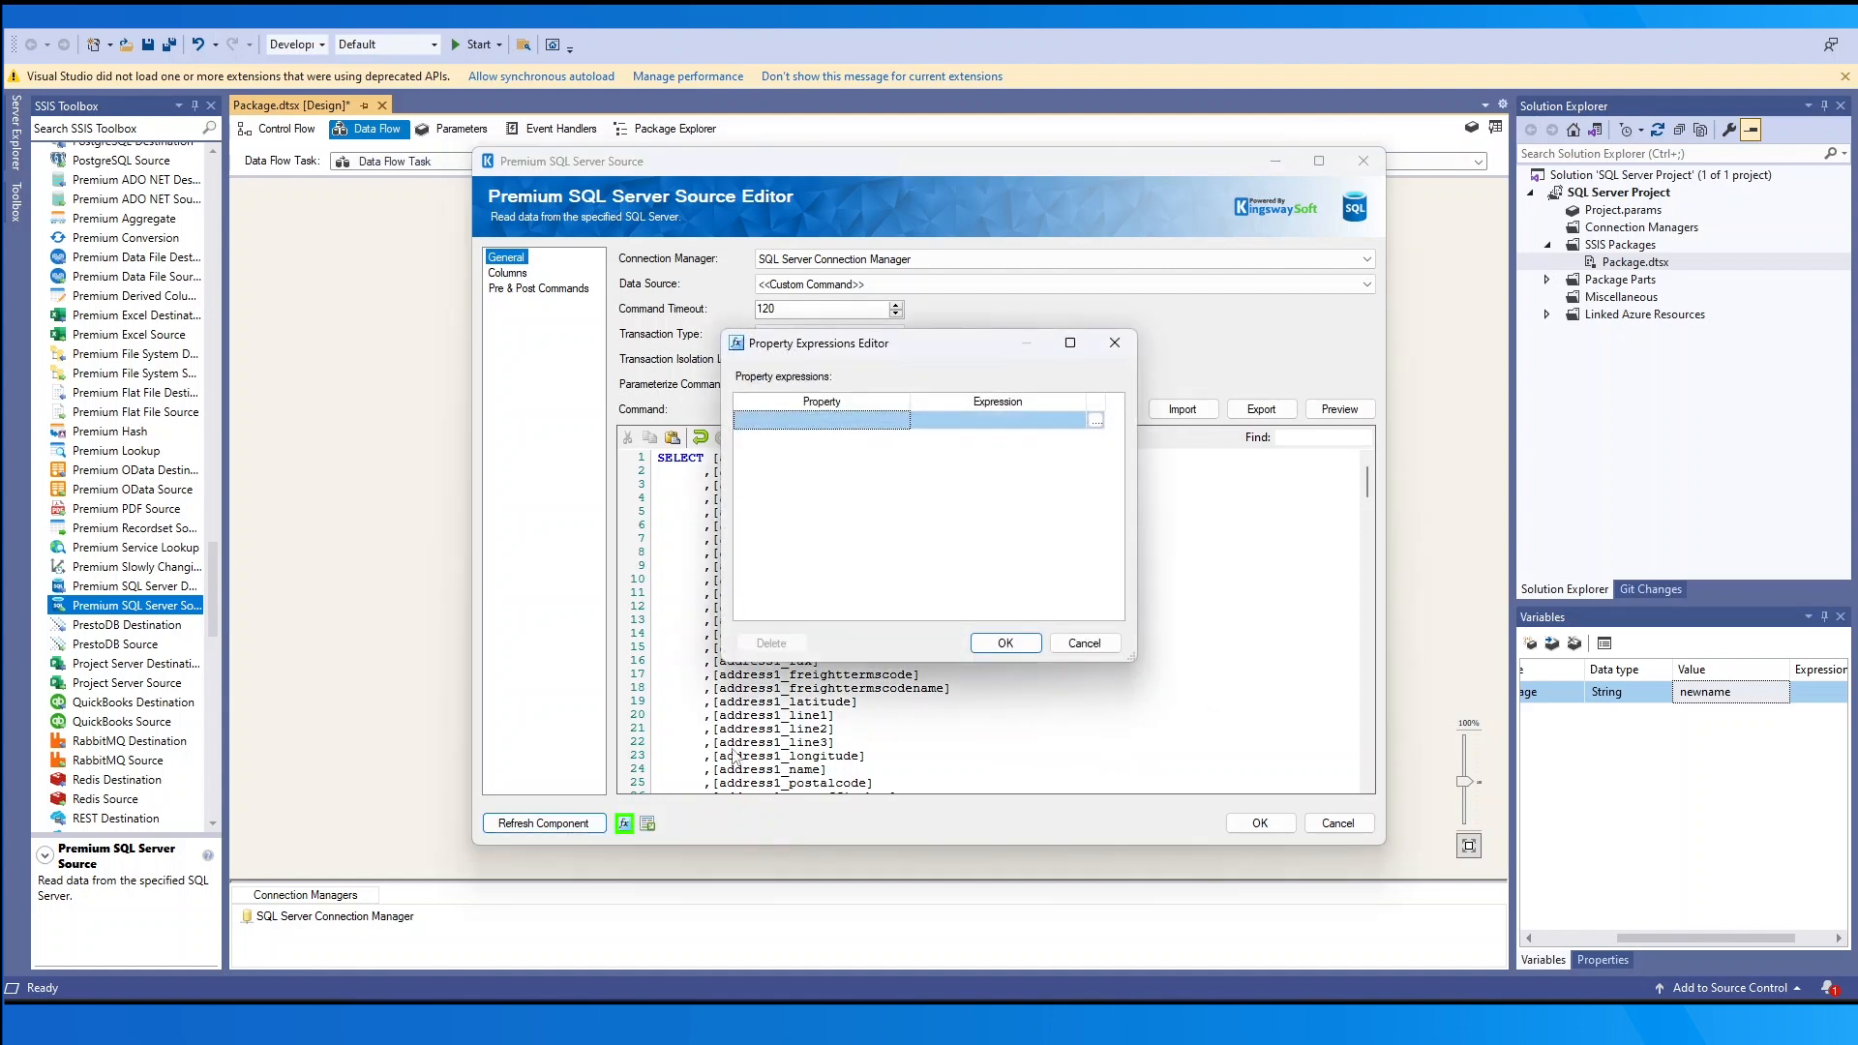
drag(916, 410, 981, 406)
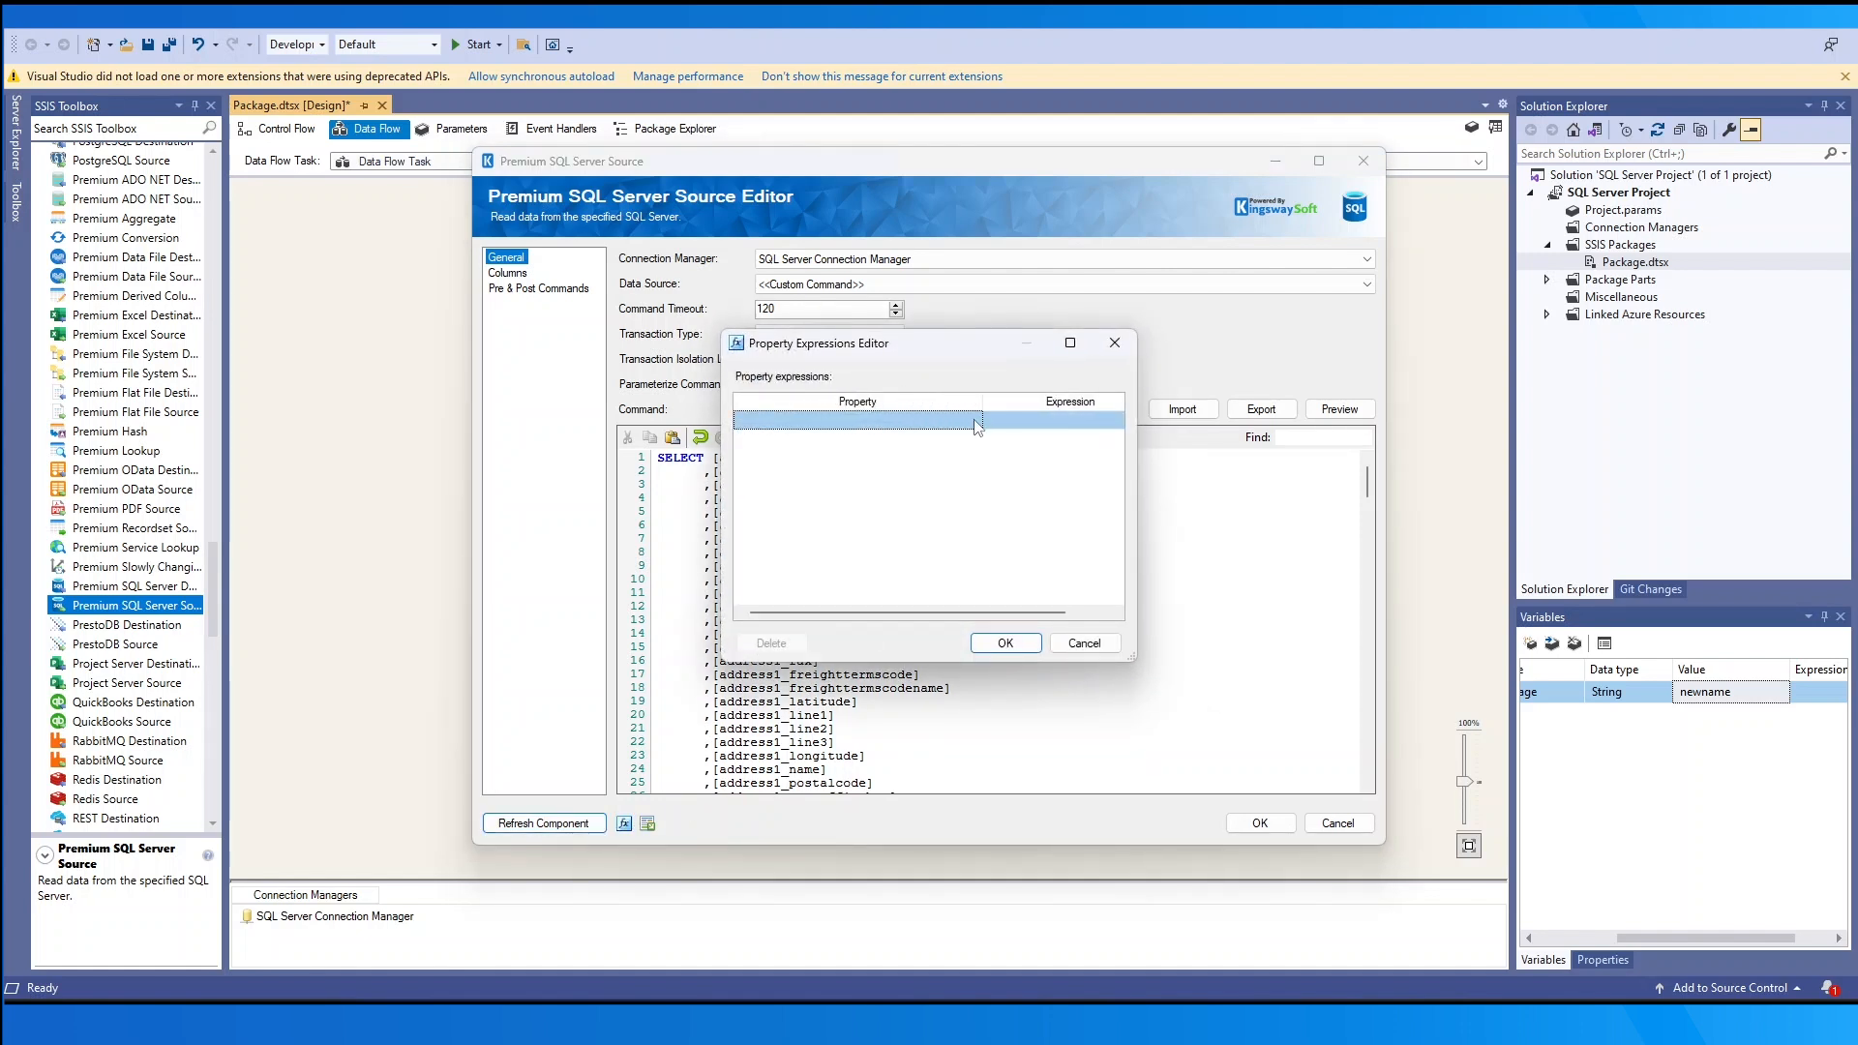
click(975, 422)
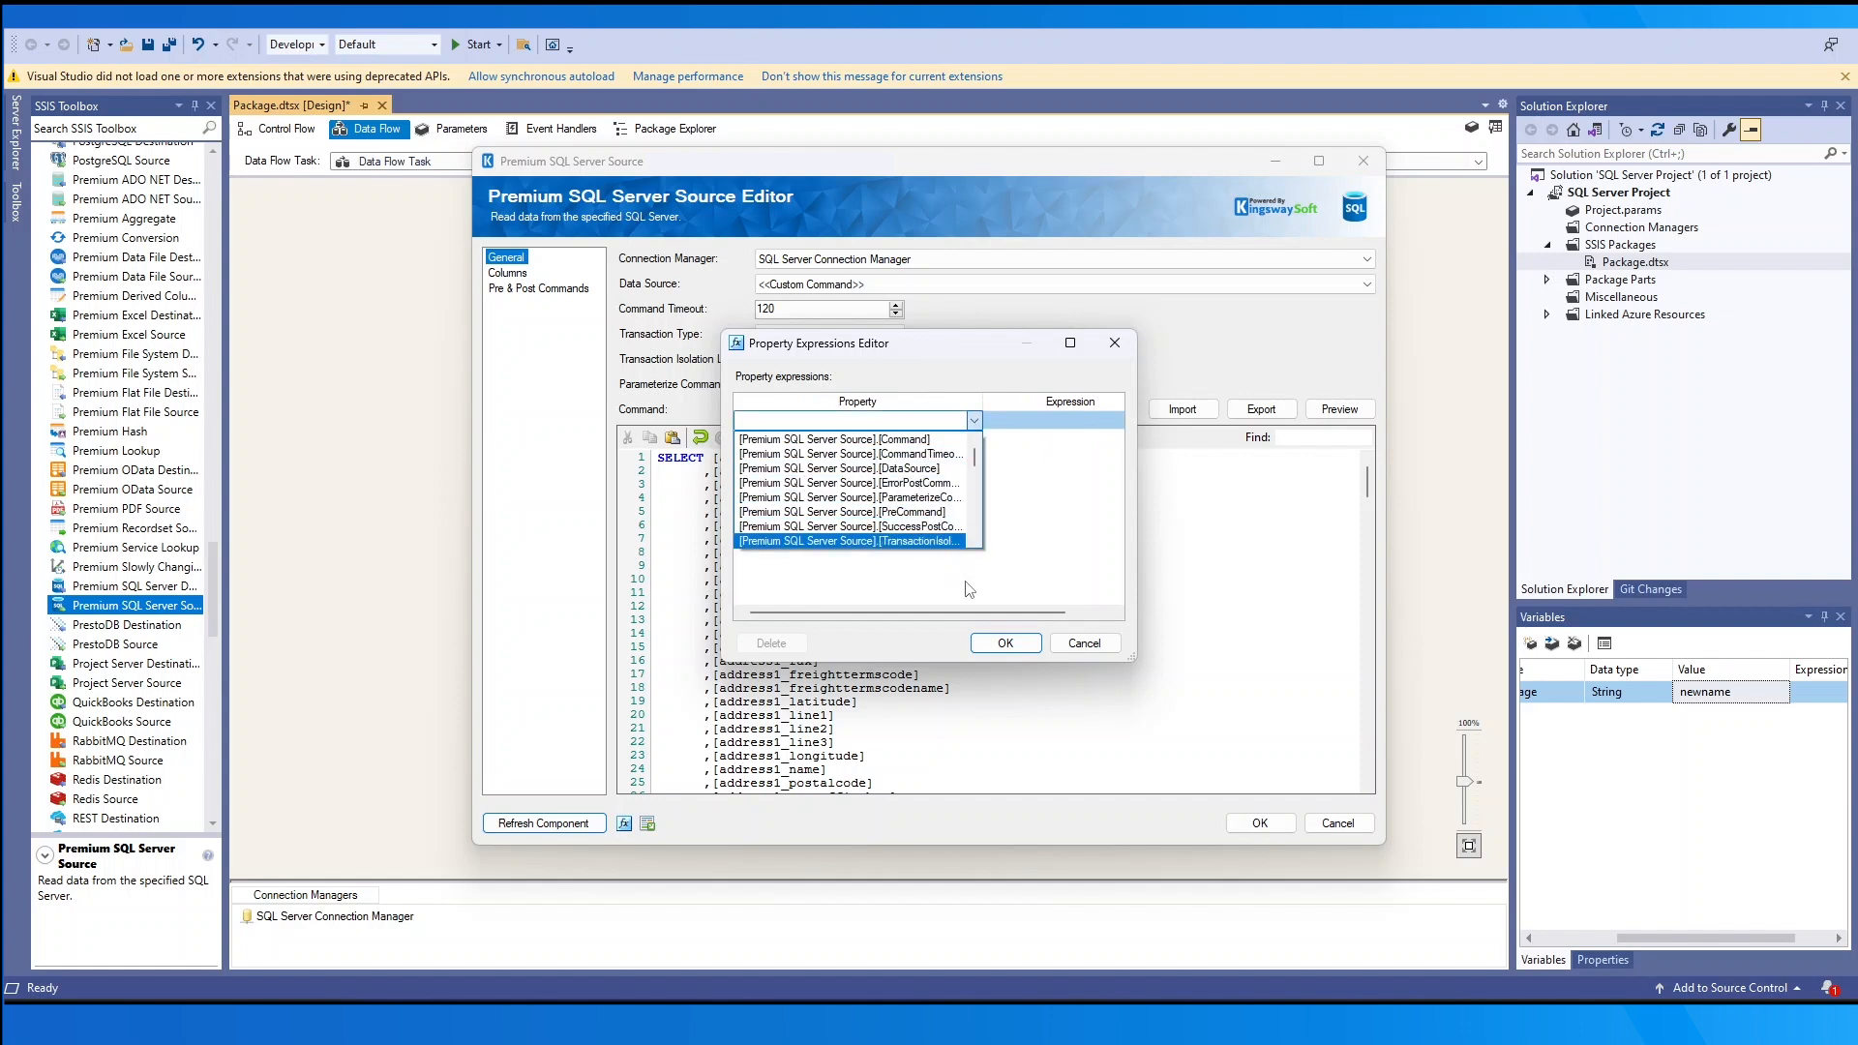
click(1020, 623)
click(1078, 644)
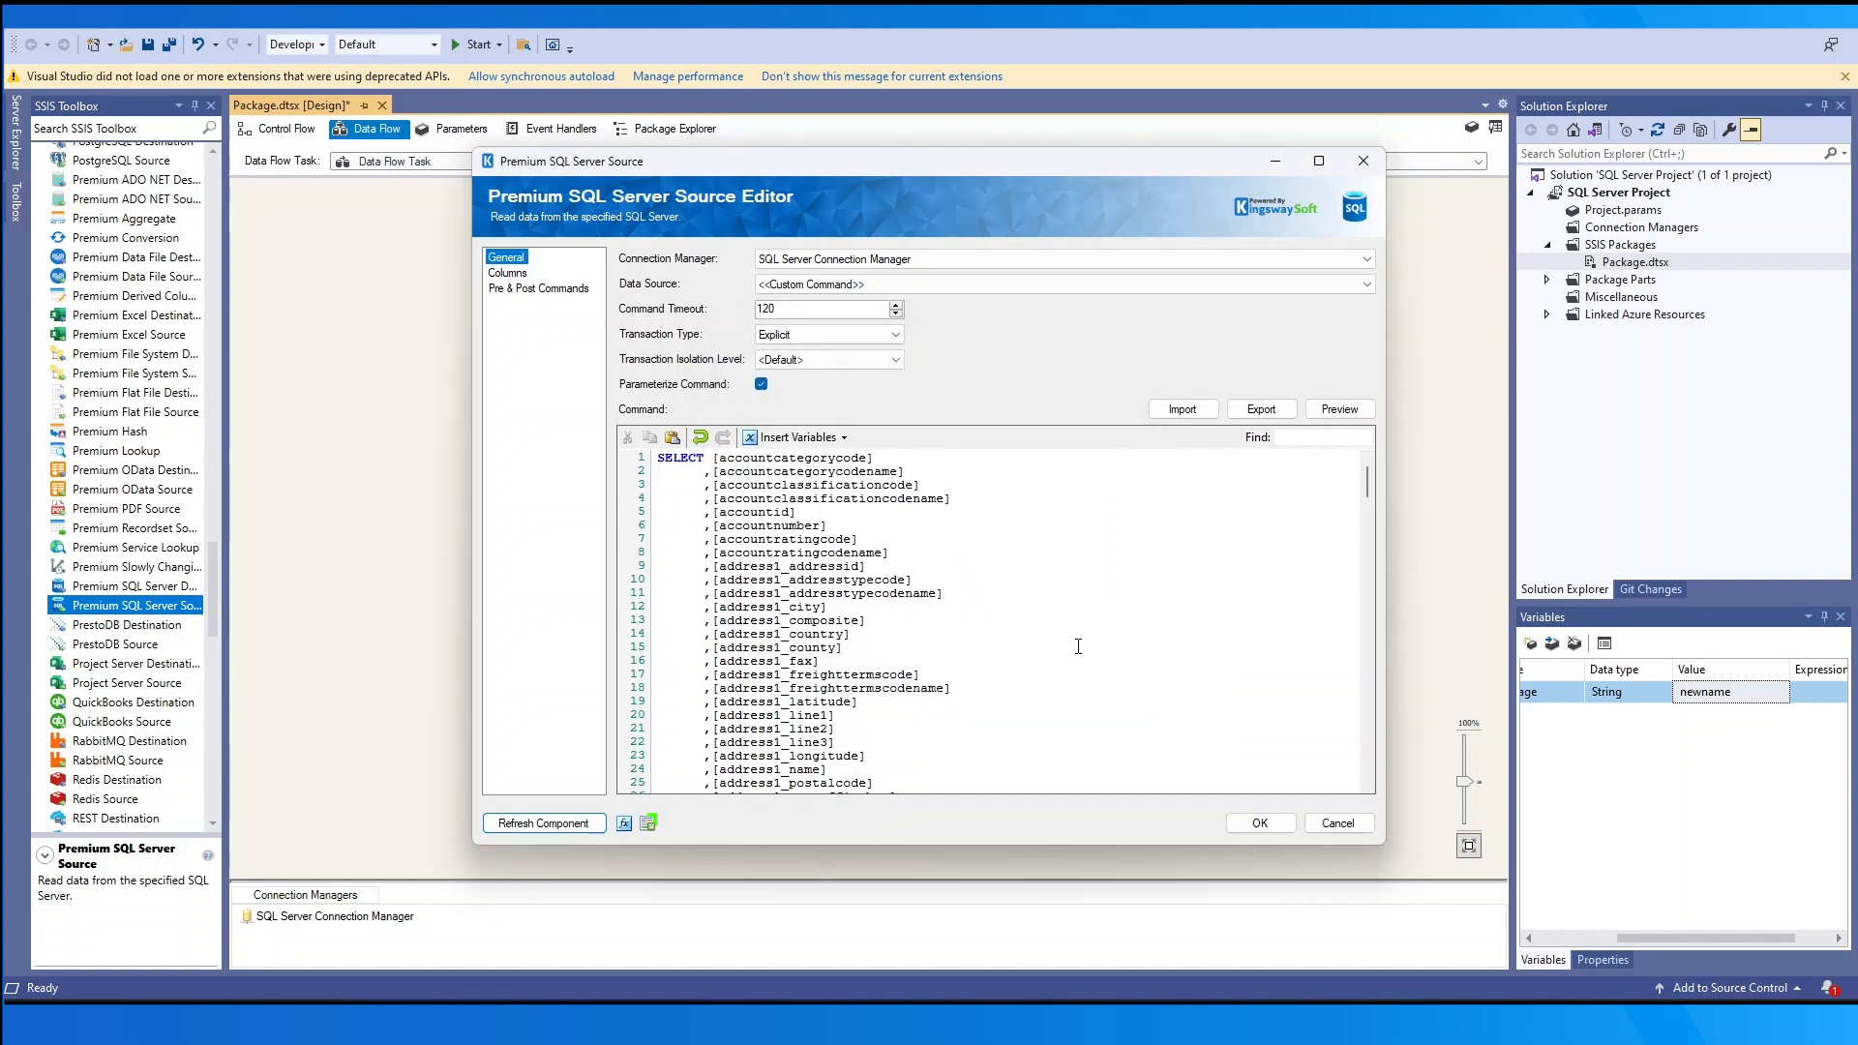
click(647, 822)
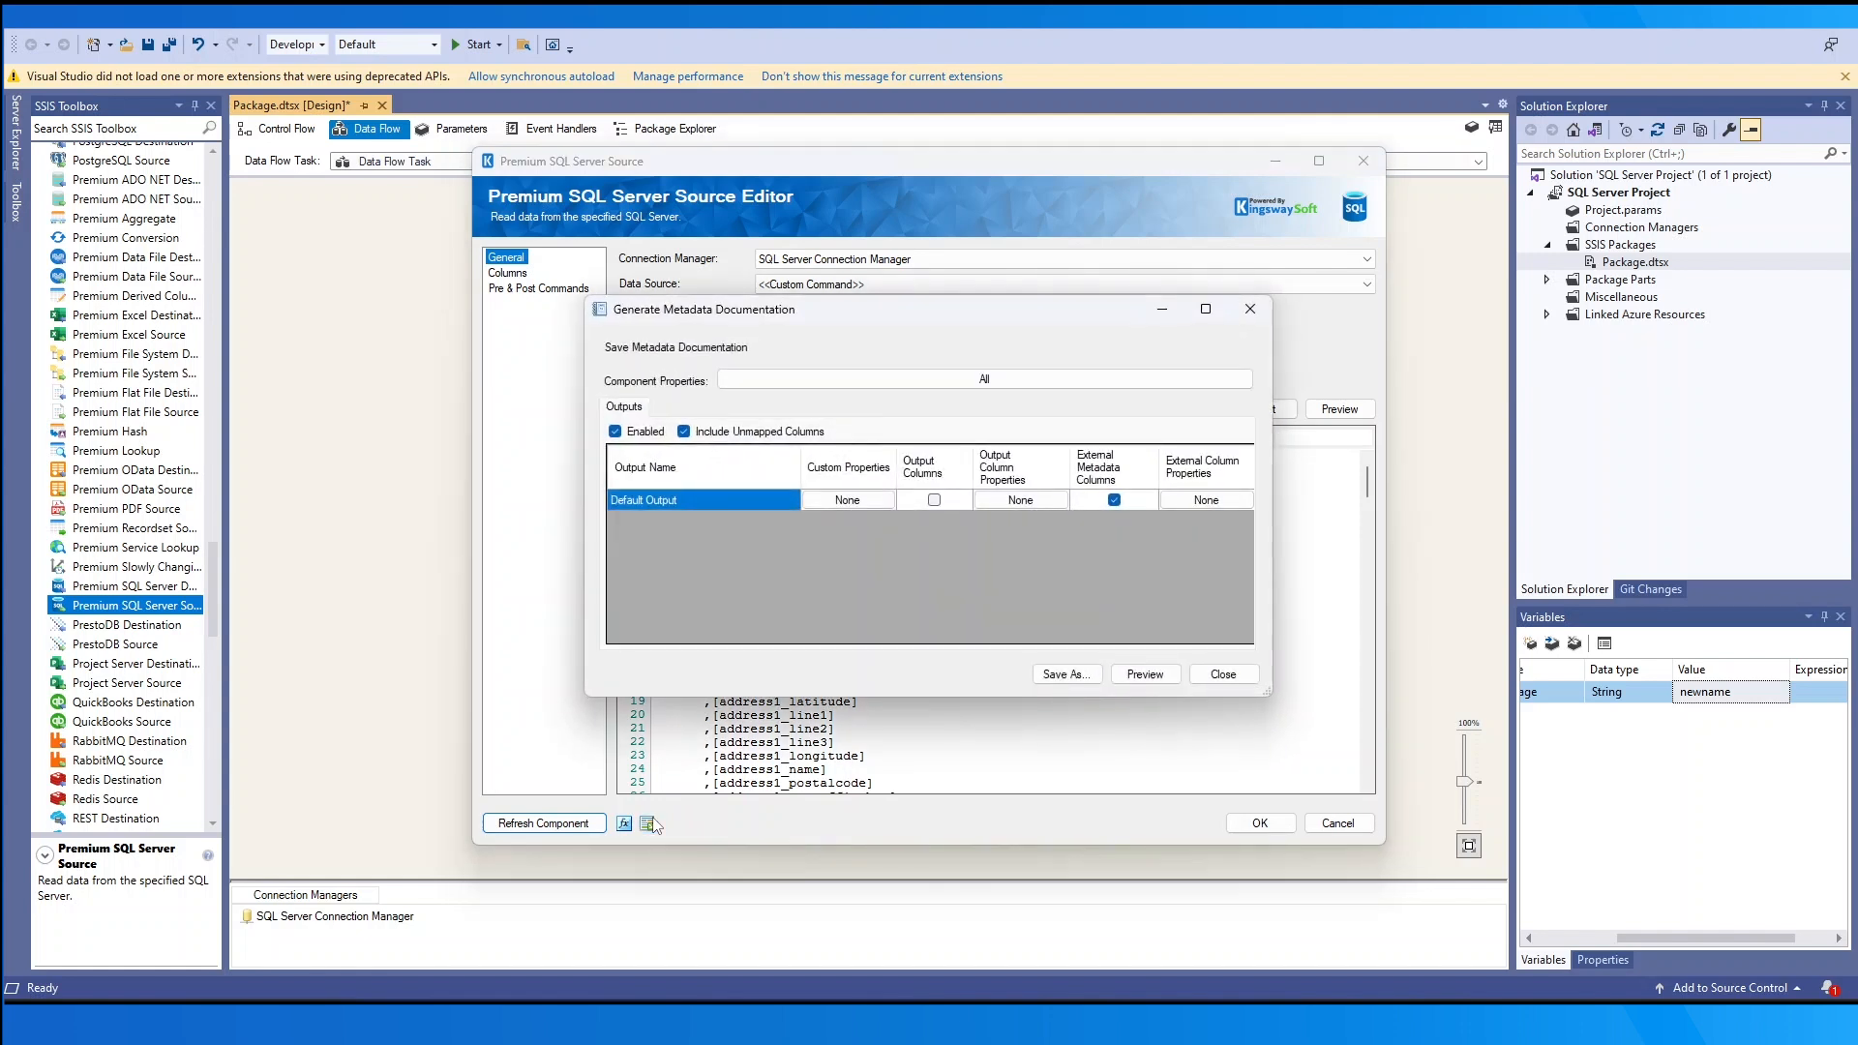
click(1222, 674)
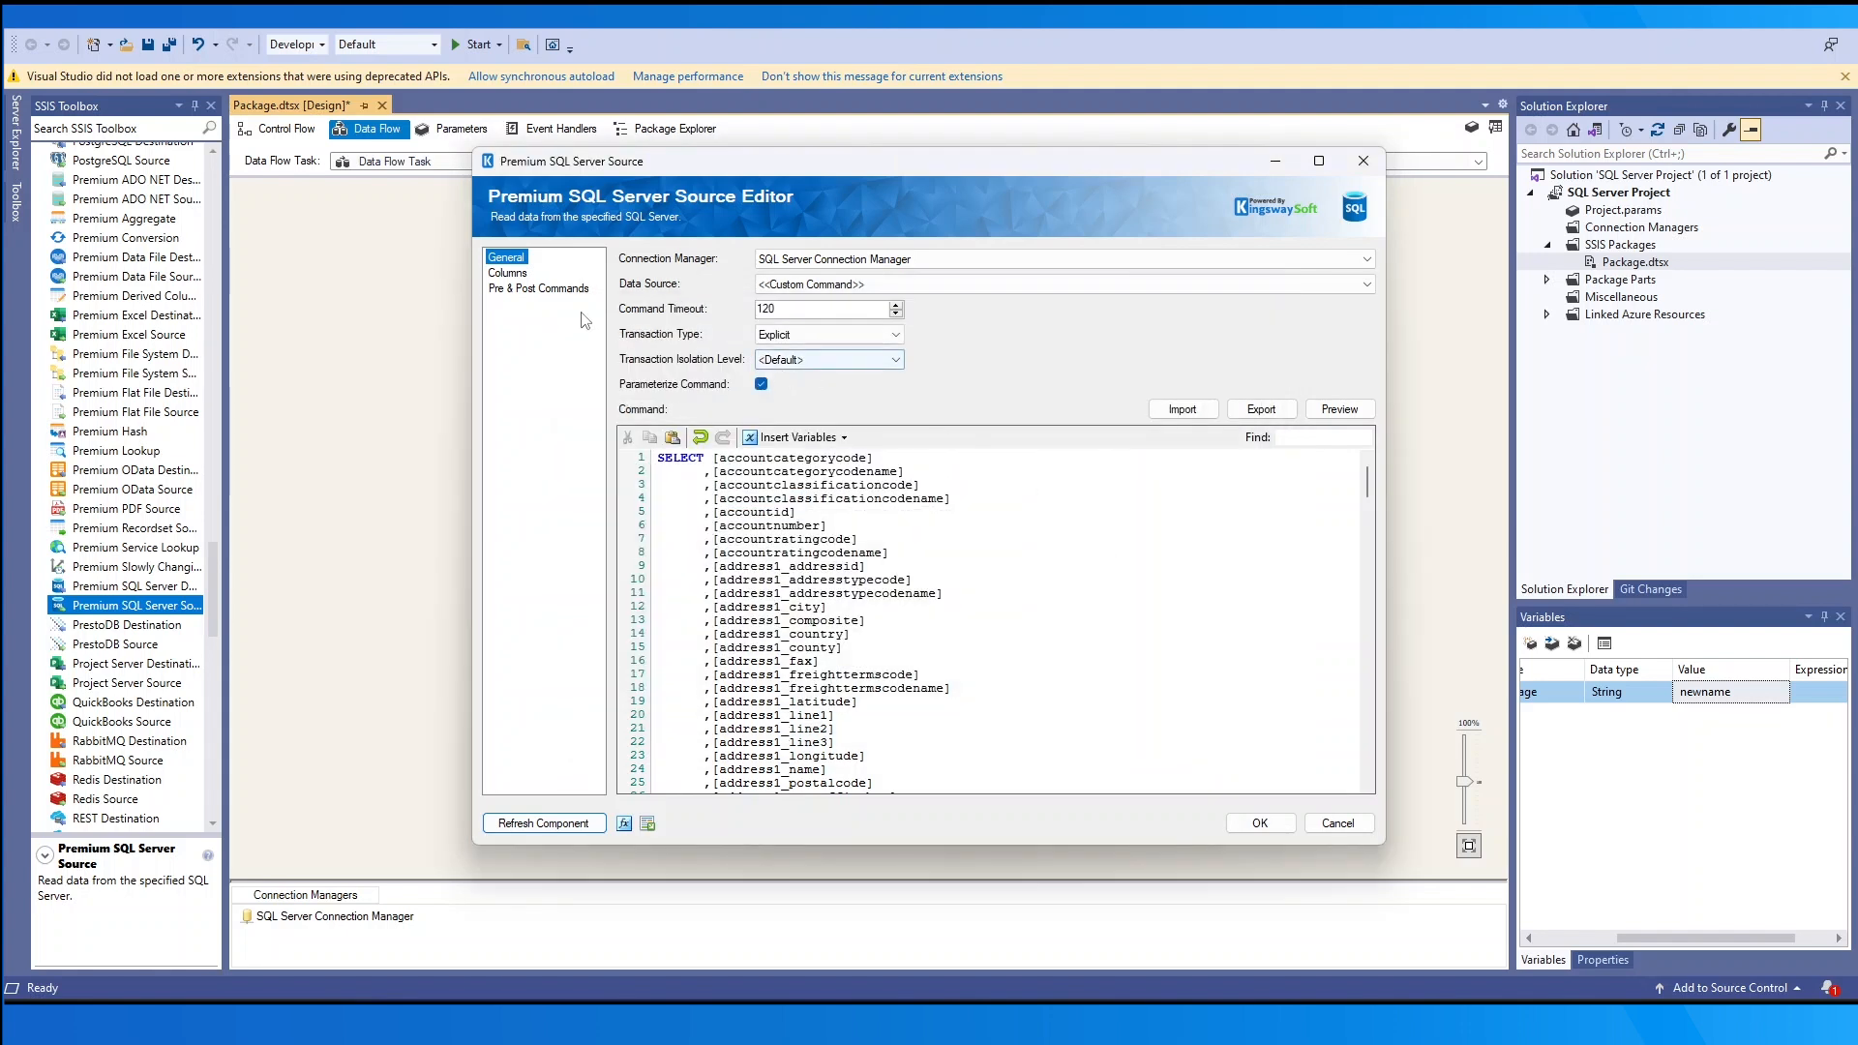
- On the Columns page, exclude only accountclassificationcode and accountclassificationcodename from the source output
click(513, 275)
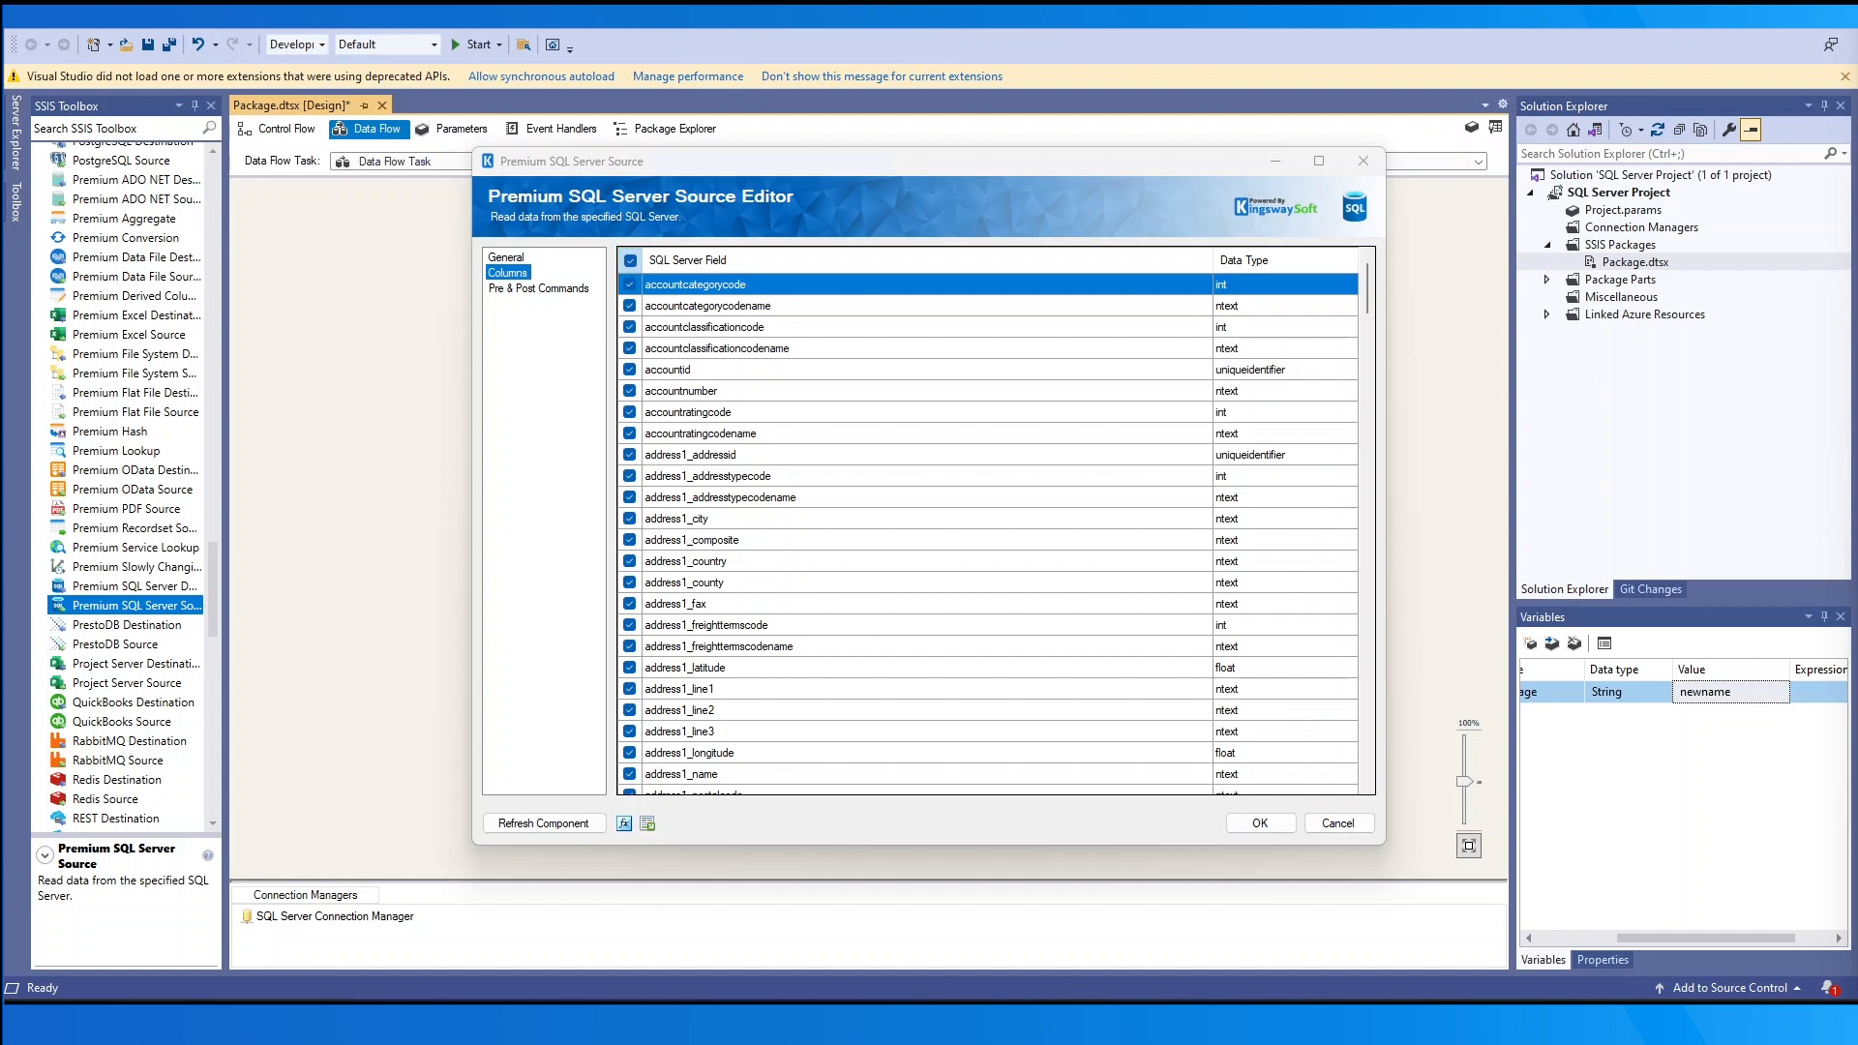
click(630, 284)
click(630, 306)
click(630, 327)
click(630, 348)
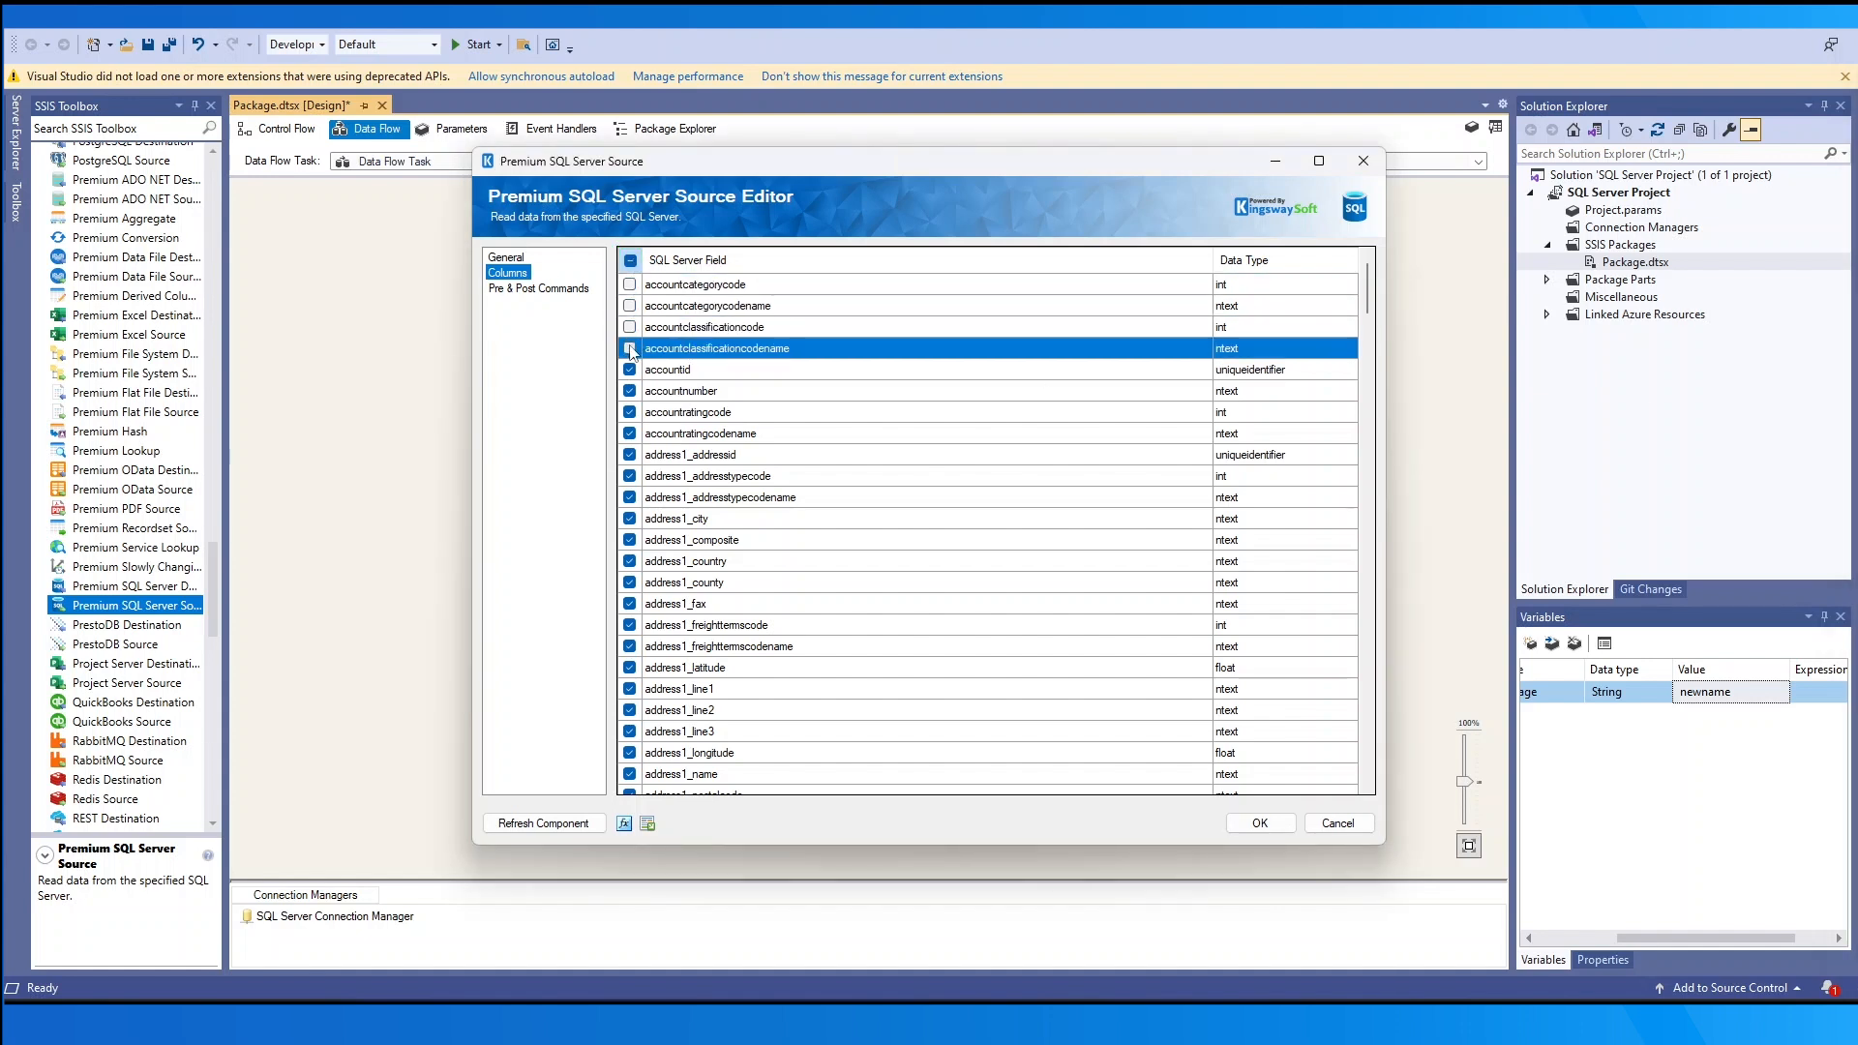
click(630, 370)
click(631, 261)
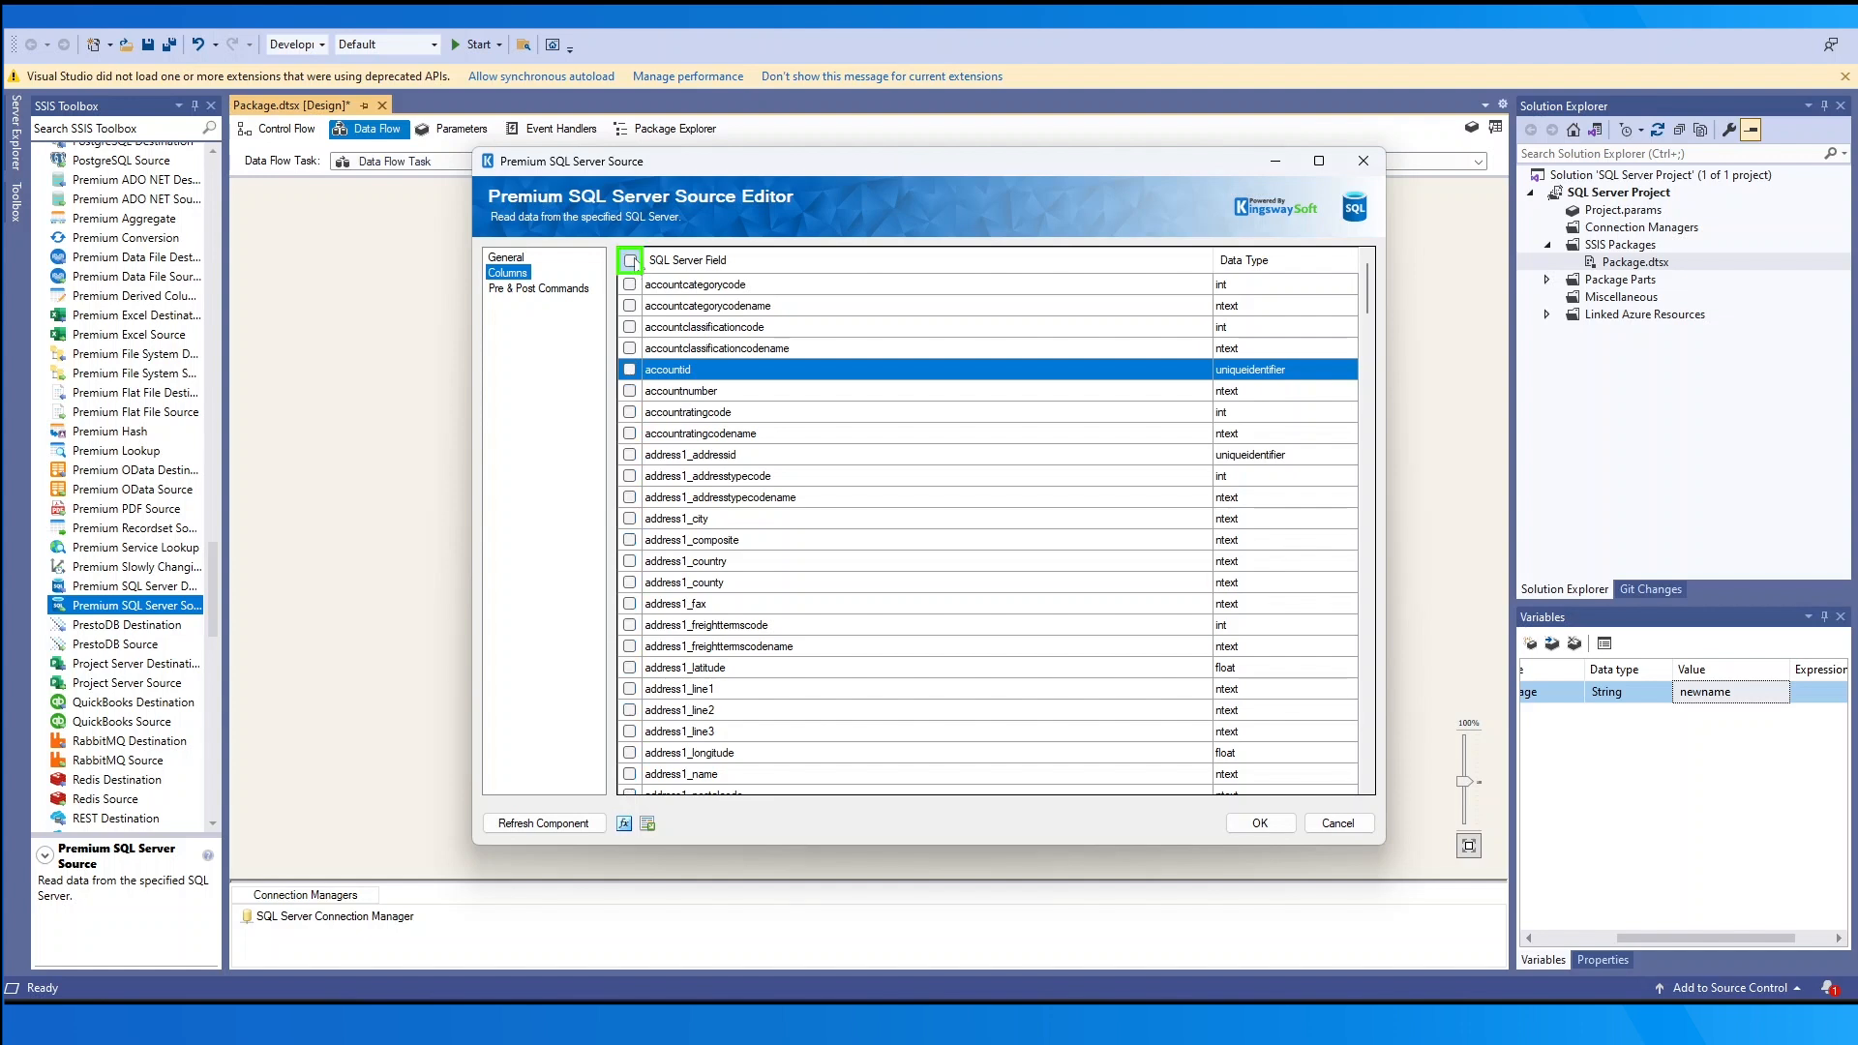
click(631, 261)
click(630, 327)
click(630, 348)
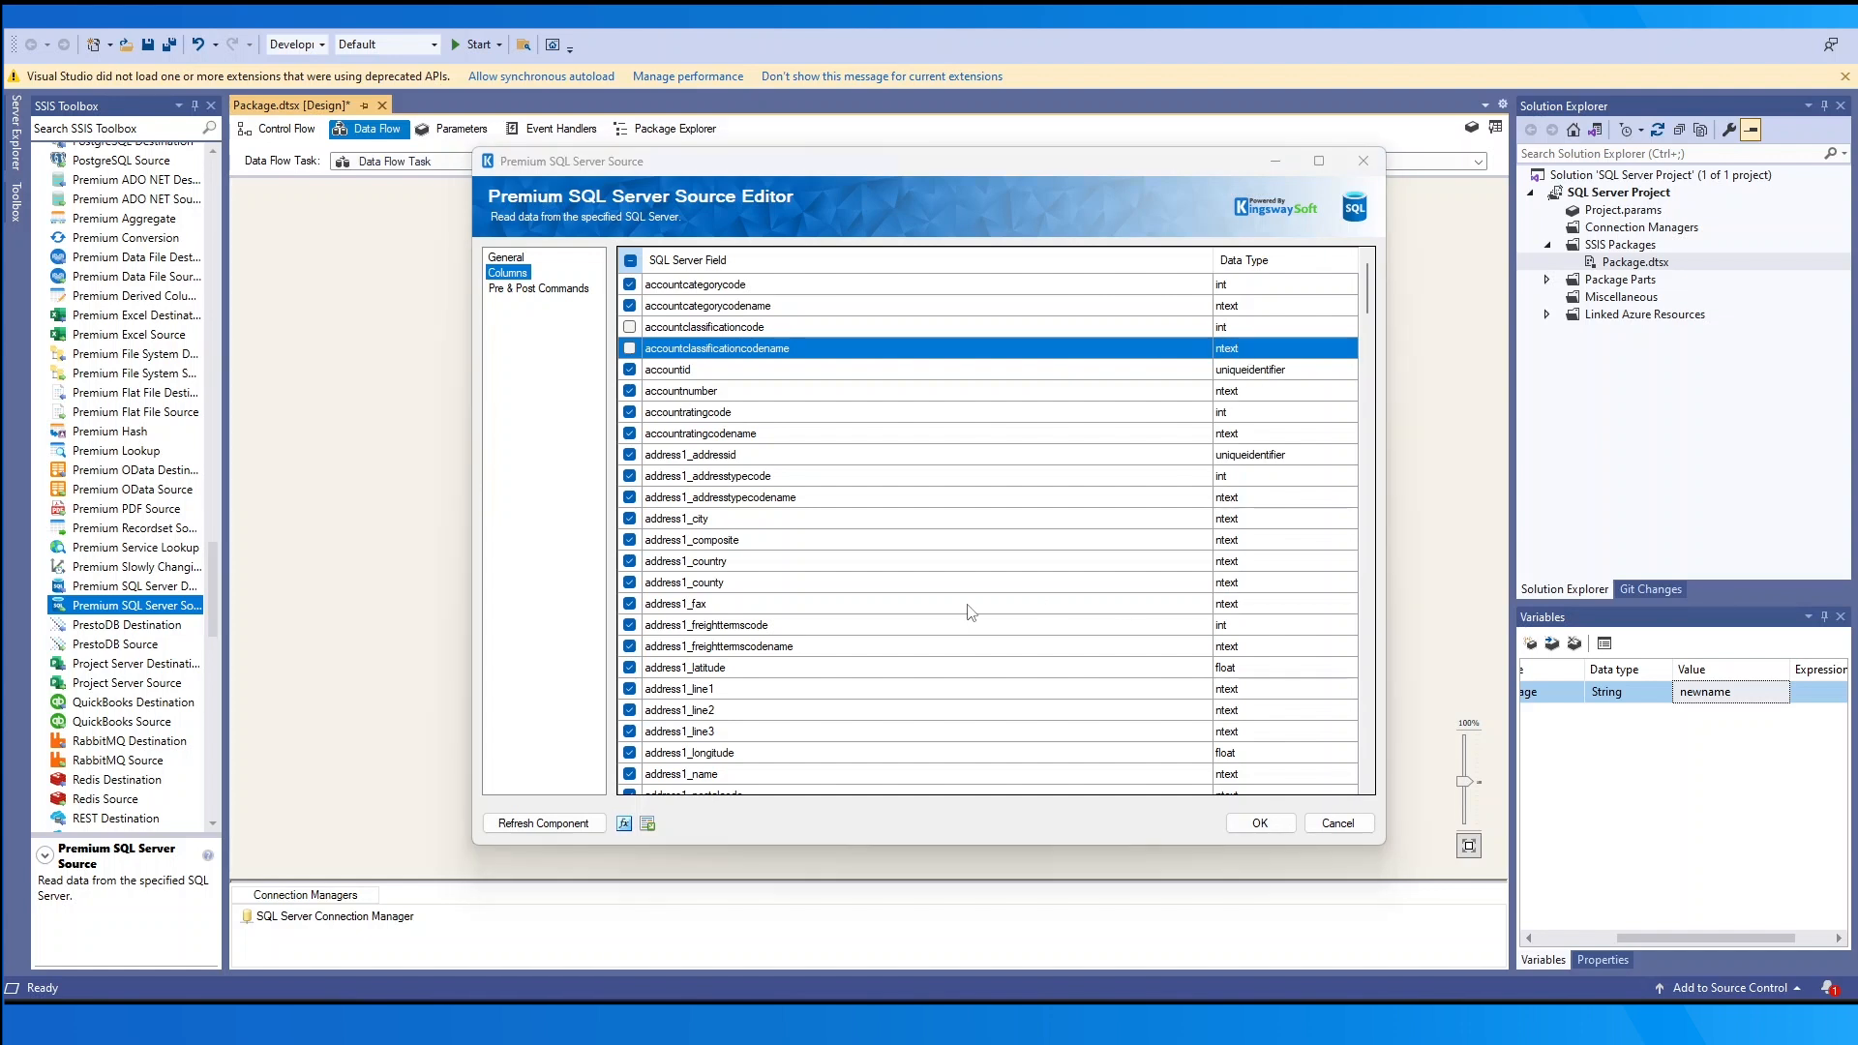
- Insert User::Variable into the success post command on the Pre & Post Commands page
click(557, 291)
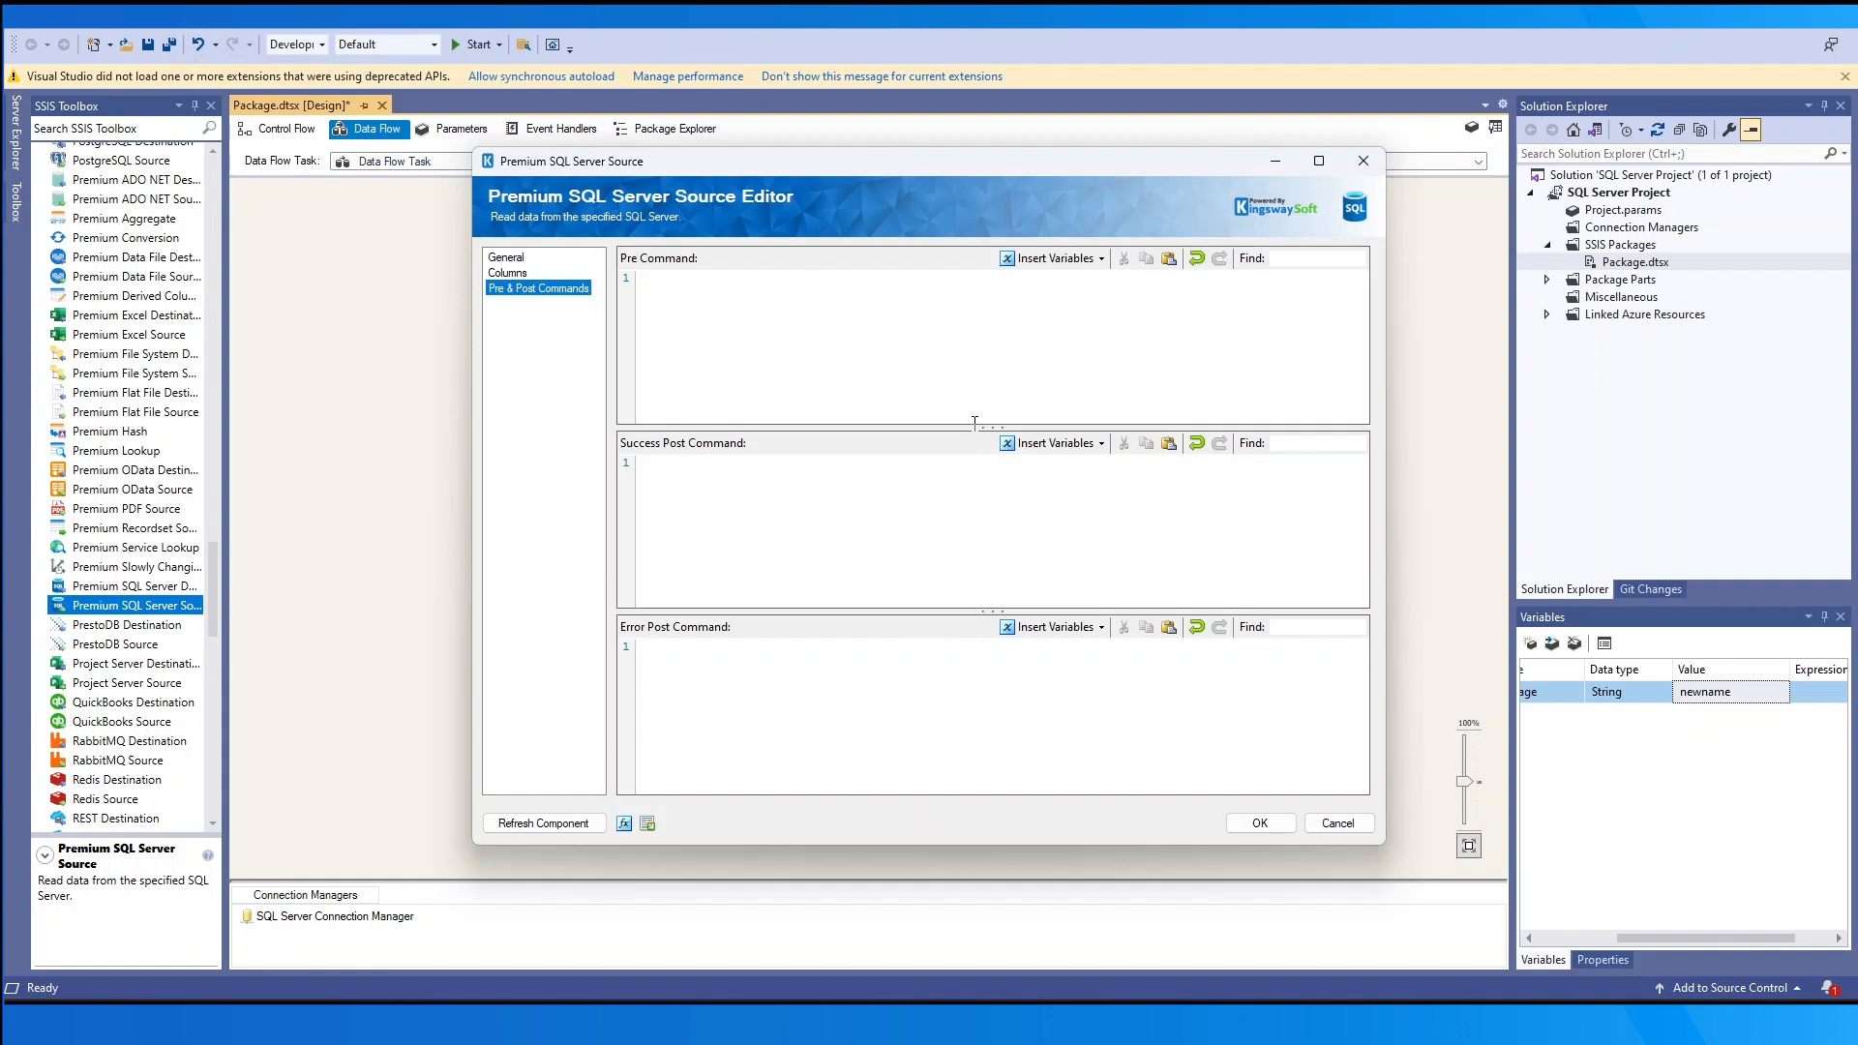
click(1055, 442)
mouse_move(1075, 466)
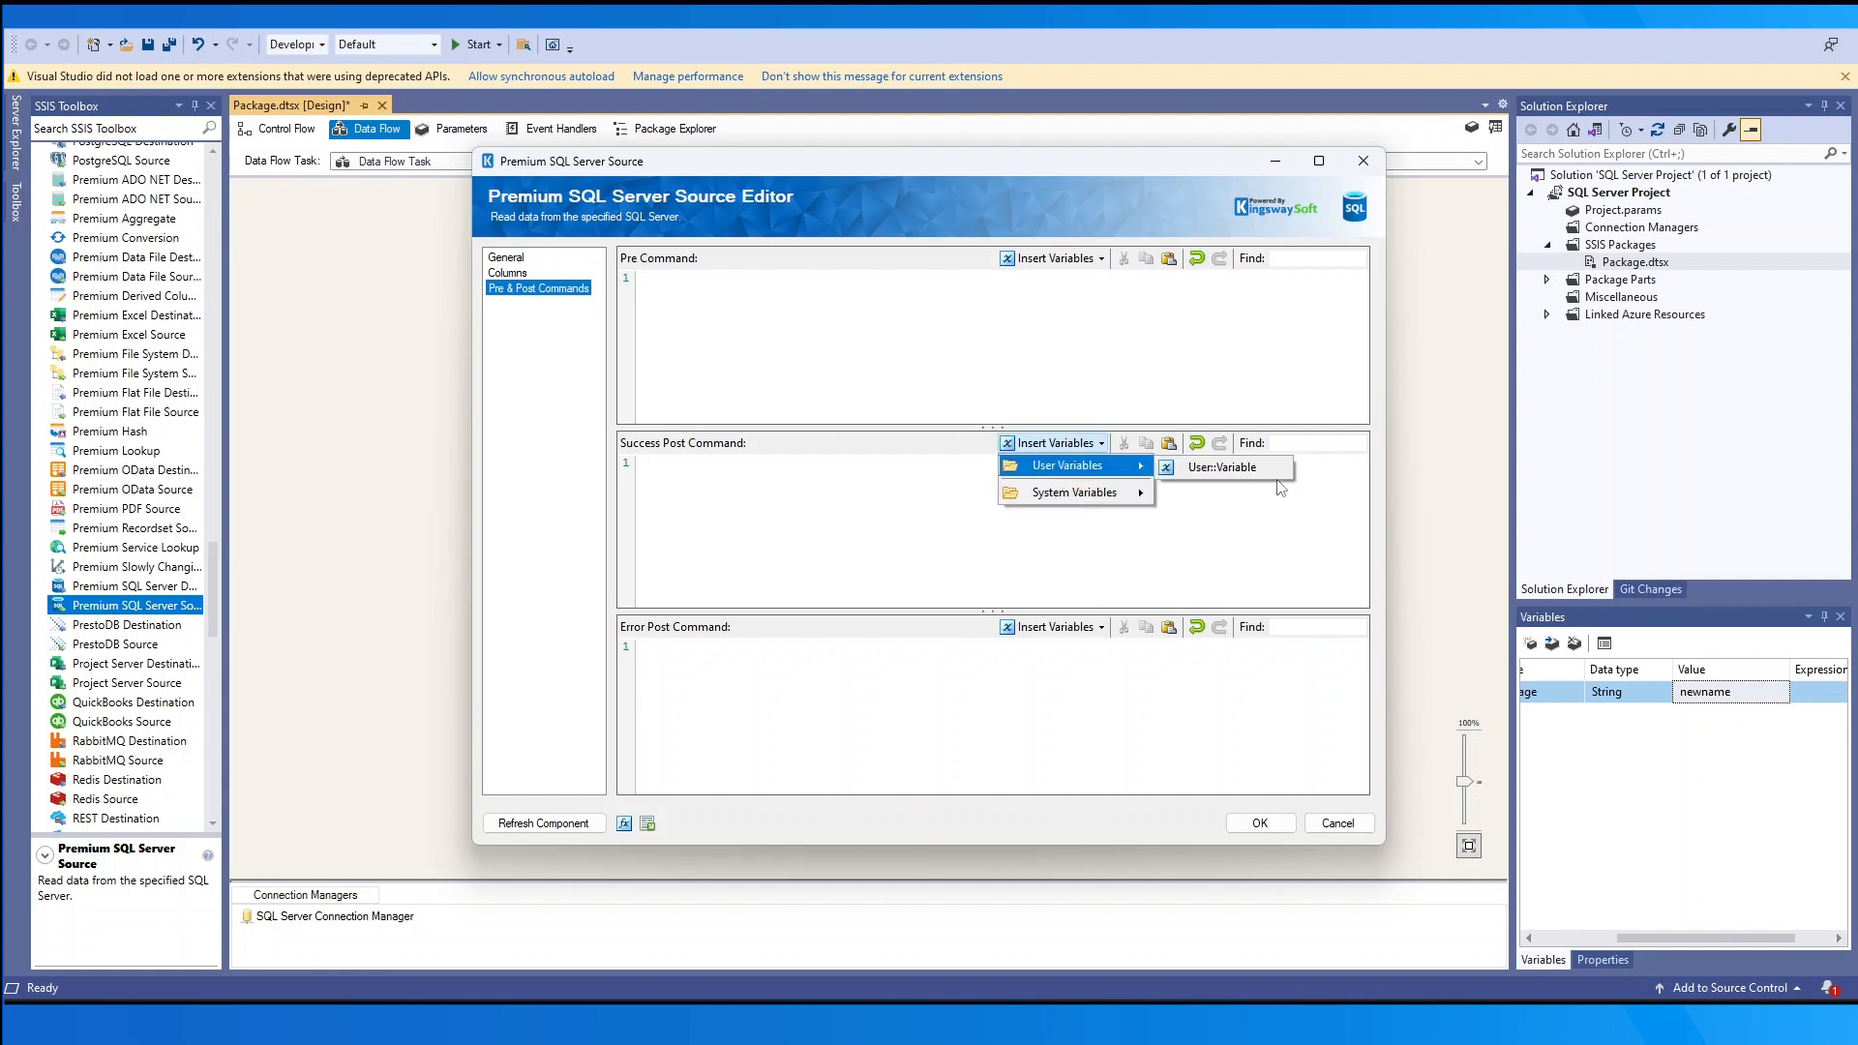
click(1275, 472)
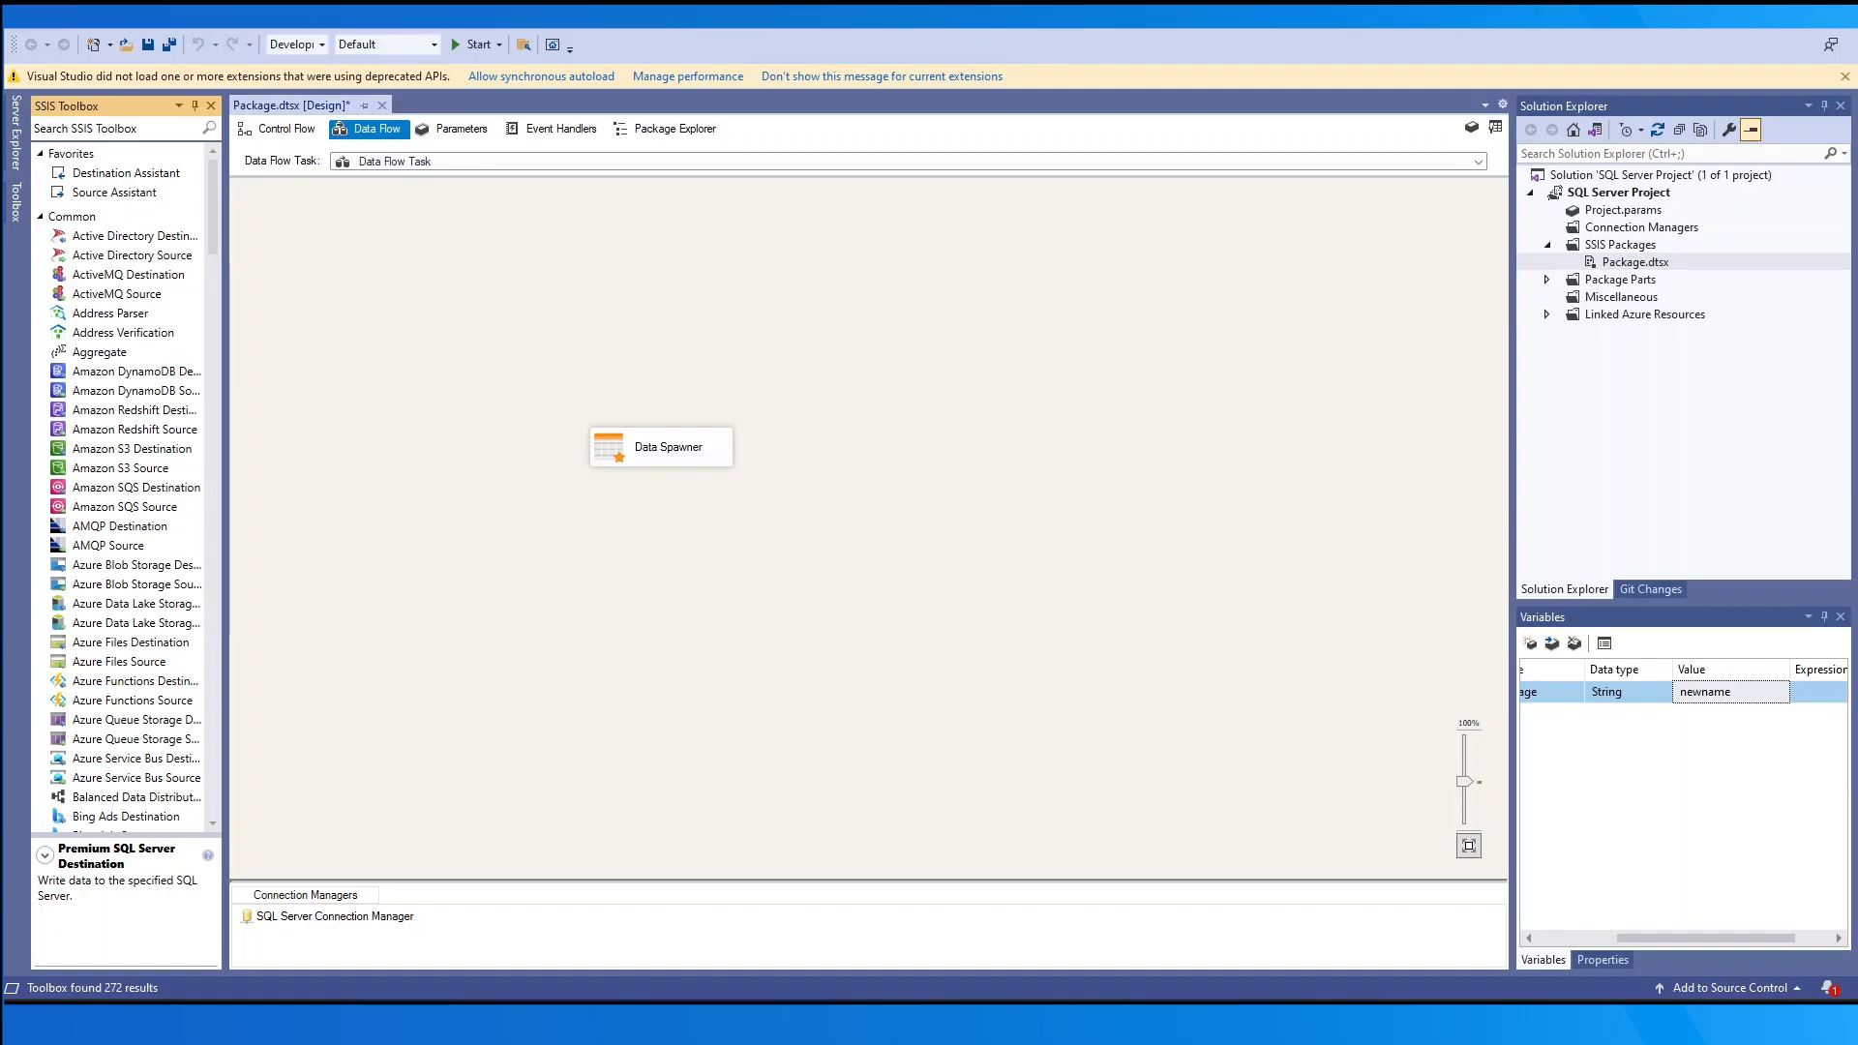
- Place a Premium SQL Server Destination below Data Spawner, link Data Spawner's output to it, and open its editor
drag(216, 192, 199, 571)
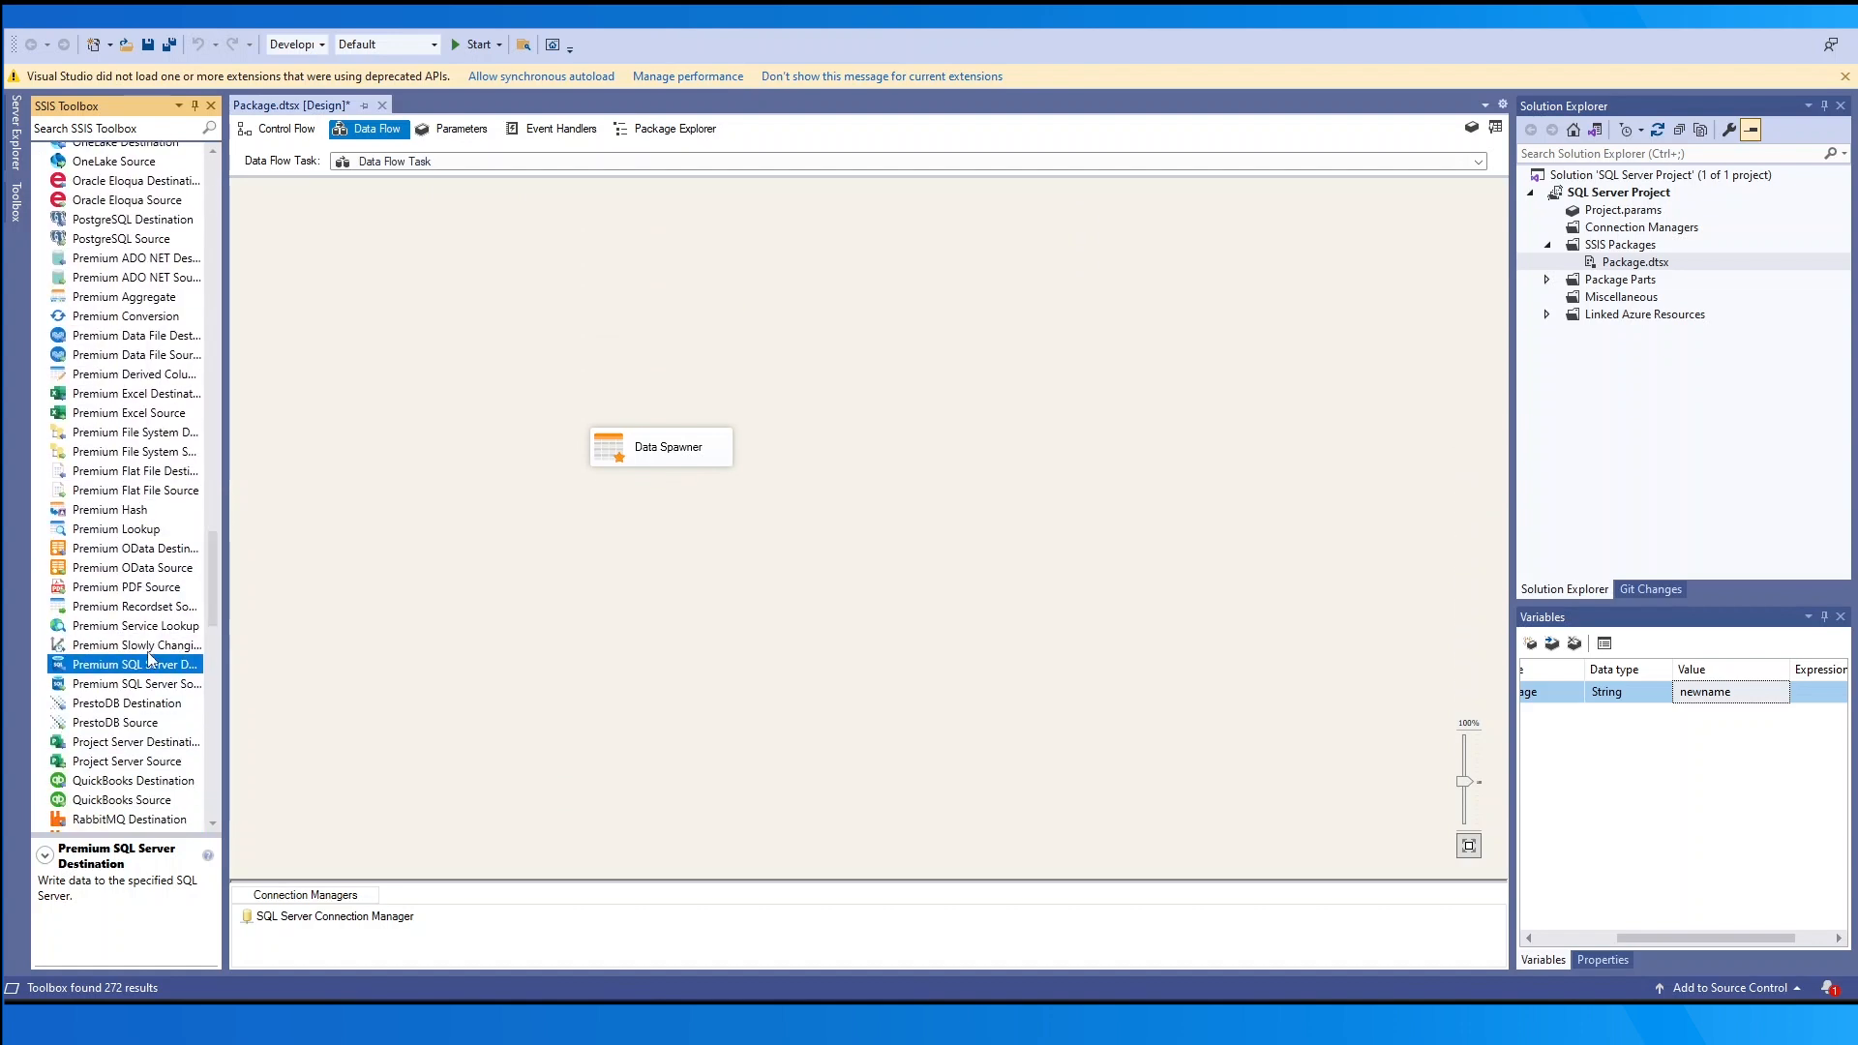
drag(148, 666, 588, 600)
click(666, 455)
drag(671, 474, 654, 608)
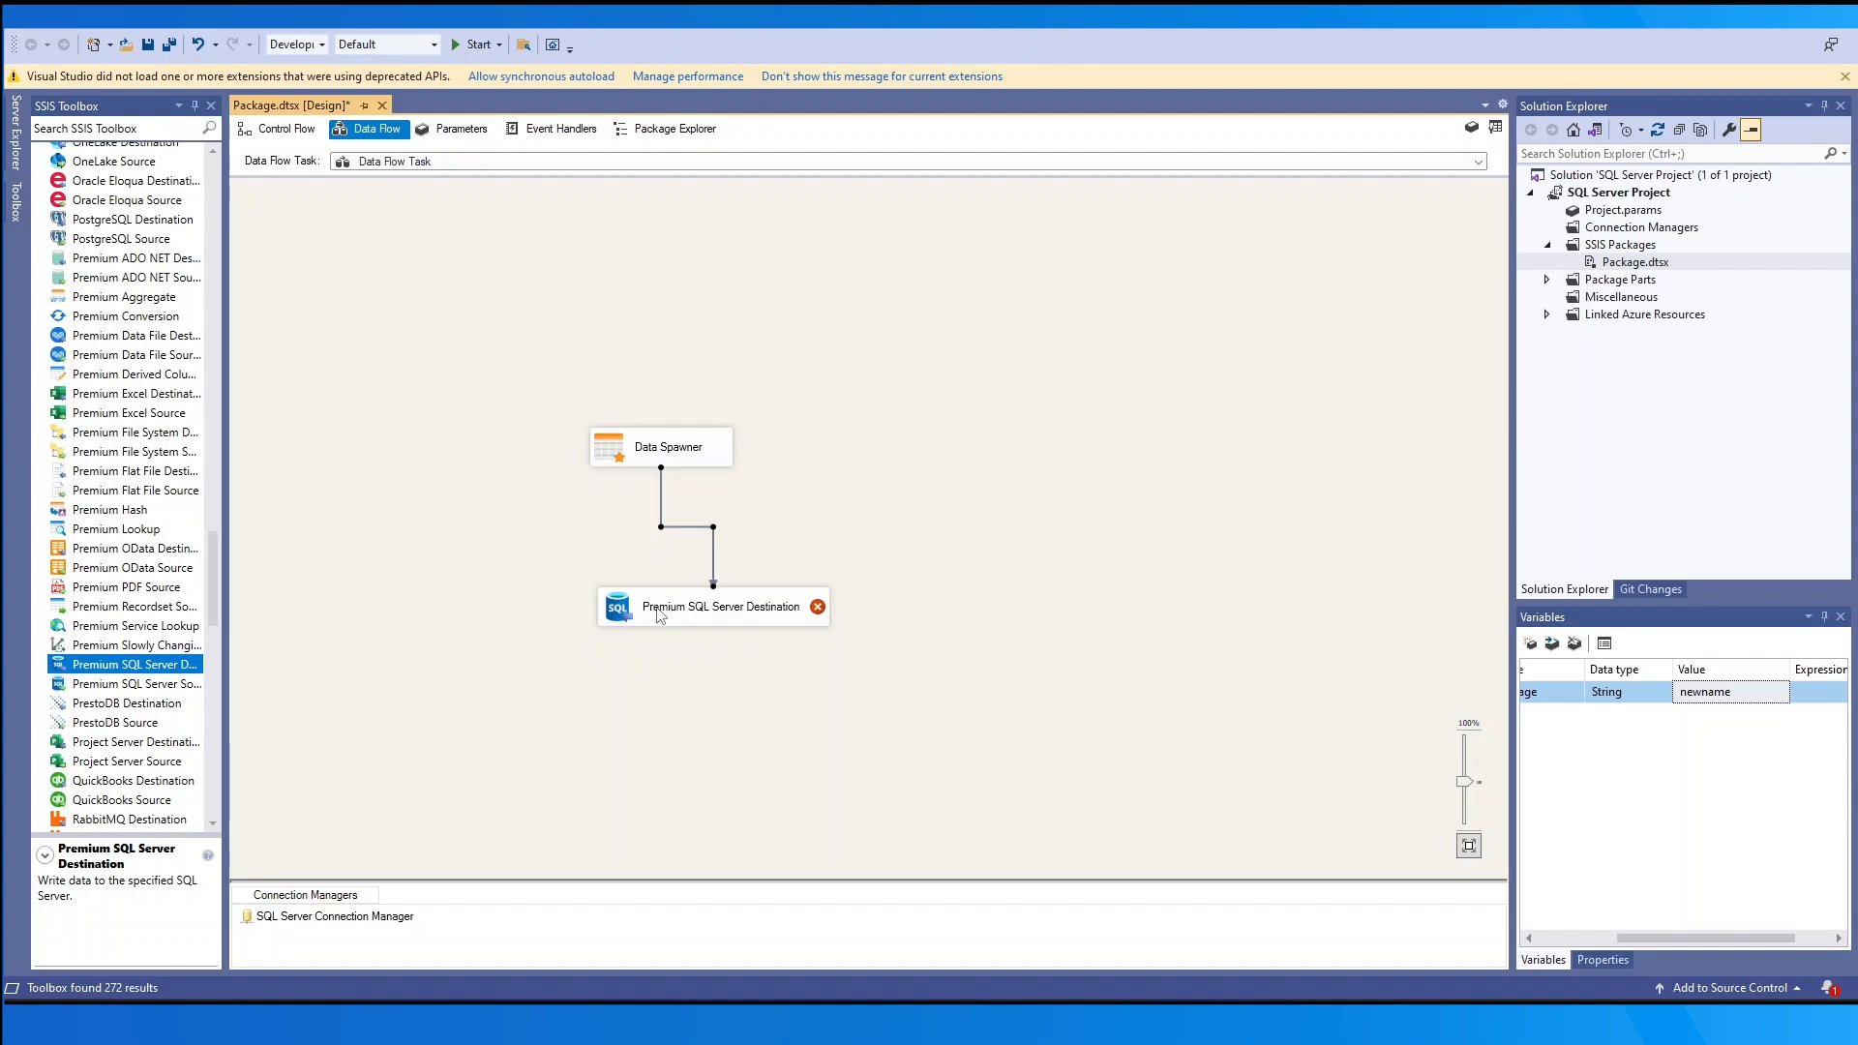
double_click(656, 607)
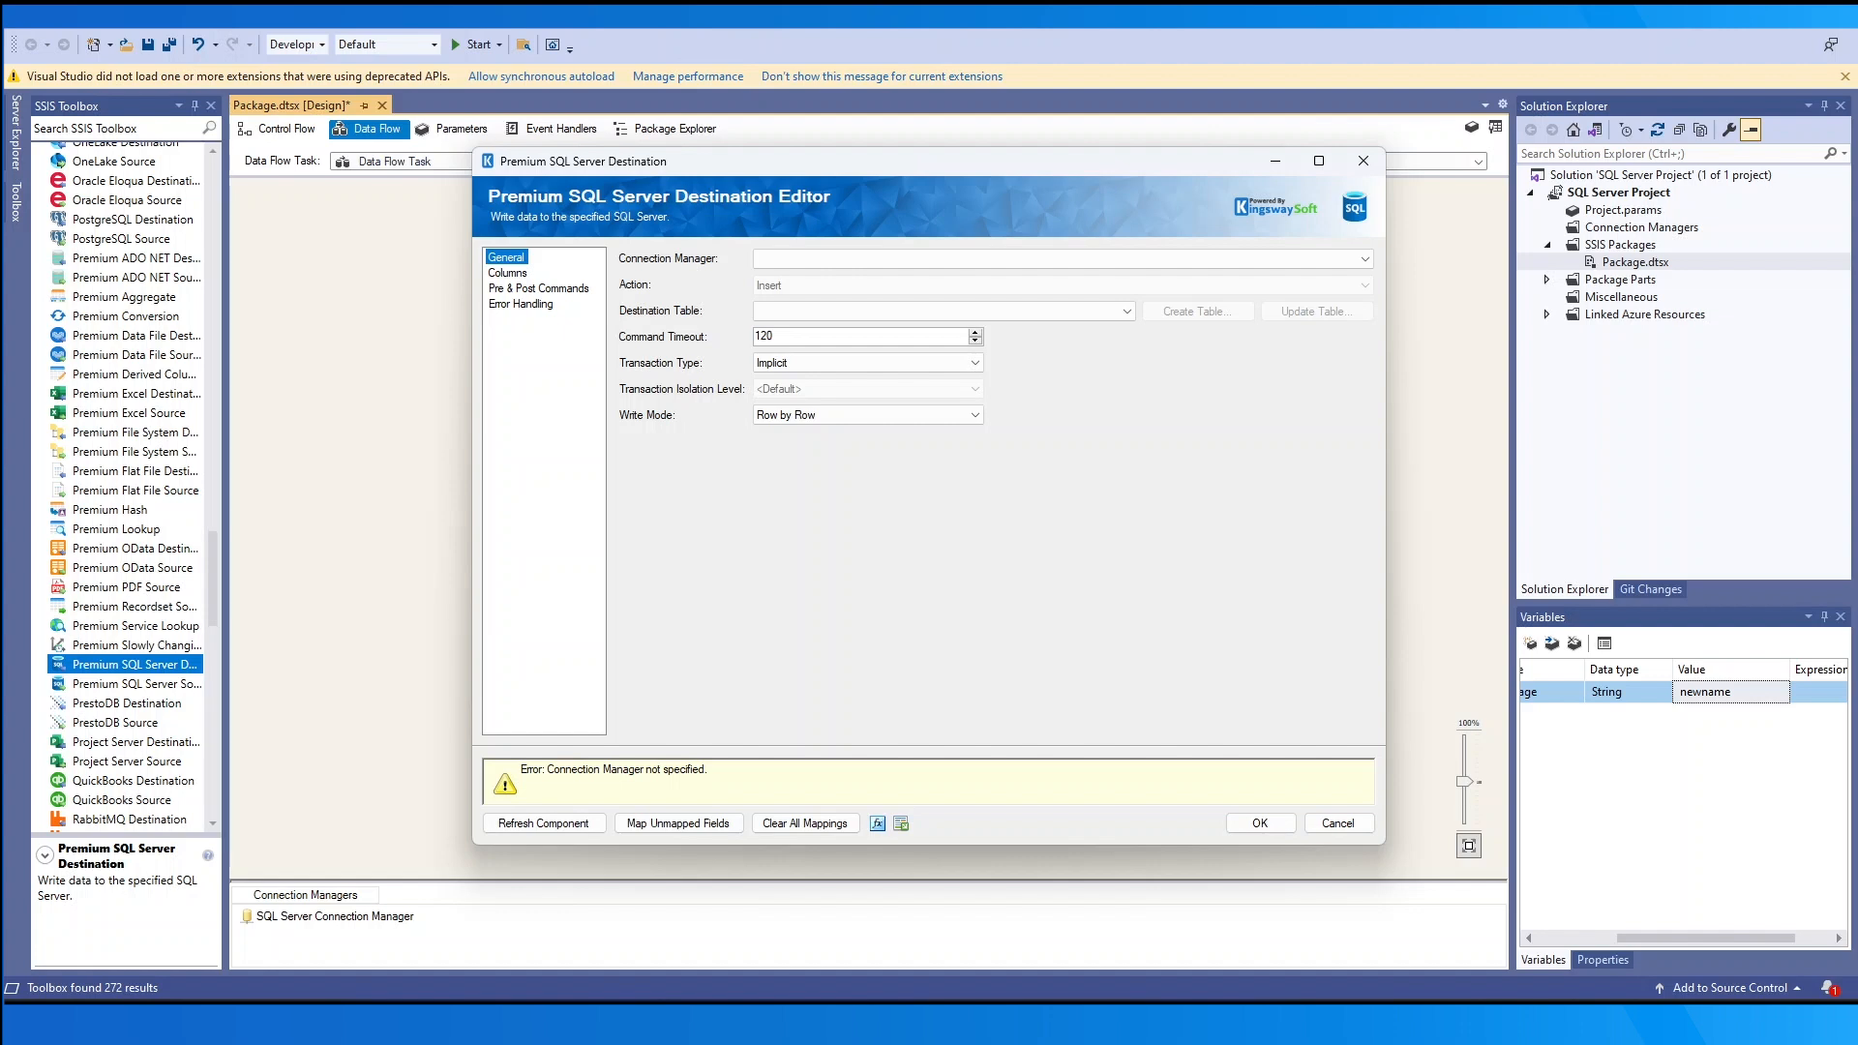
- Use SQL Server Connection Manager, then cycle Action through Update, Upsert and Delete to Full Sync
click(1104, 261)
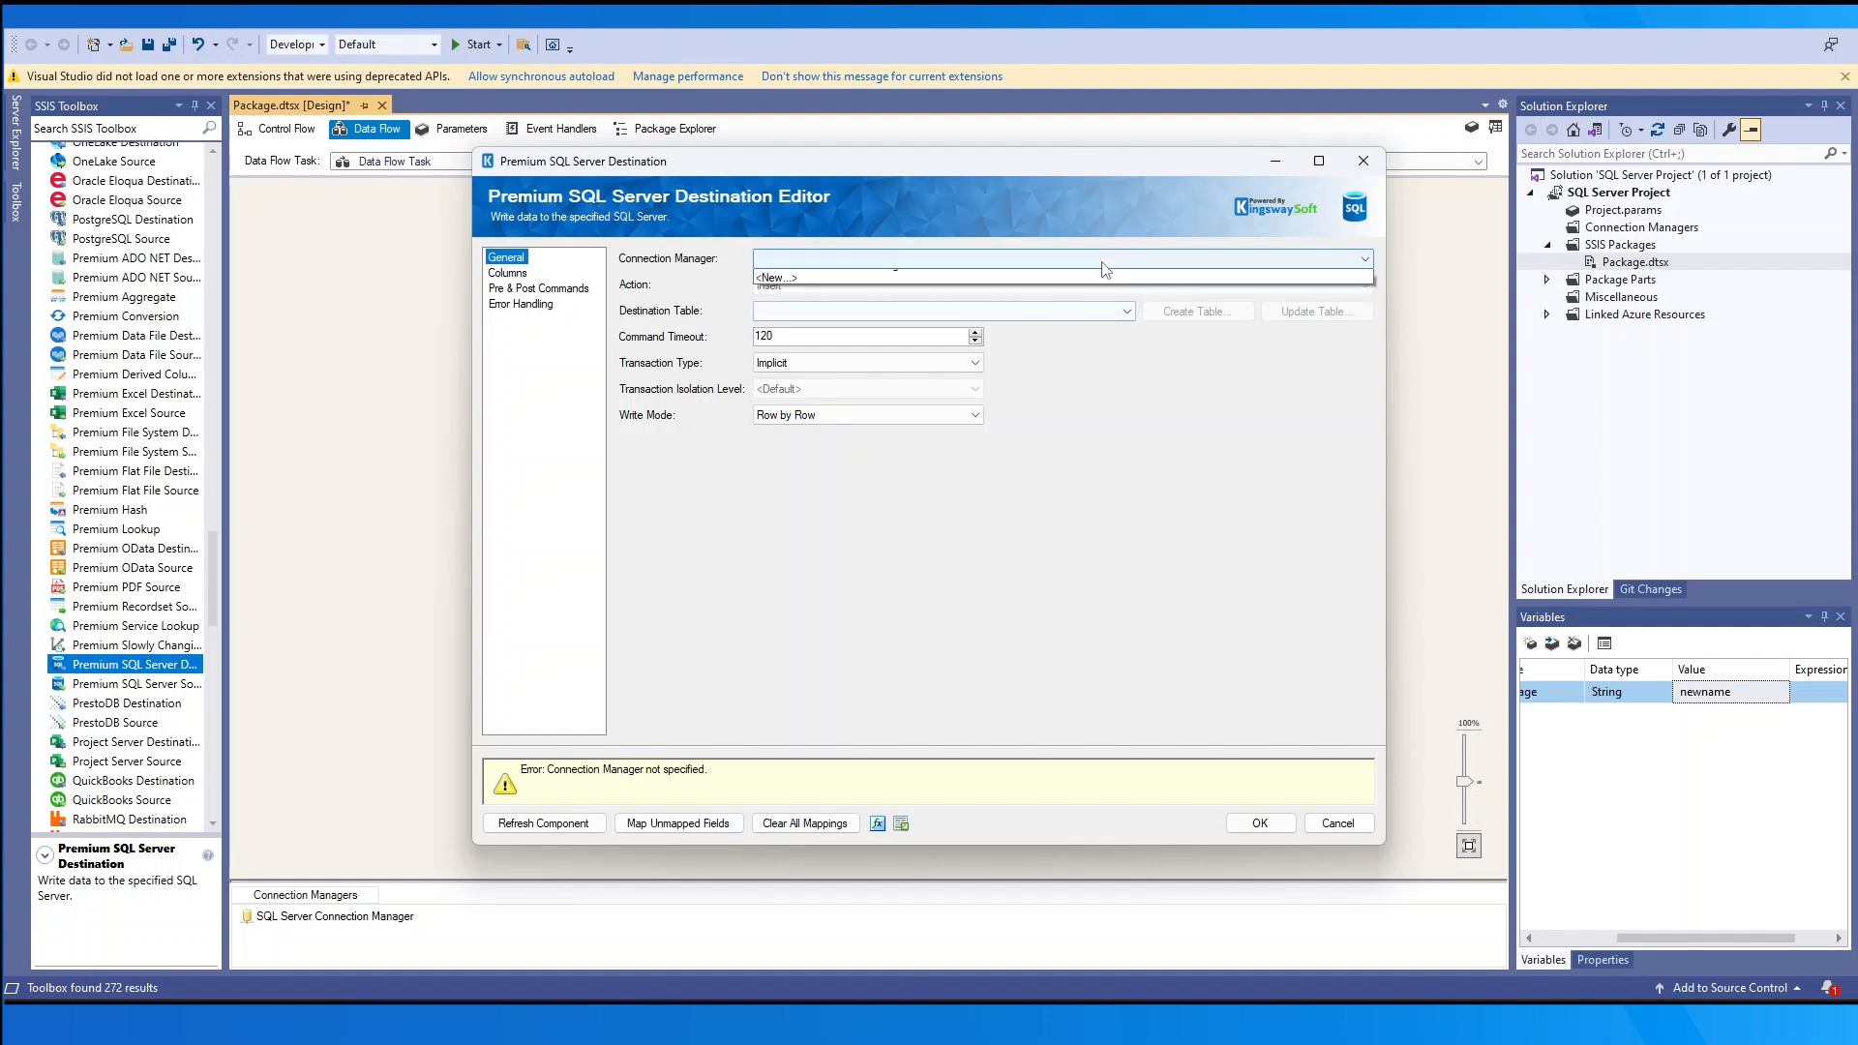
click(1121, 279)
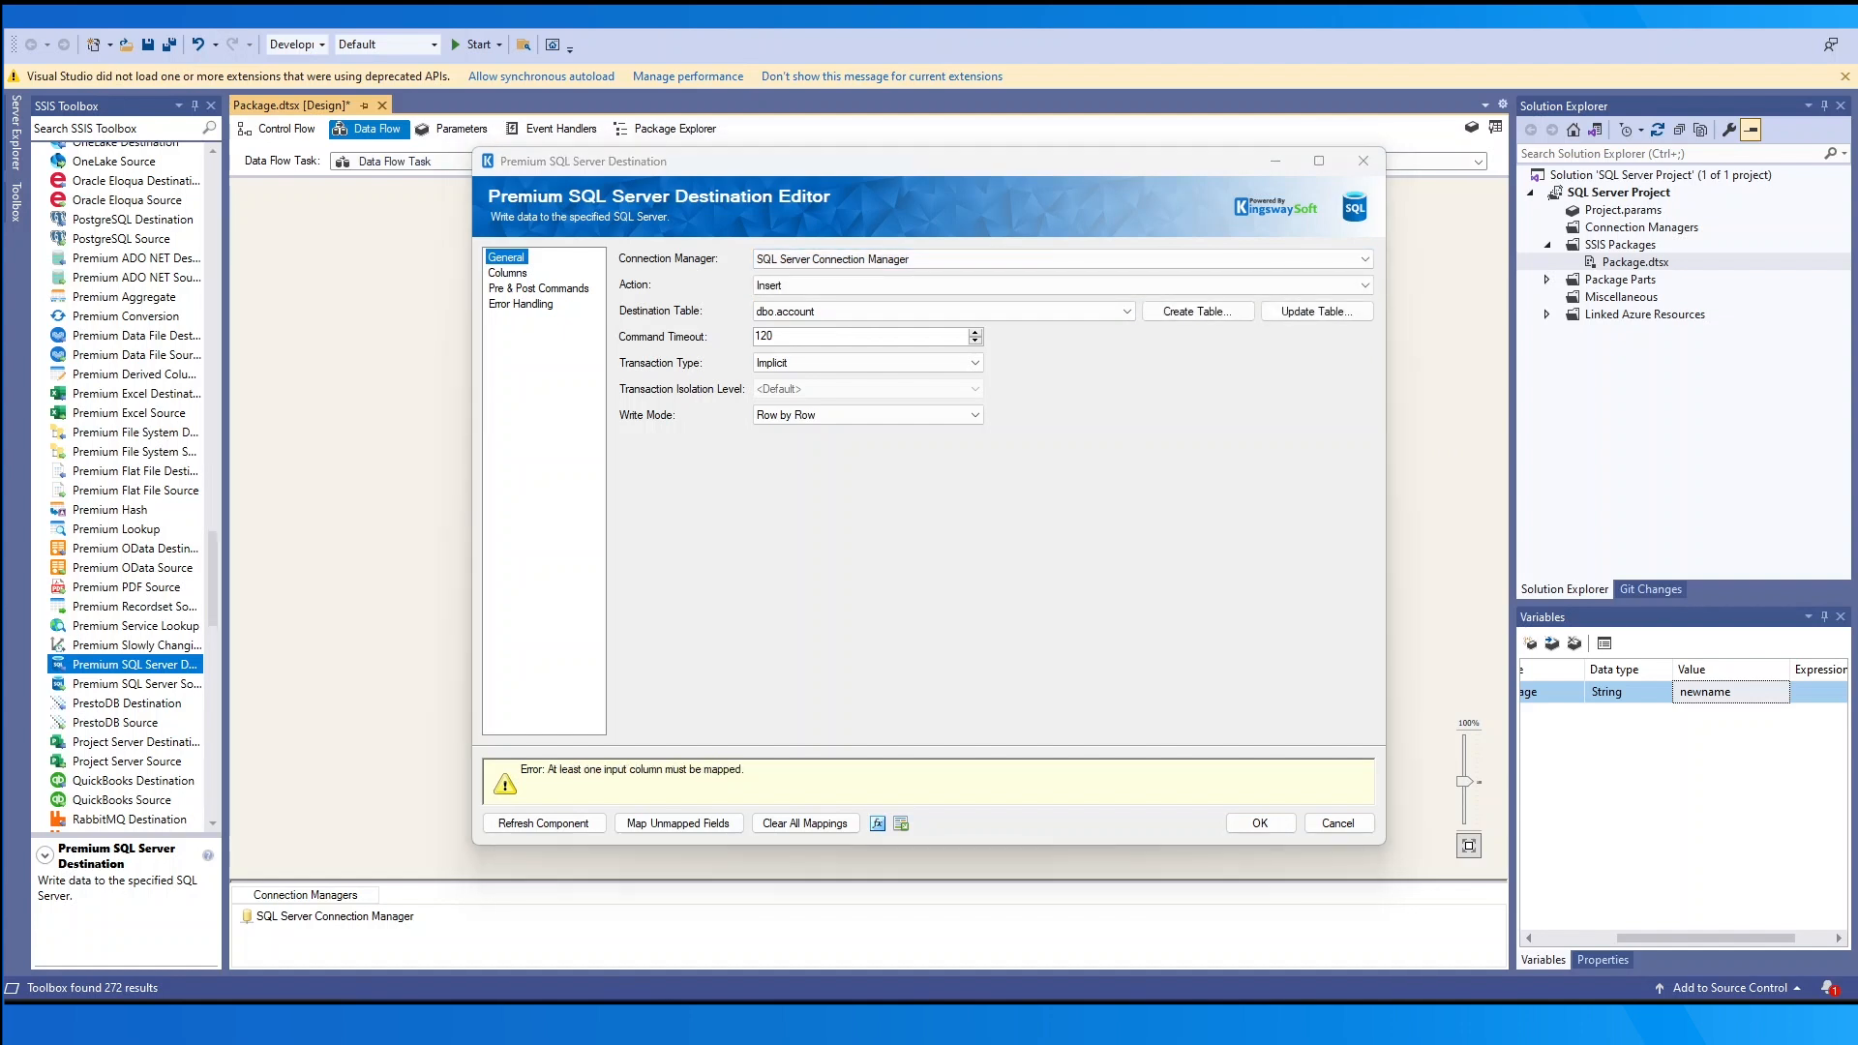
click(997, 285)
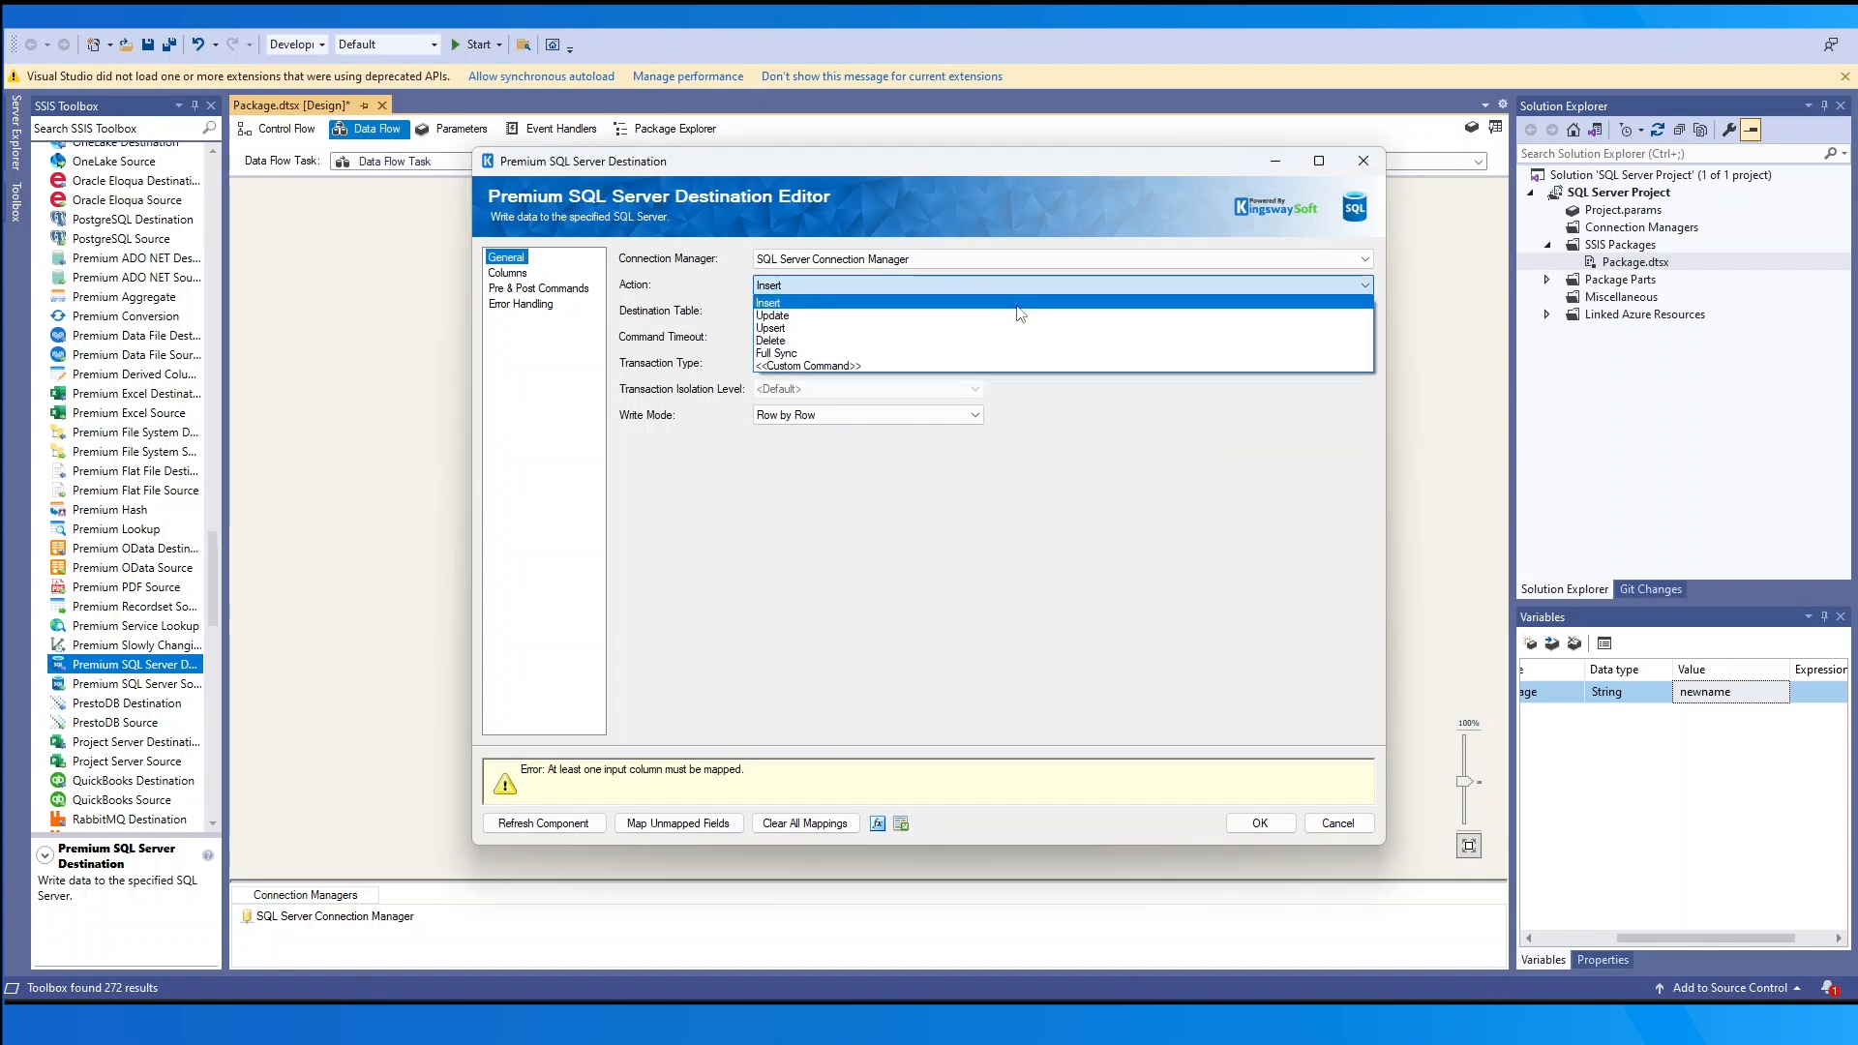
click(1028, 317)
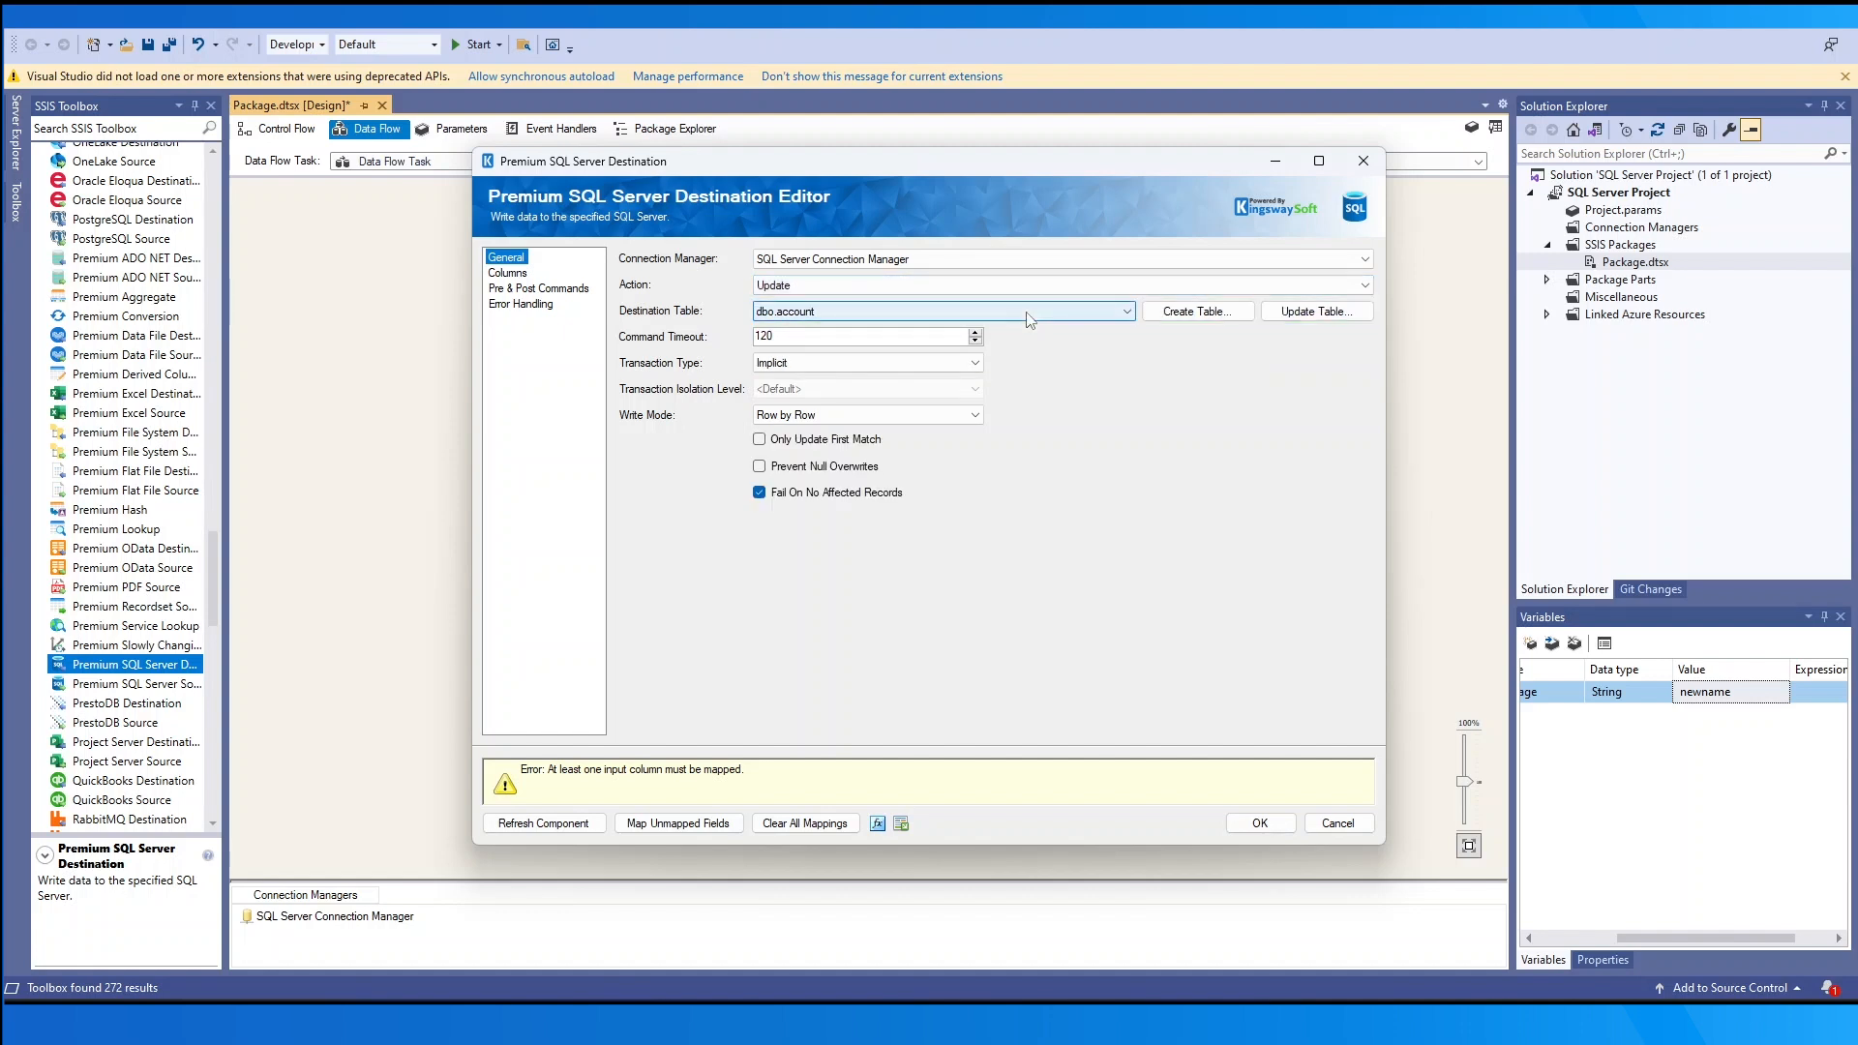
click(1038, 286)
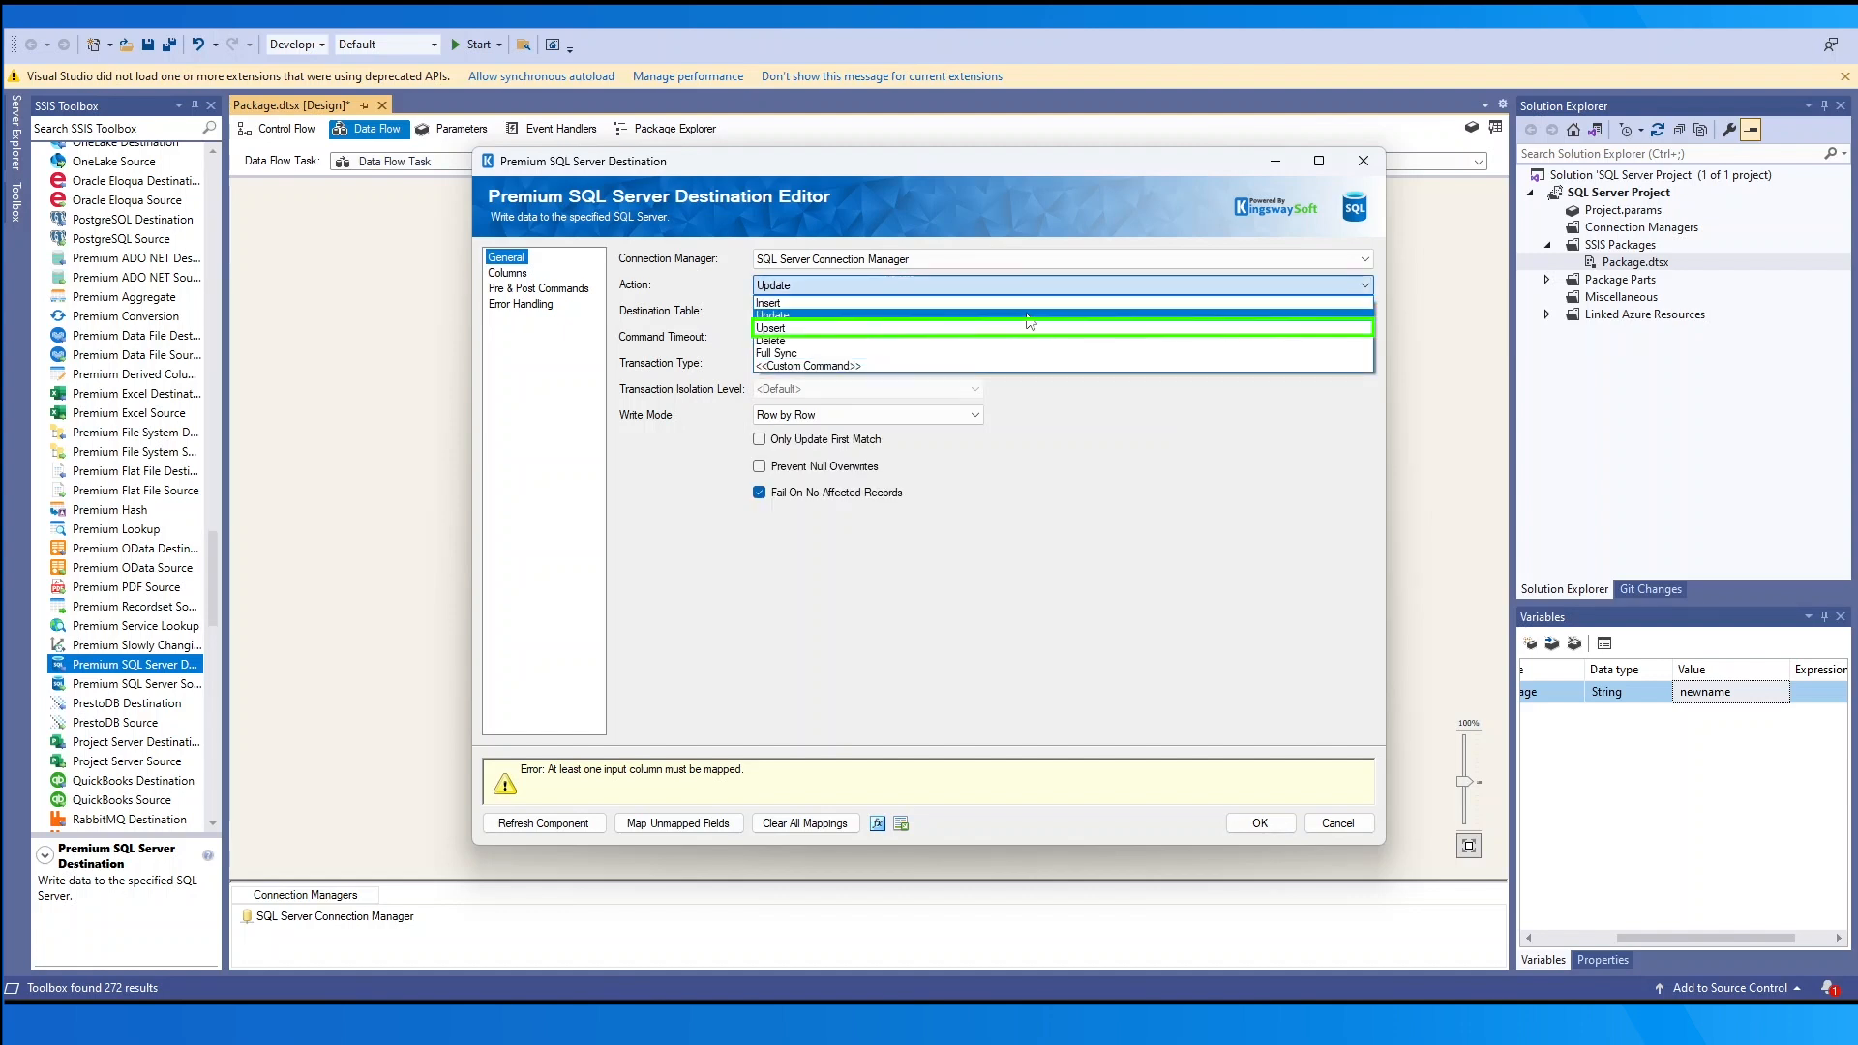
click(1037, 328)
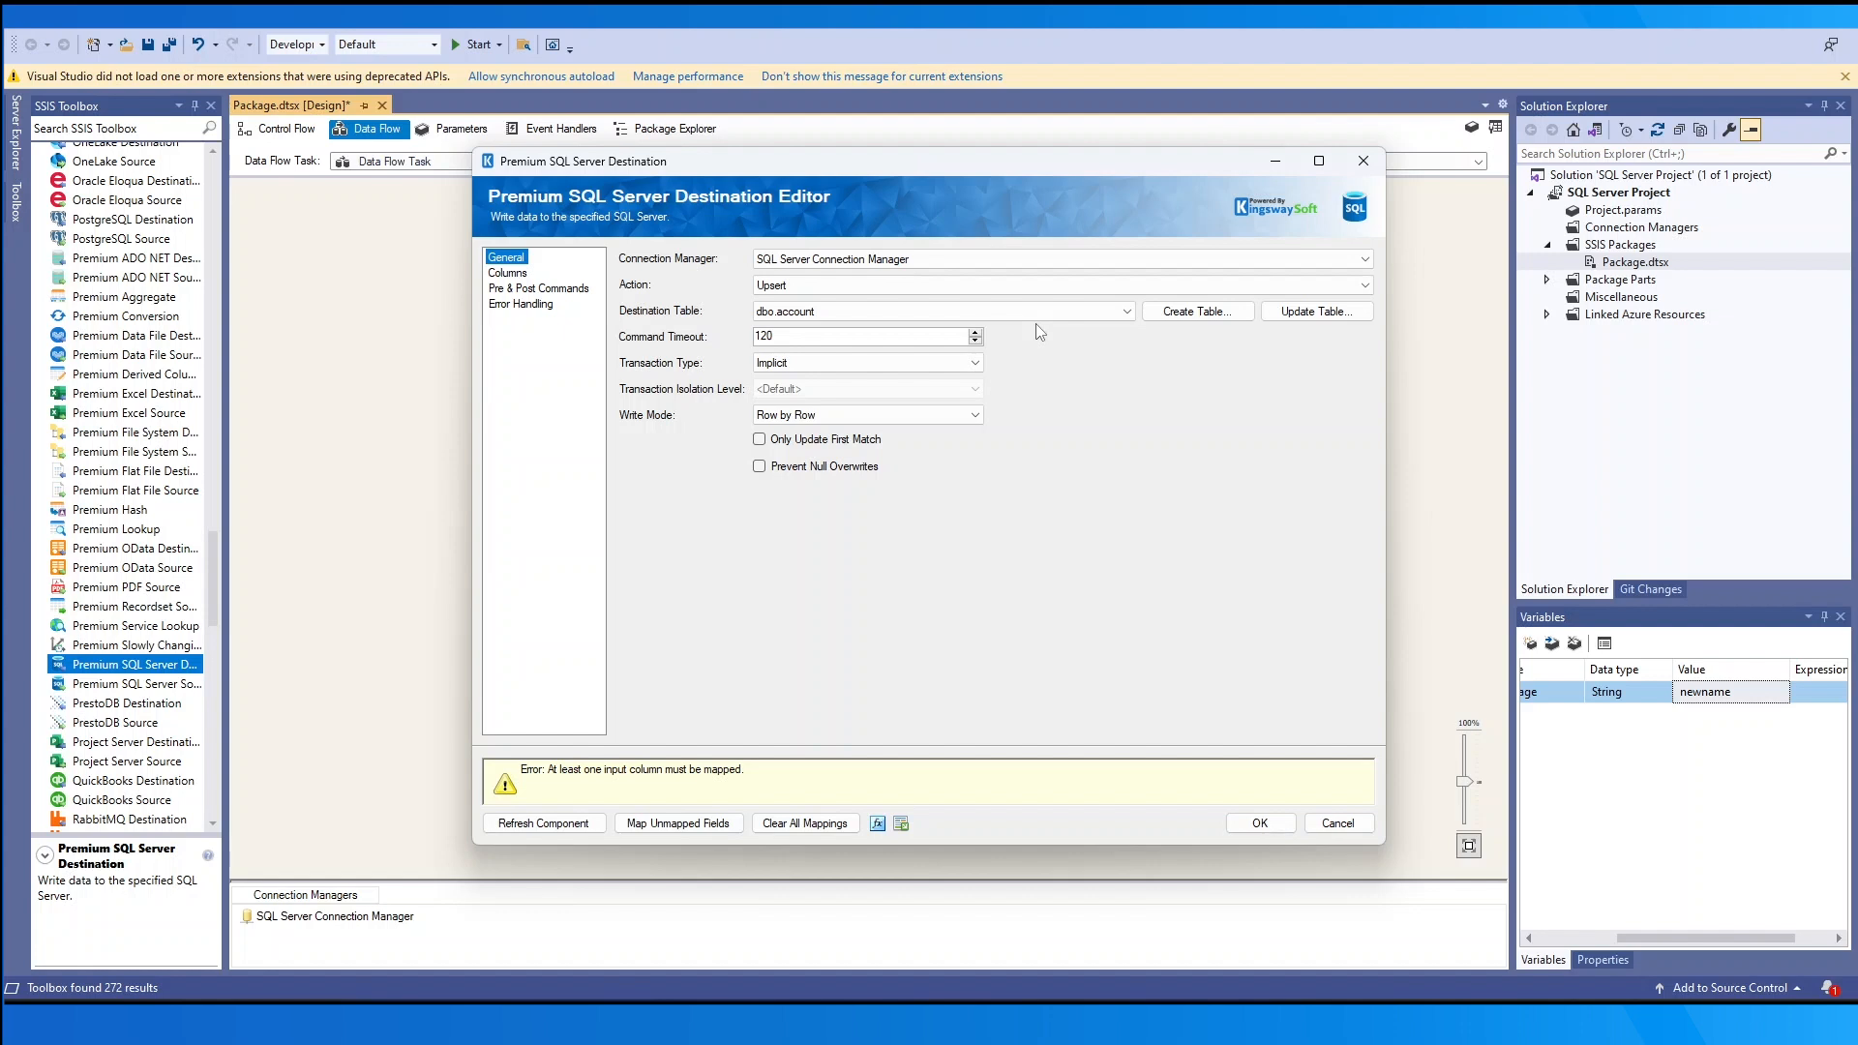
click(1040, 286)
click(1053, 341)
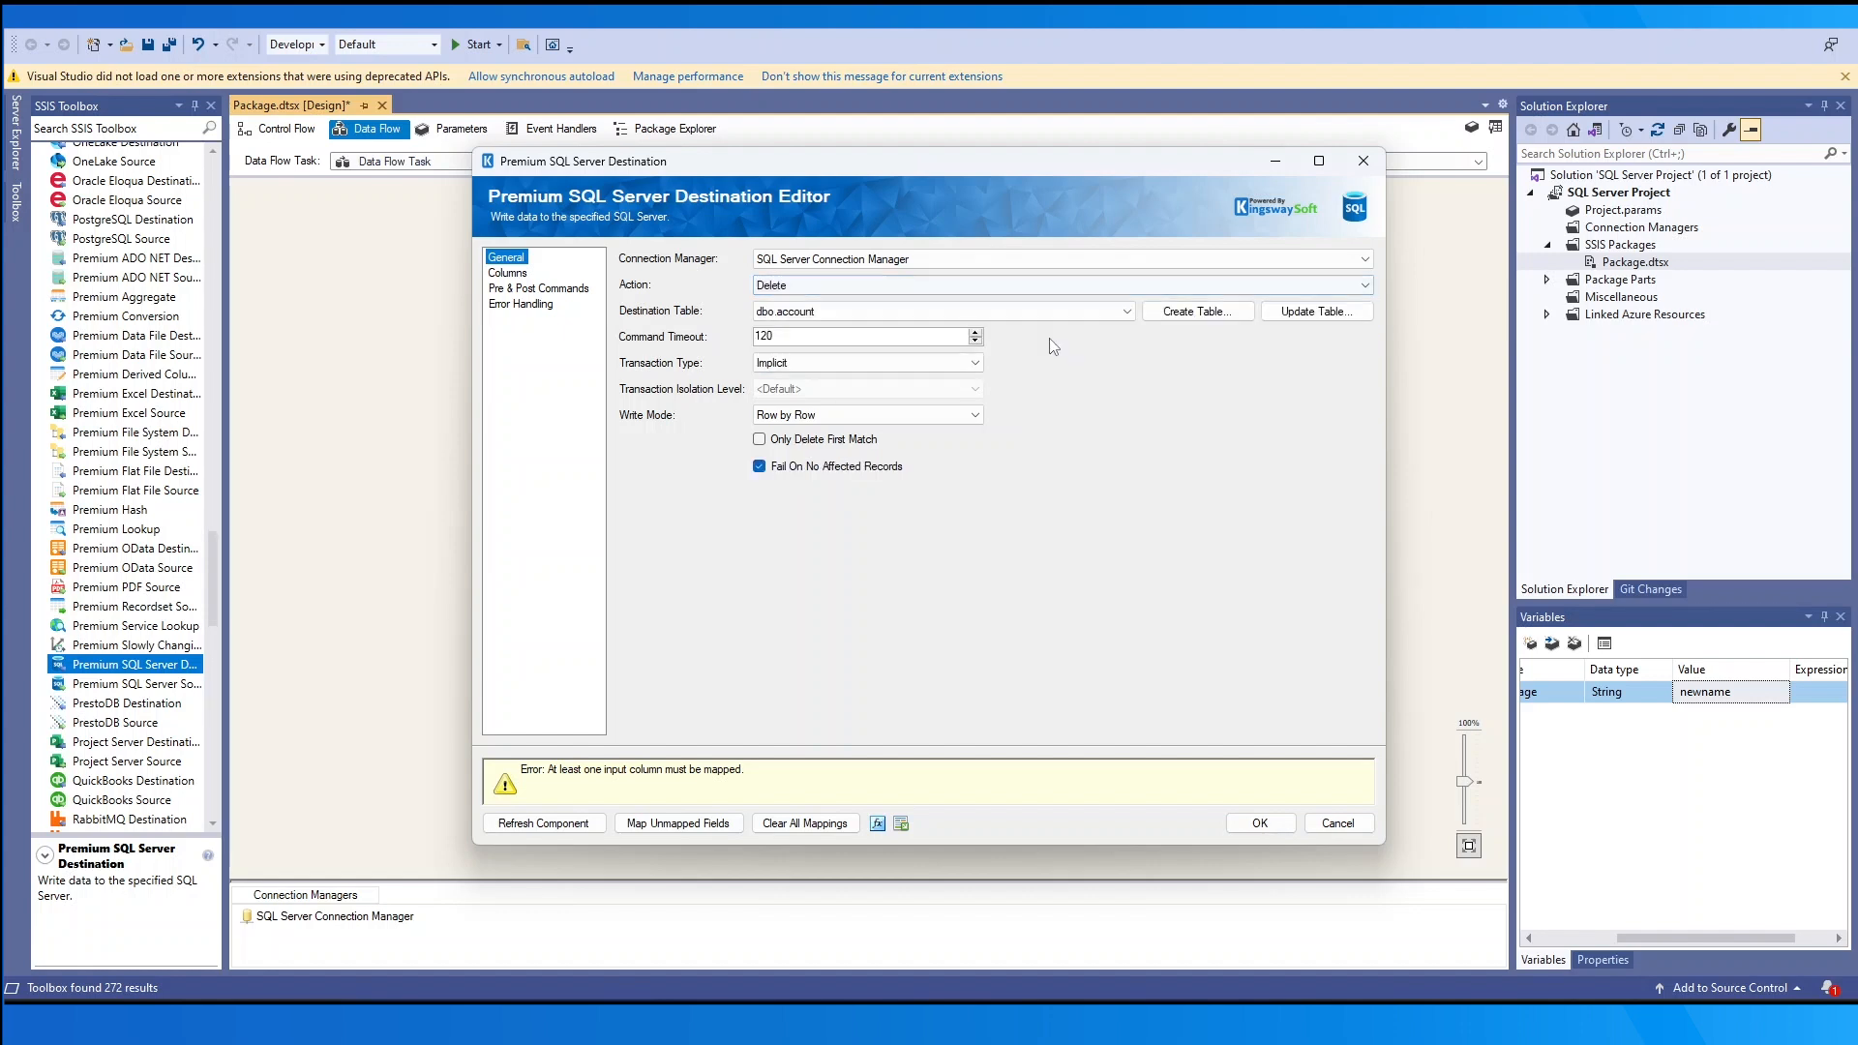
click(1030, 287)
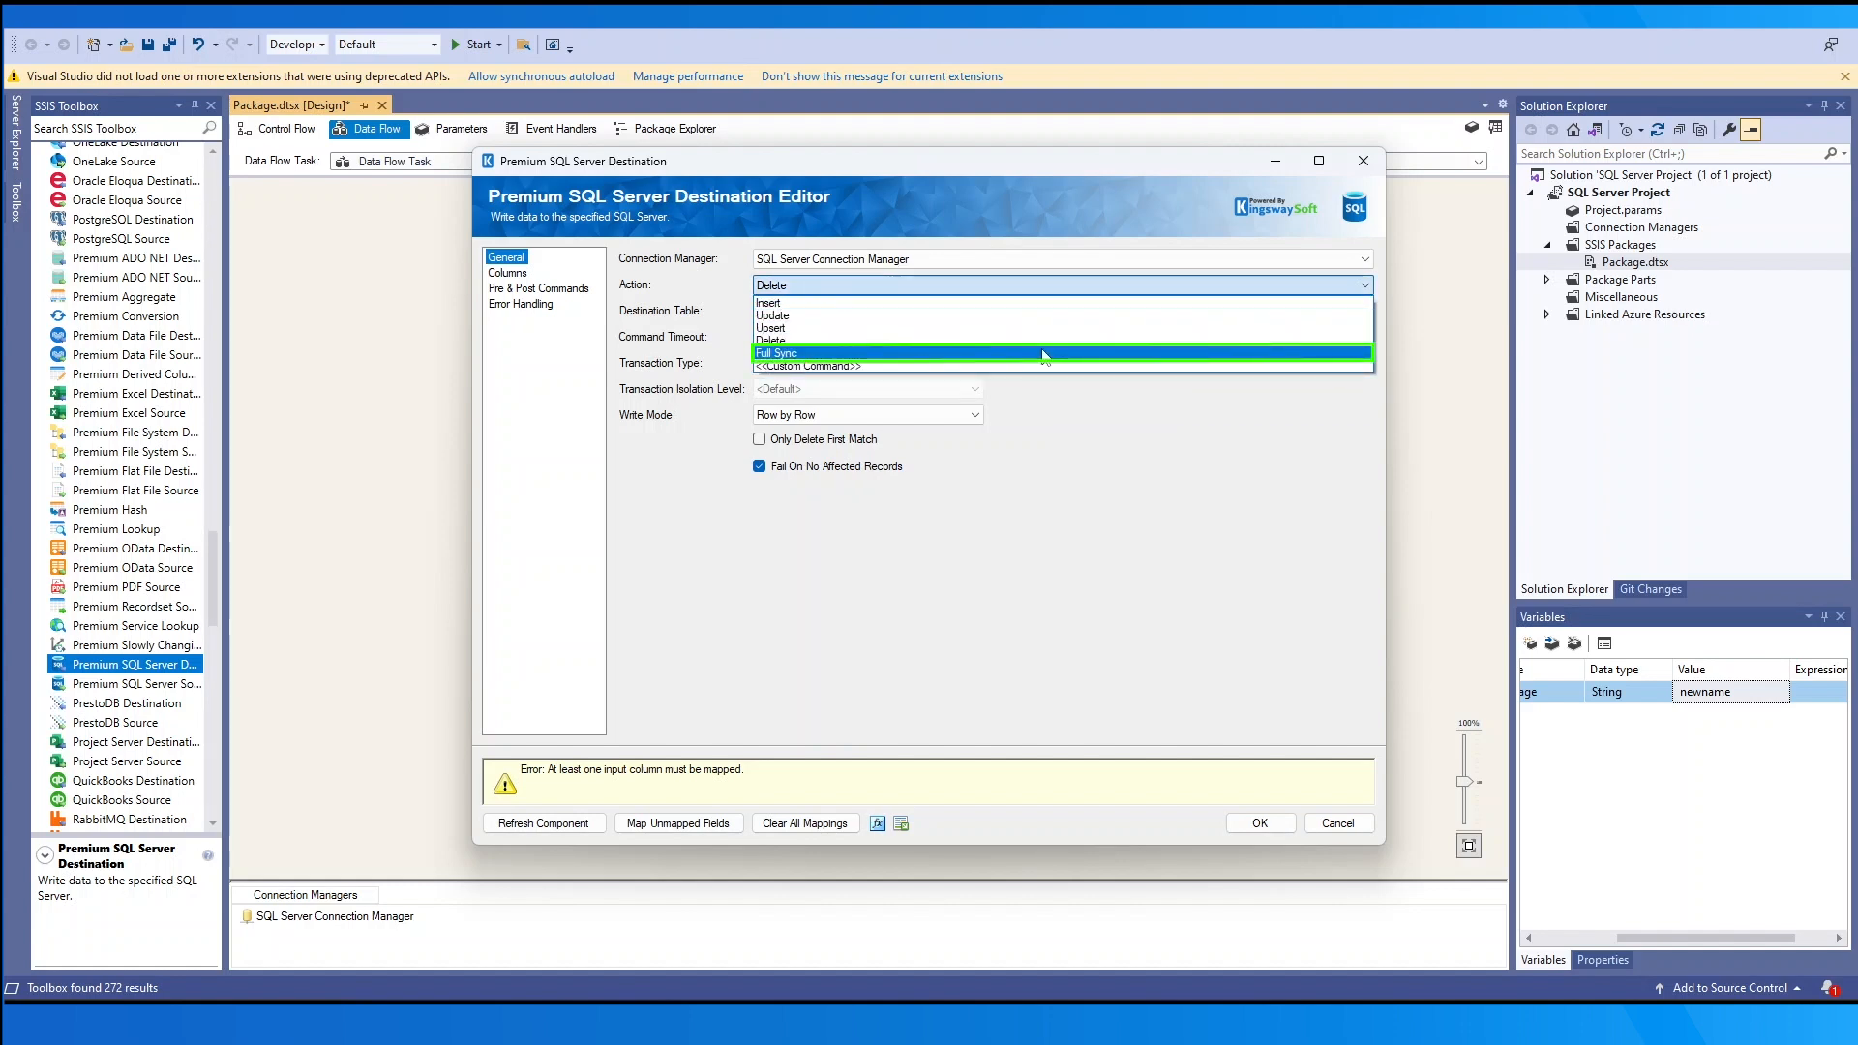
click(1043, 354)
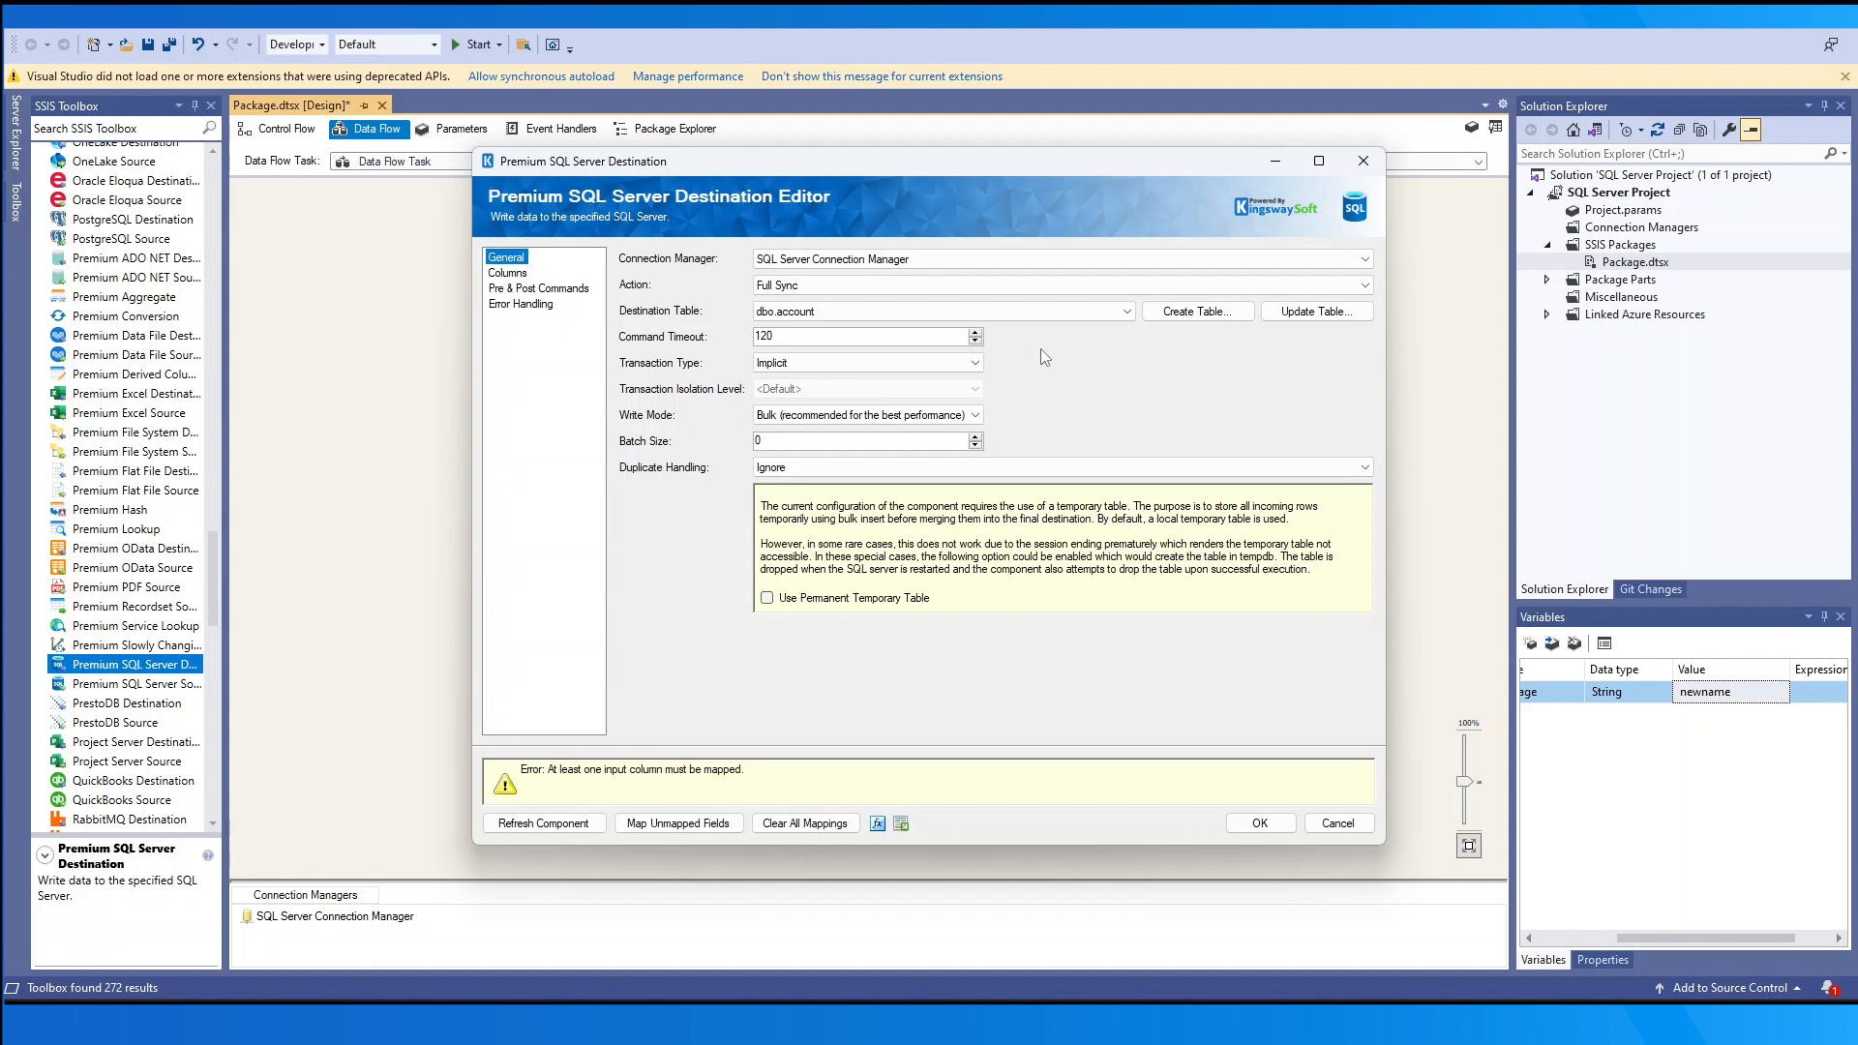
click(1025, 289)
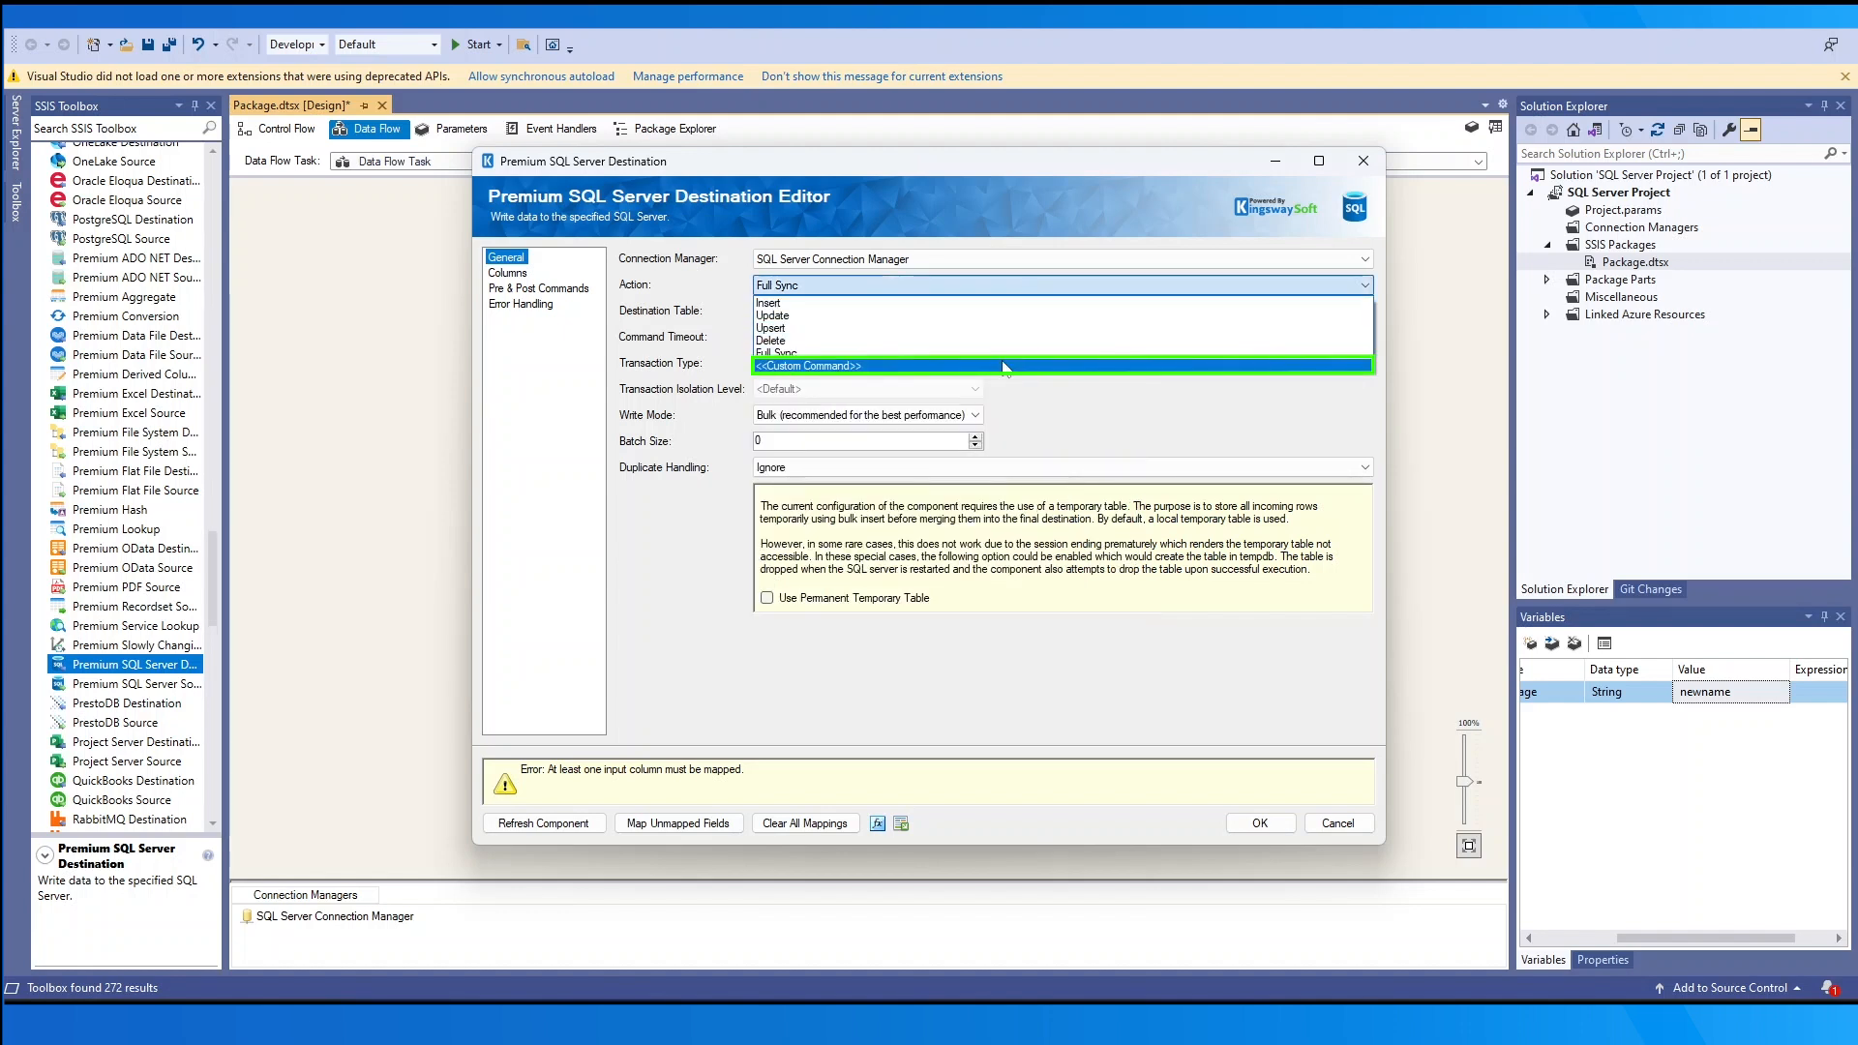
- Switch Action to a custom command and write 'ALTER TABLE' followed by User::Variable
click(1012, 365)
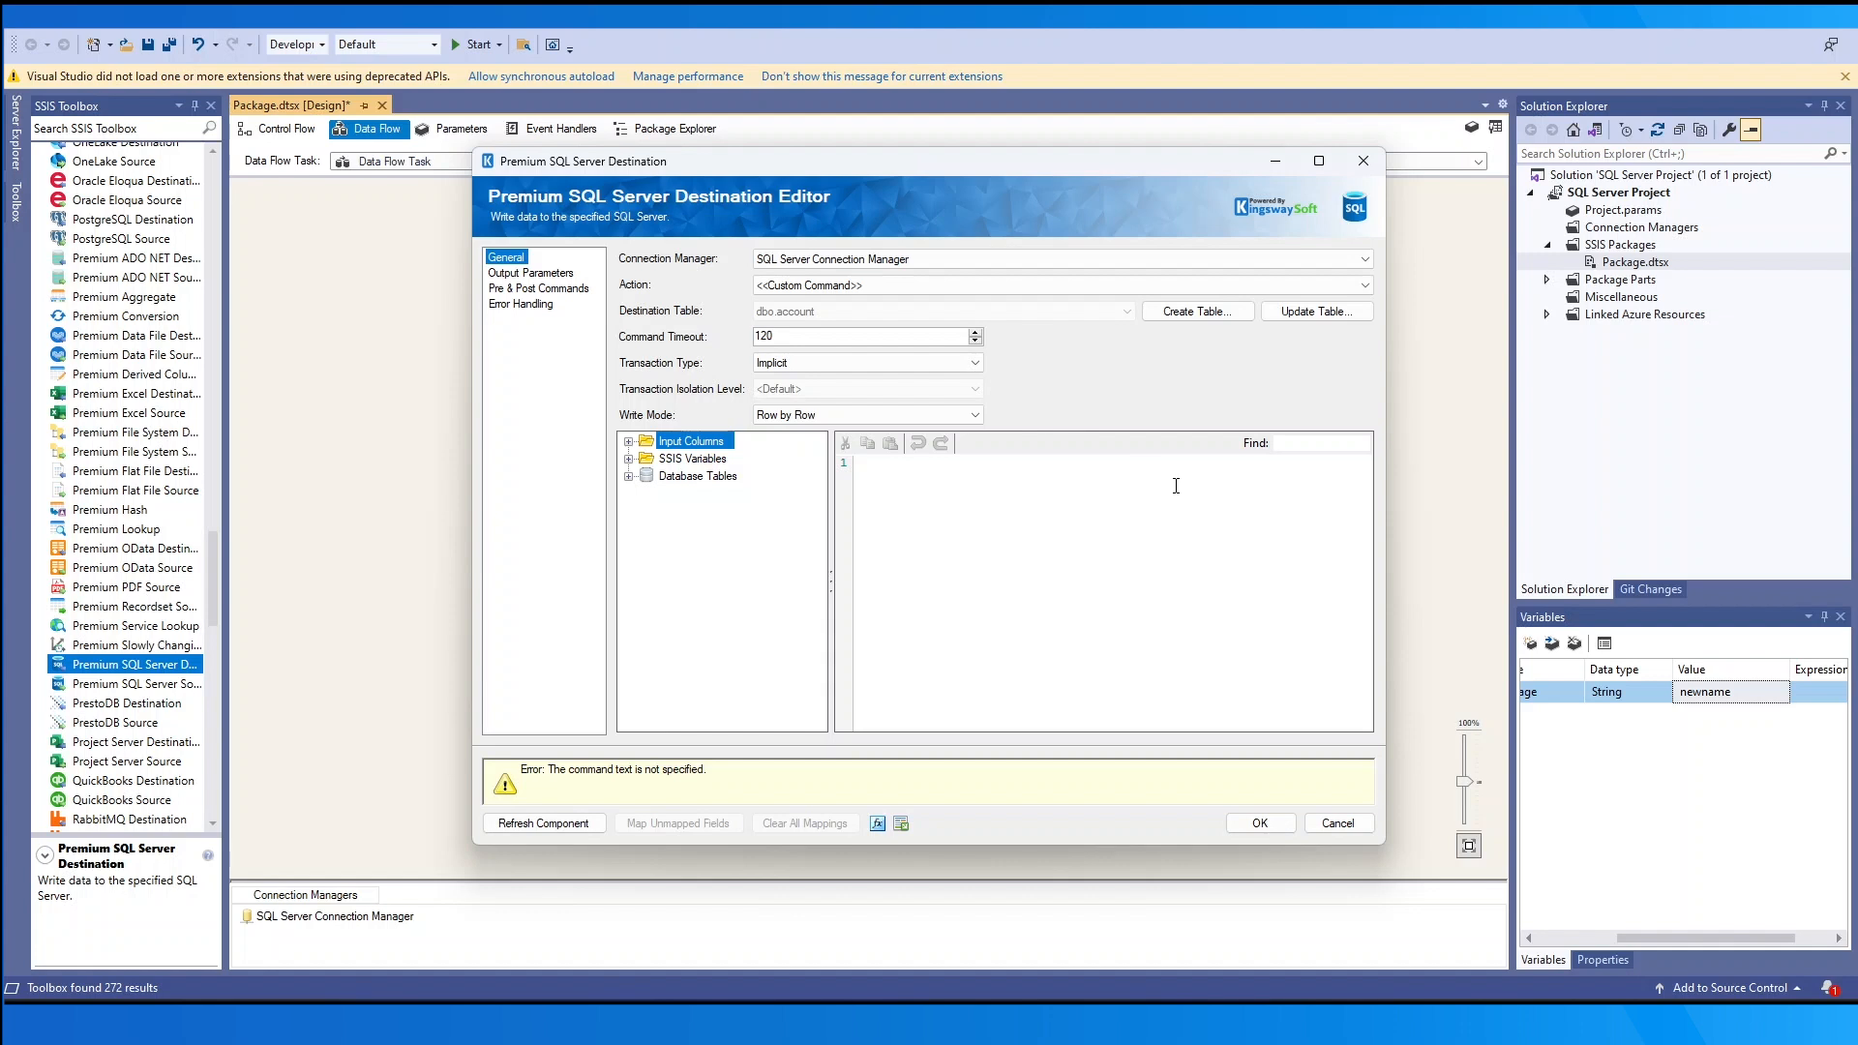
click(1000, 554)
text(ALTER TABLE)
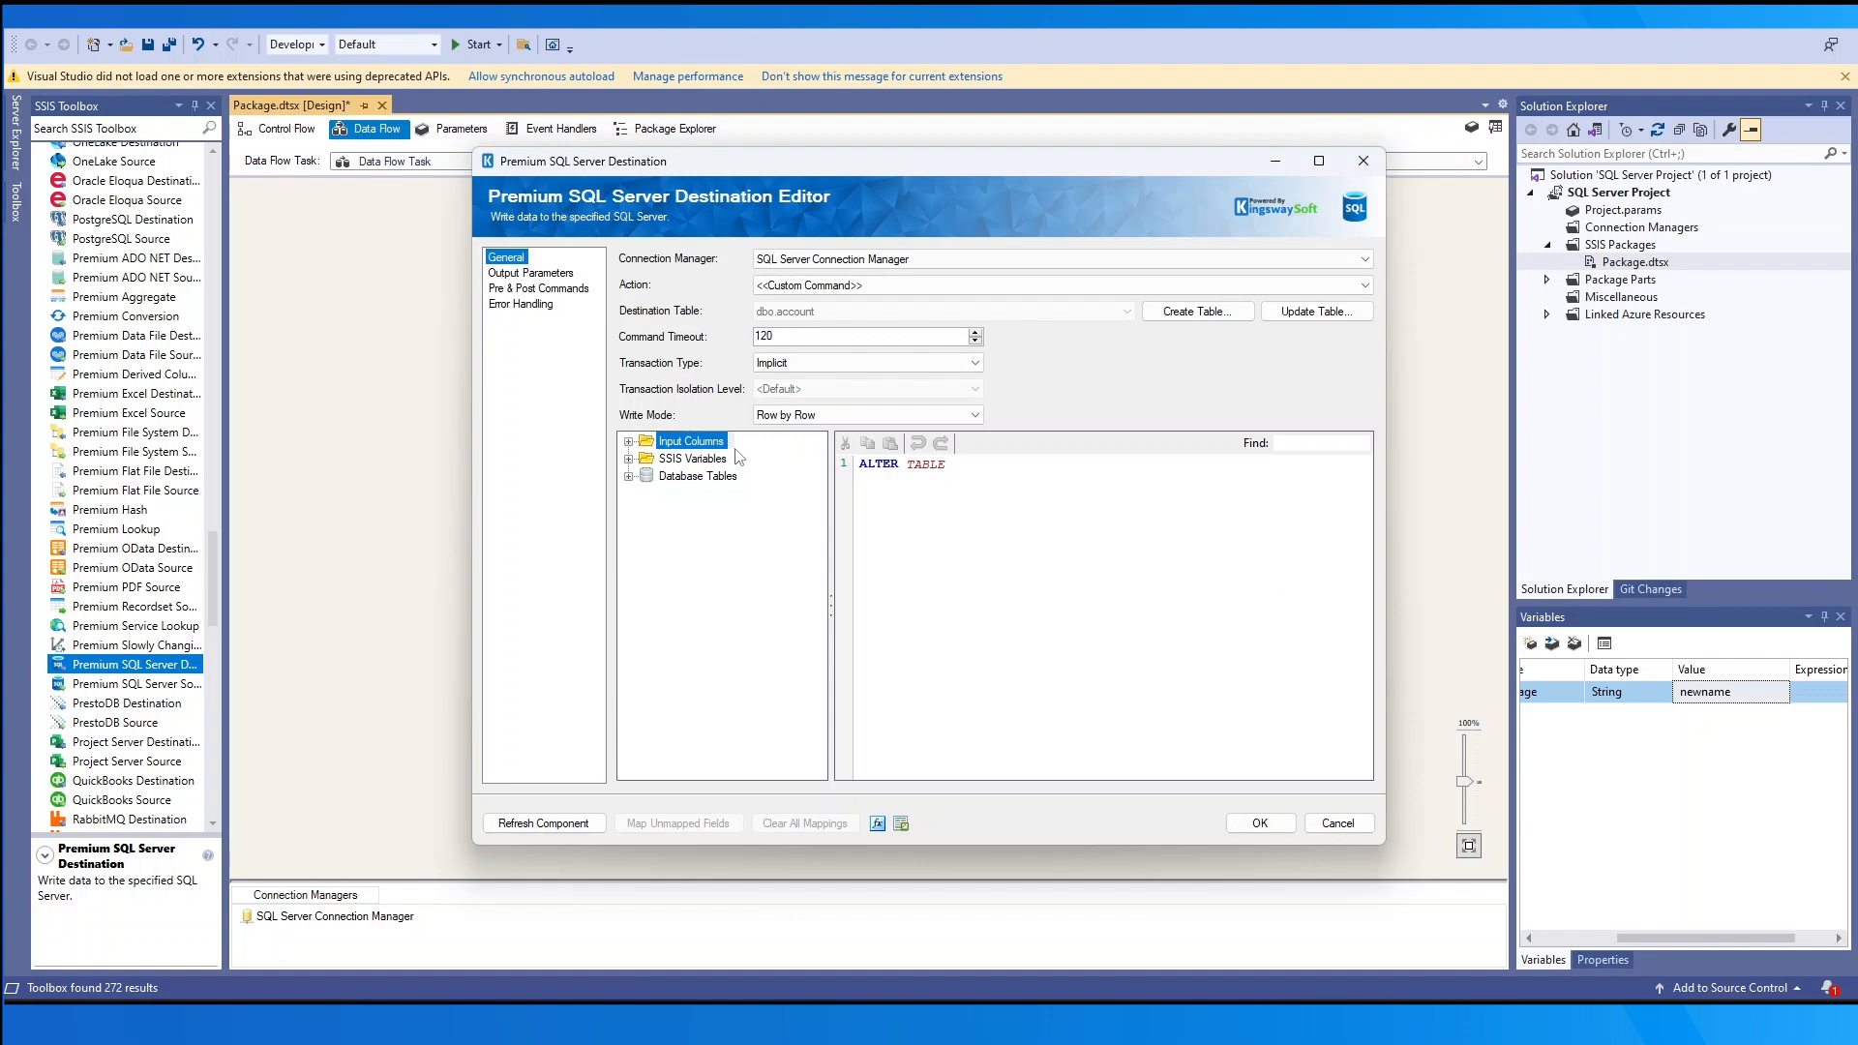
click(628, 441)
click(628, 511)
click(689, 546)
drag(689, 547, 960, 469)
- Append 'ADD Column1' to the command, then generate a CREATE TABLE script from upstream columns
text(ADD)
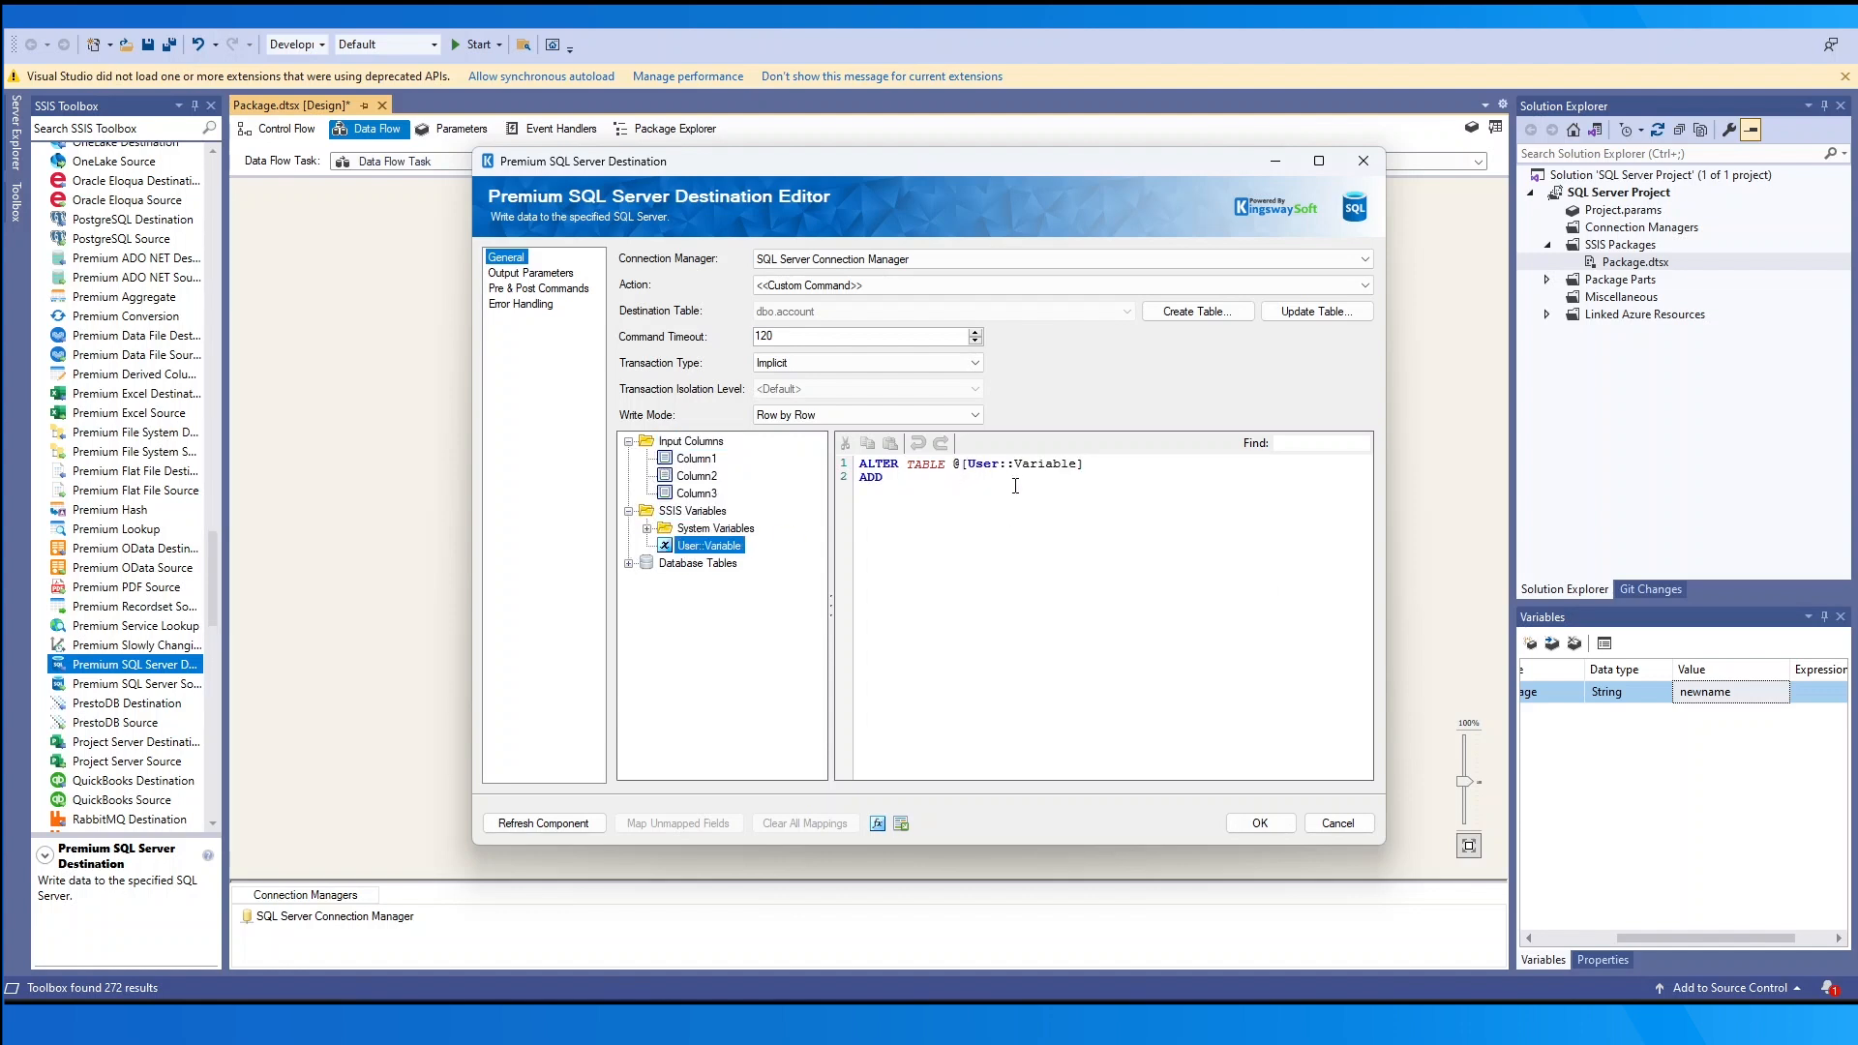
drag(697, 459, 943, 509)
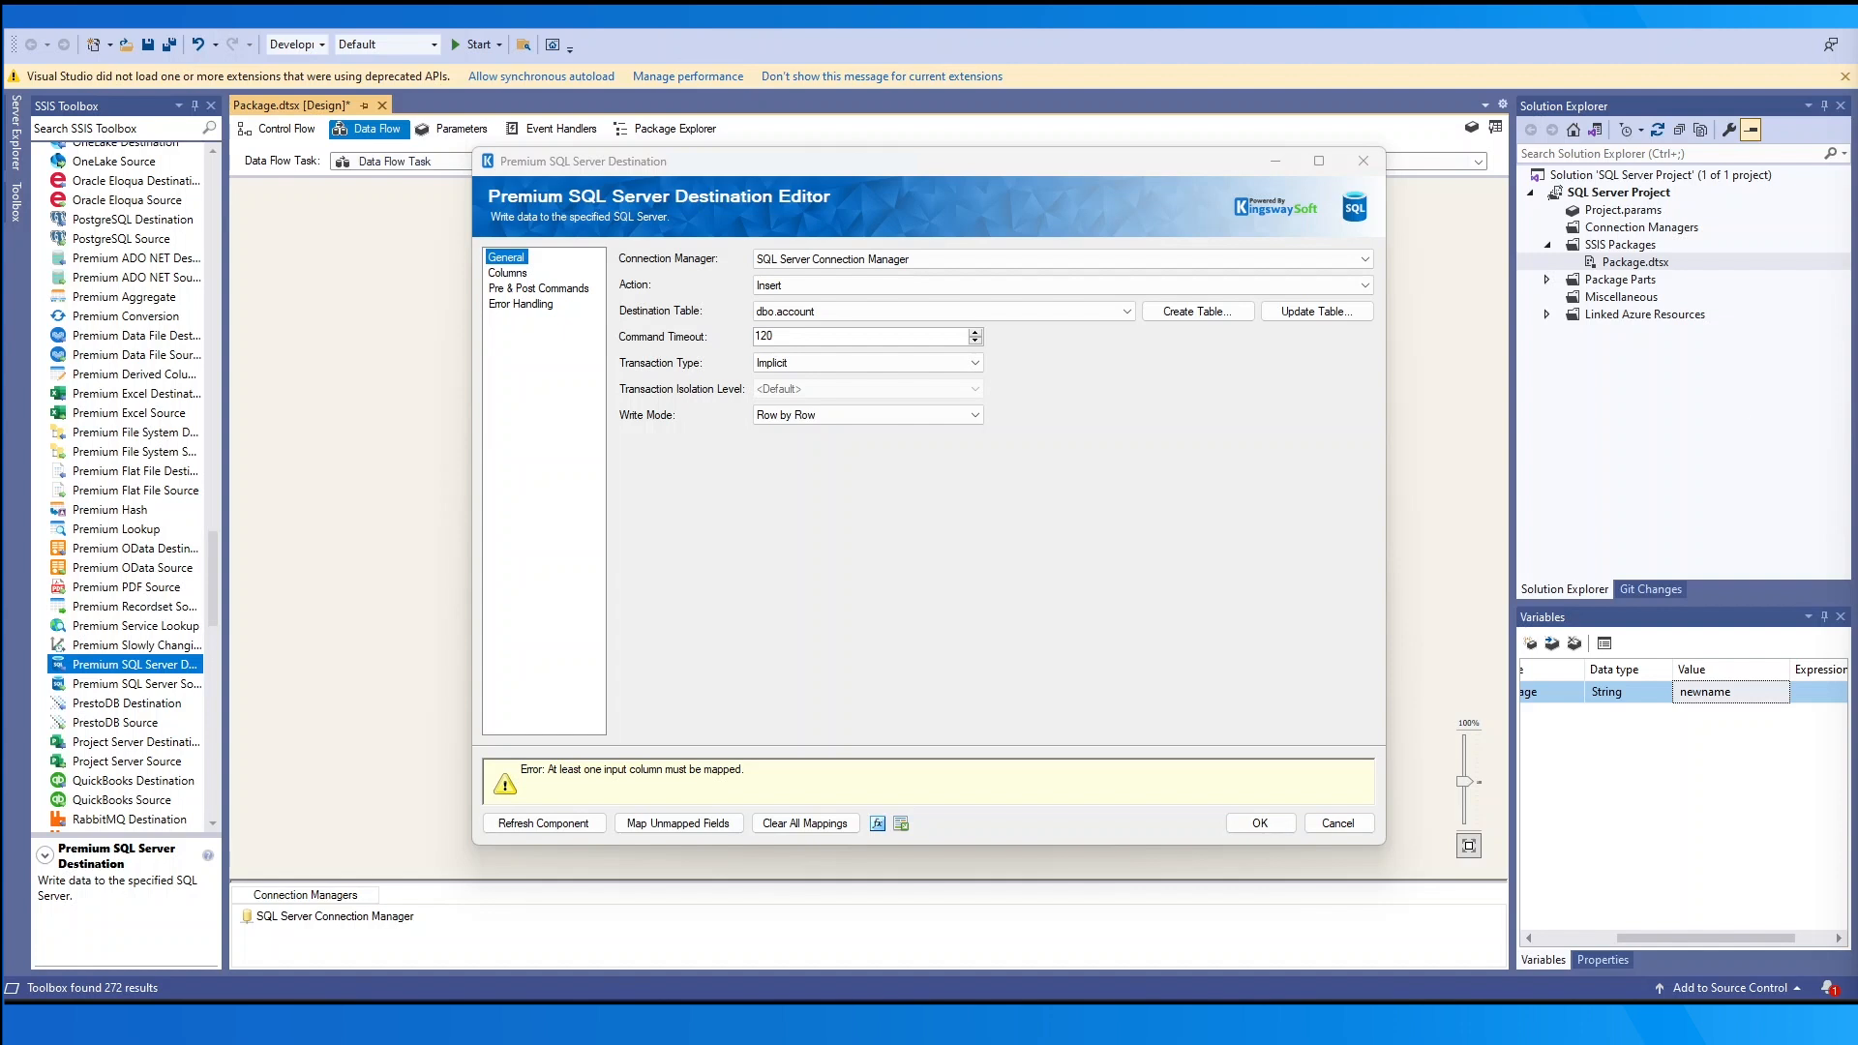
click(1227, 410)
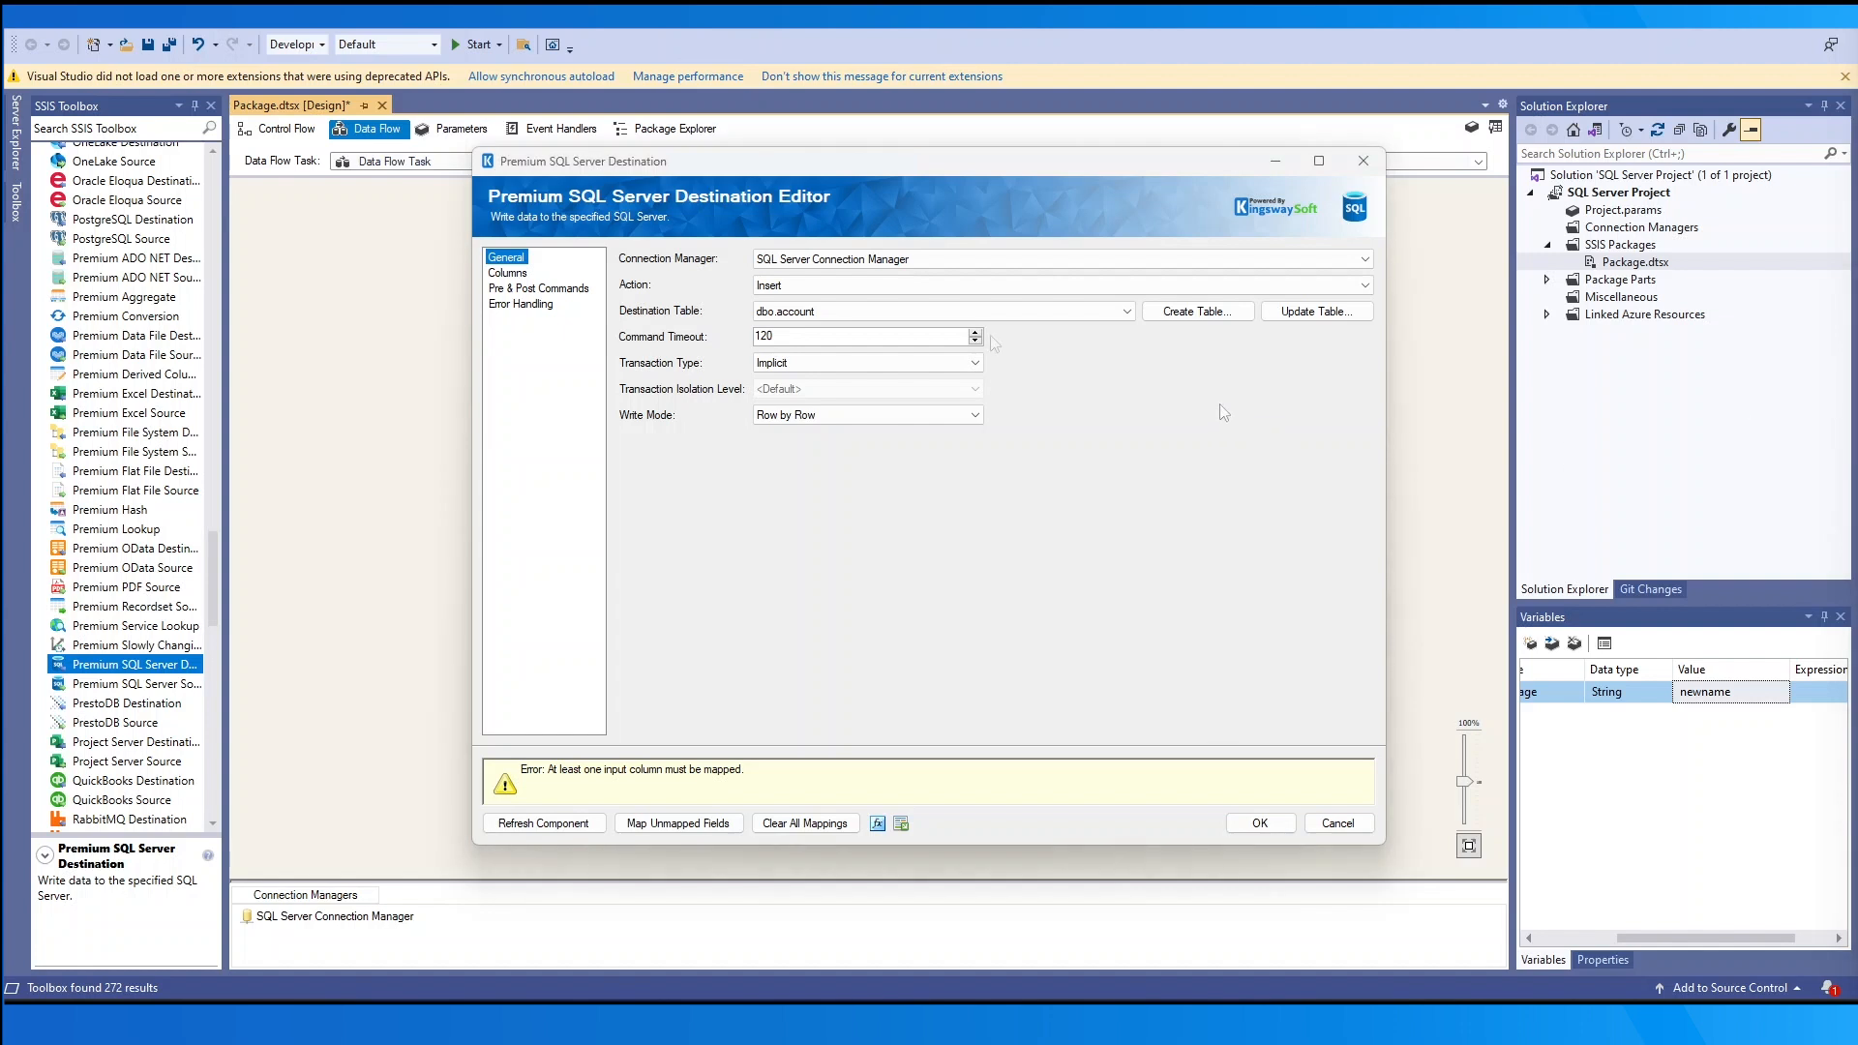
click(1159, 315)
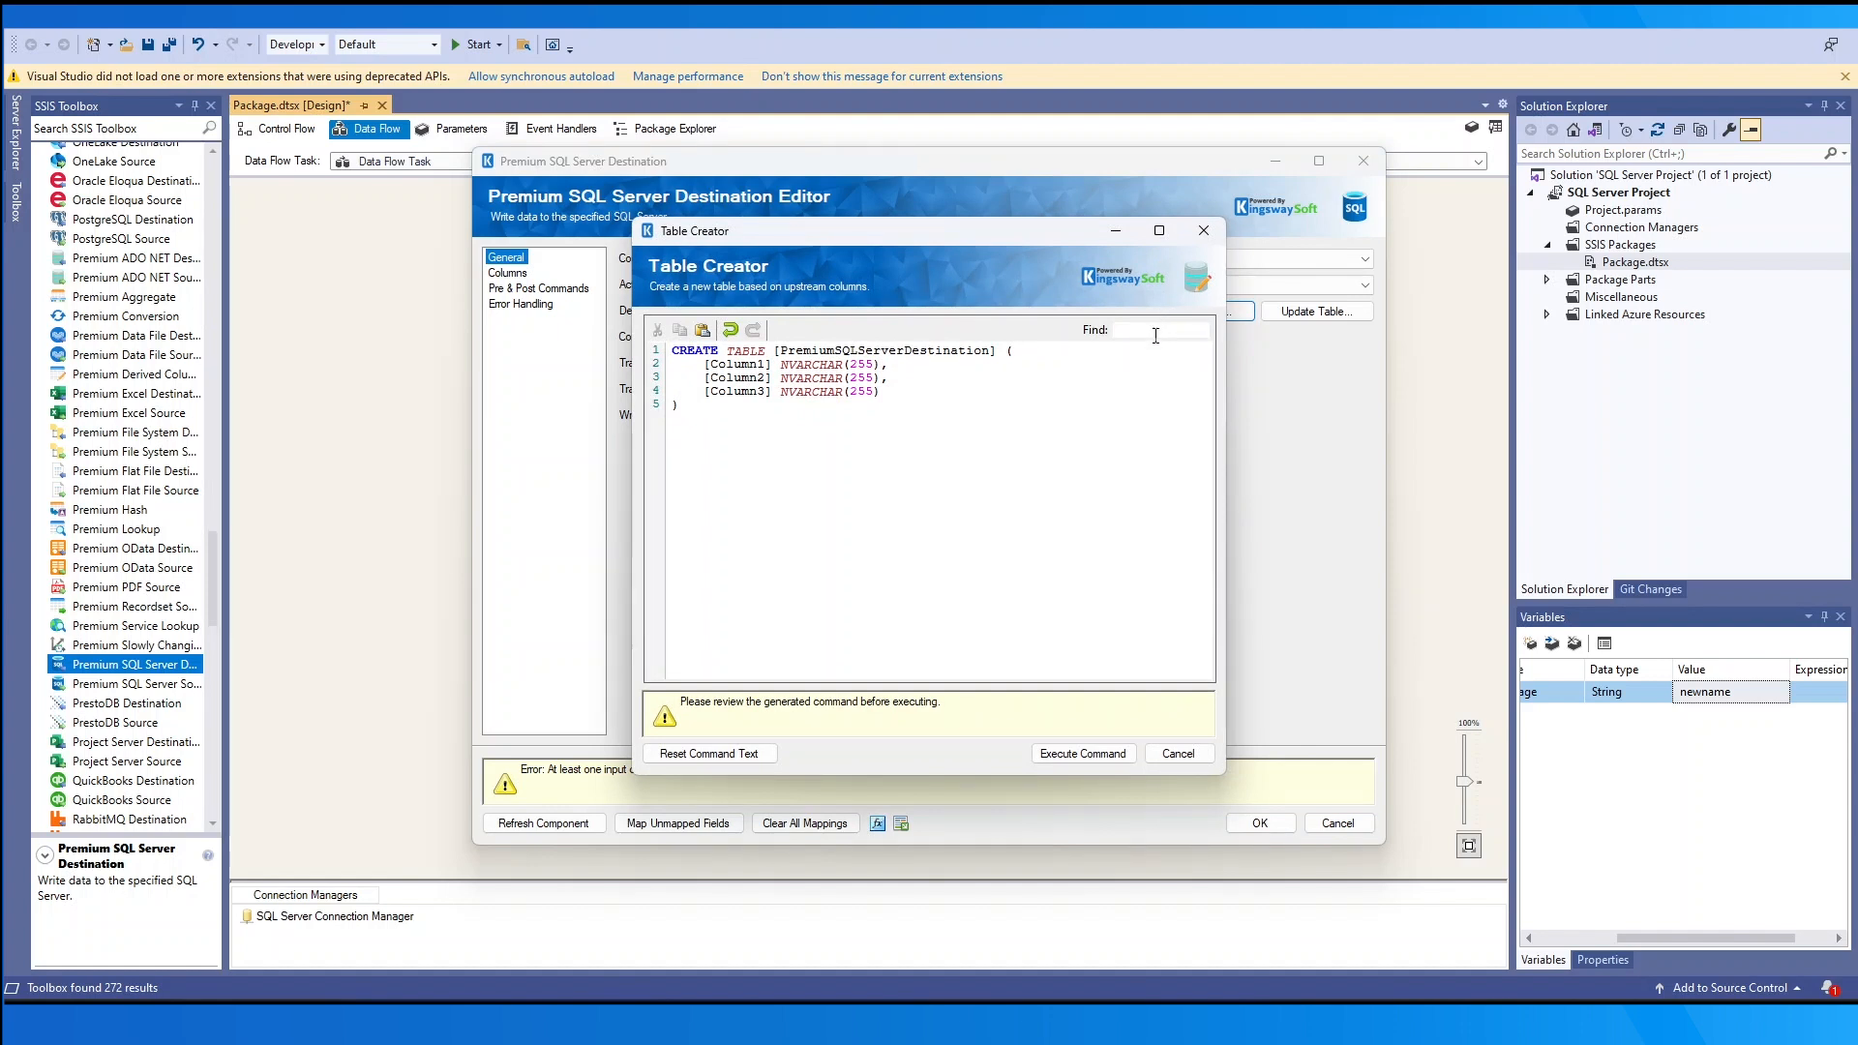
- Delete the Column3 line, cancel the Table Creator, and close the Table Updater without changes
drag(886, 392, 609, 390)
key(Delete)
click(1178, 753)
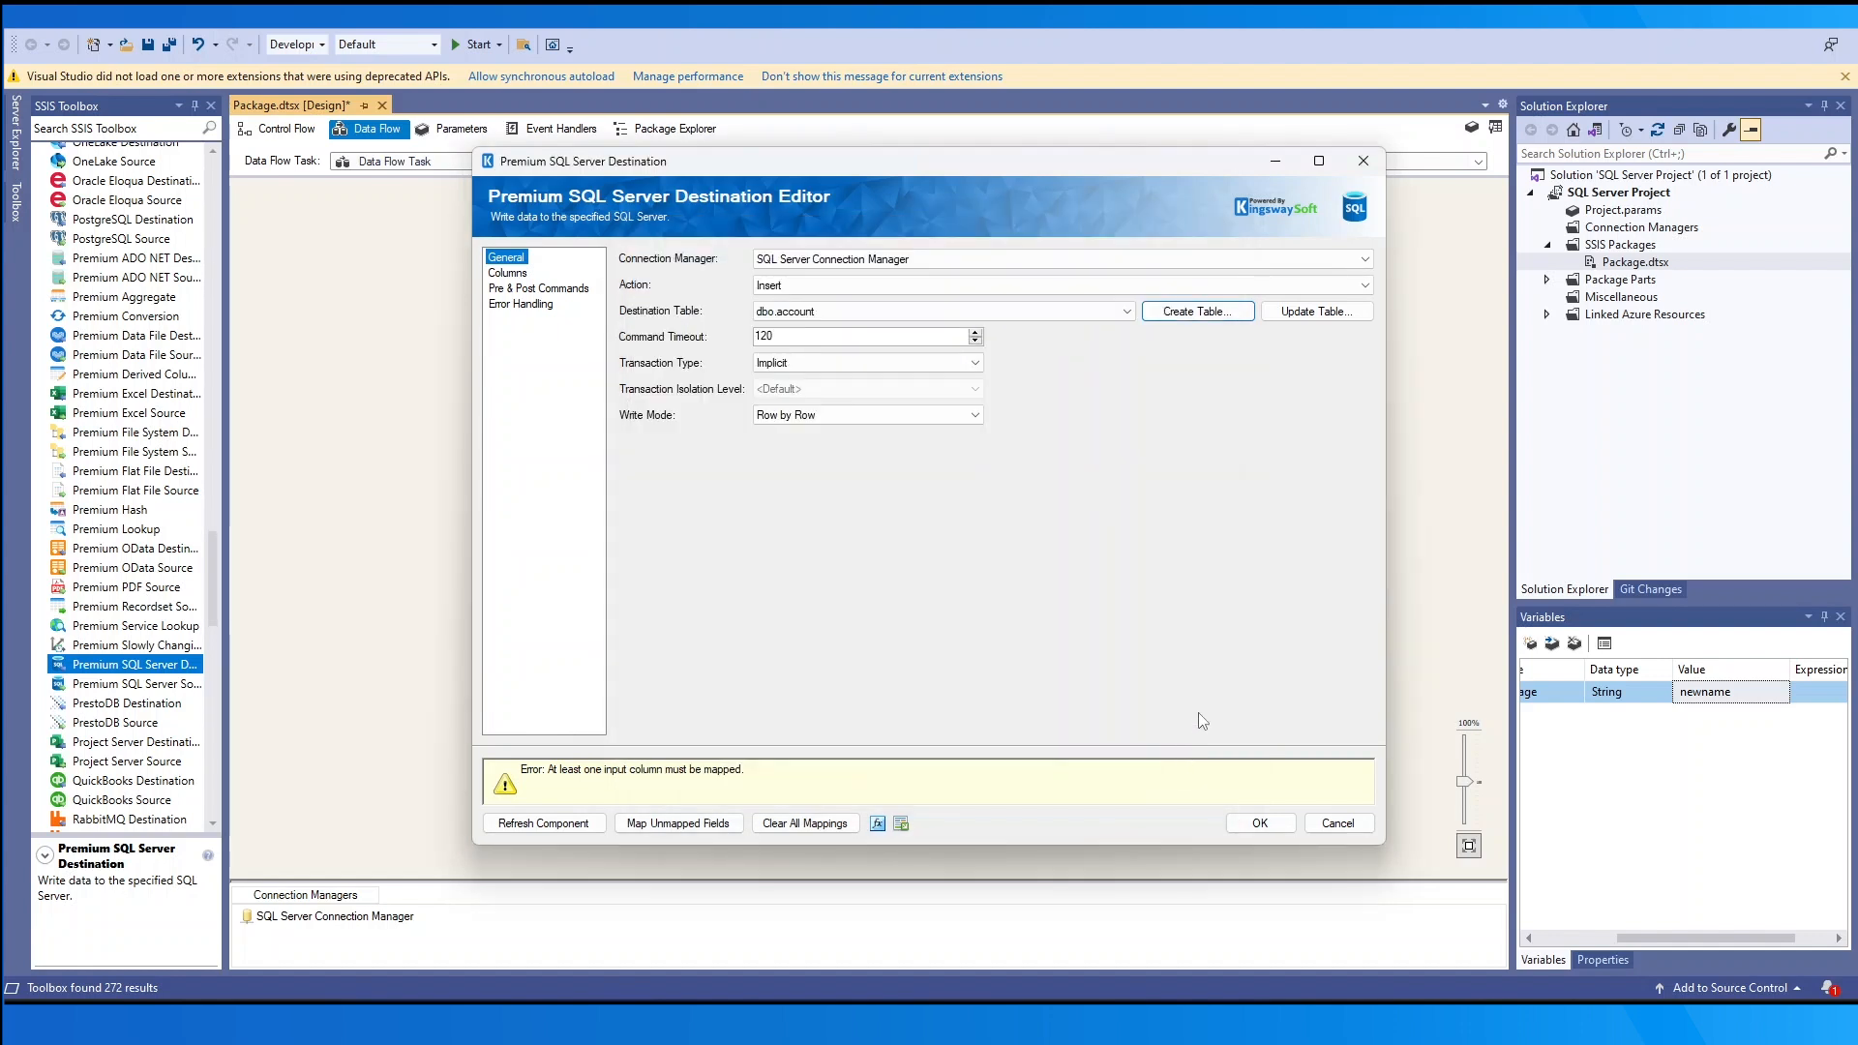
click(1288, 316)
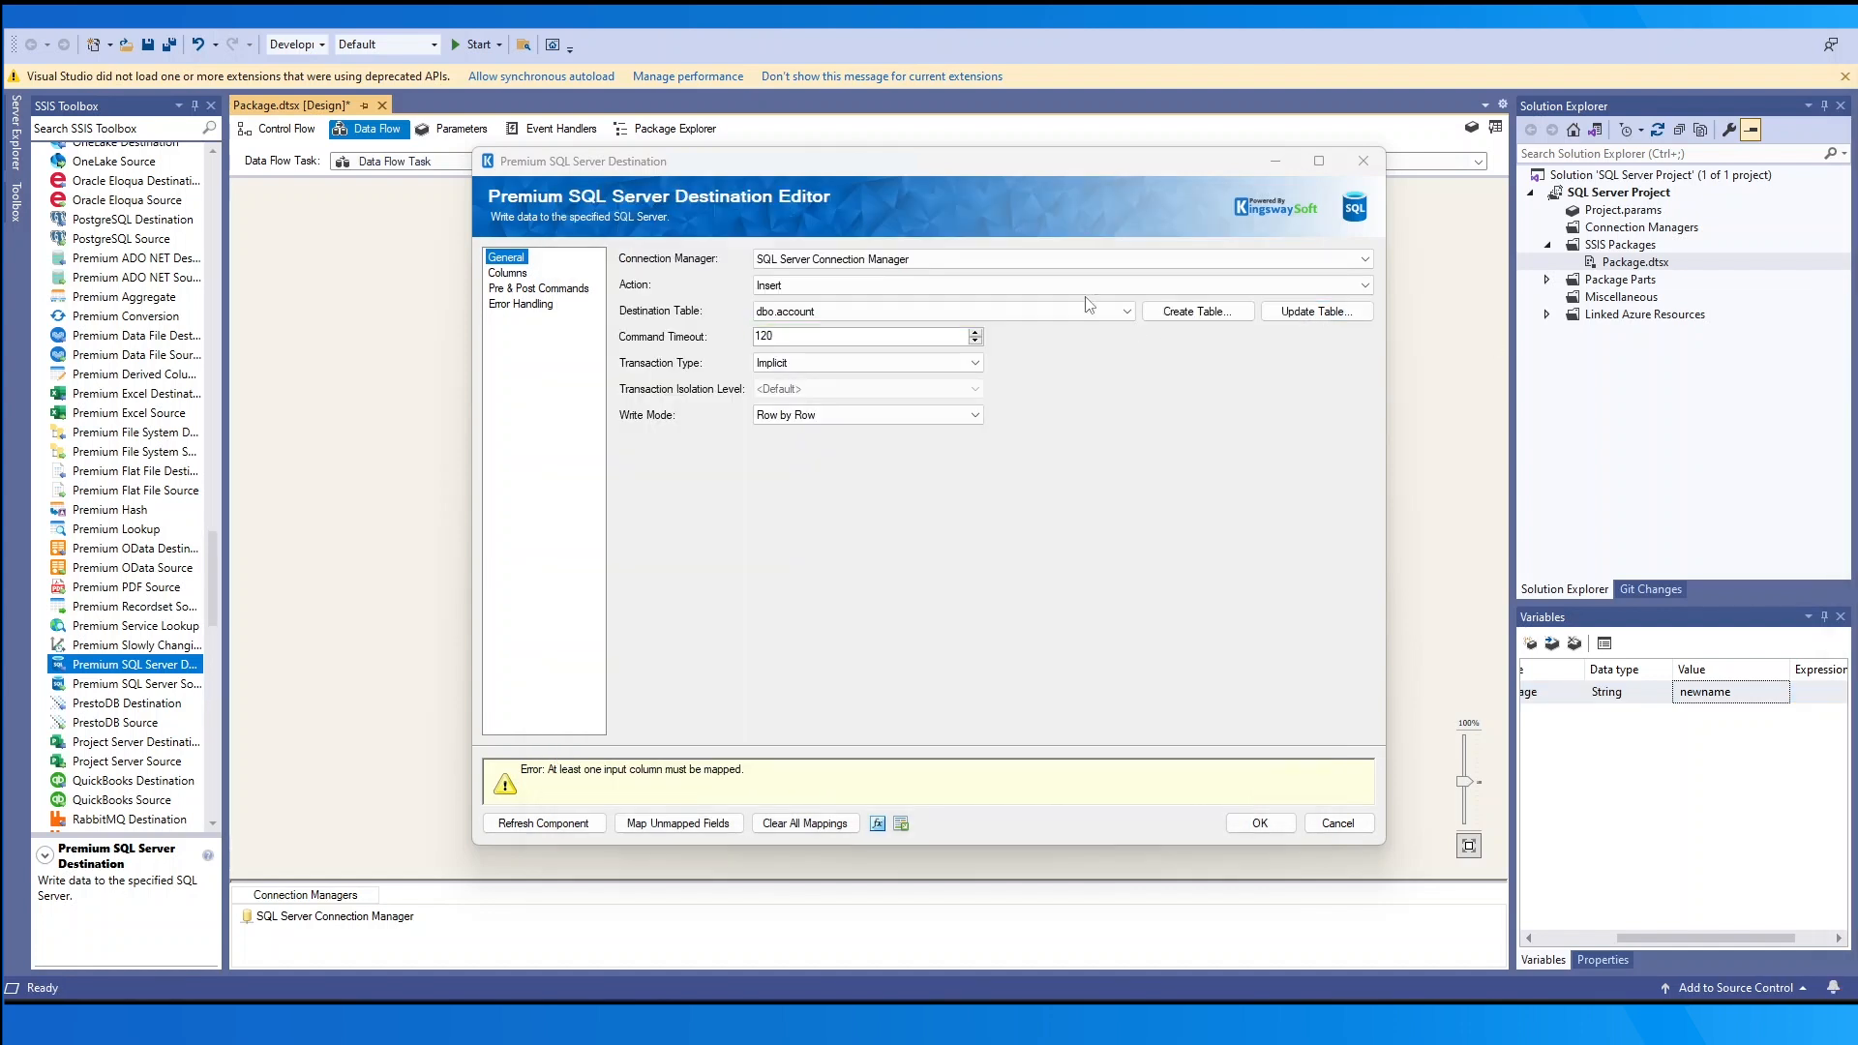
click(1268, 524)
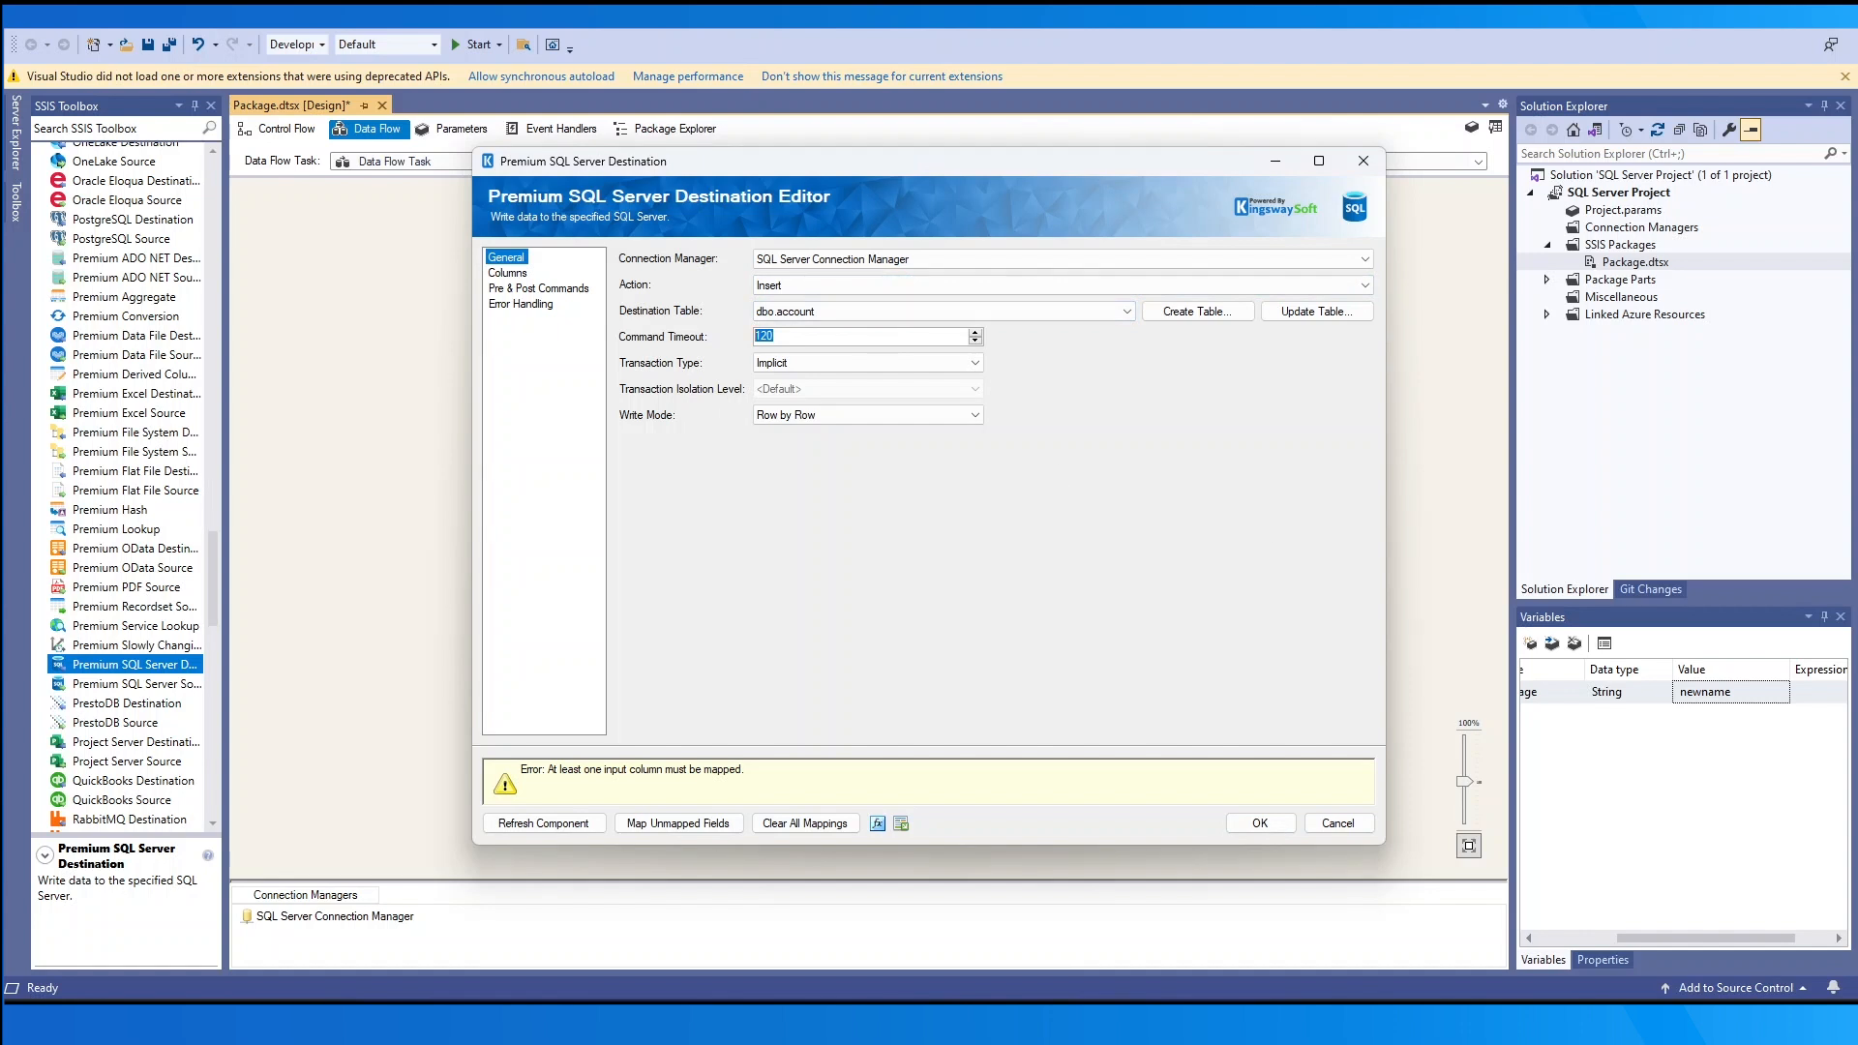
- Set Transaction Type to Explicit, Isolation Level to <Default>, Write Mode to Bulk, then refresh the component
click(975, 365)
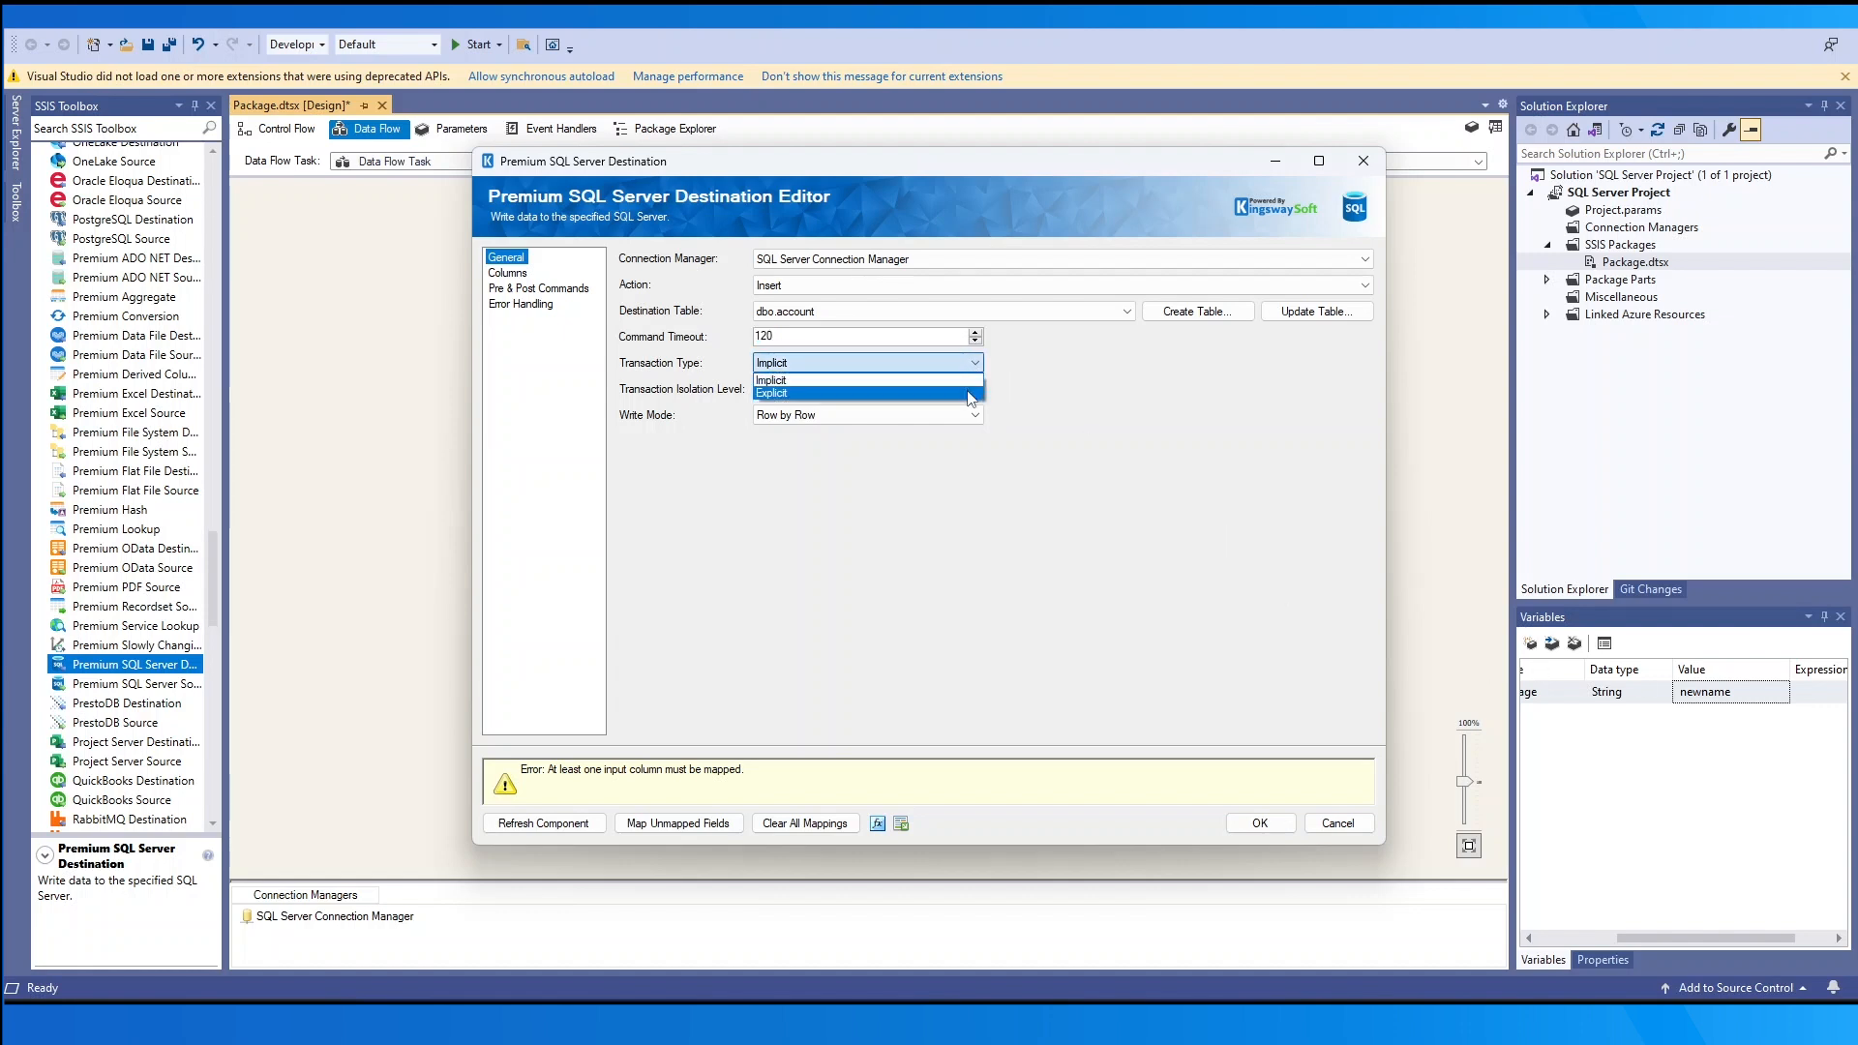
click(973, 393)
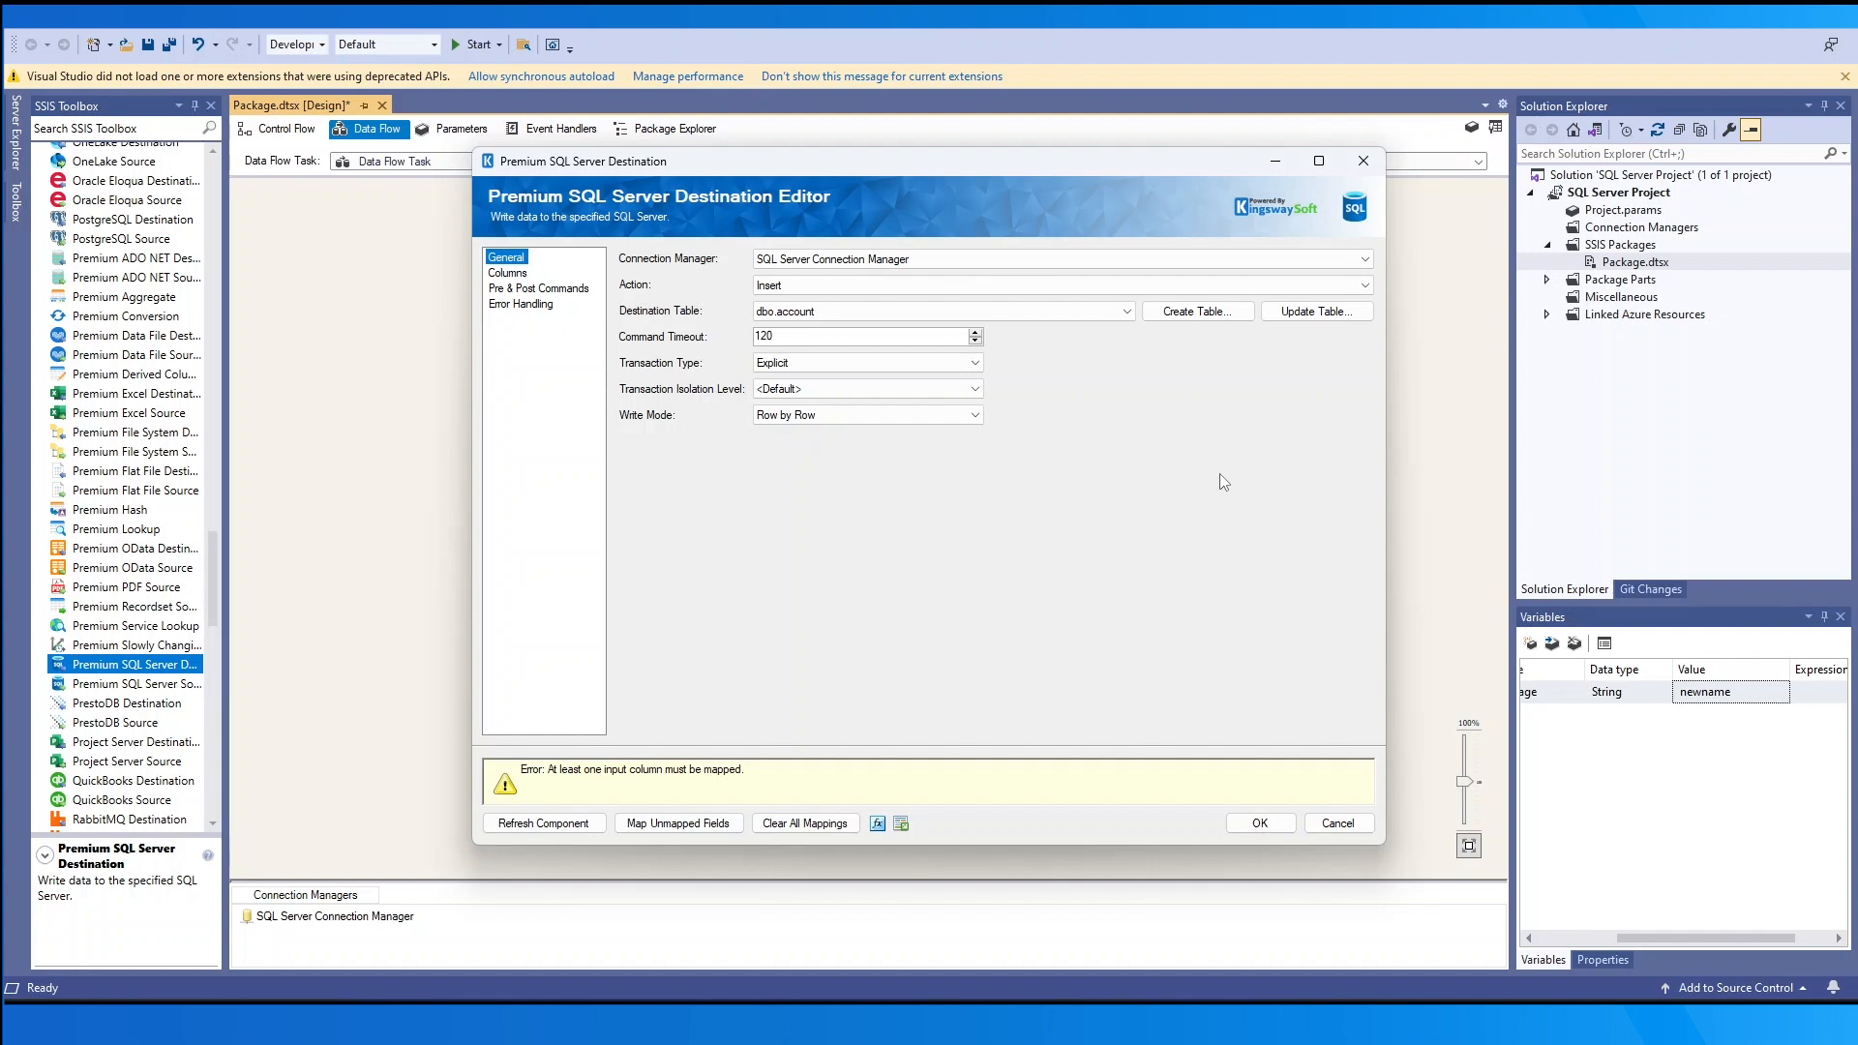
click(975, 389)
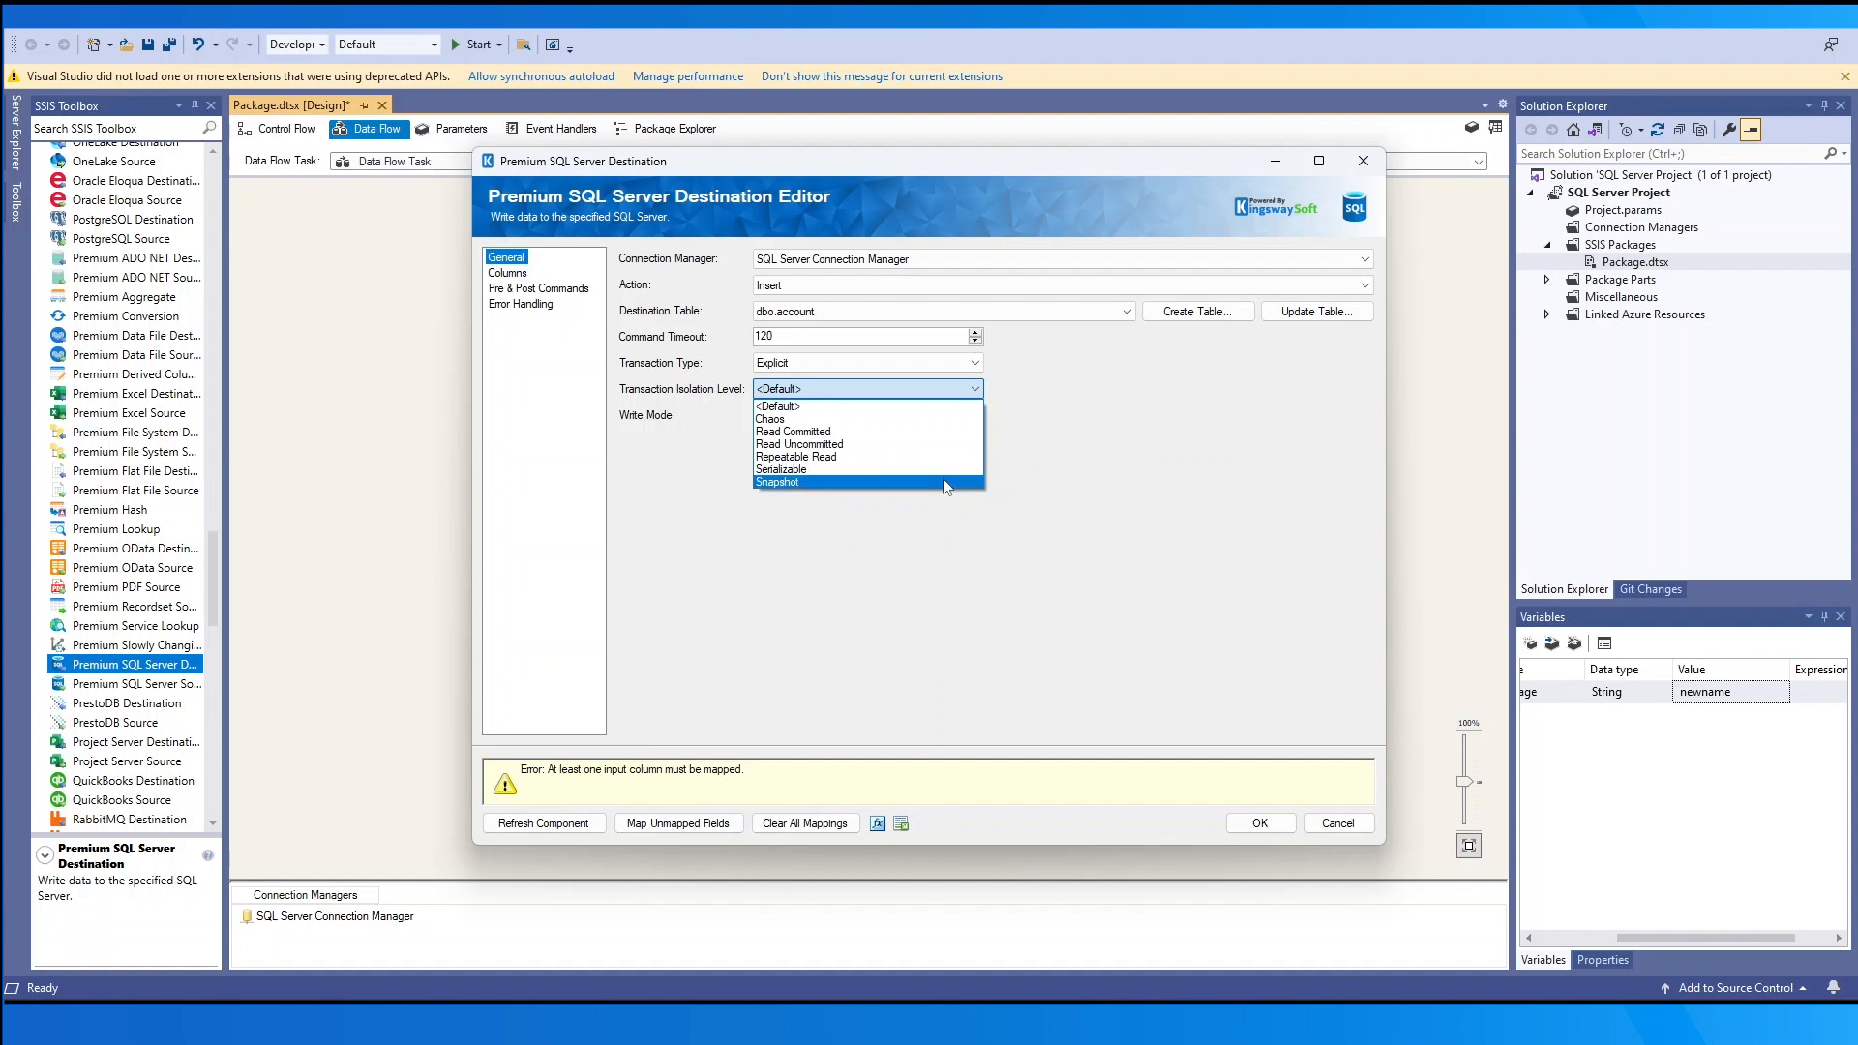
click(1117, 480)
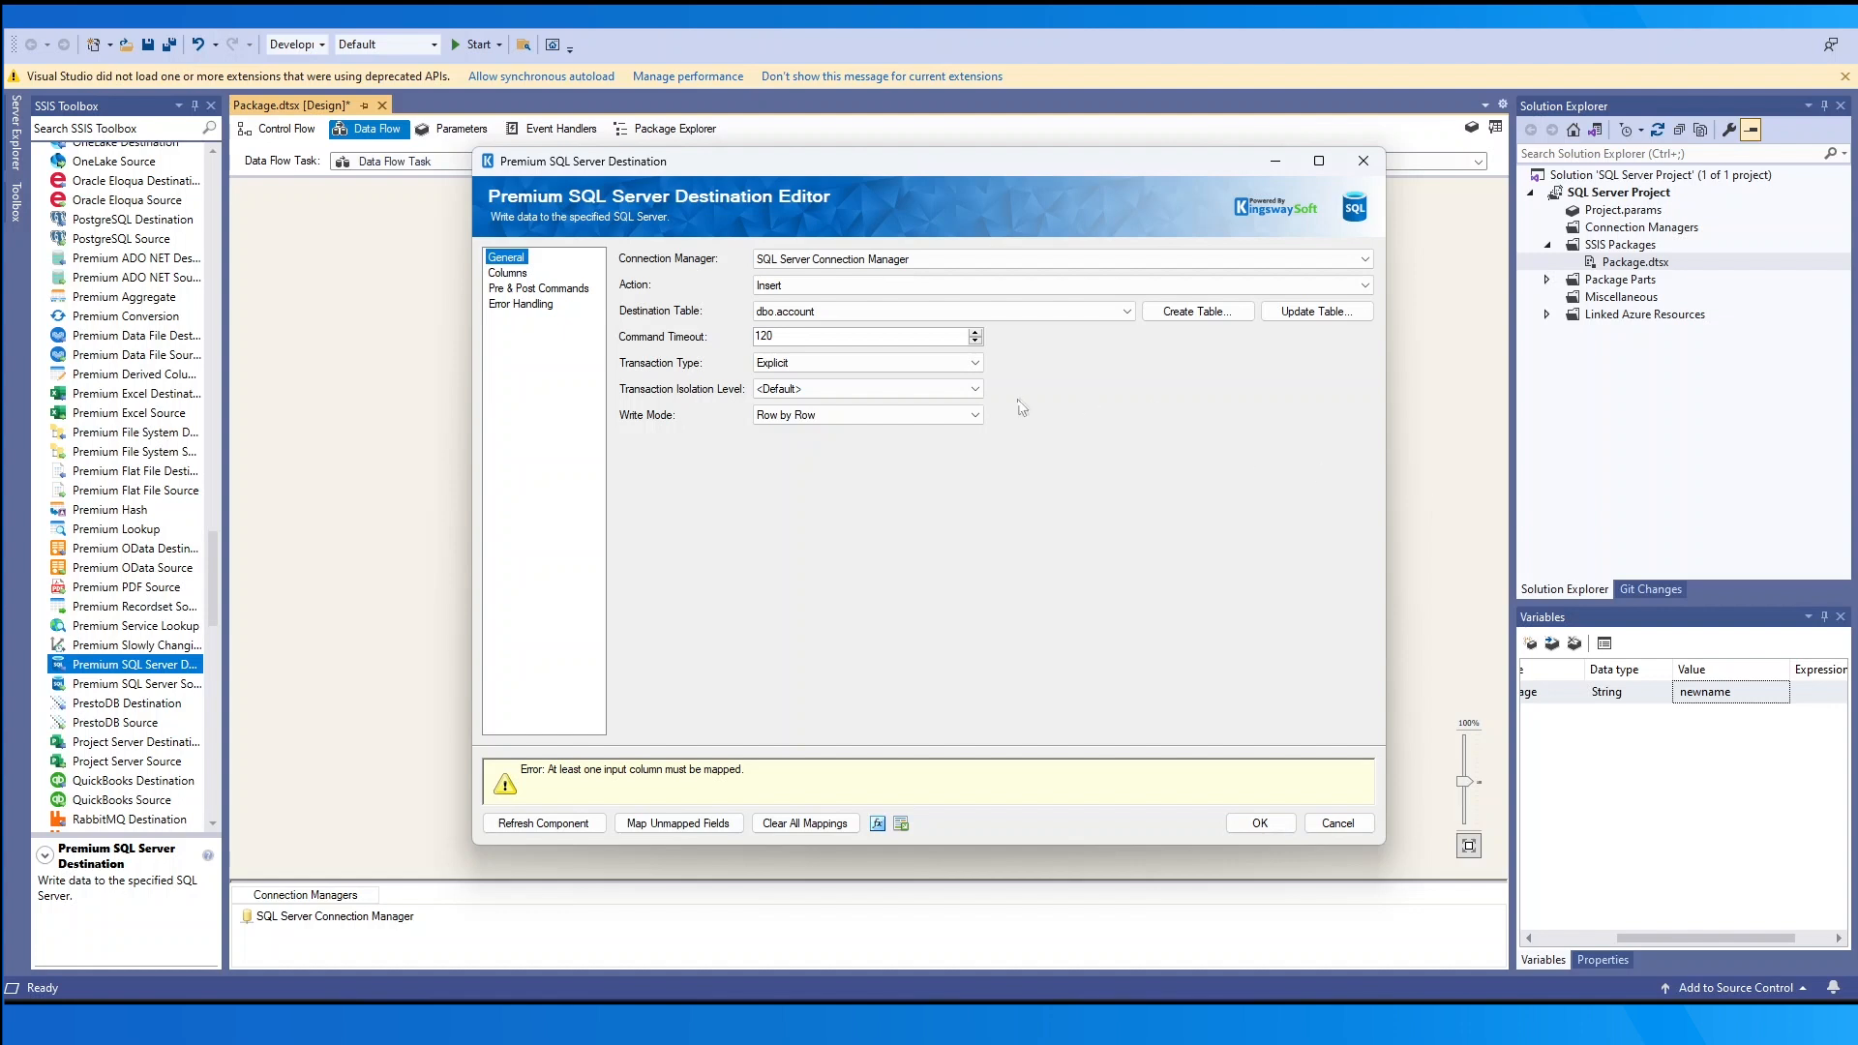
click(973, 418)
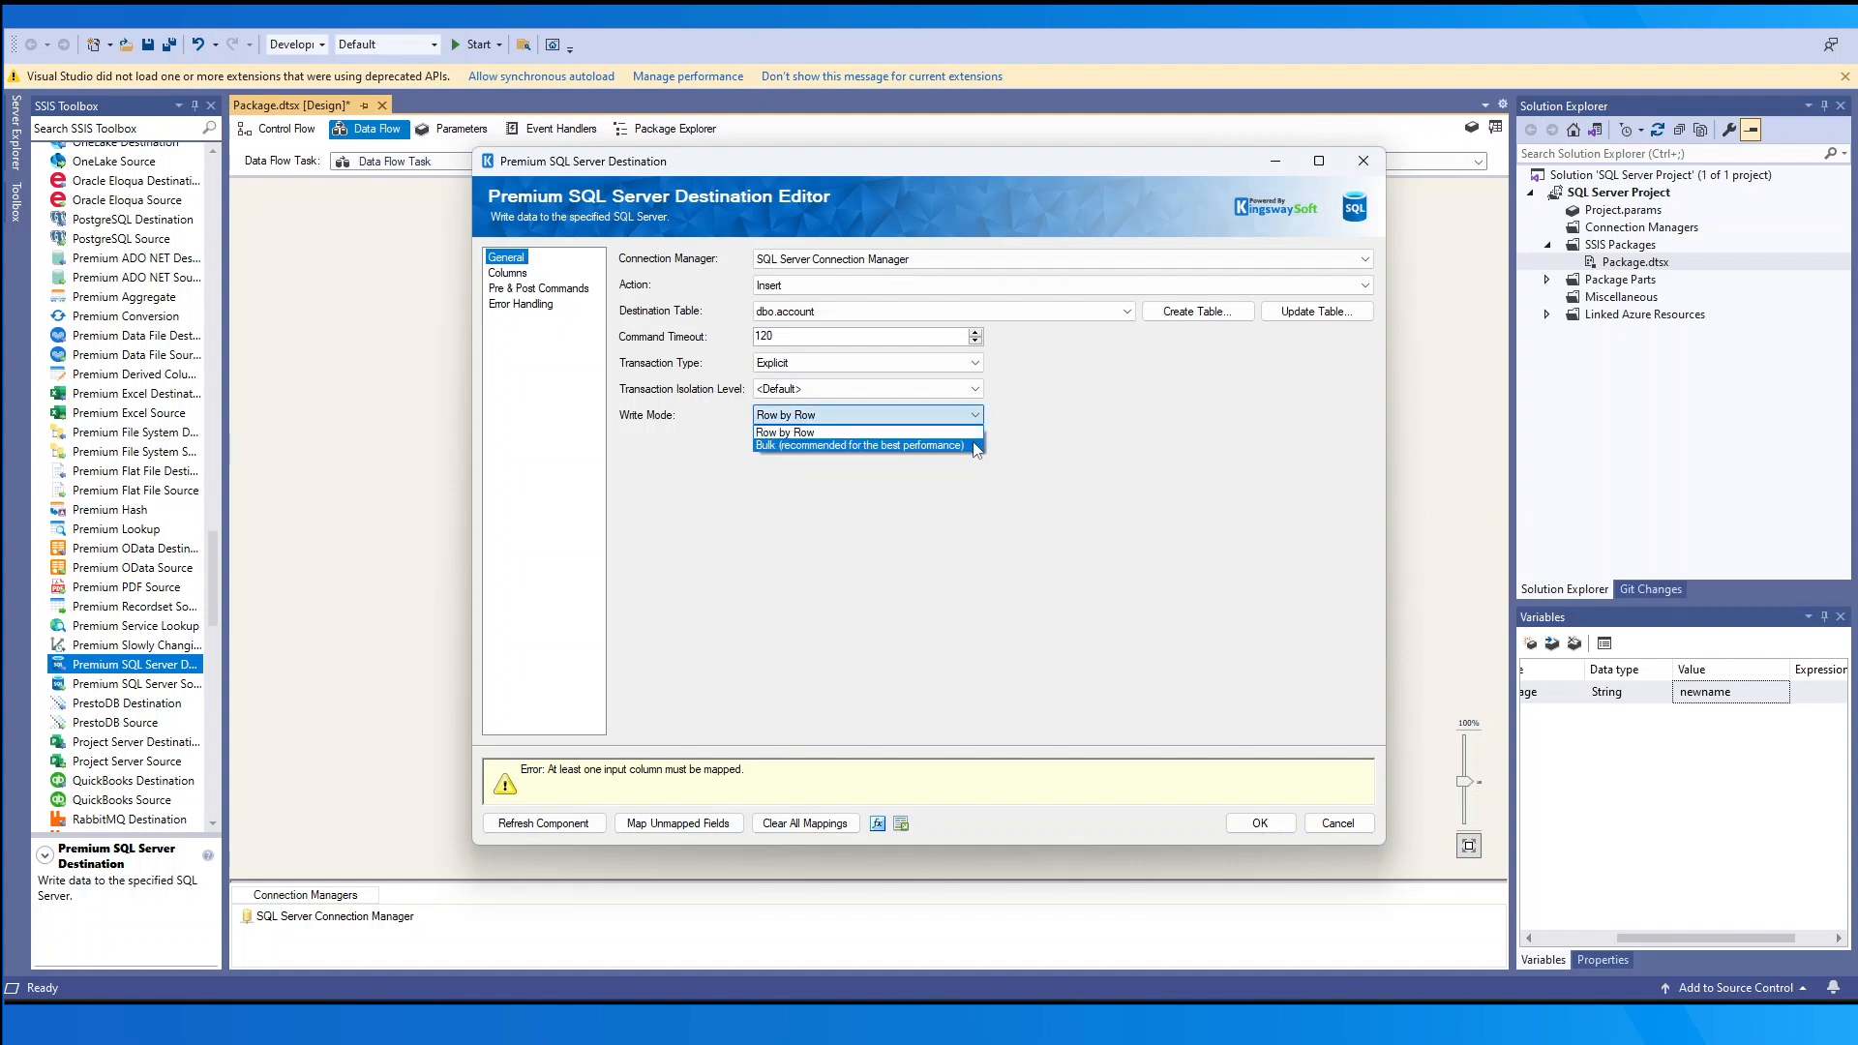
click(970, 445)
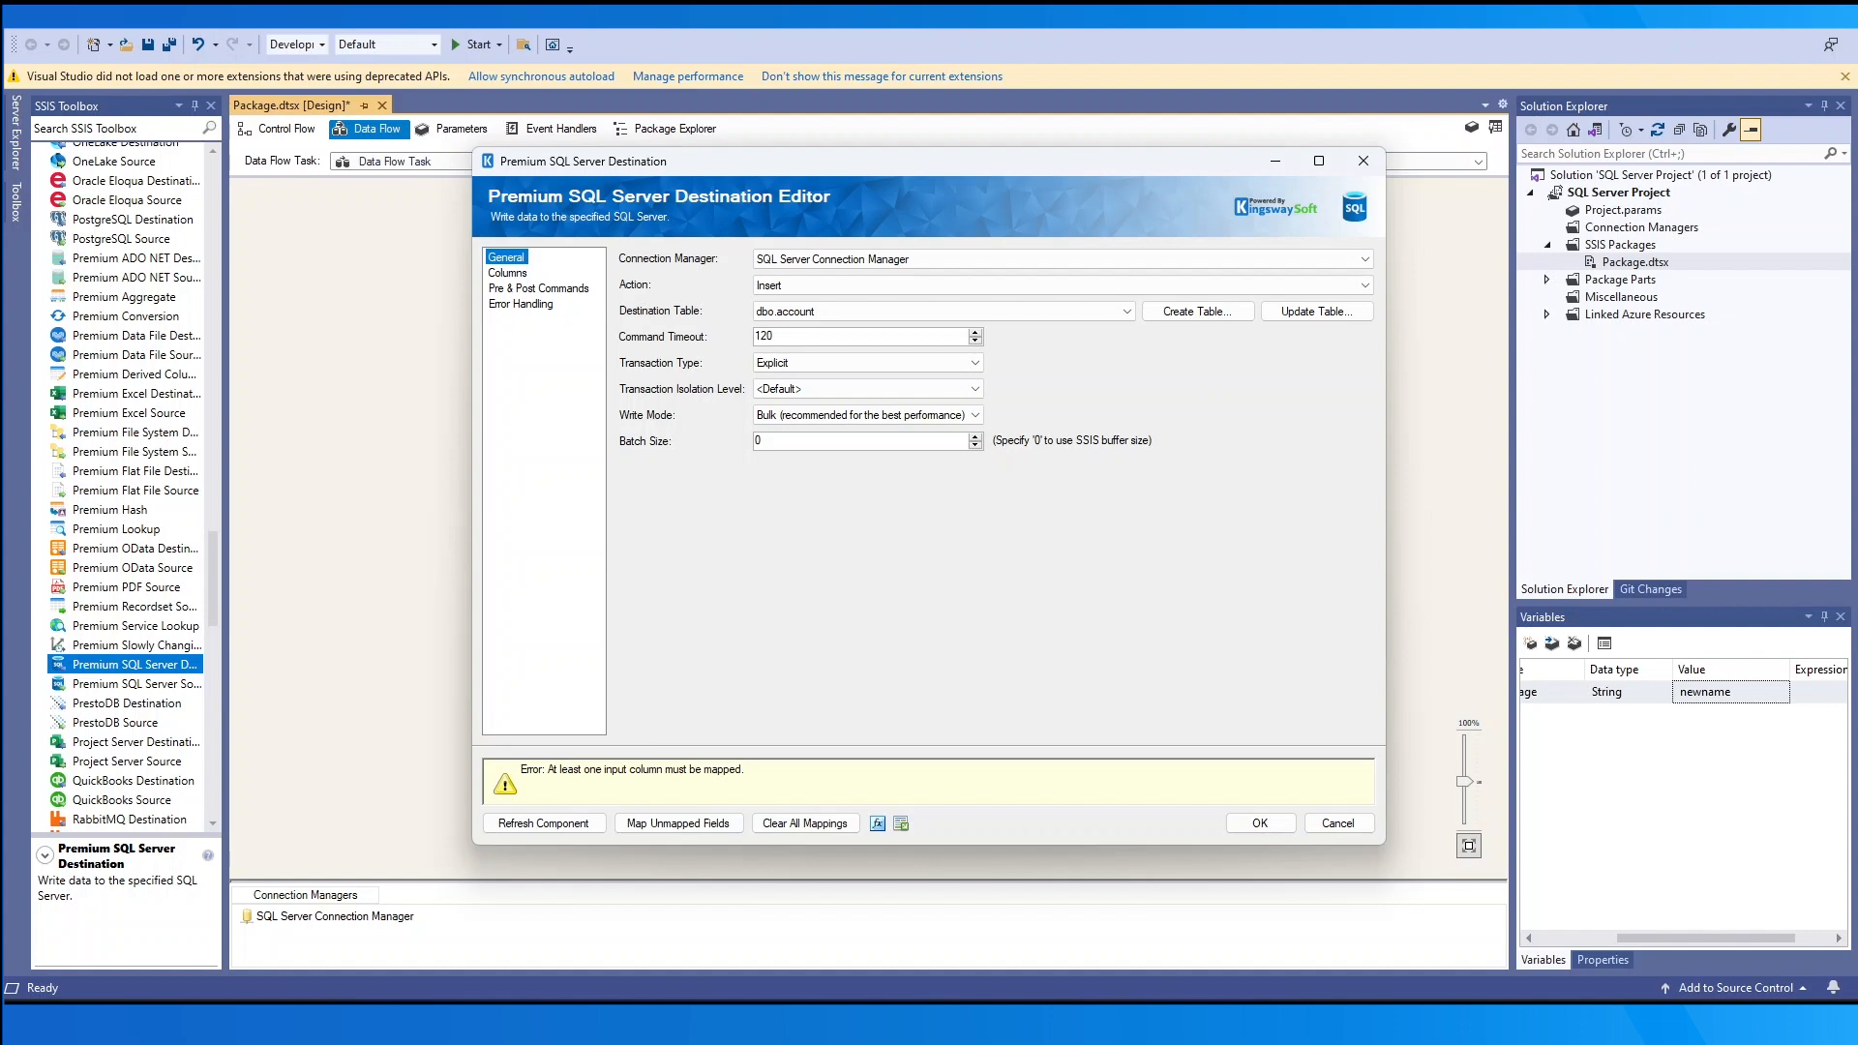
click(578, 831)
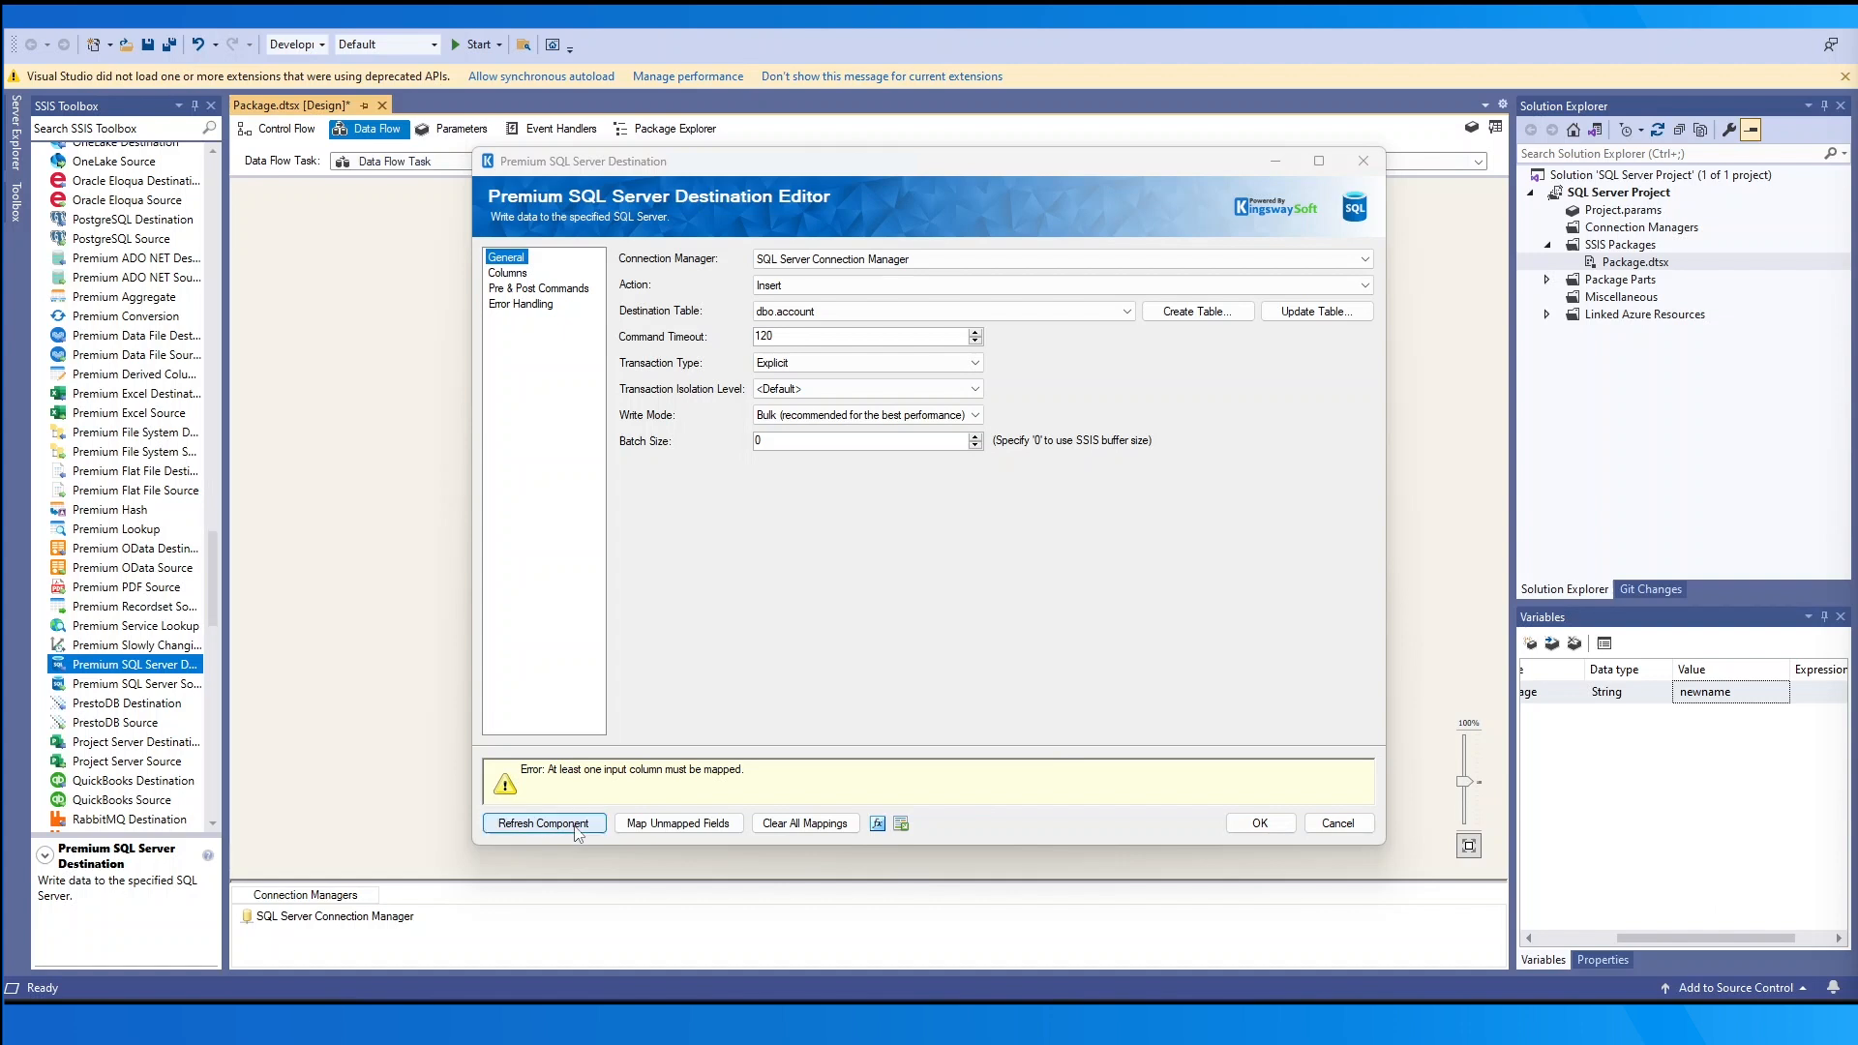
- On the Columns page, auto-map the unmapped fields, then clear all mappings
click(507, 273)
click(709, 821)
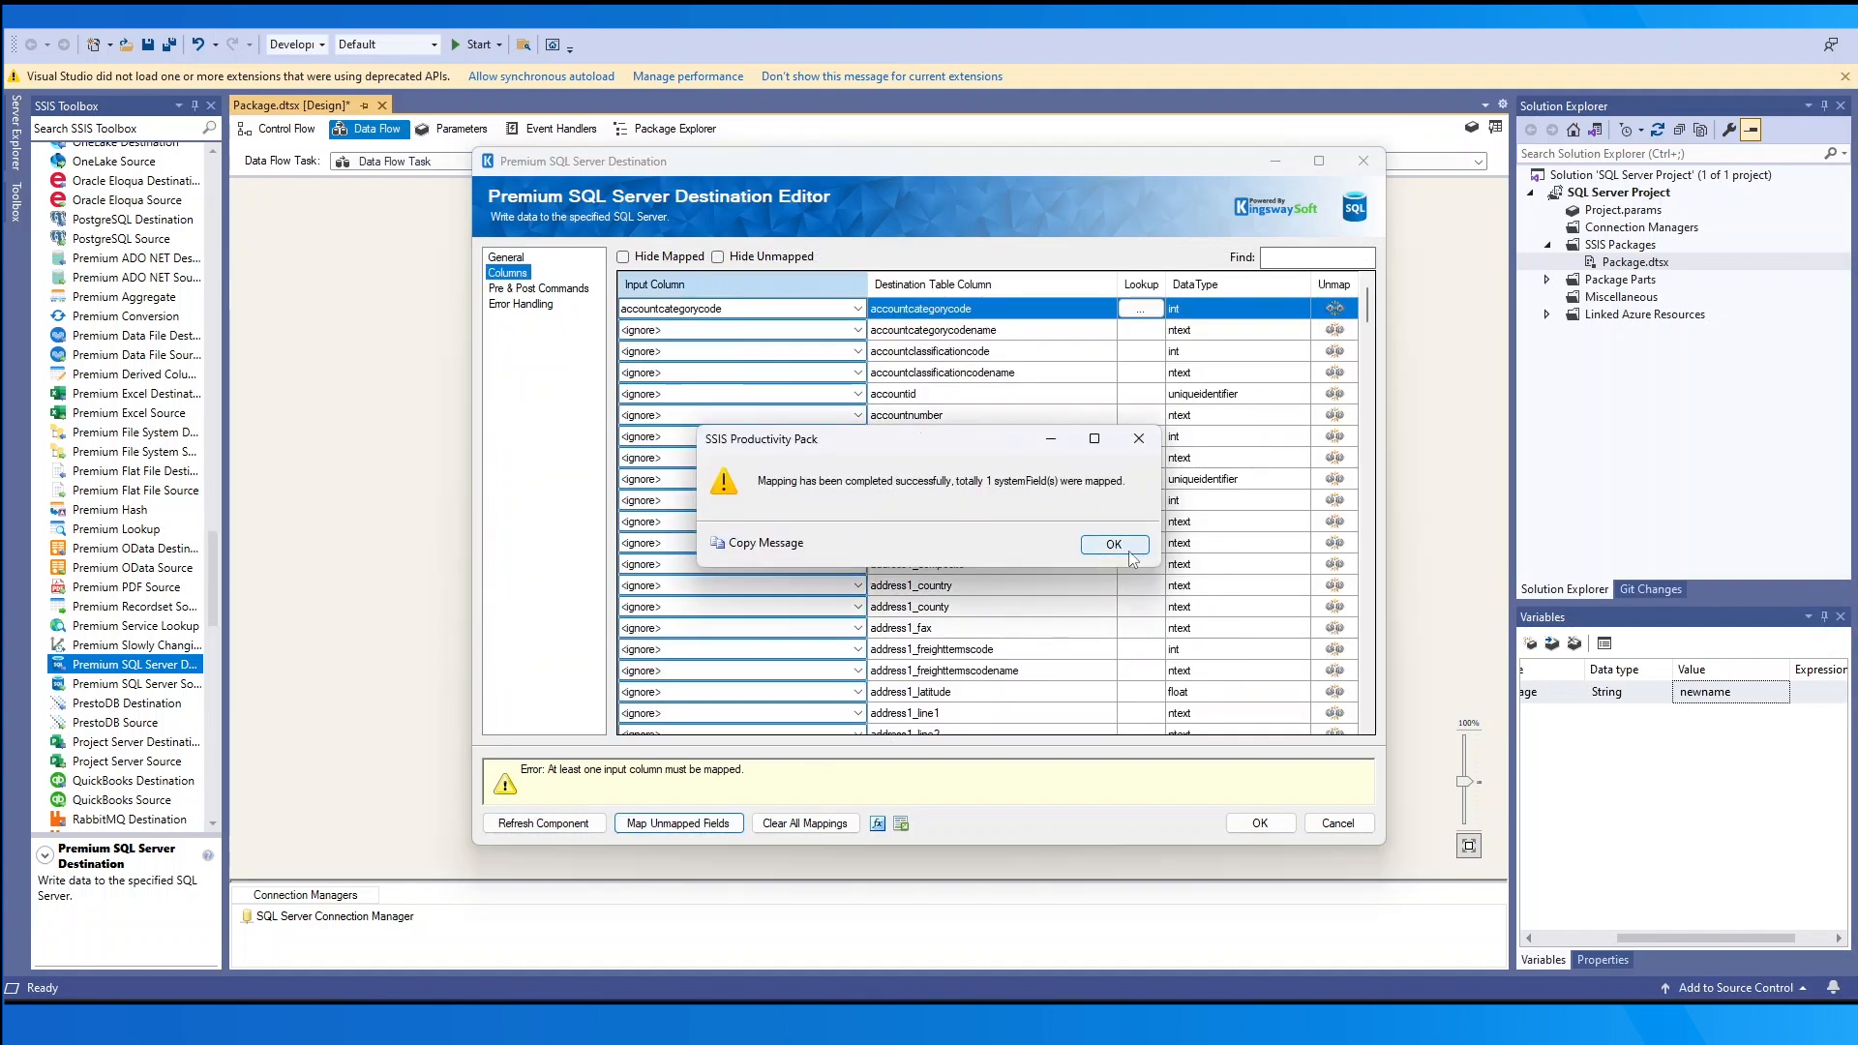
click(1114, 545)
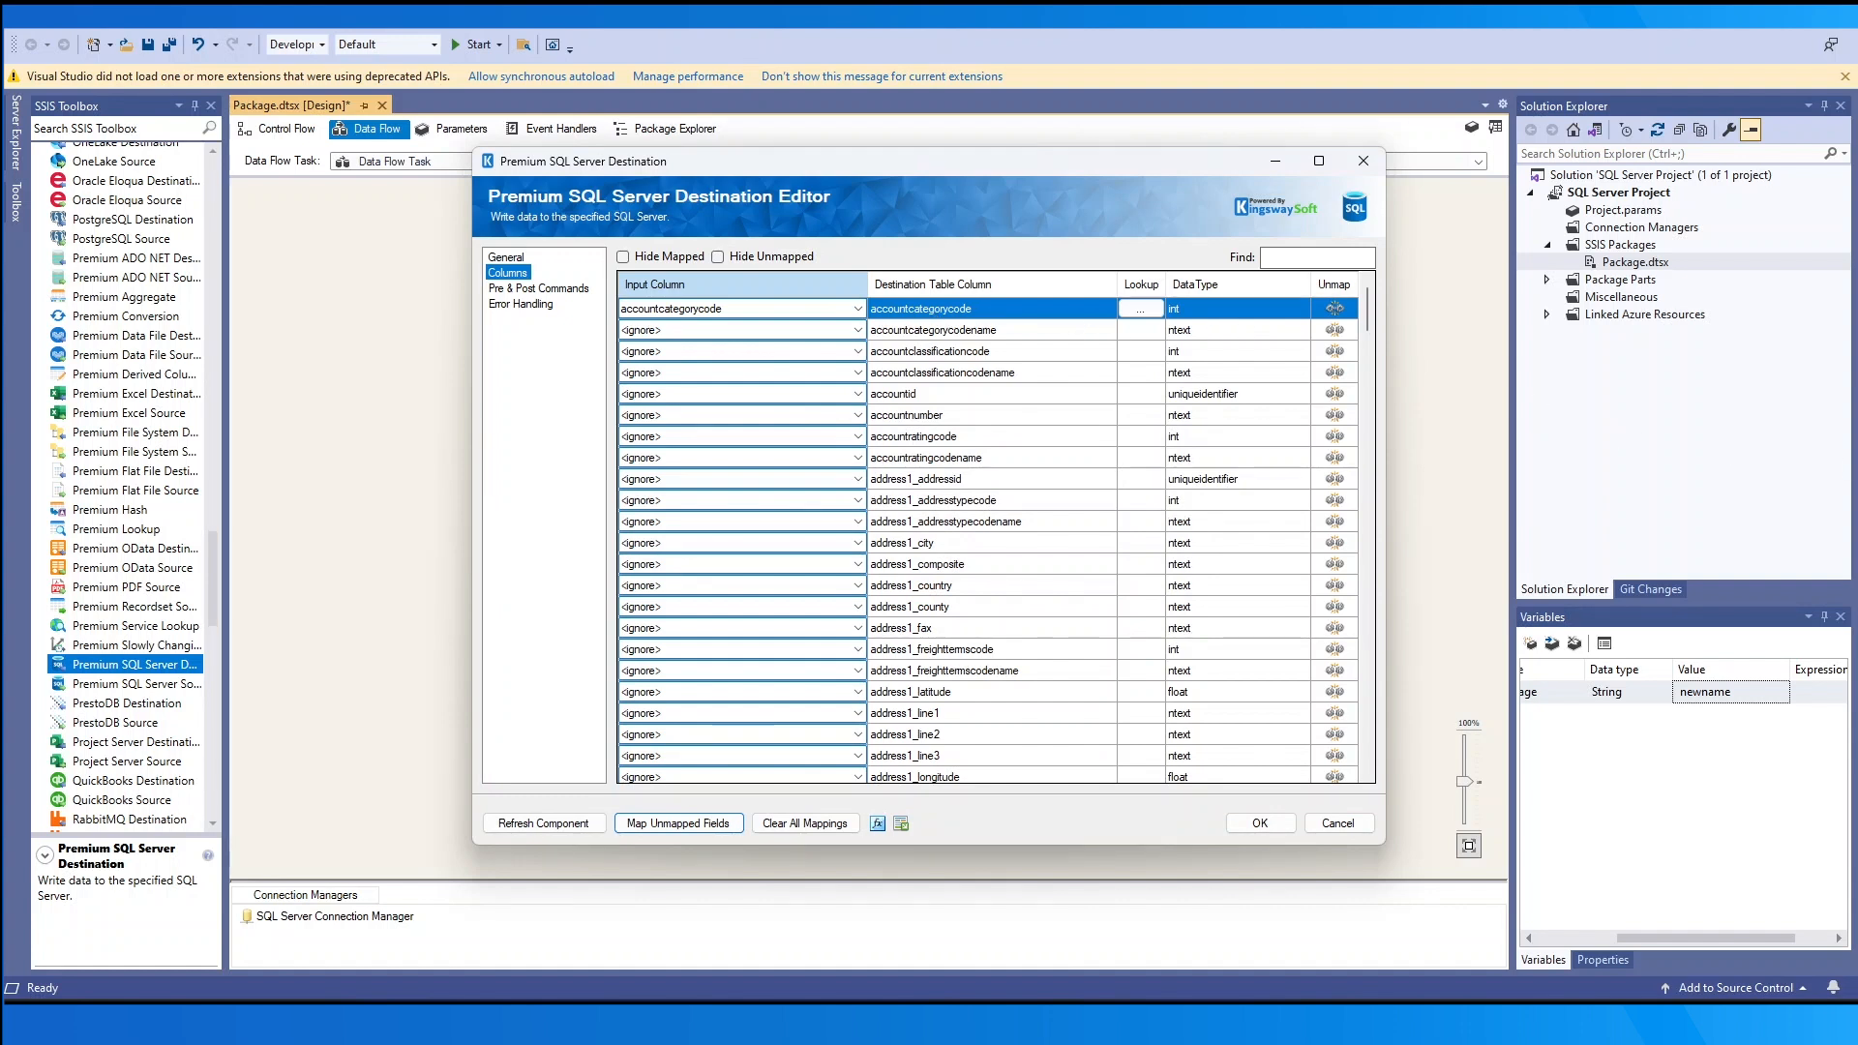
click(805, 822)
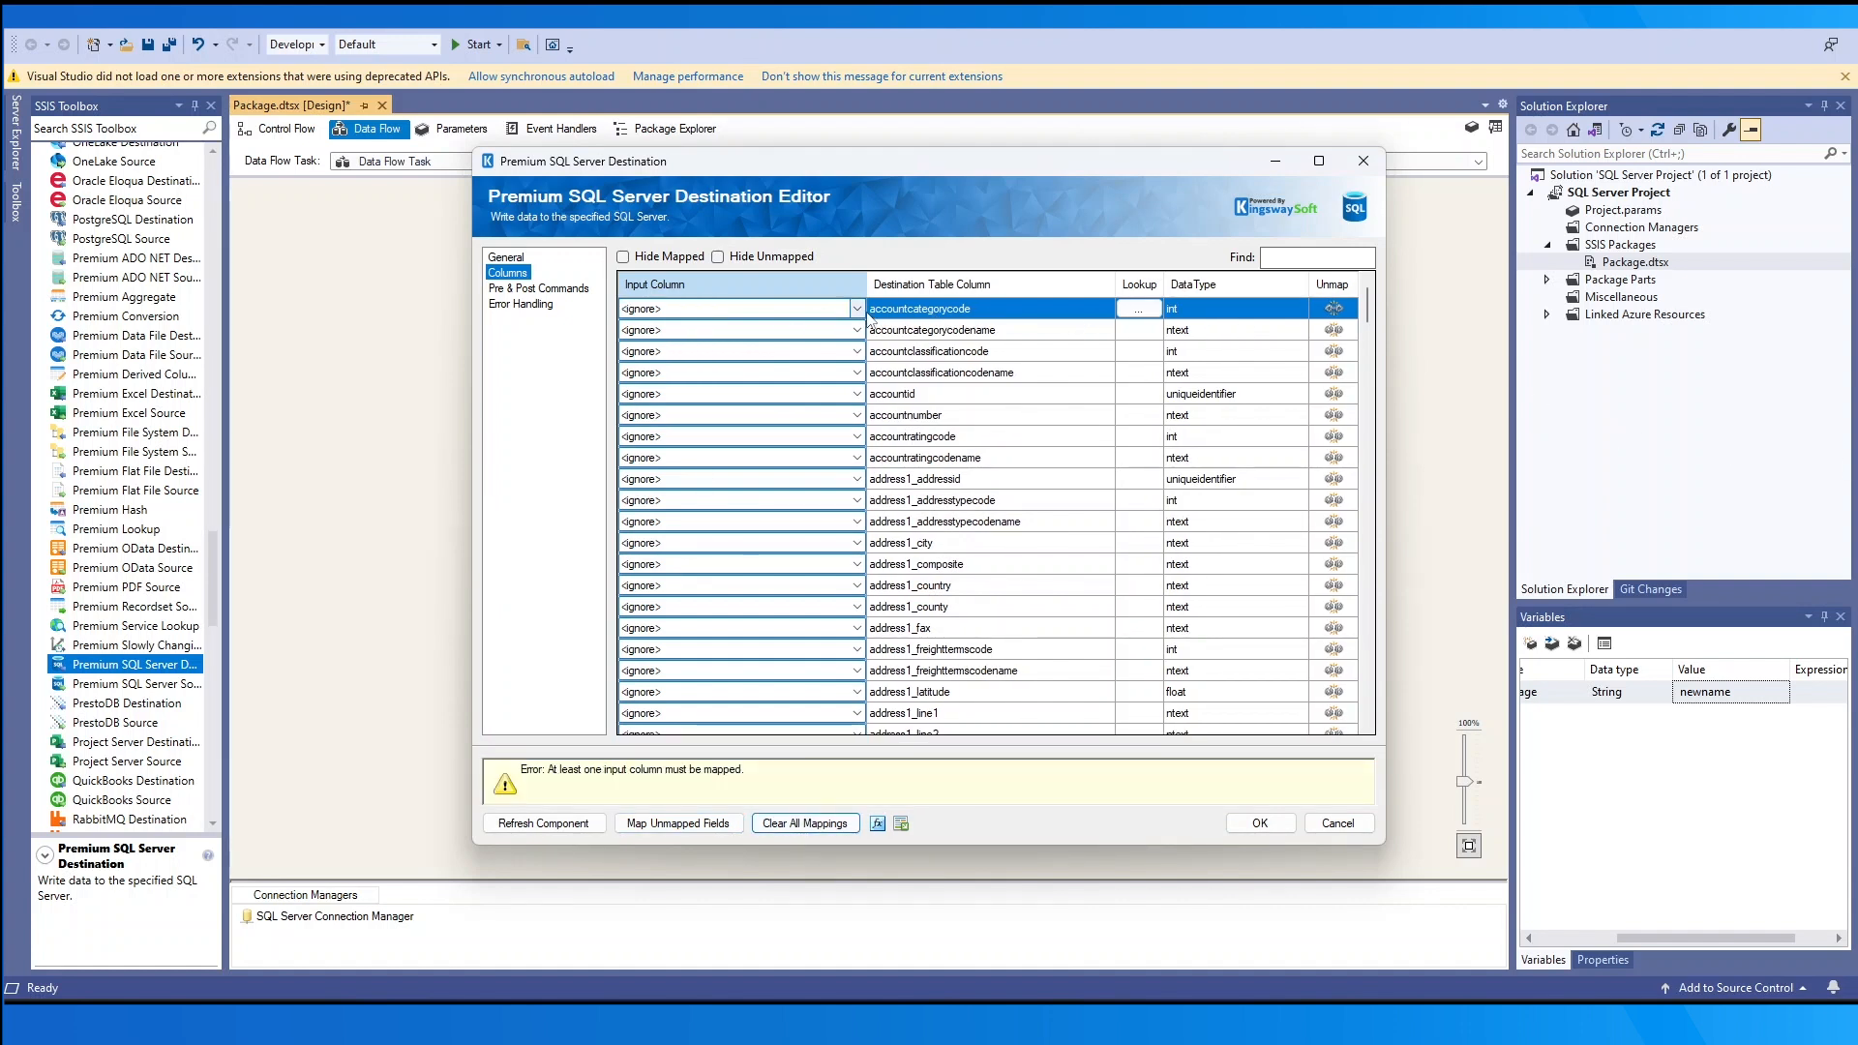
- Browse the property expressions editor's property list and cancel it without changes
click(876, 822)
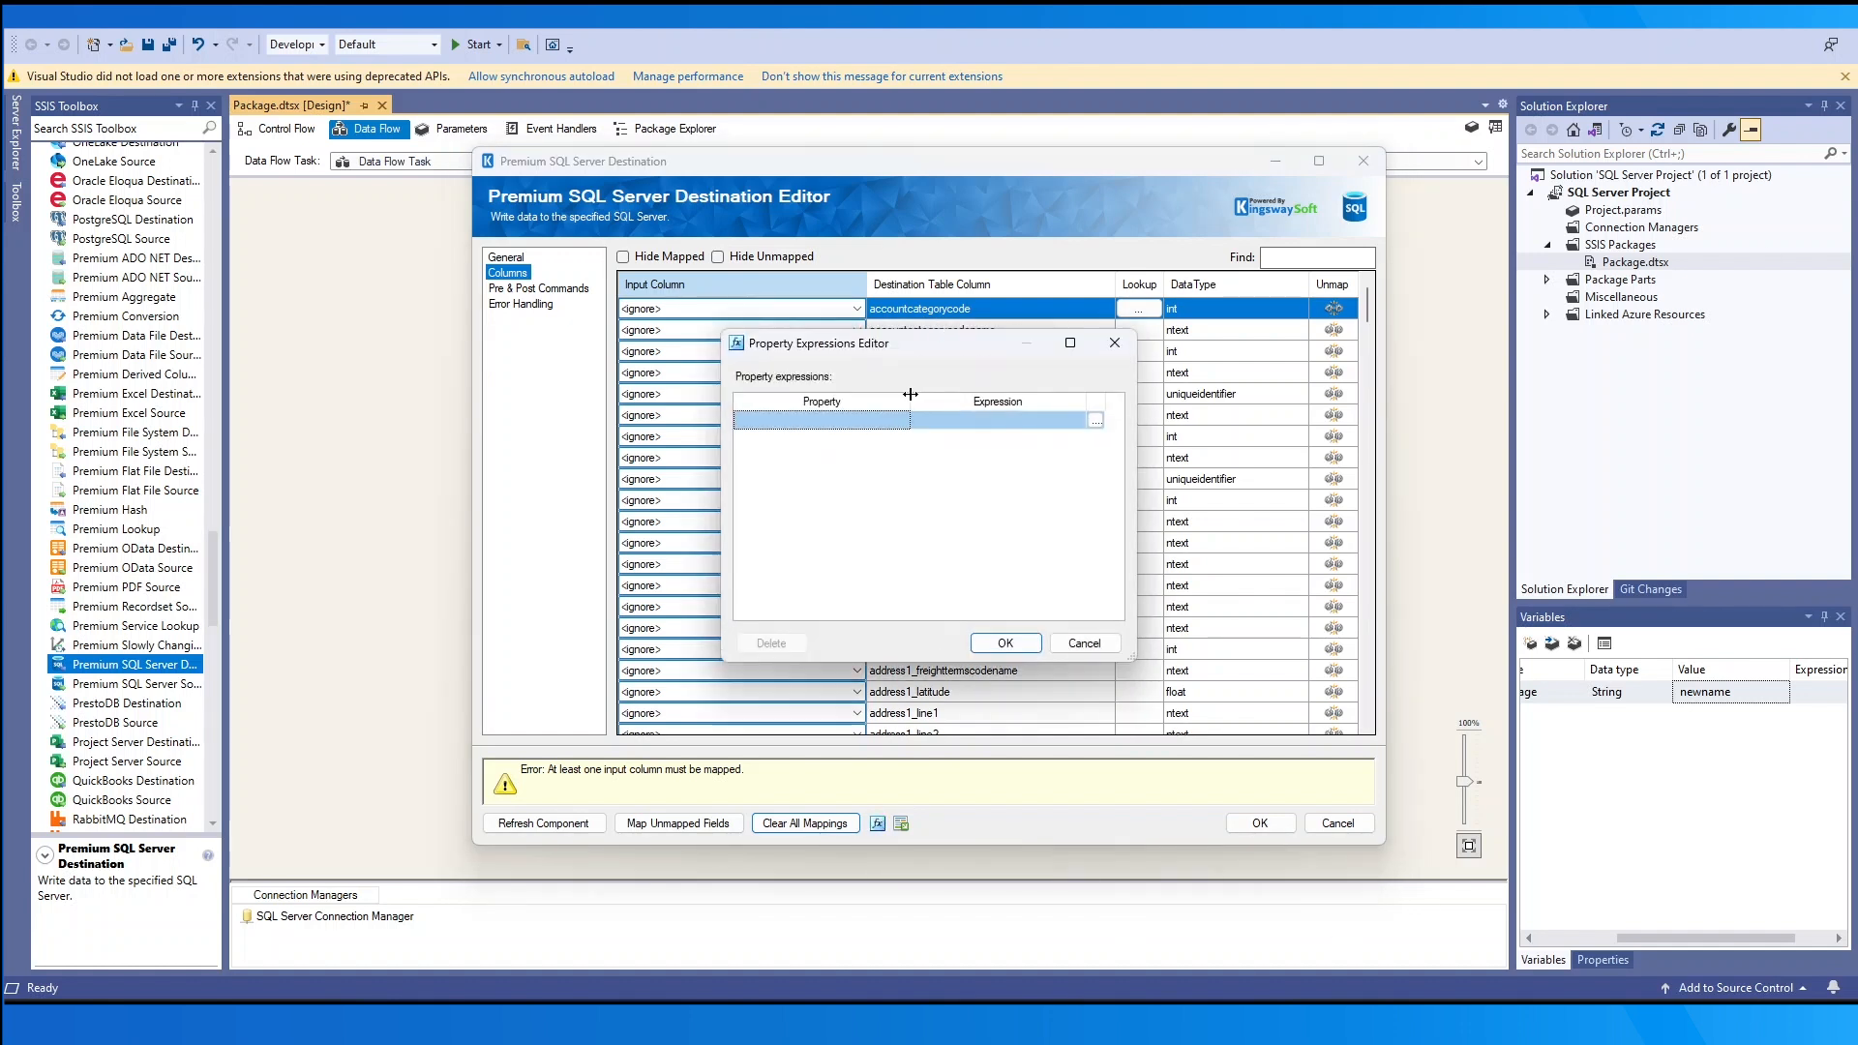
drag(911, 400, 991, 406)
click(989, 424)
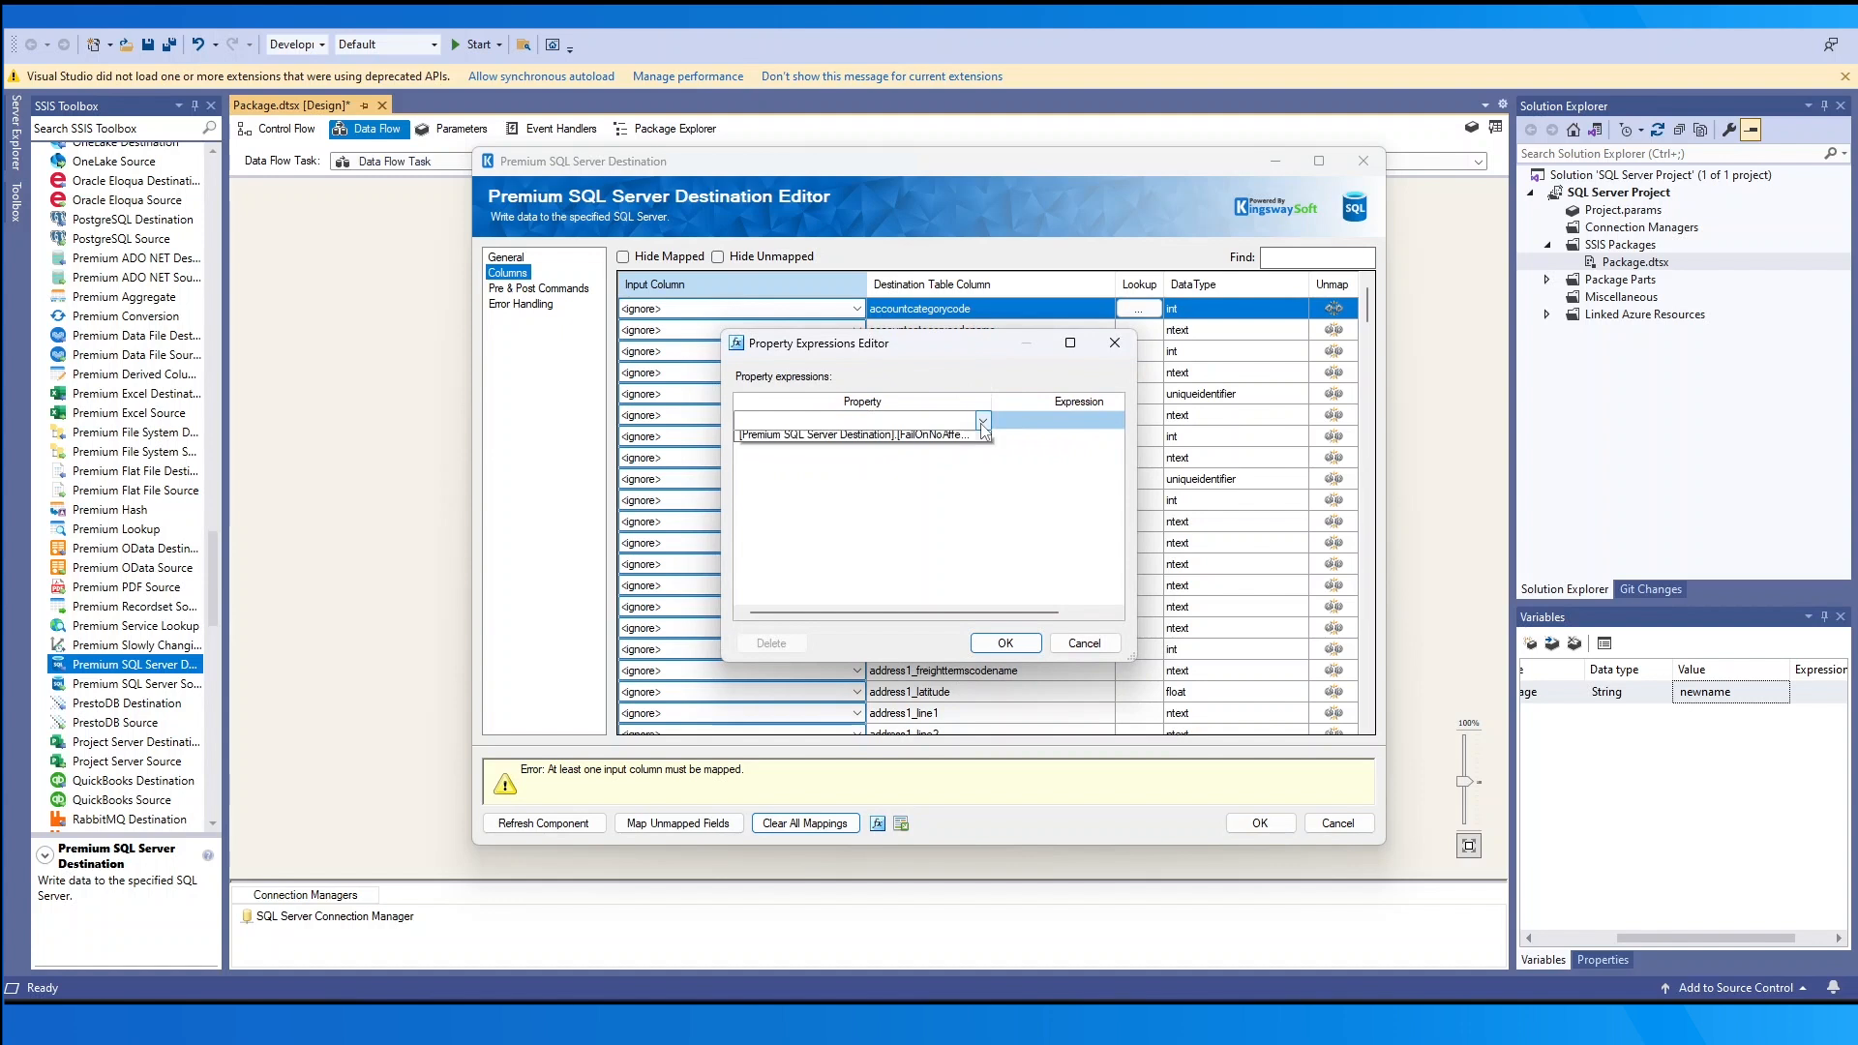
click(982, 420)
click(941, 569)
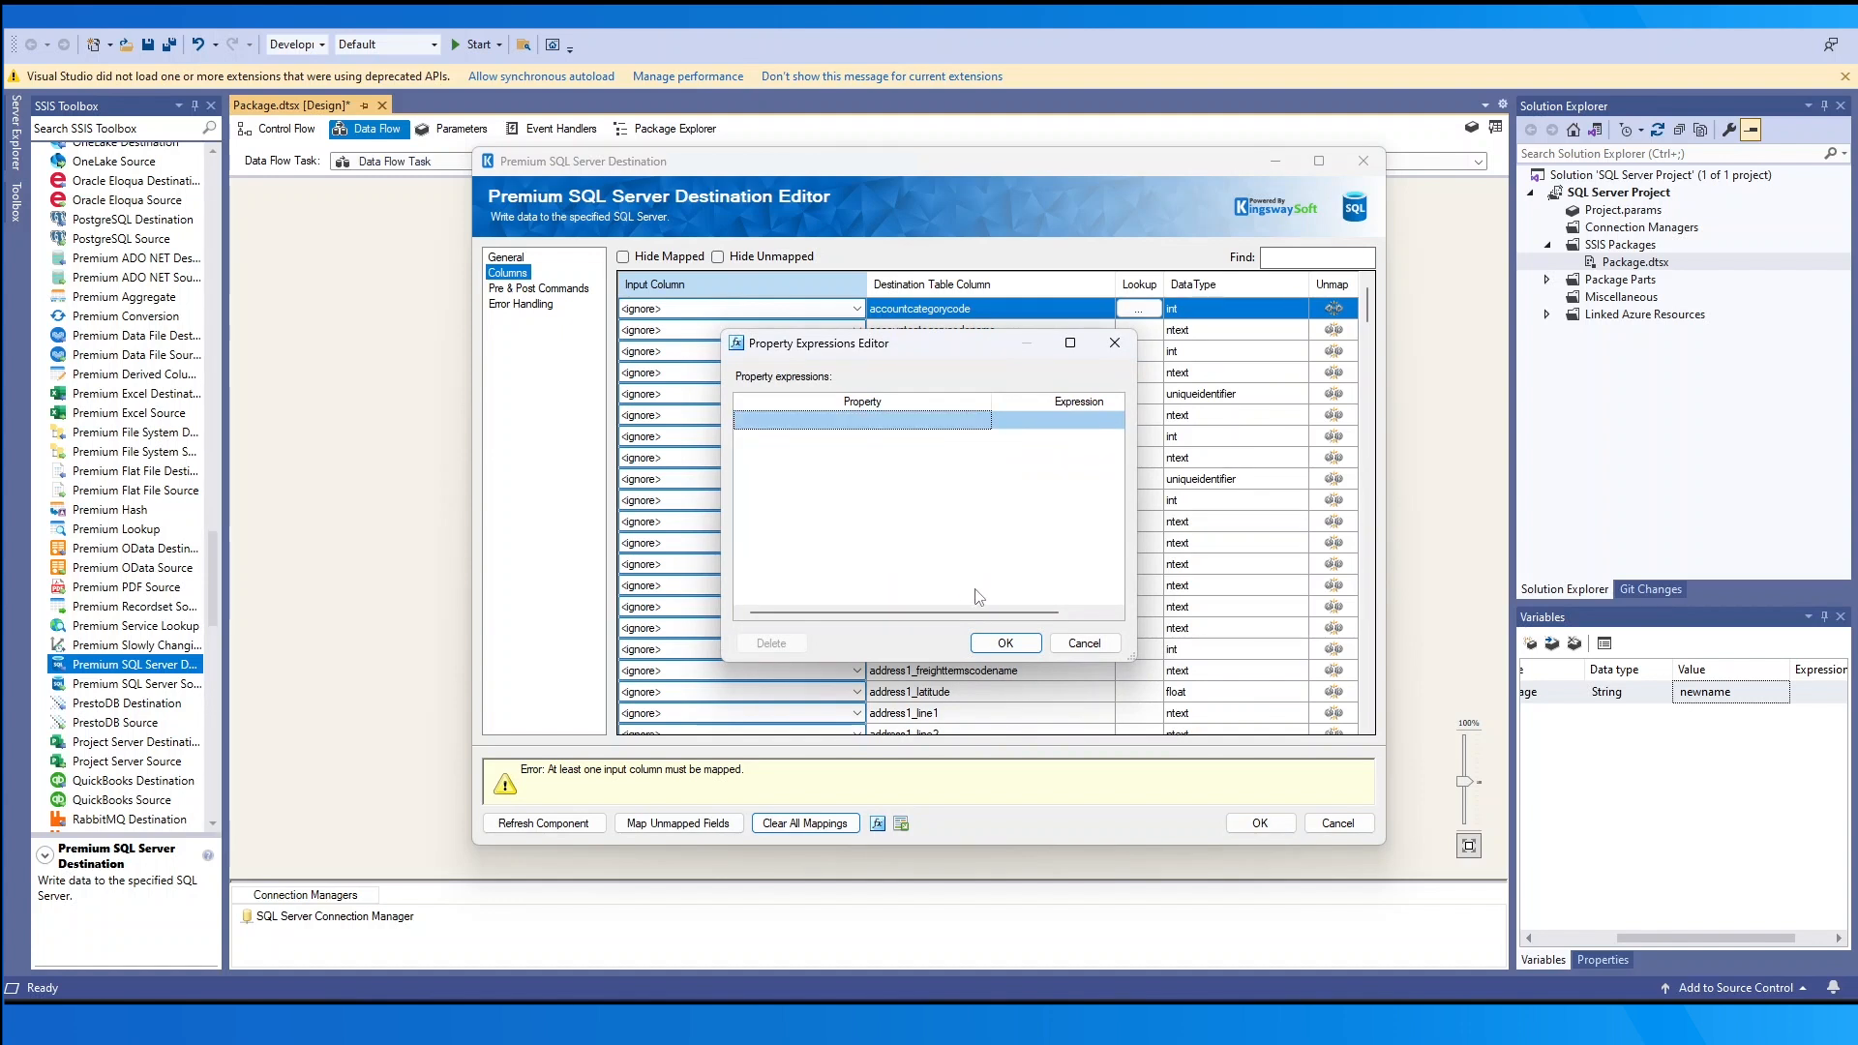
click(1084, 643)
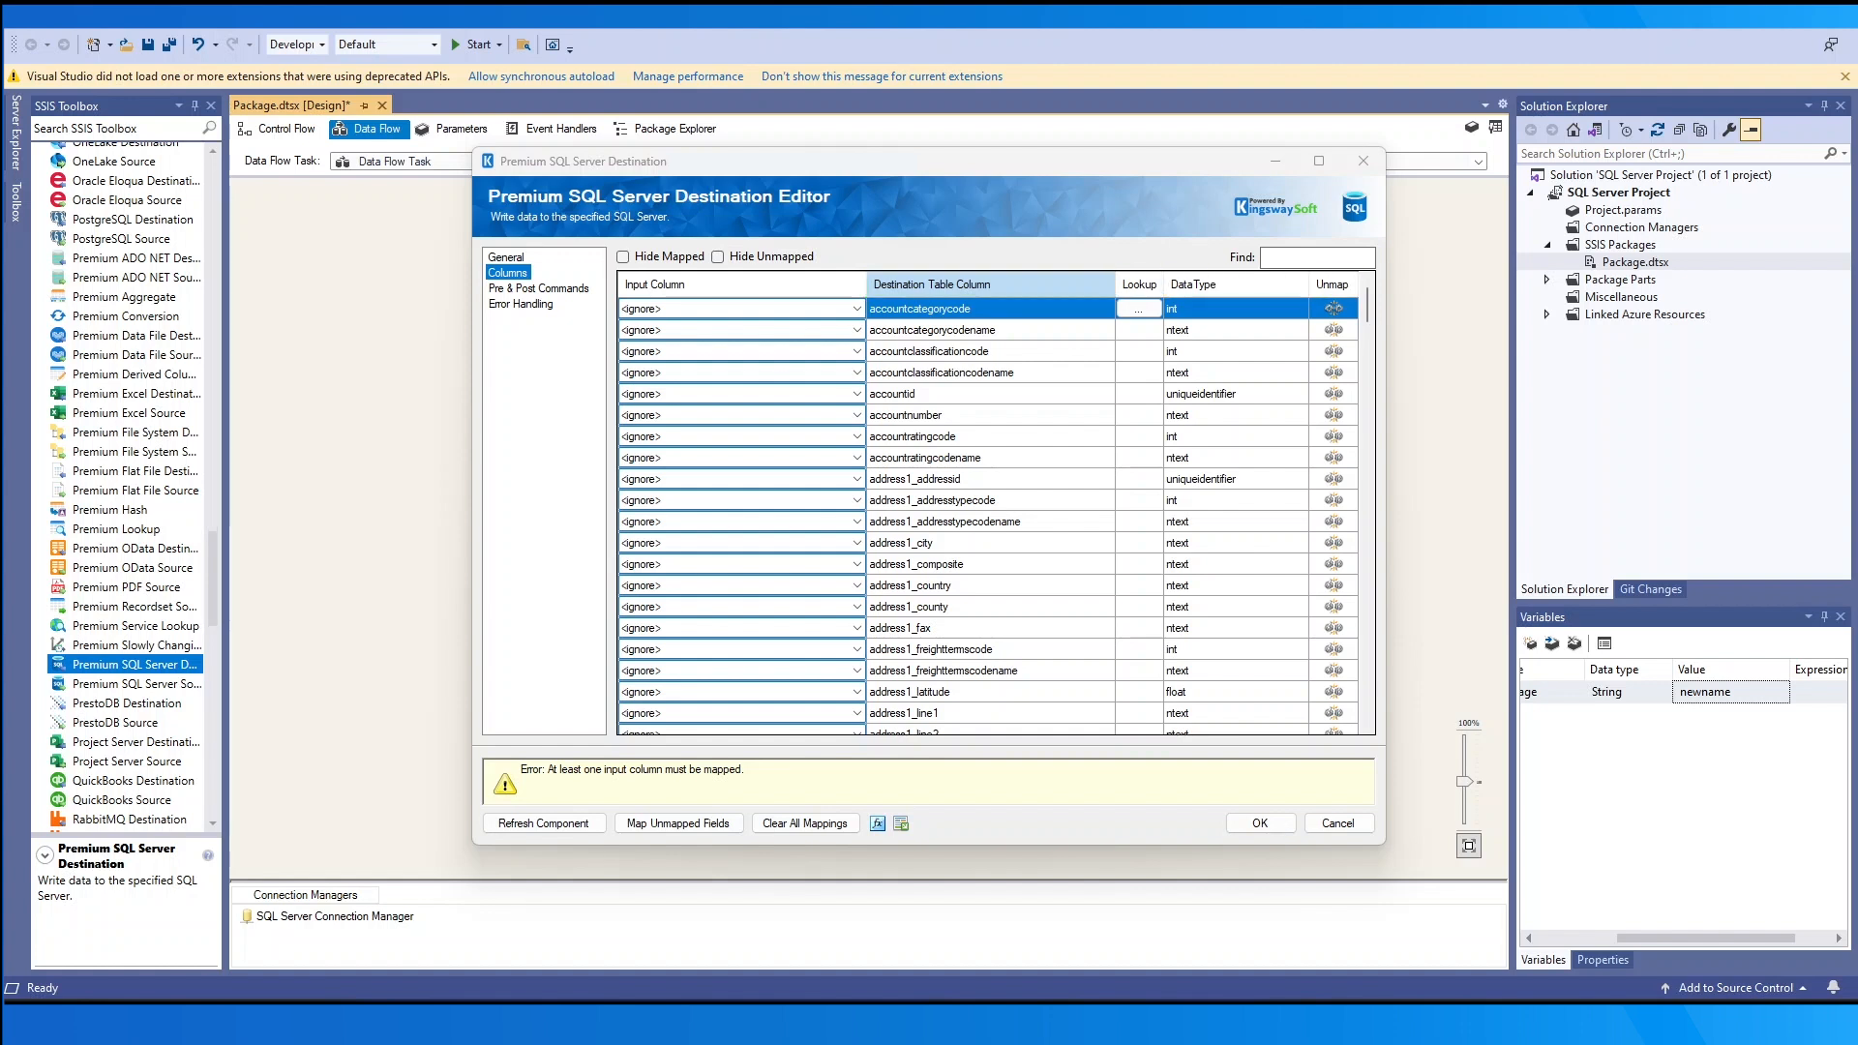
- Map accountcategorycode in the first row, unmap it again, and return to the General page
click(683, 309)
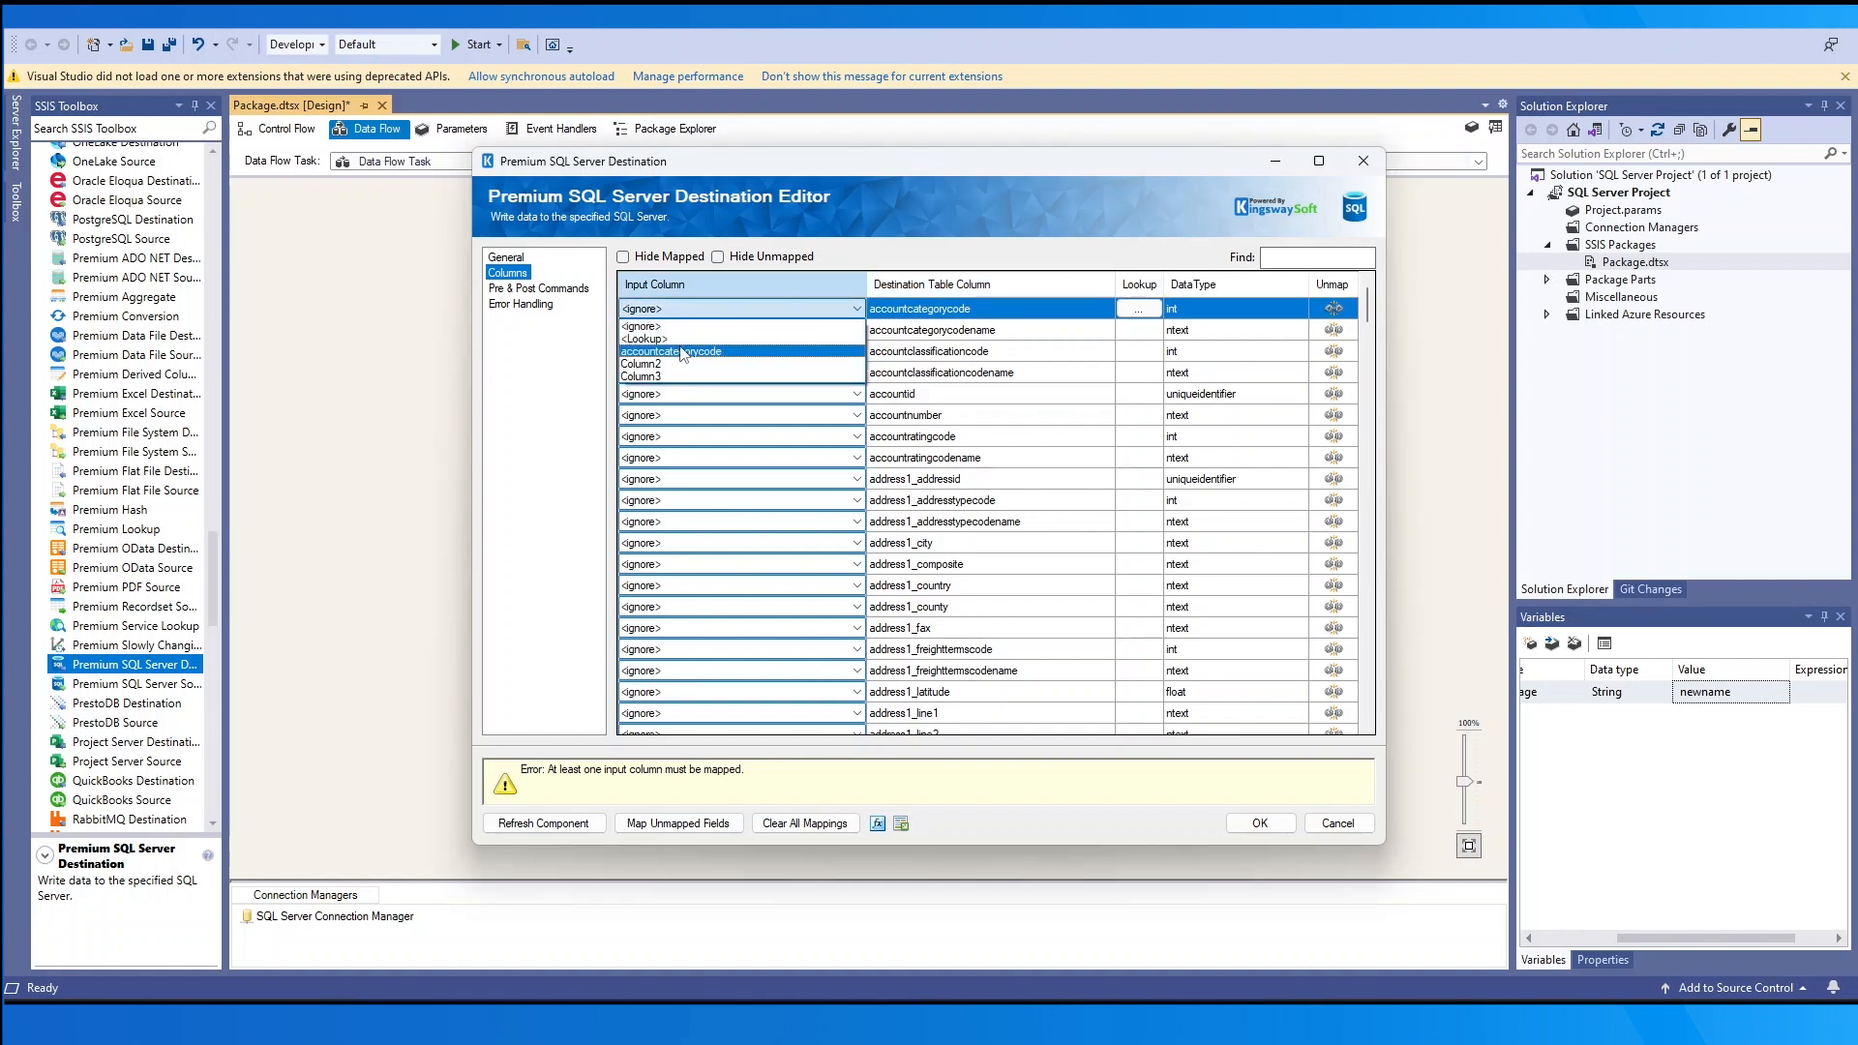
click(686, 352)
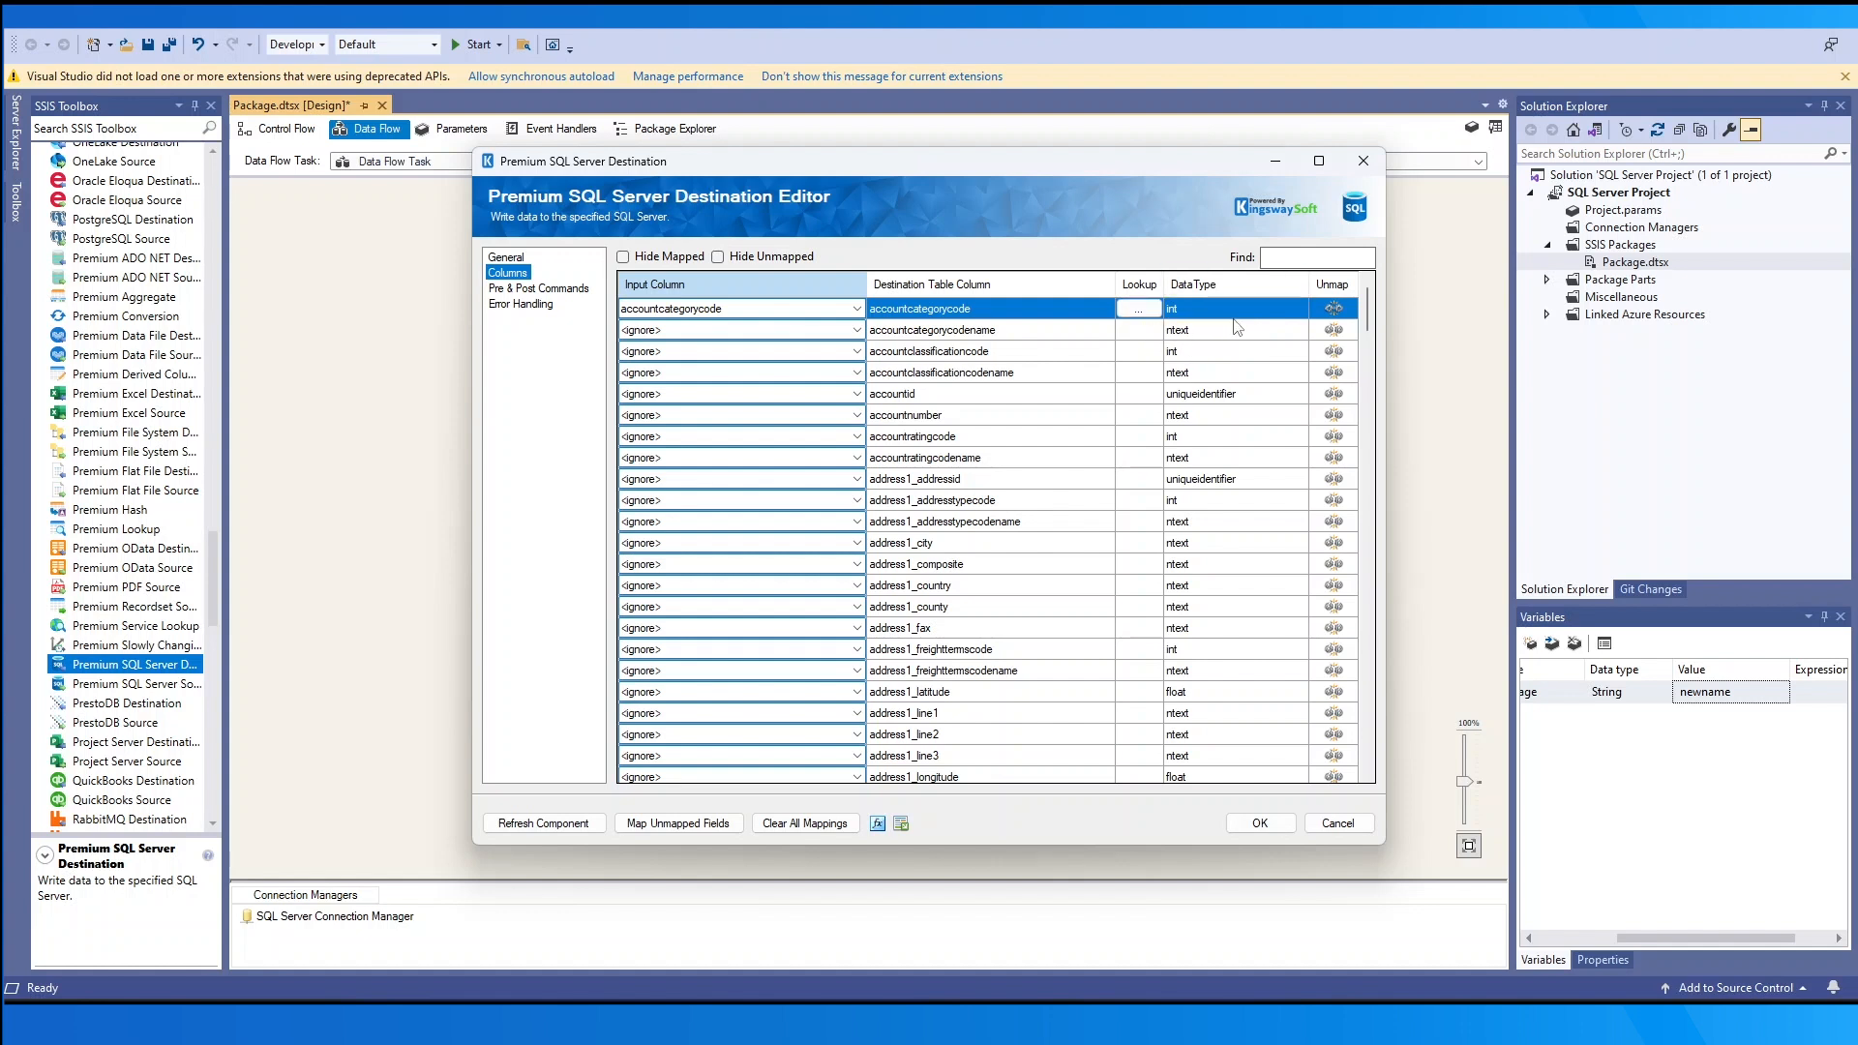
click(1341, 313)
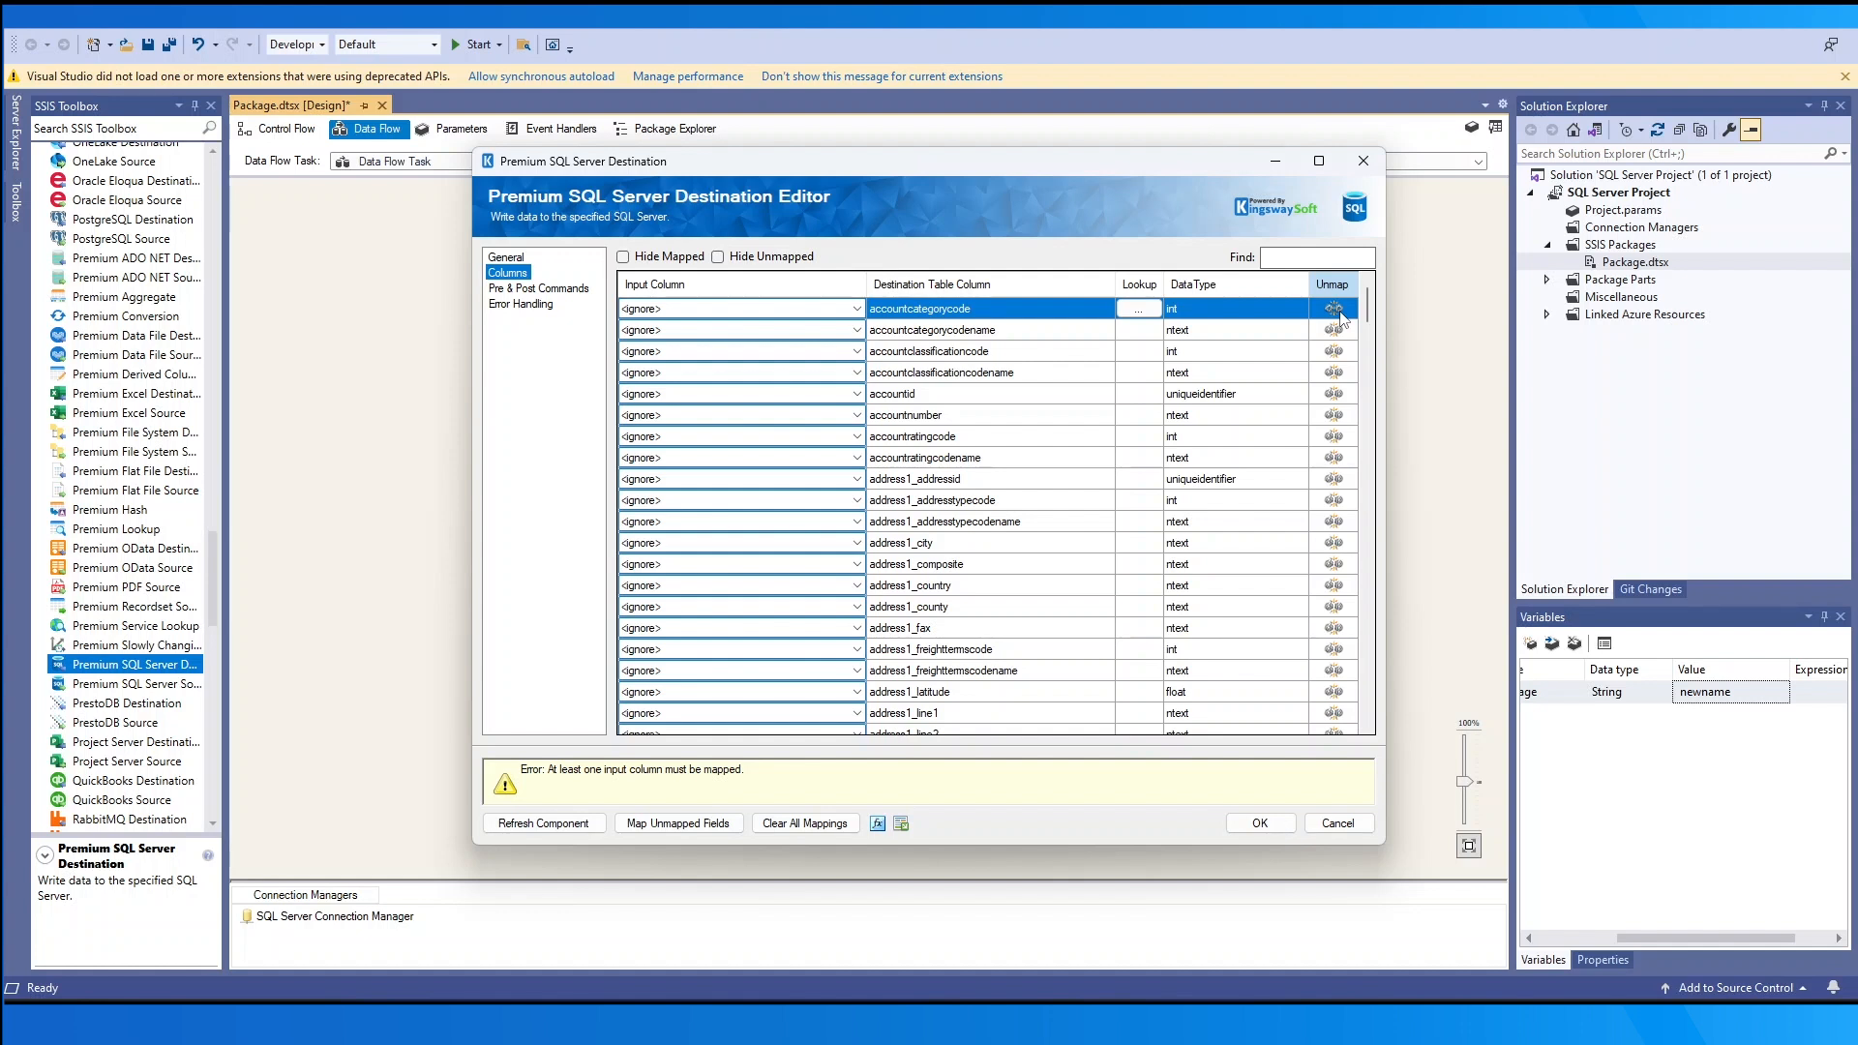
click(506, 257)
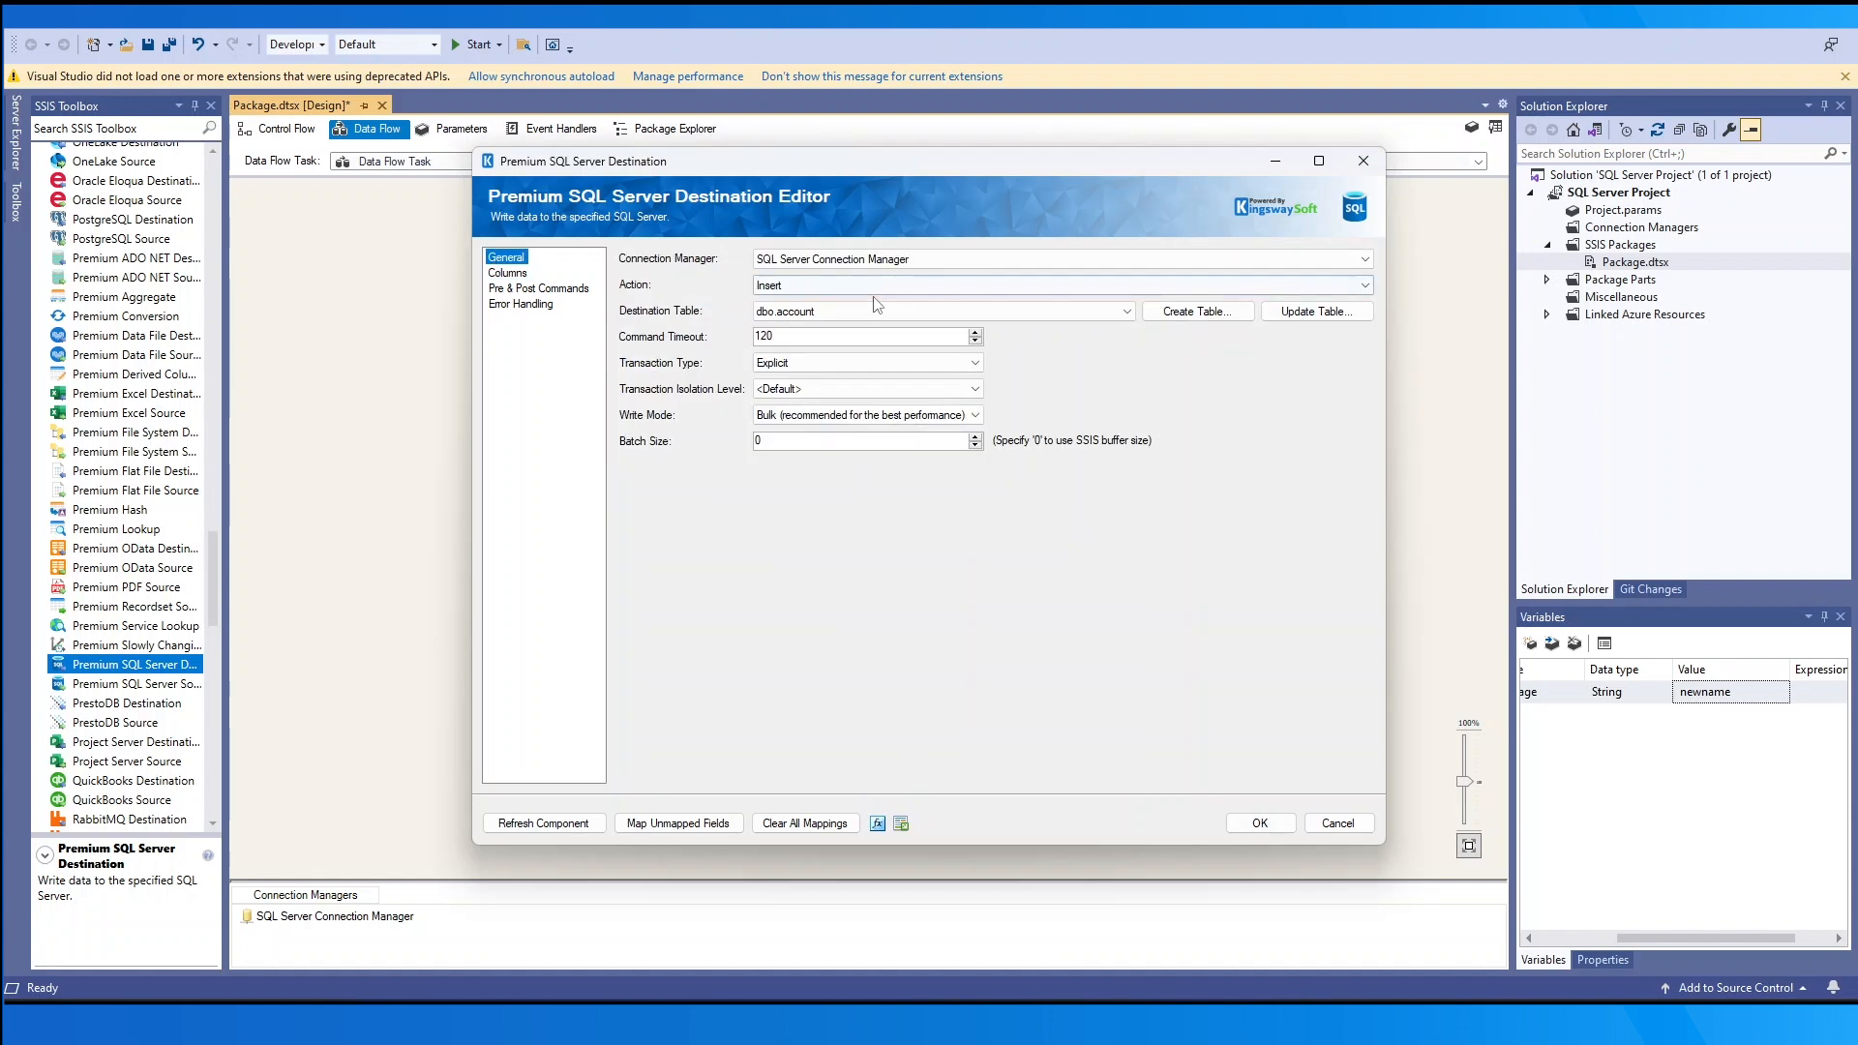
- Change Action to Update and mark accountcategorycode as the key field on the Columns page
click(863, 286)
click(863, 311)
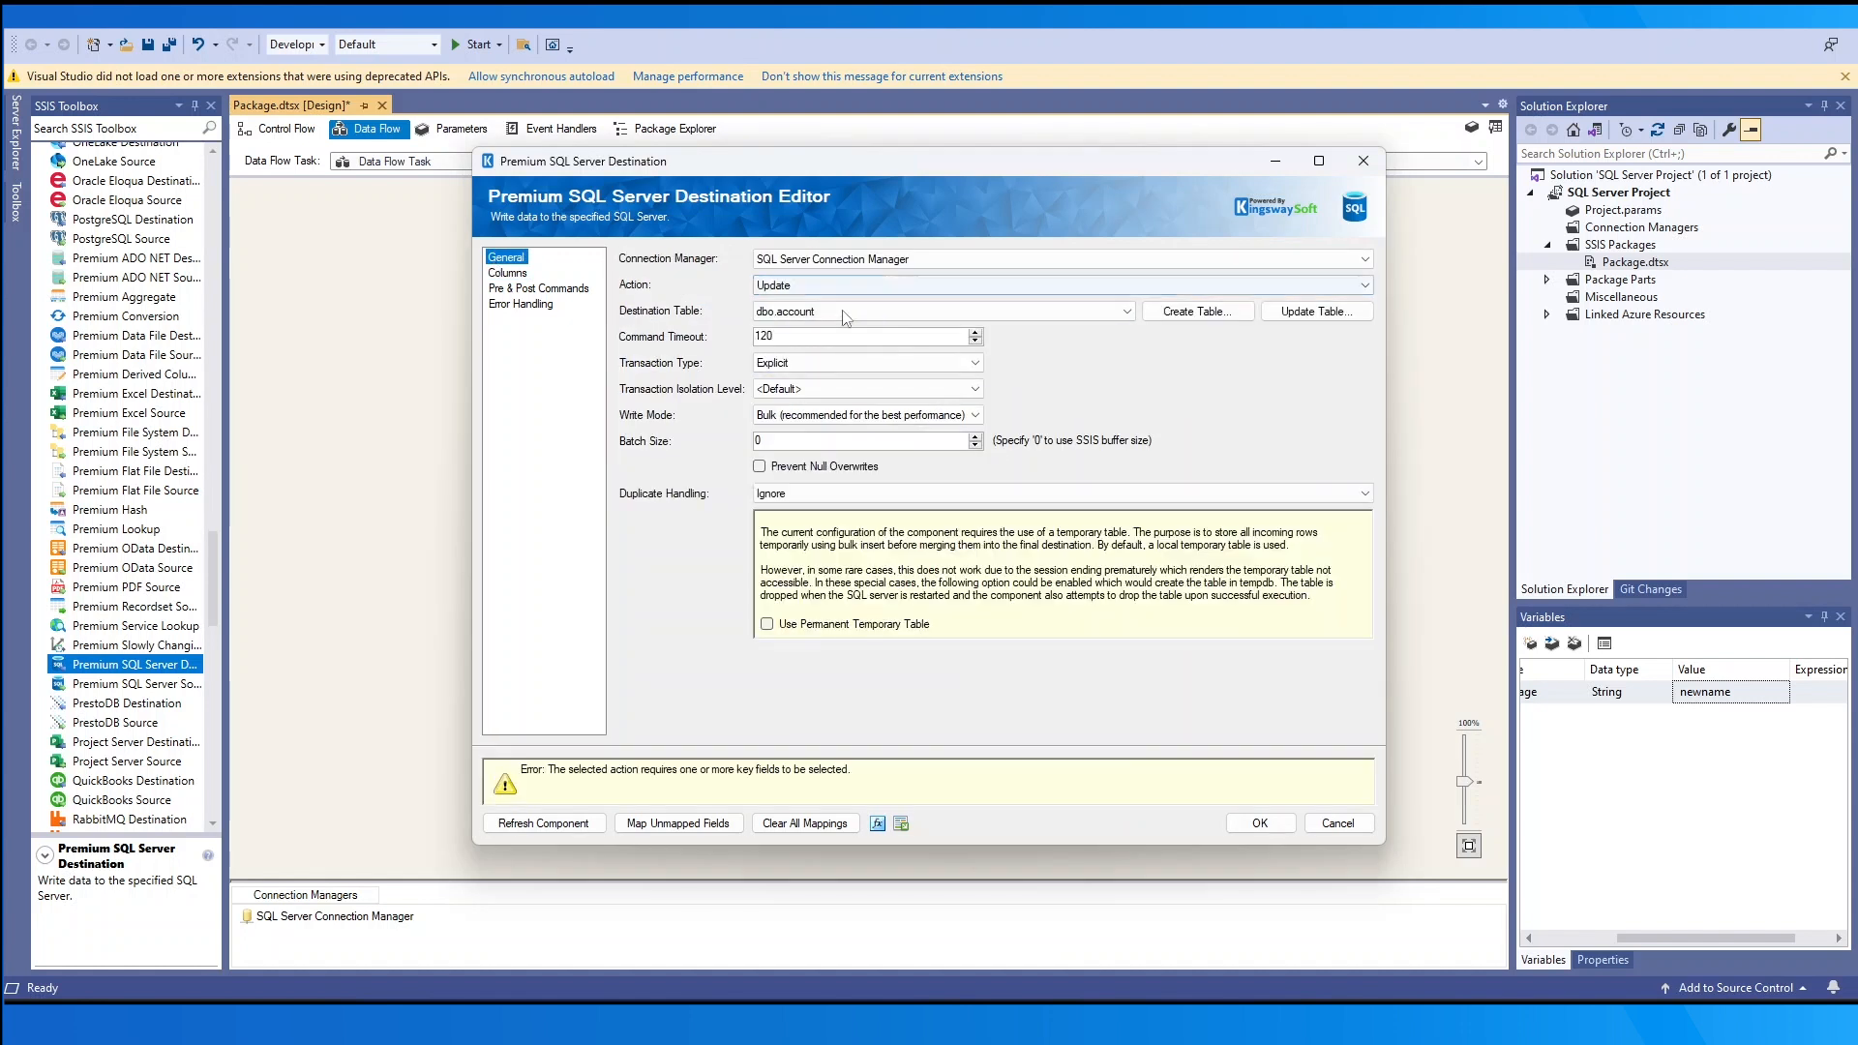
click(508, 272)
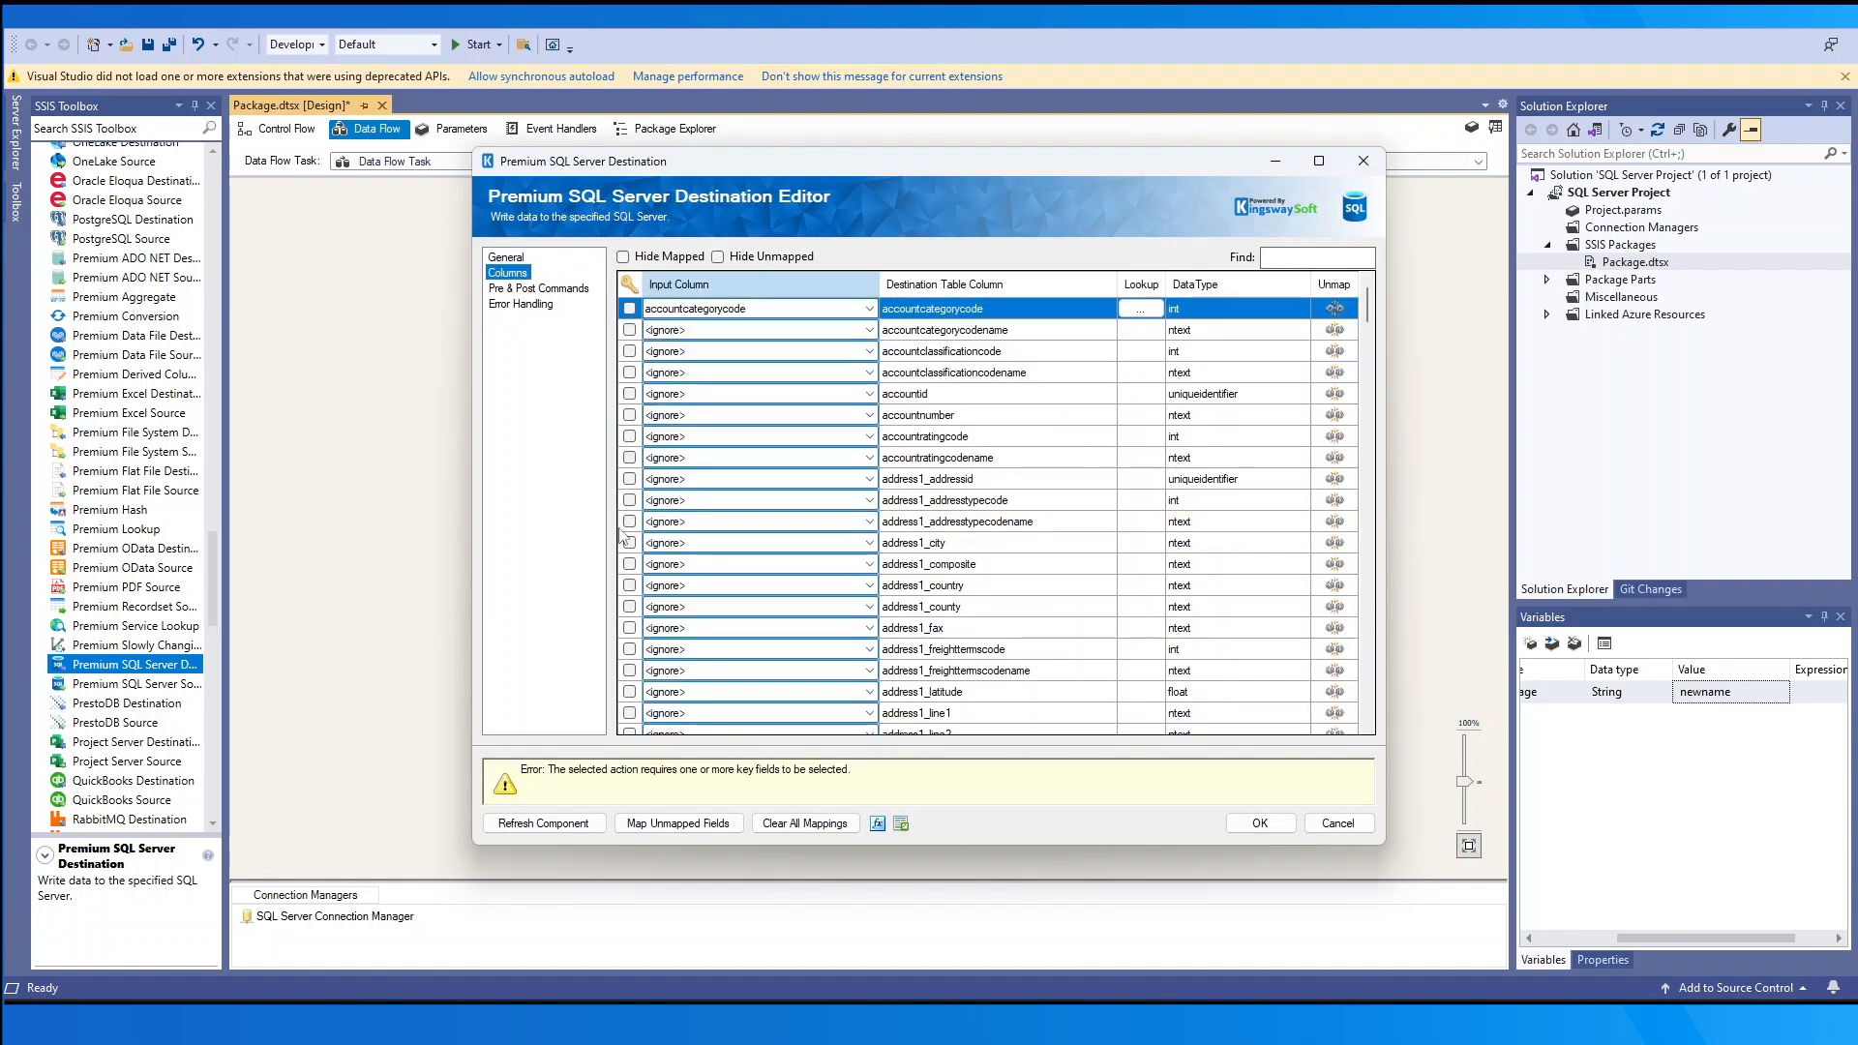
click(628, 307)
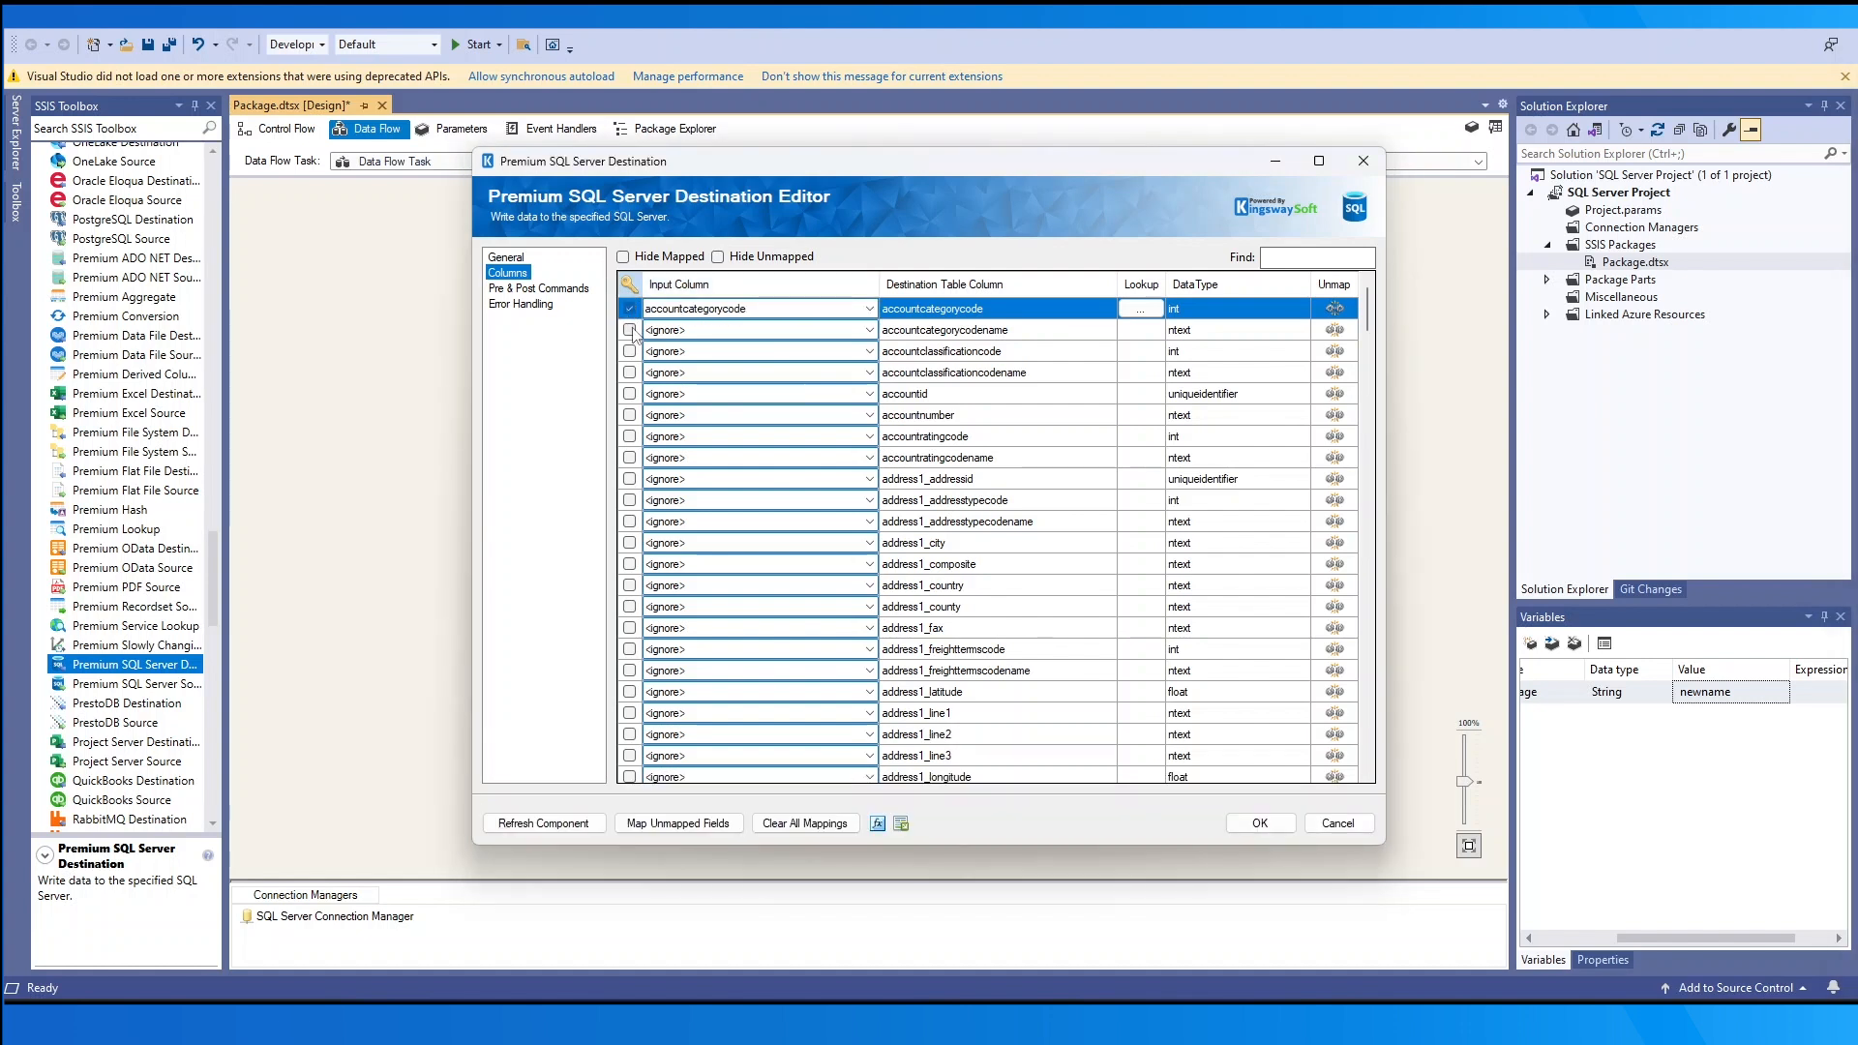
click(631, 330)
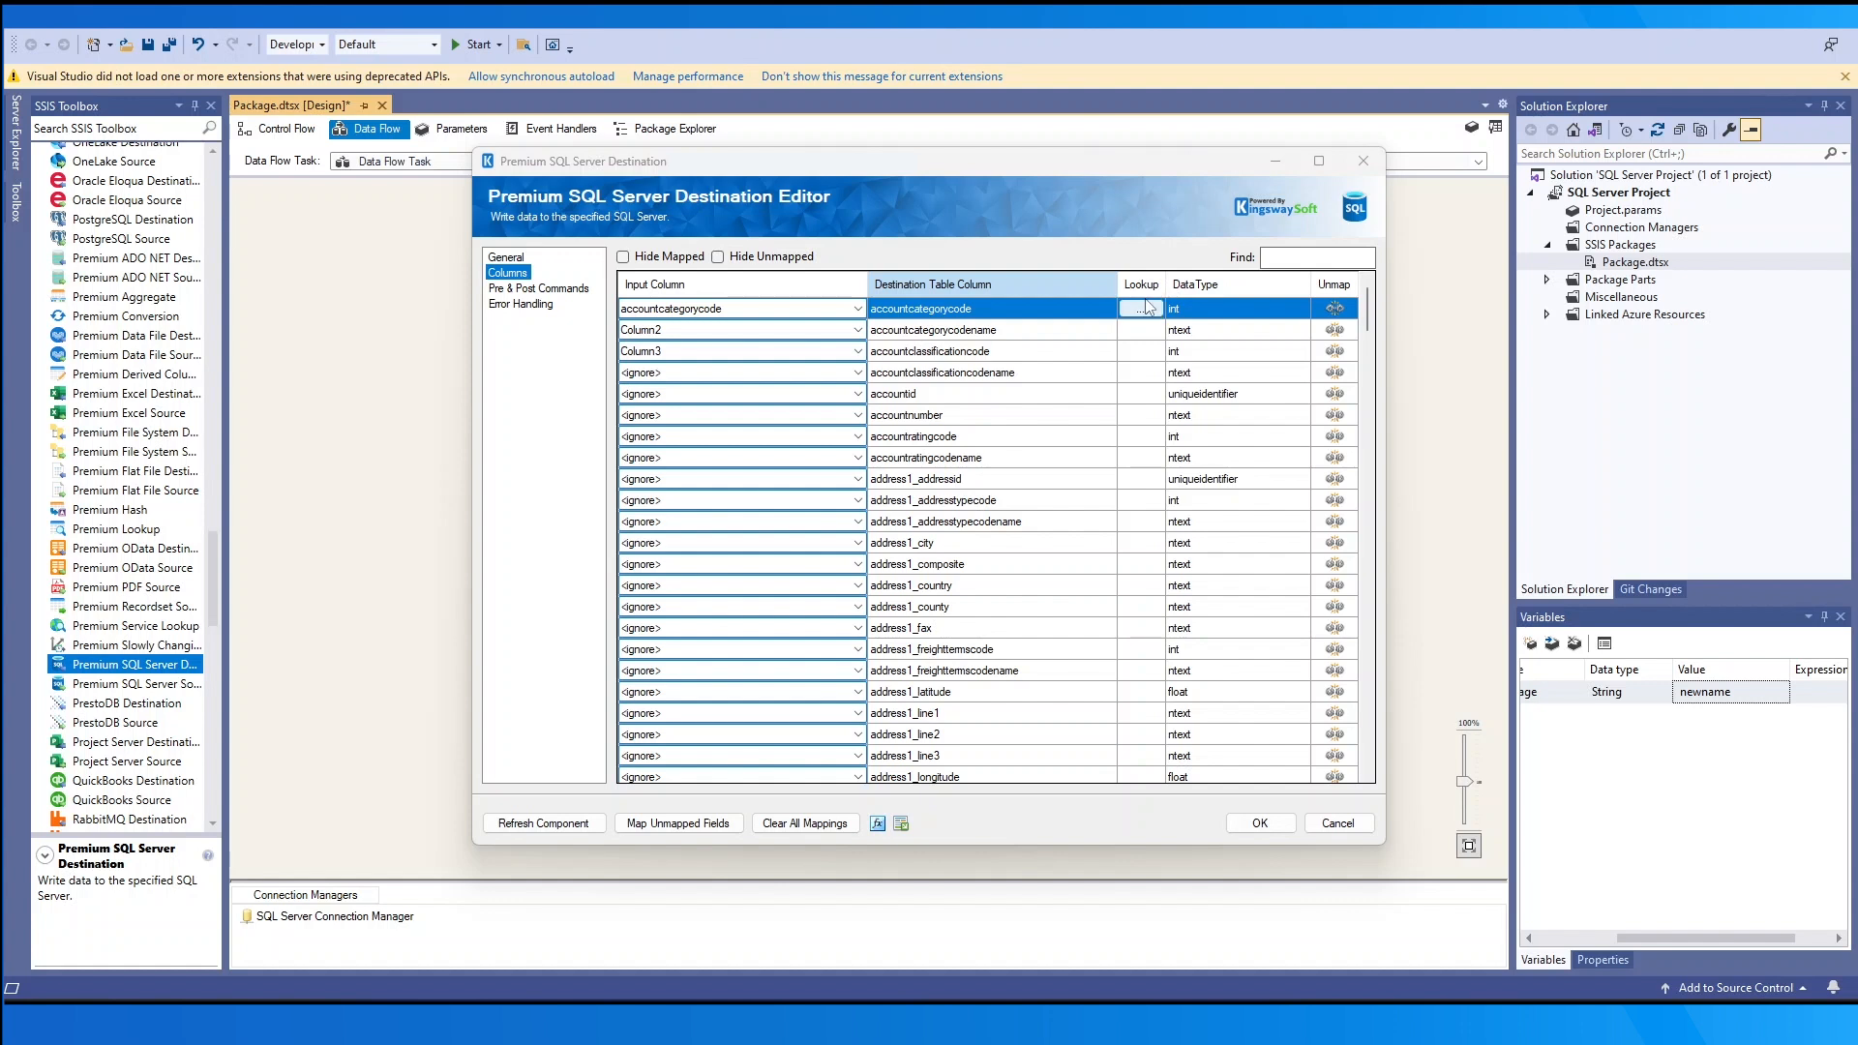
- Give accountcategorycode a dbo.activityparty lookup returning donotemailname where activityid = accountcategorycode
click(1146, 308)
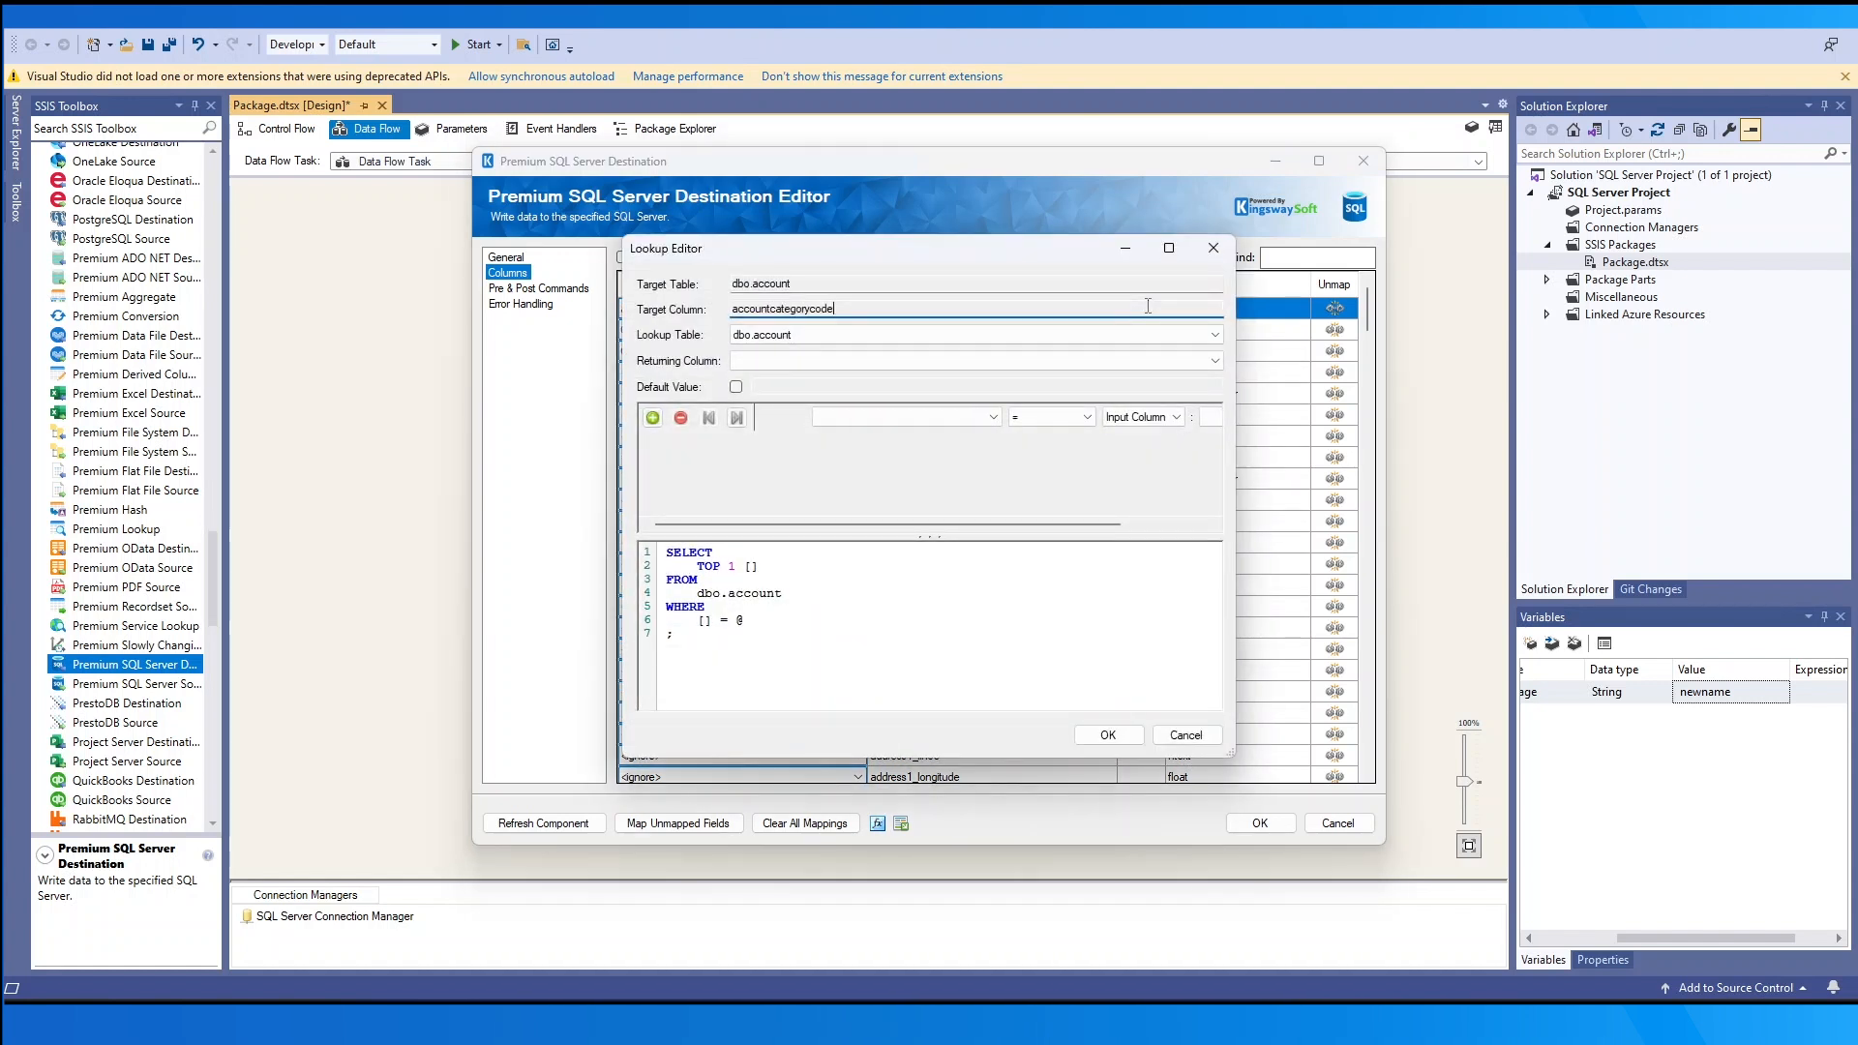
click(1171, 334)
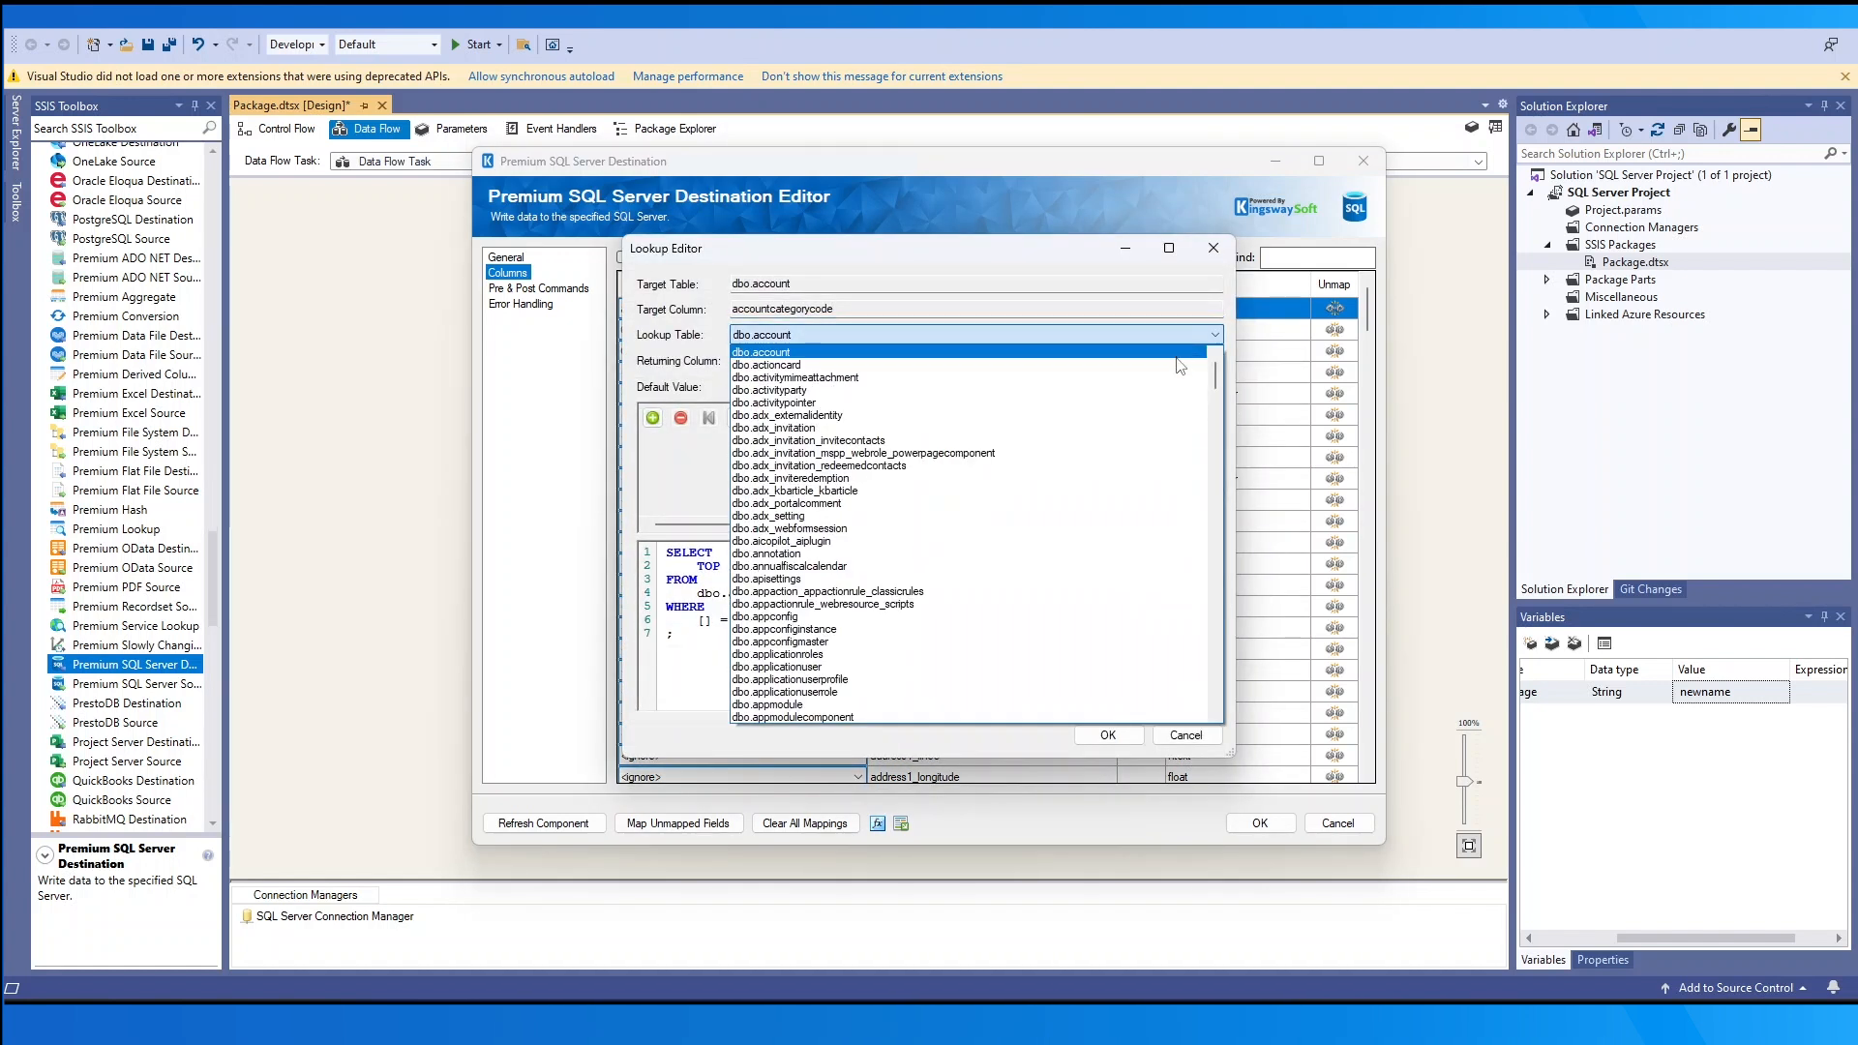
click(1160, 366)
click(1161, 366)
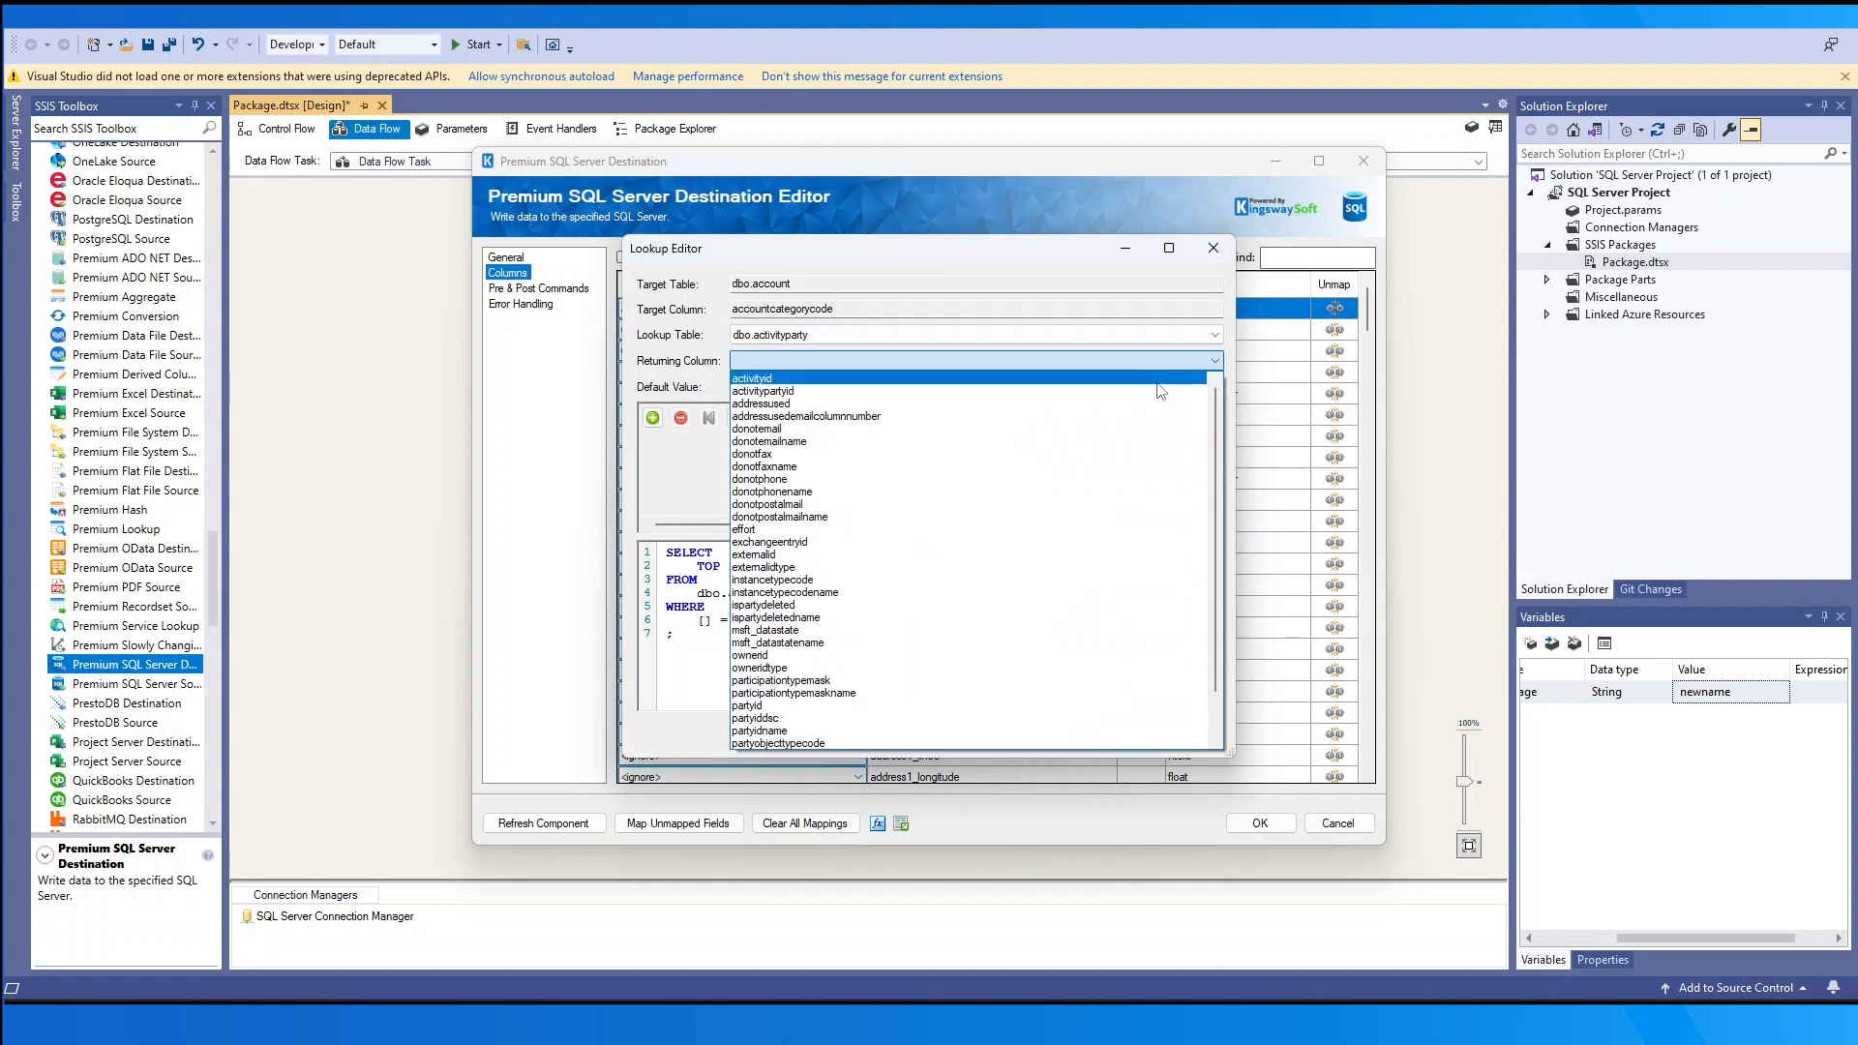
click(1183, 455)
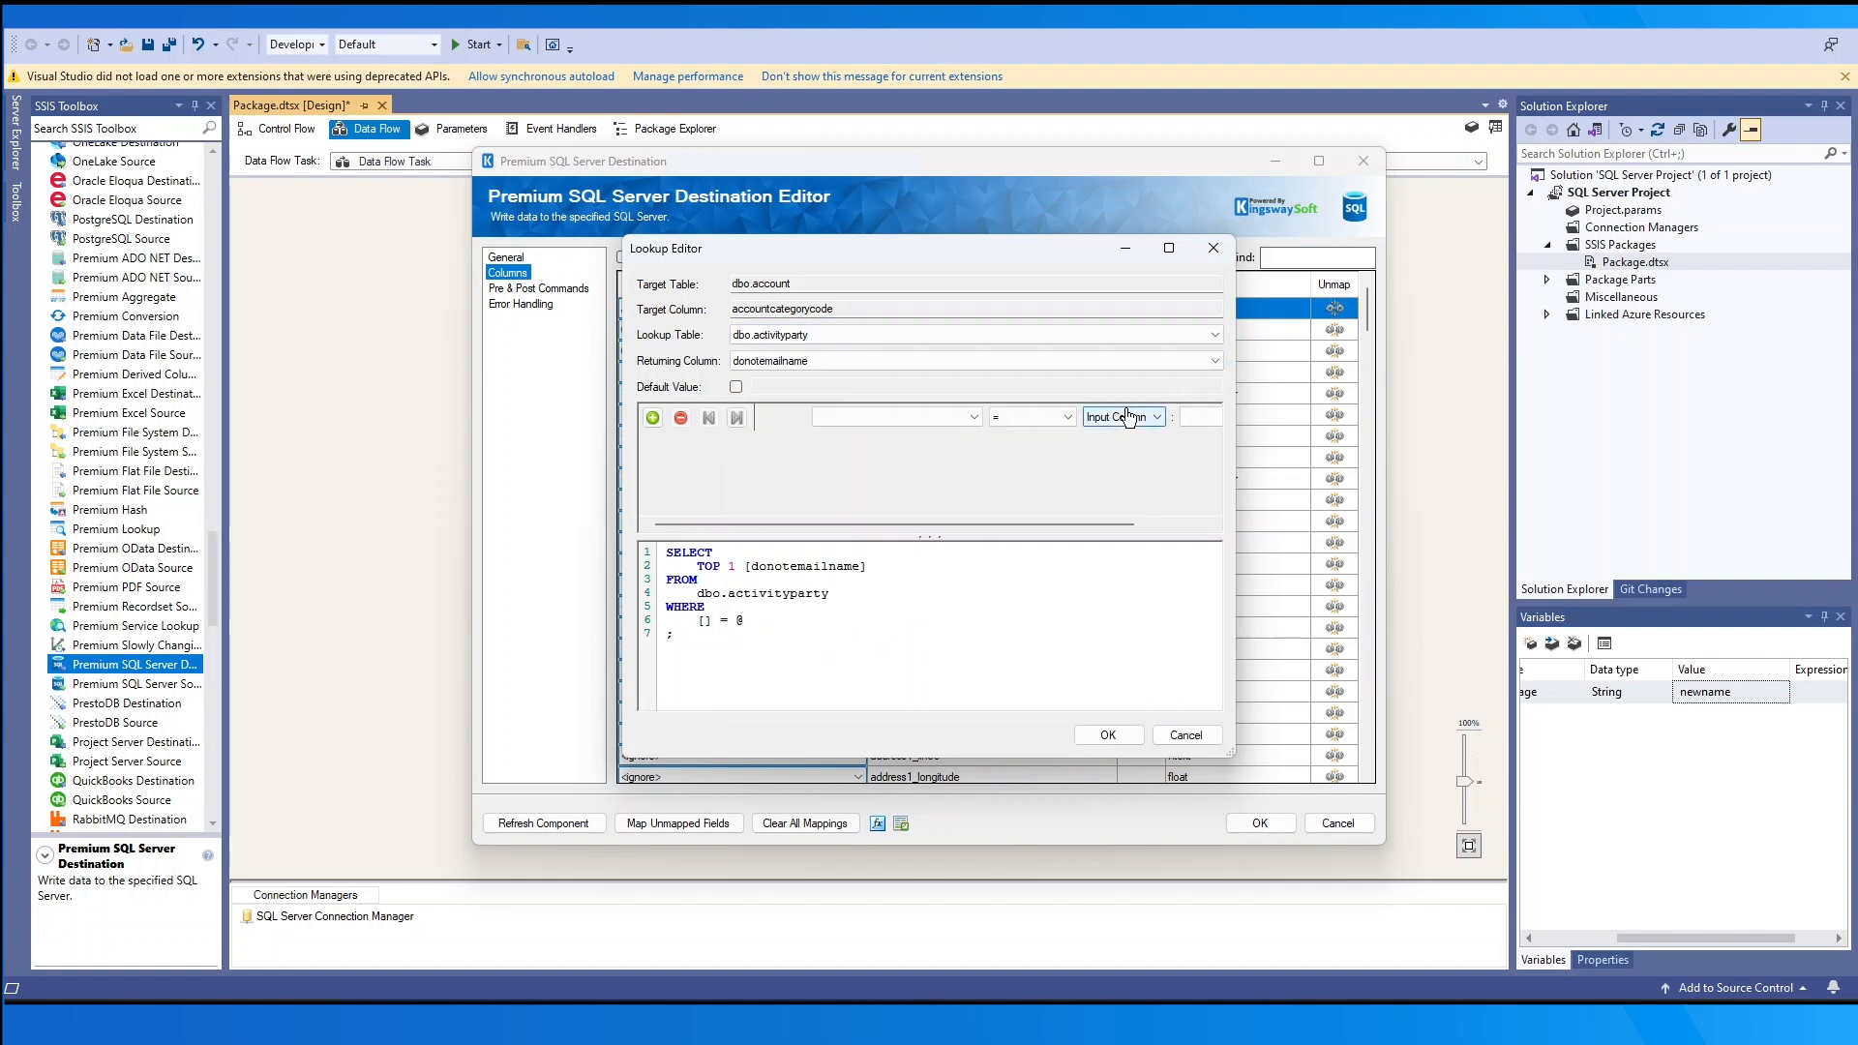
click(932, 417)
click(931, 438)
click(1031, 417)
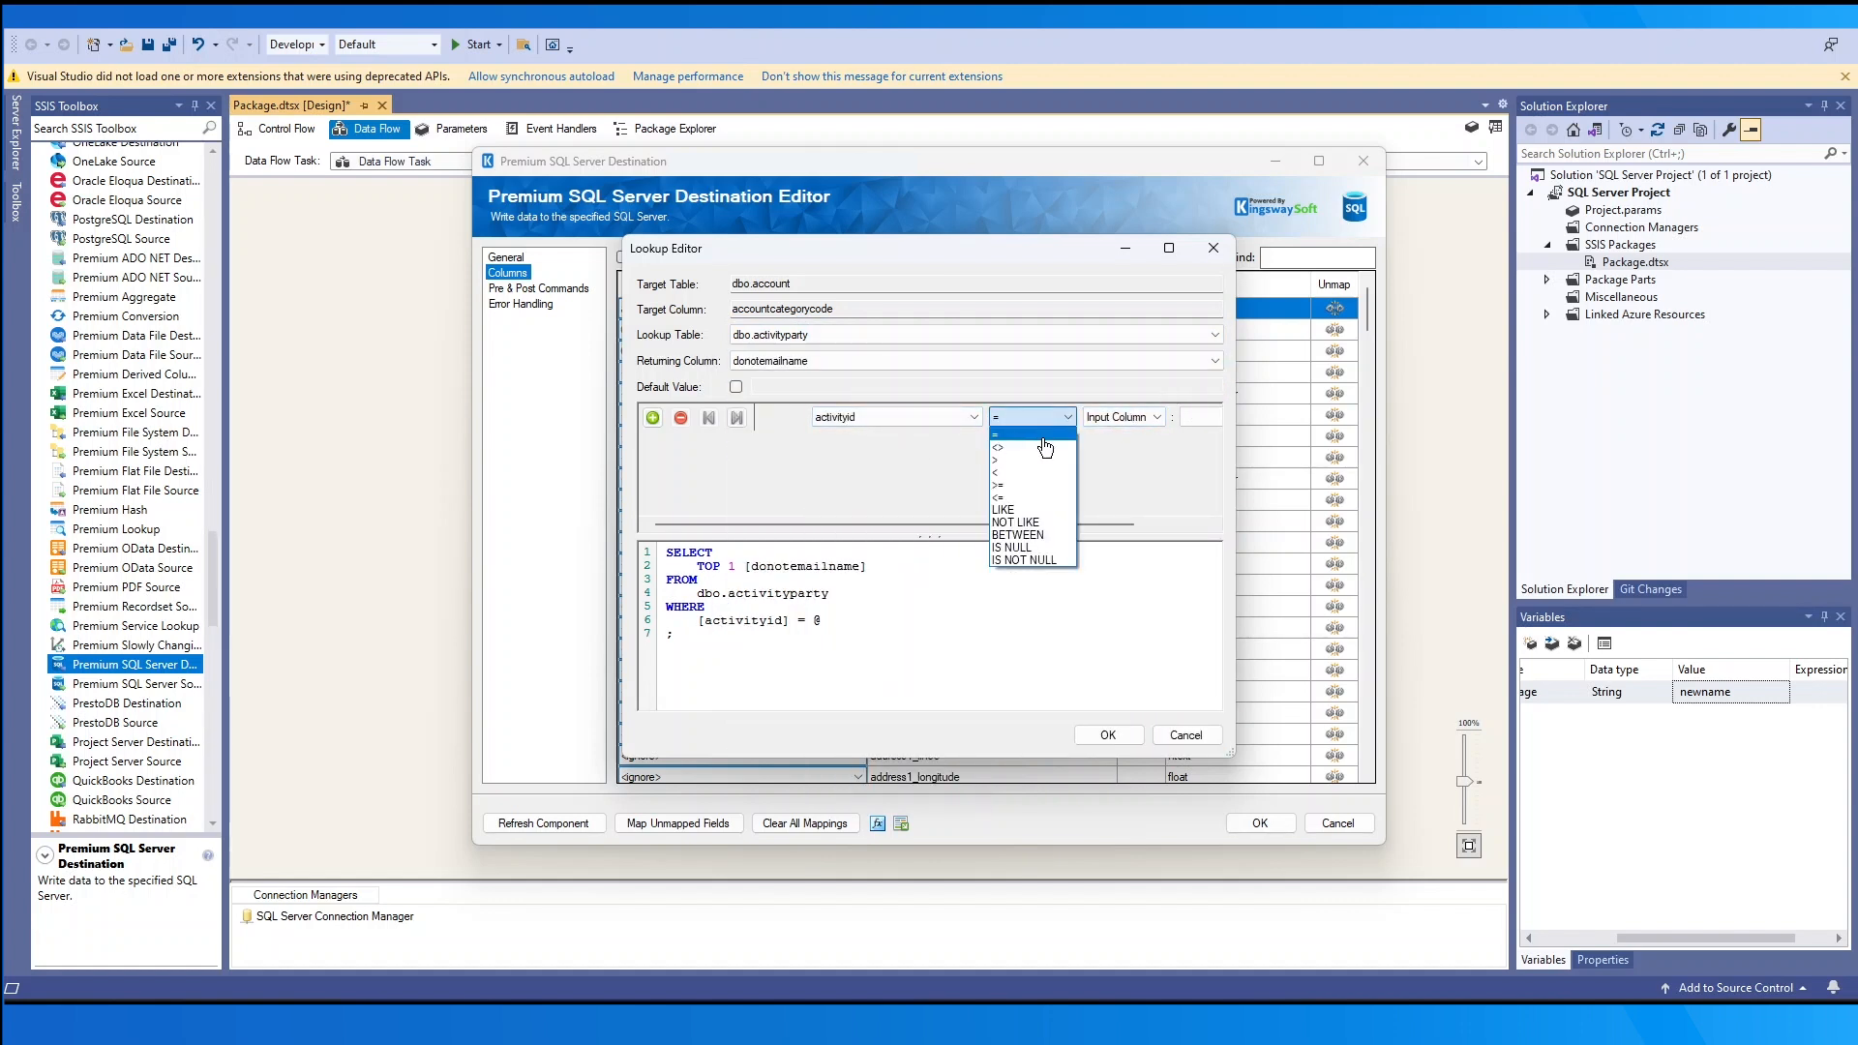
click(1208, 419)
click(1188, 435)
click(1056, 423)
click(1033, 434)
- Add the AND condition addressusedemailcolumnnumber = Column2 and confirm the lookup
click(652, 418)
click(780, 446)
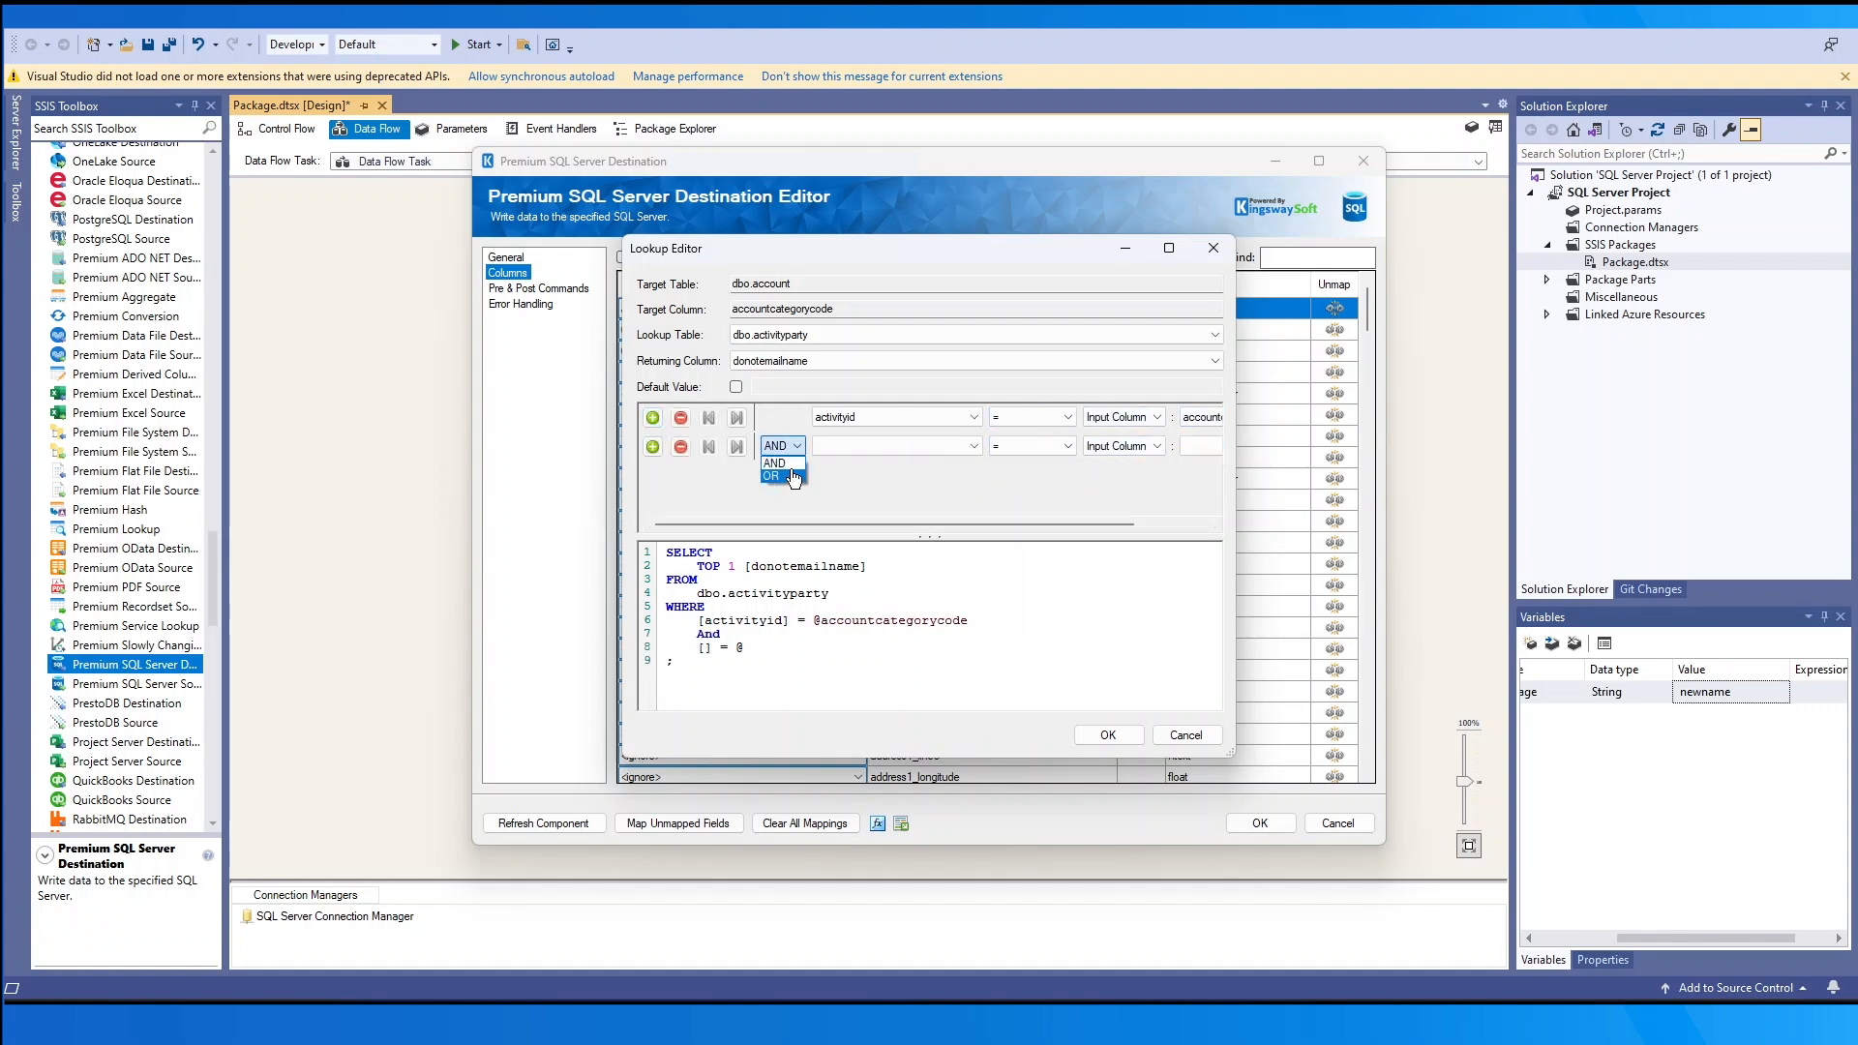
click(774, 463)
click(889, 446)
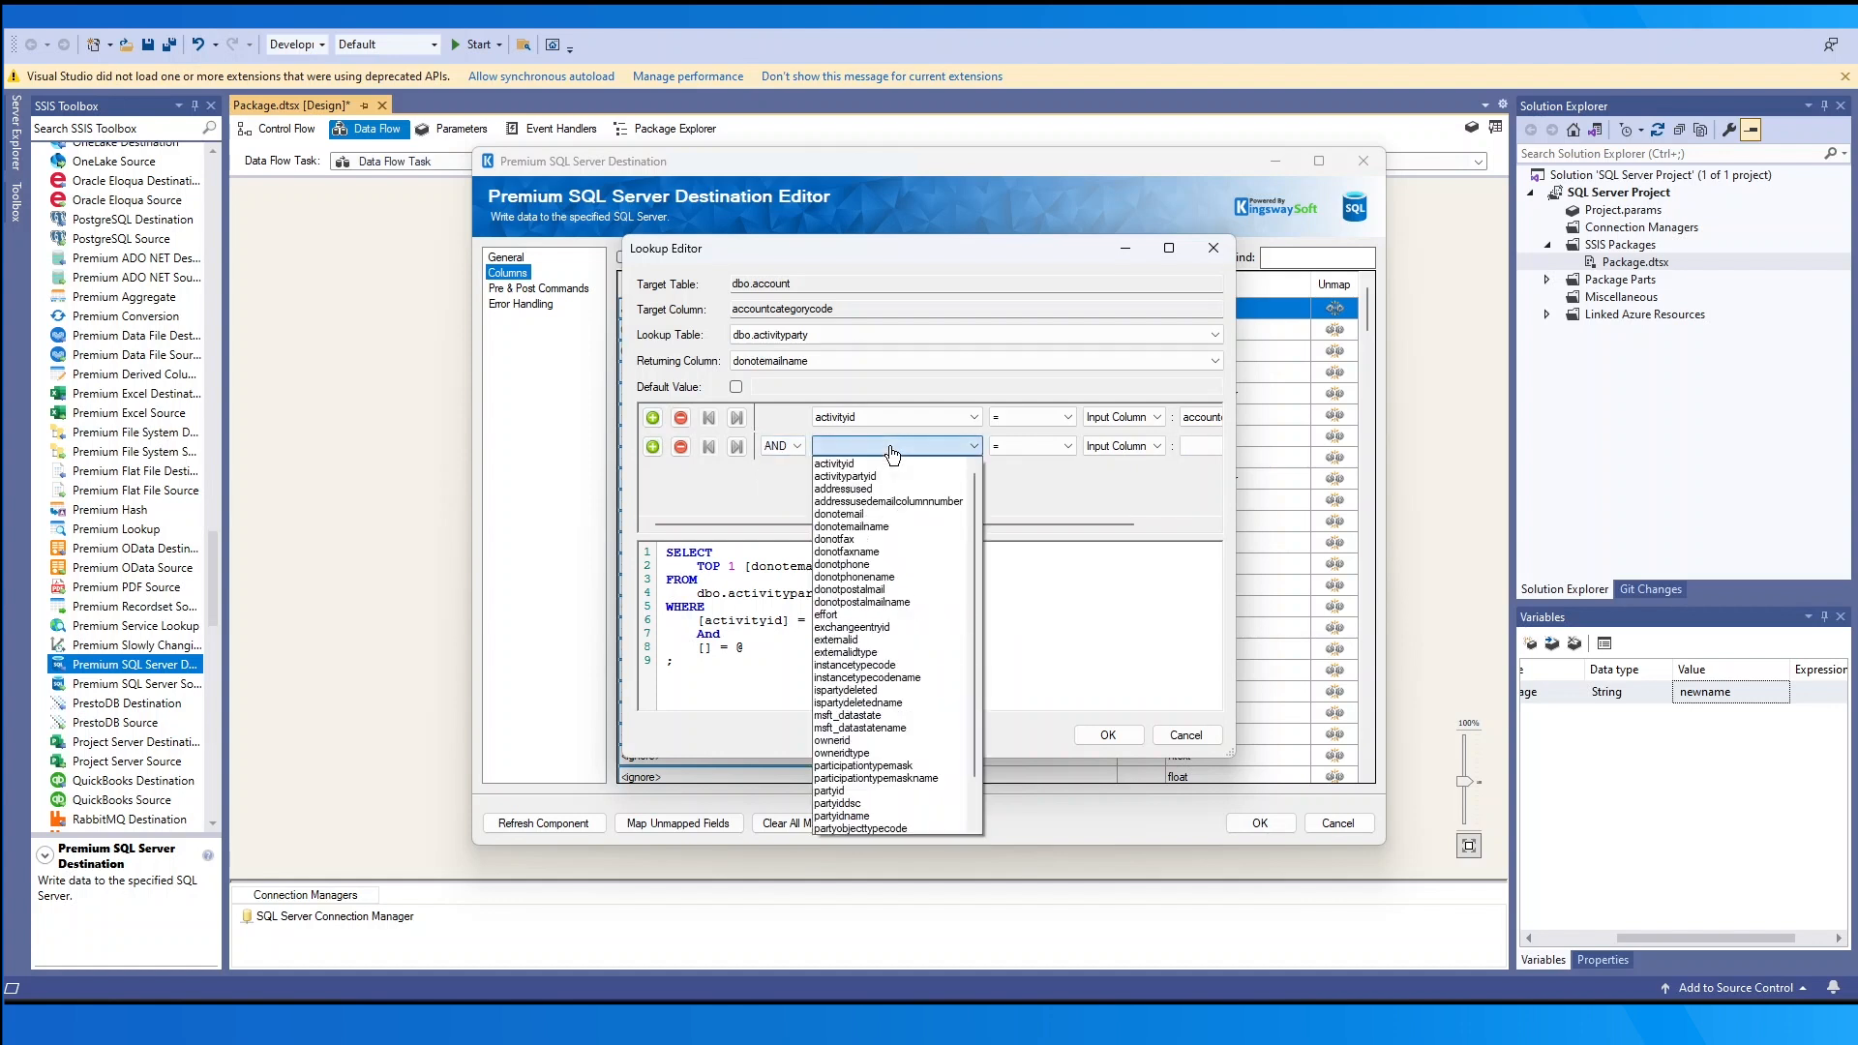
click(891, 500)
click(1200, 446)
click(1196, 484)
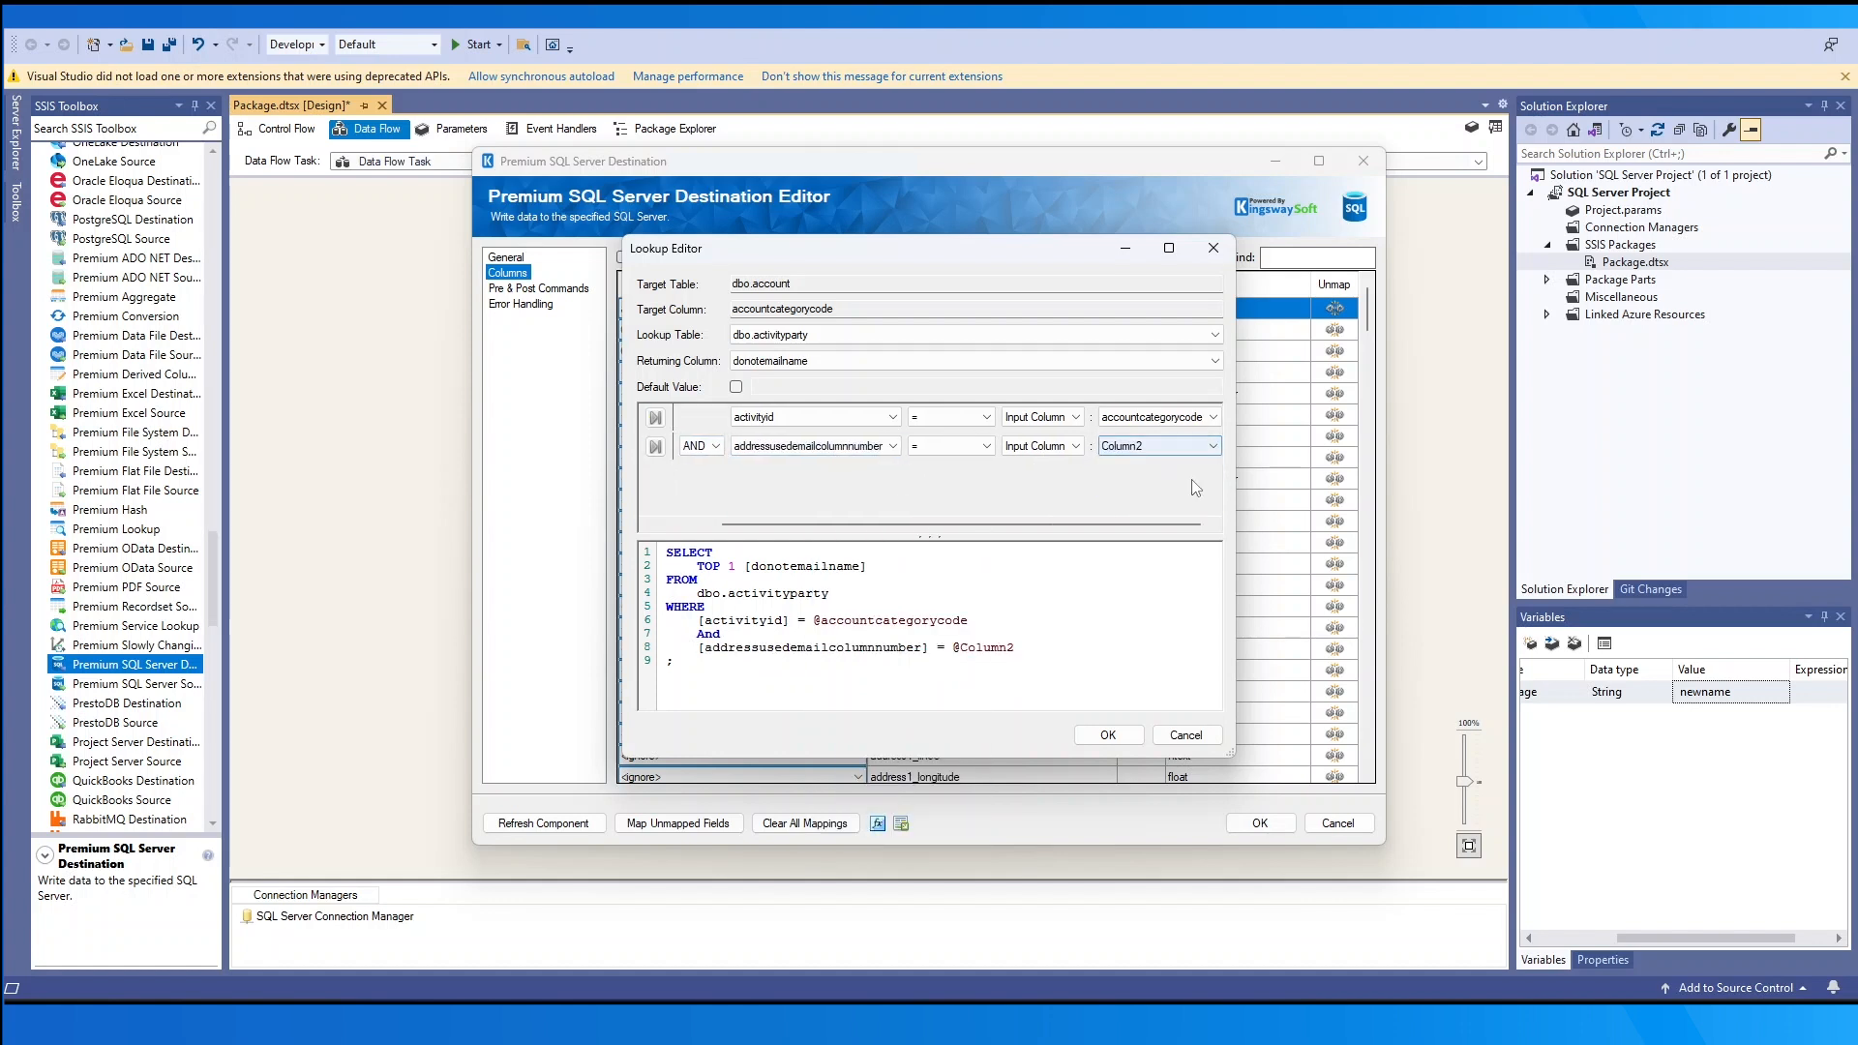
click(1209, 742)
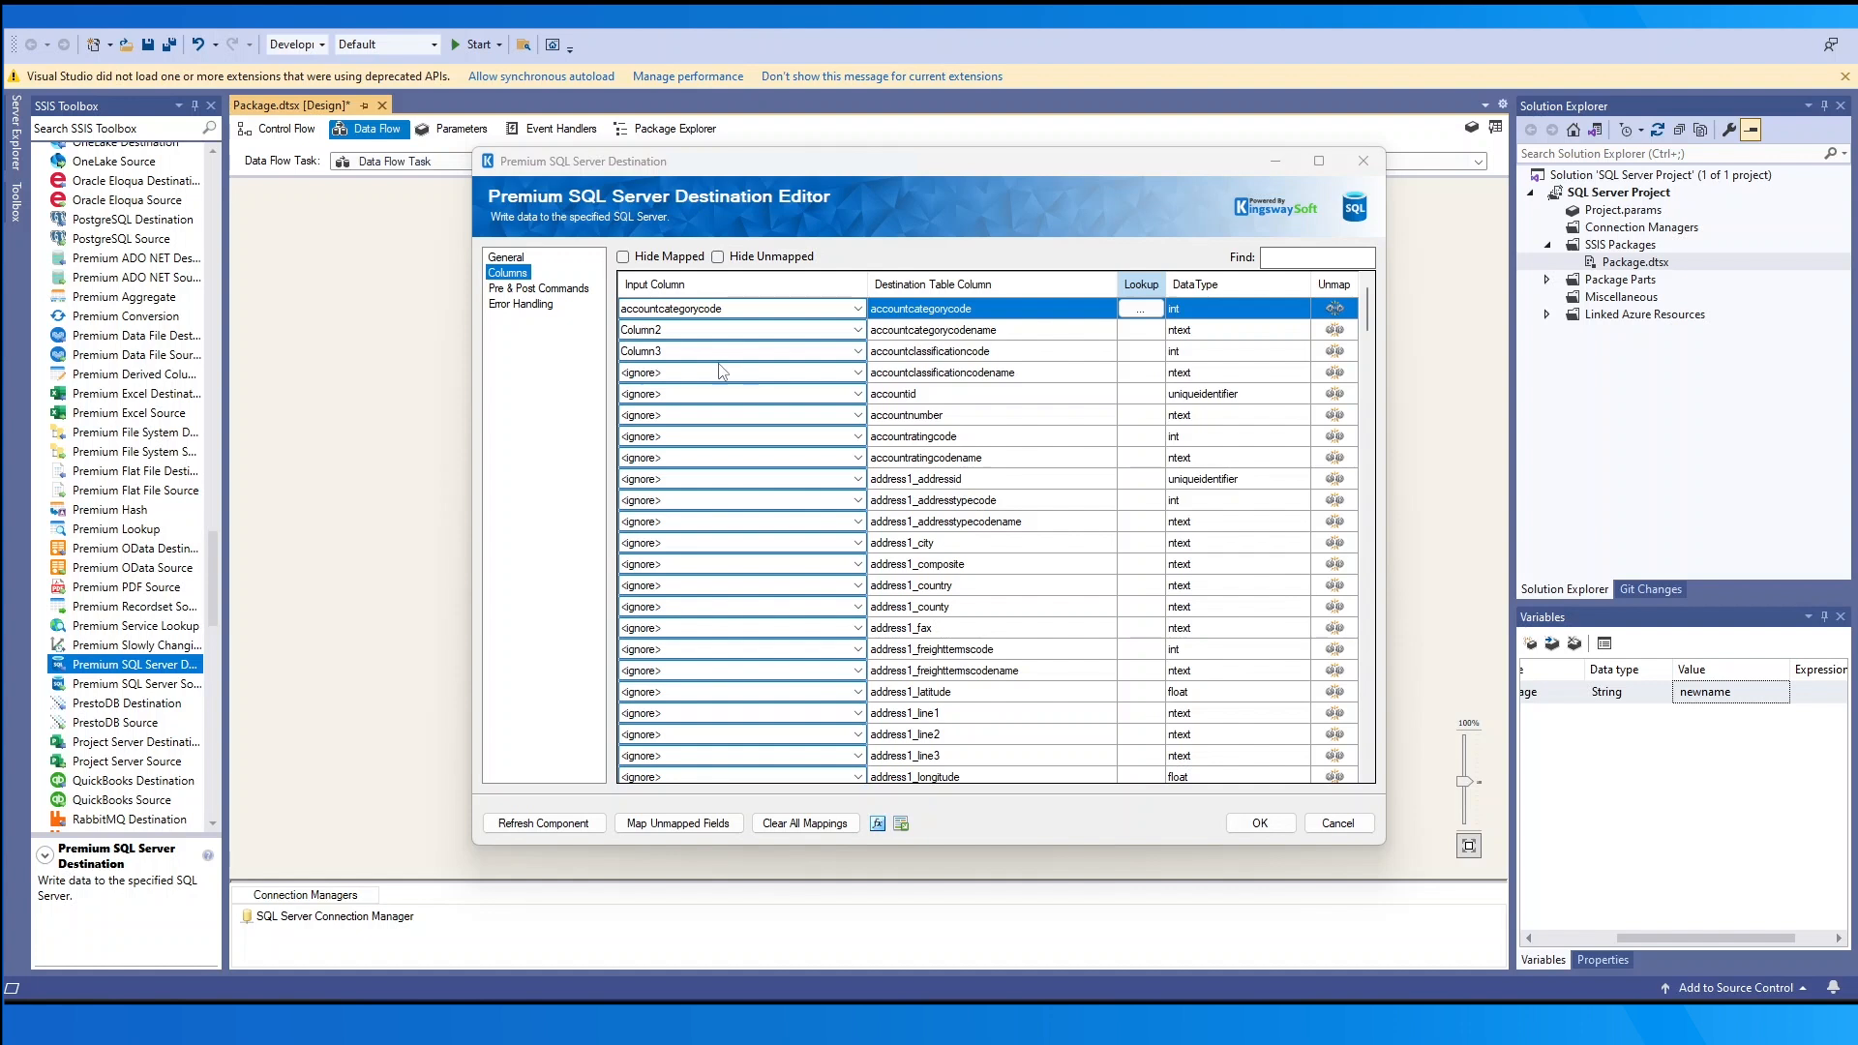
- On Pre & Post Commands, insert User::Variable into the Pre Command, then go to Error Handling
click(551, 290)
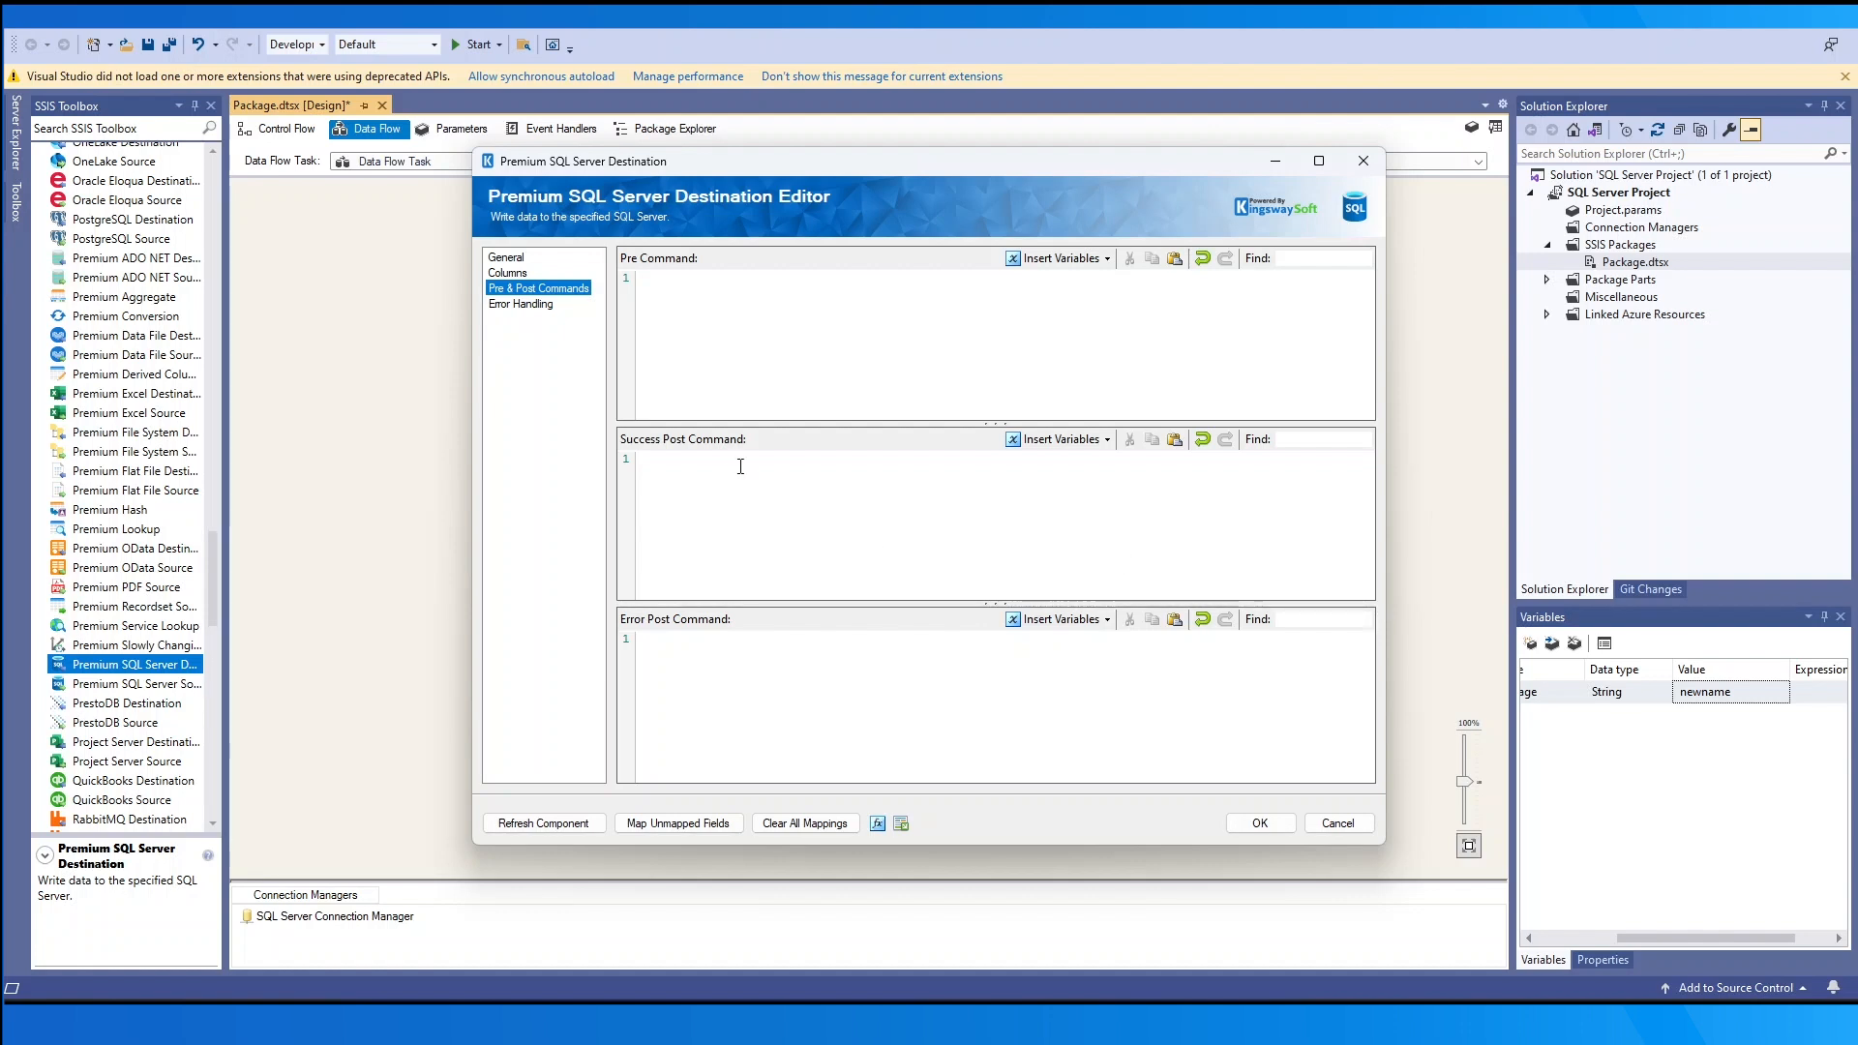
click(702, 281)
click(665, 458)
click(625, 641)
click(1062, 259)
mouse_move(1074, 281)
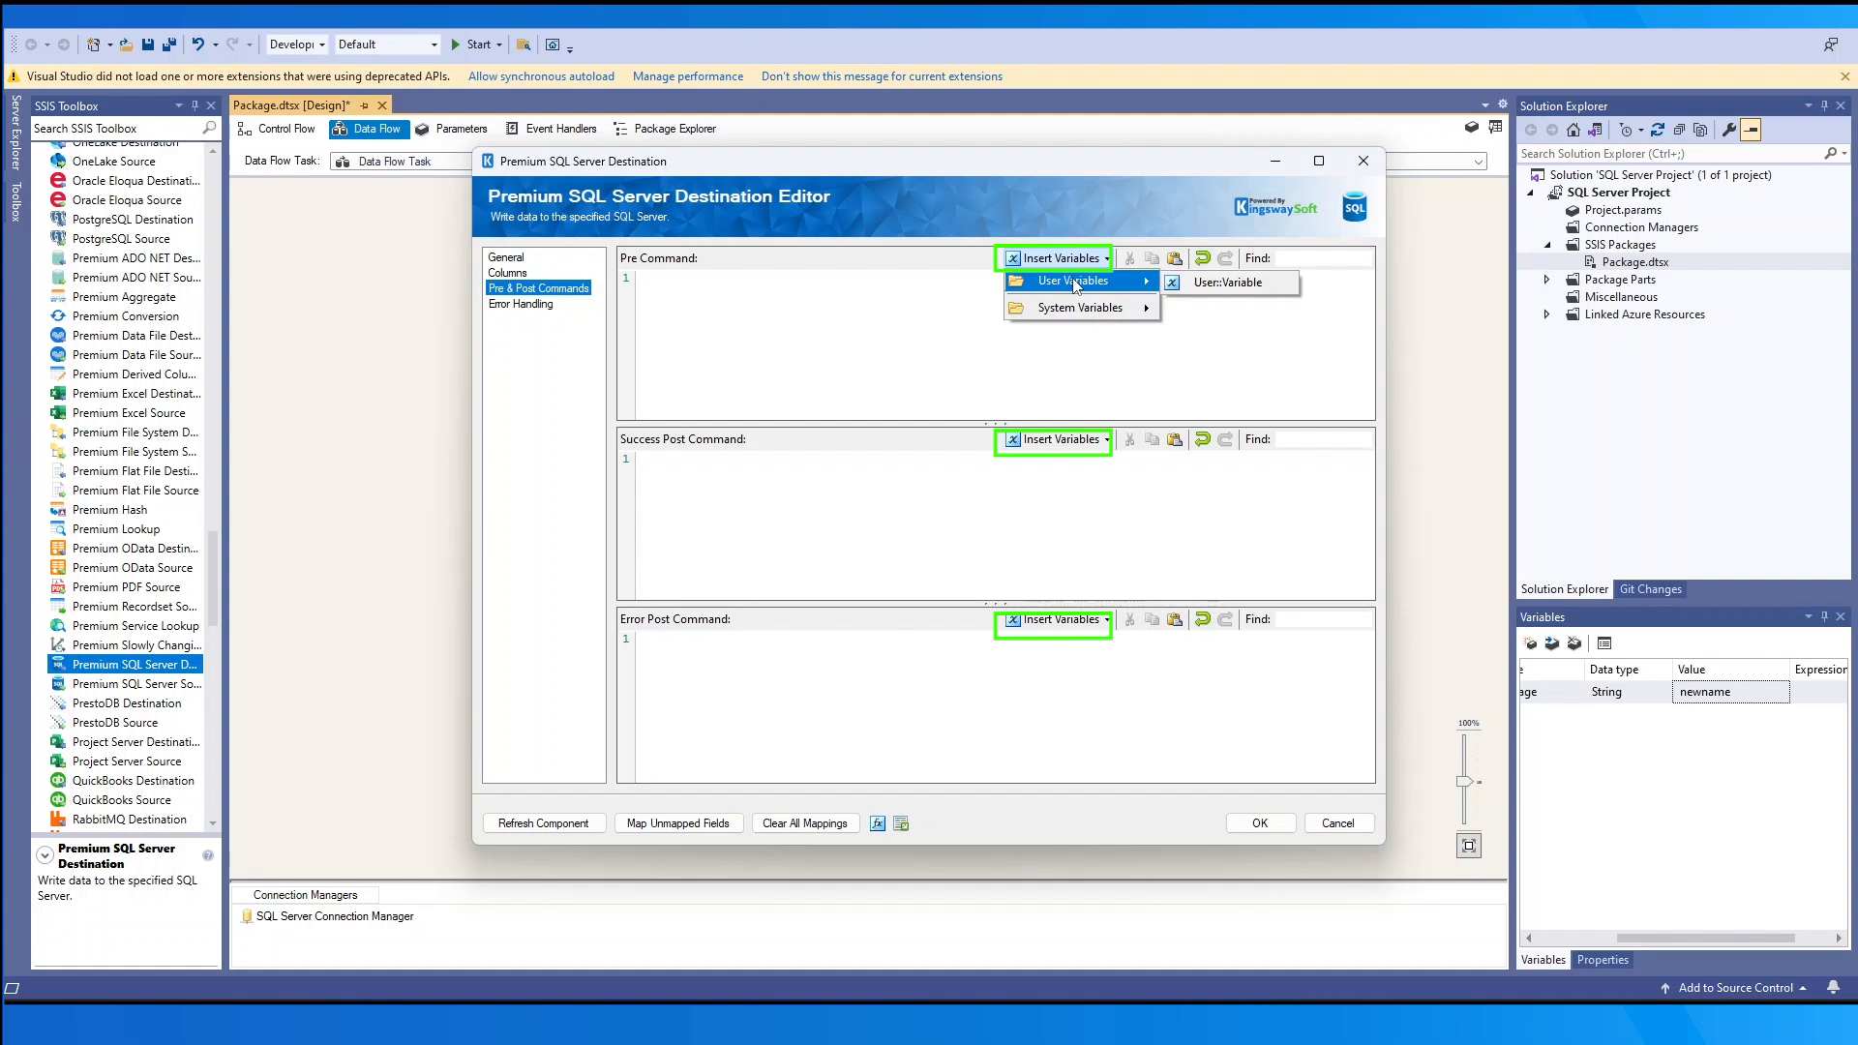
click(1238, 283)
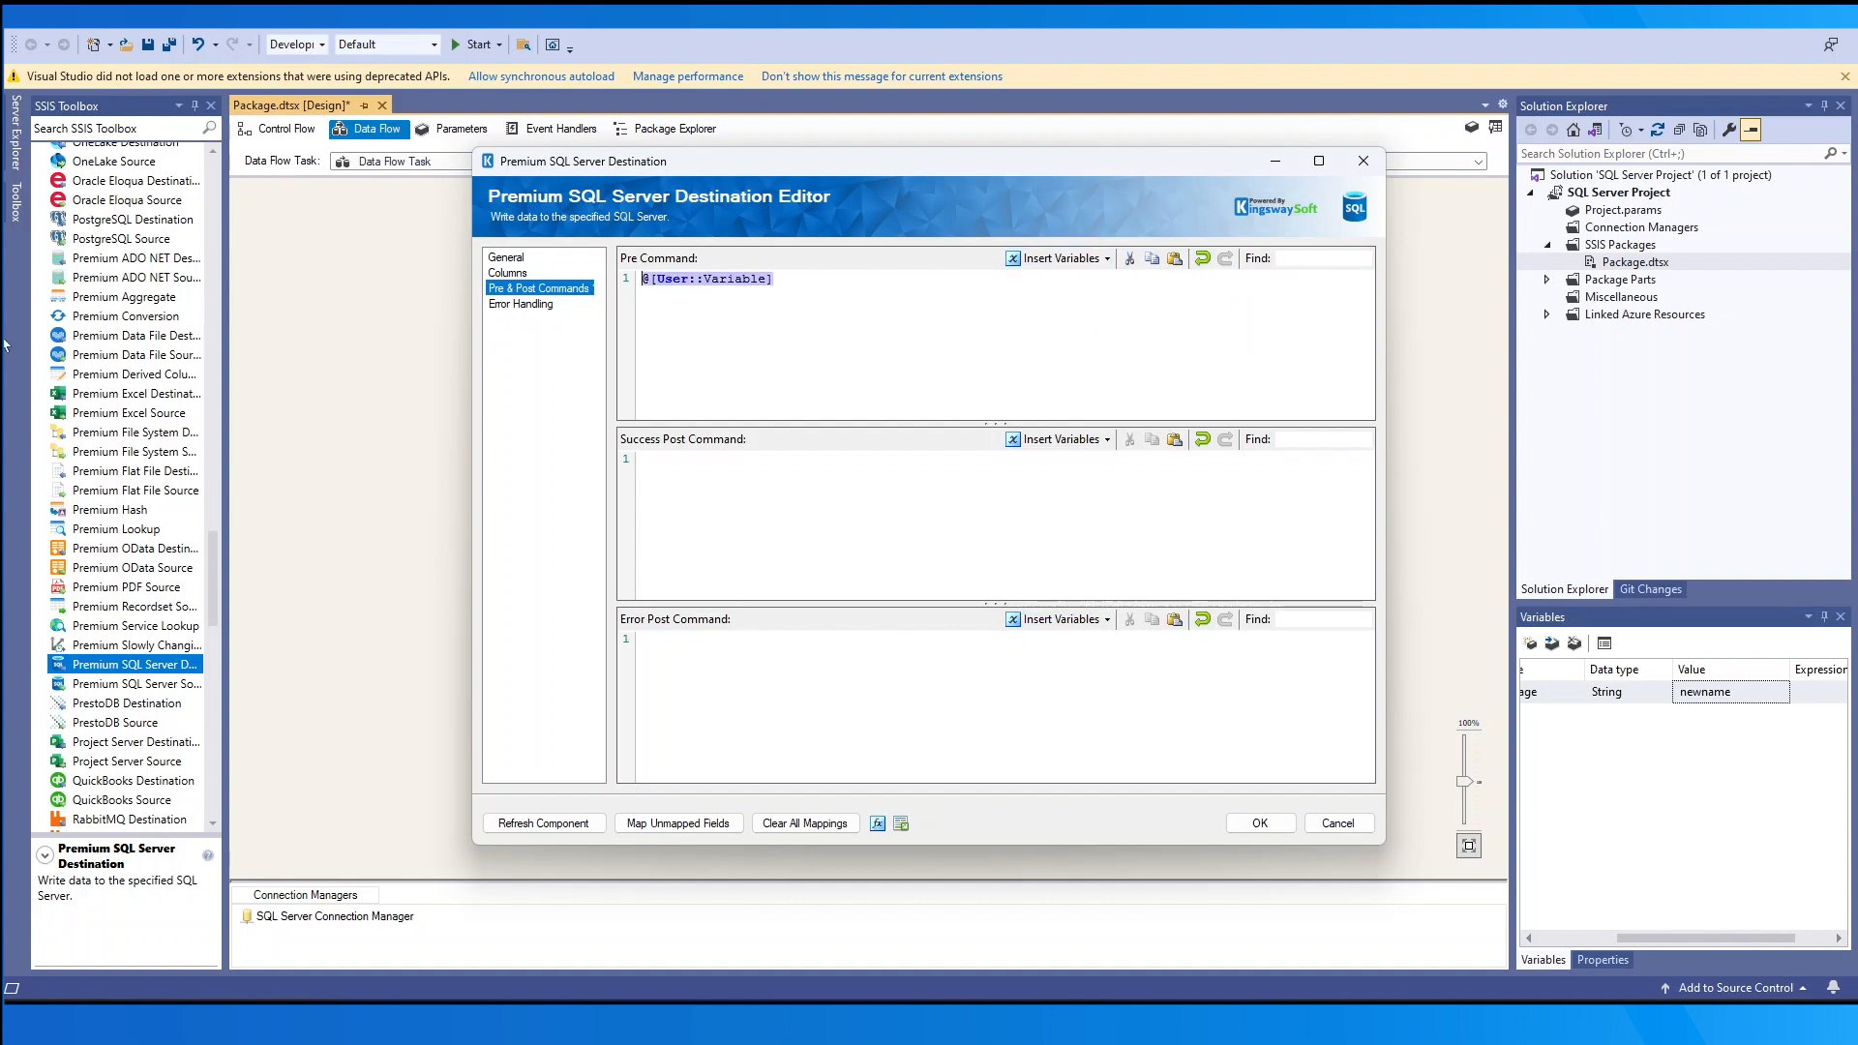
click(494, 306)
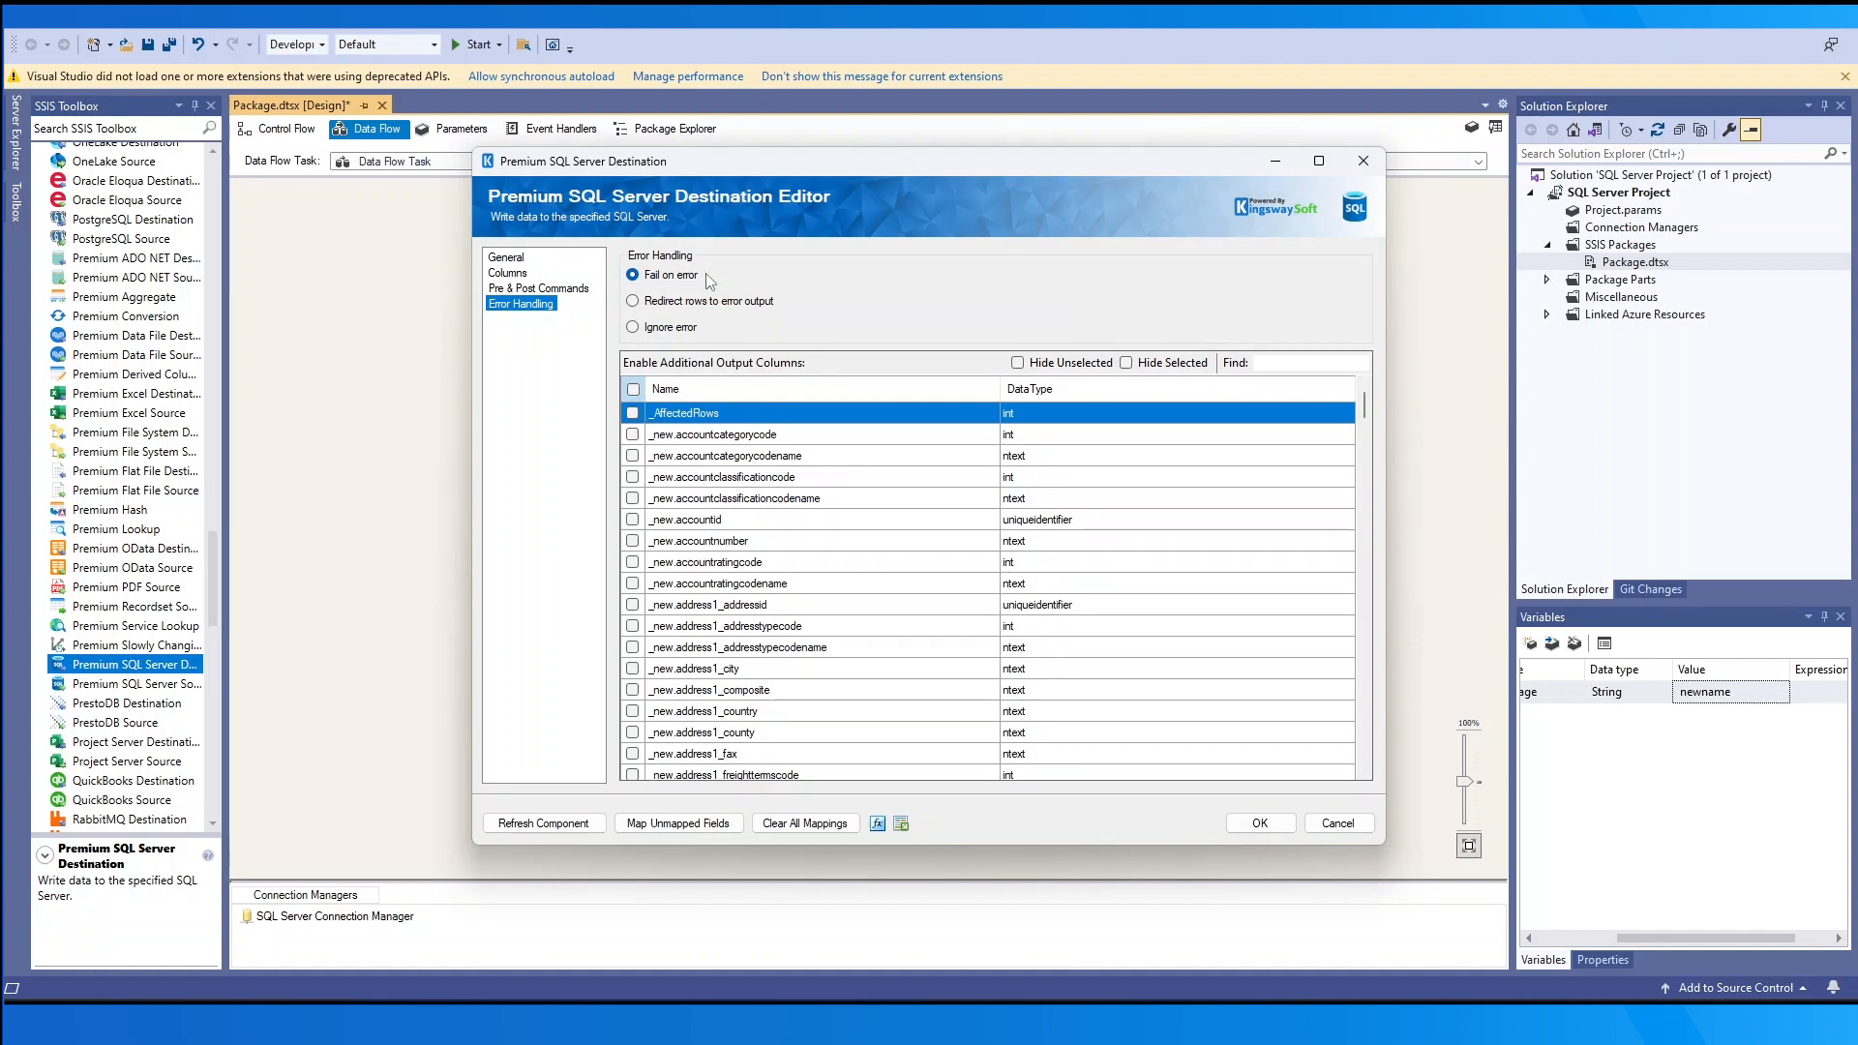
- Try the Redirect and Fail error options, finally setting errors to Ignore
click(720, 305)
click(684, 327)
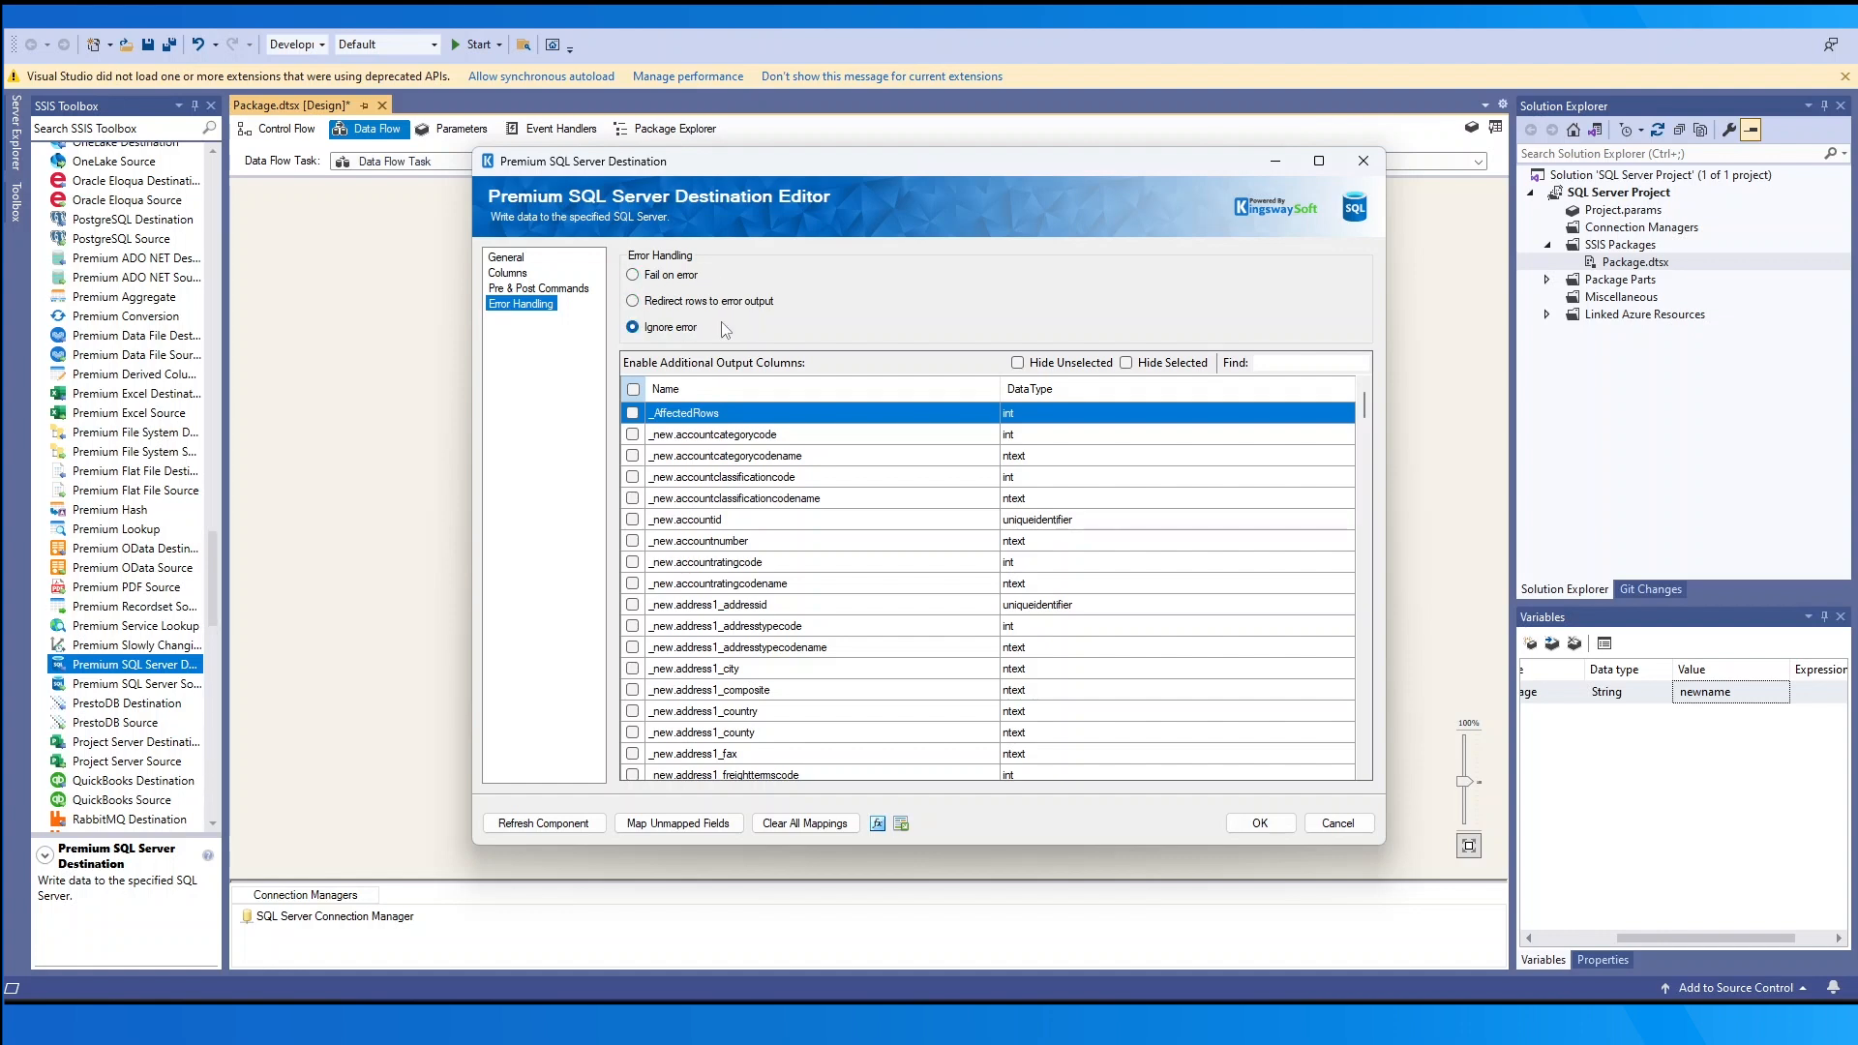
click(681, 278)
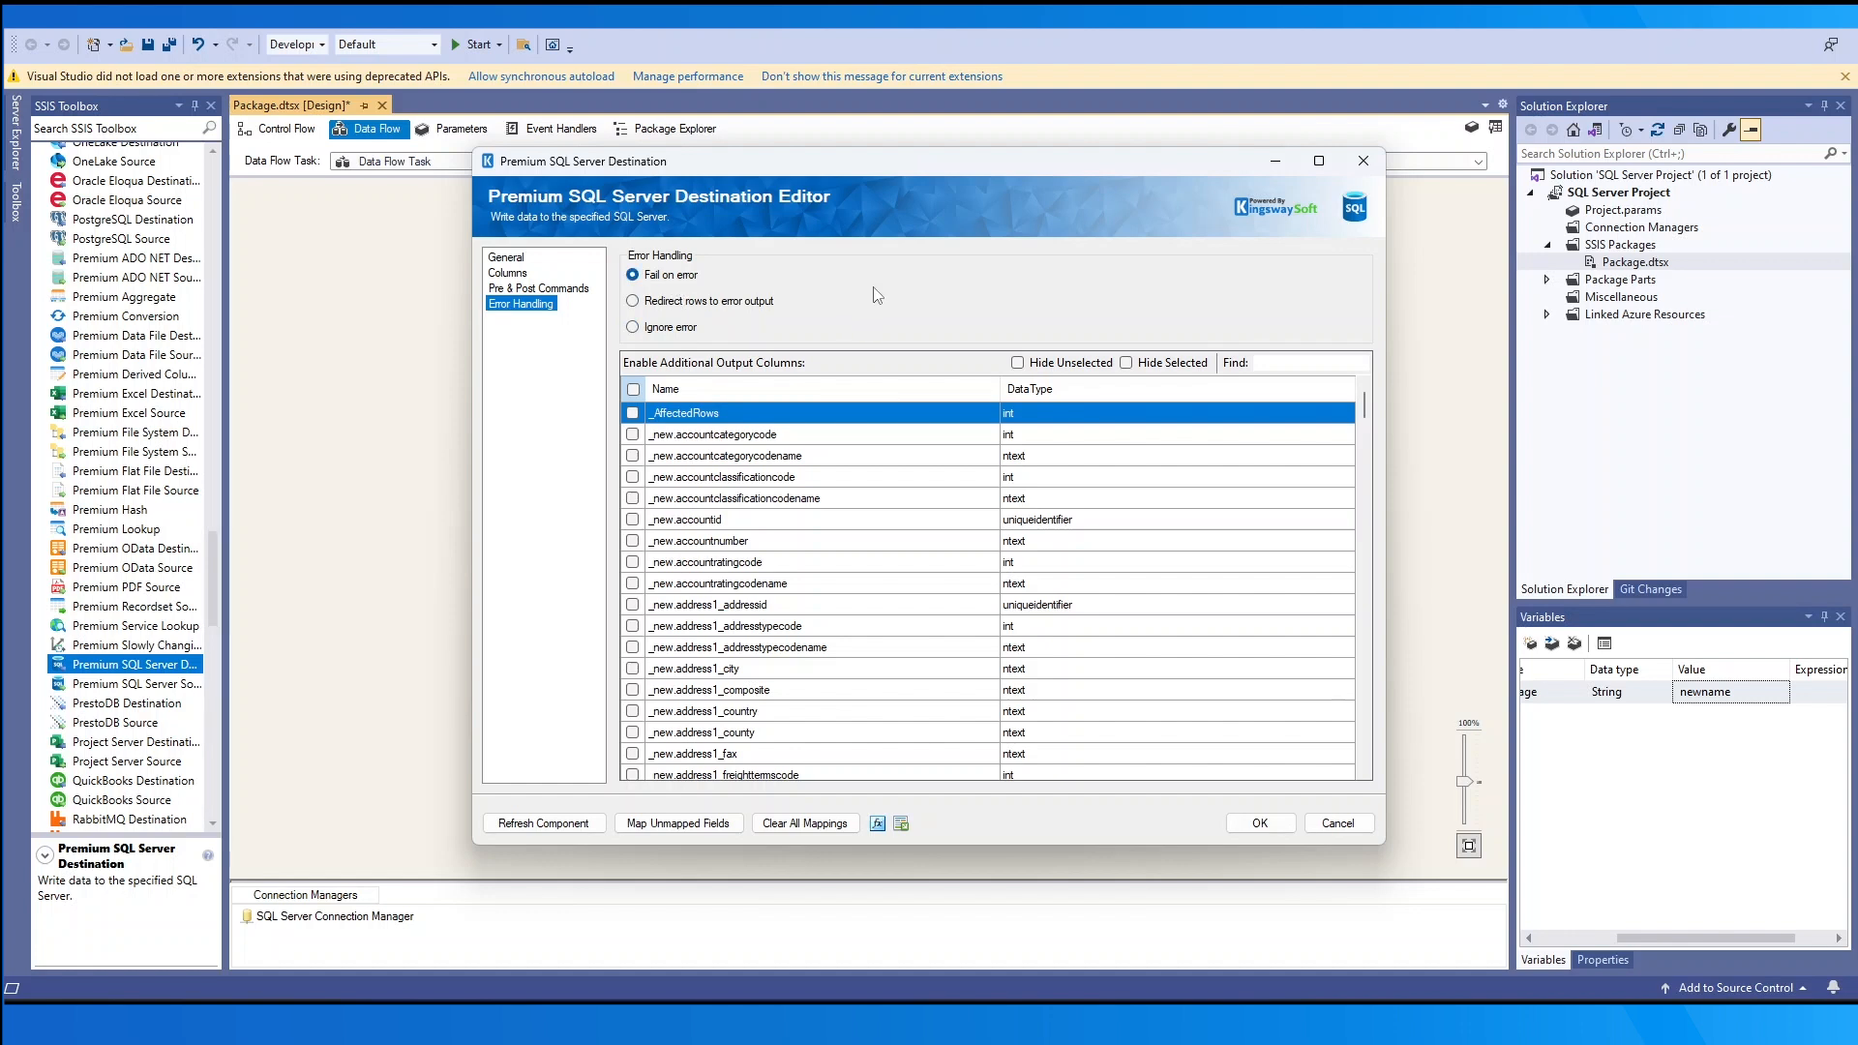
click(739, 306)
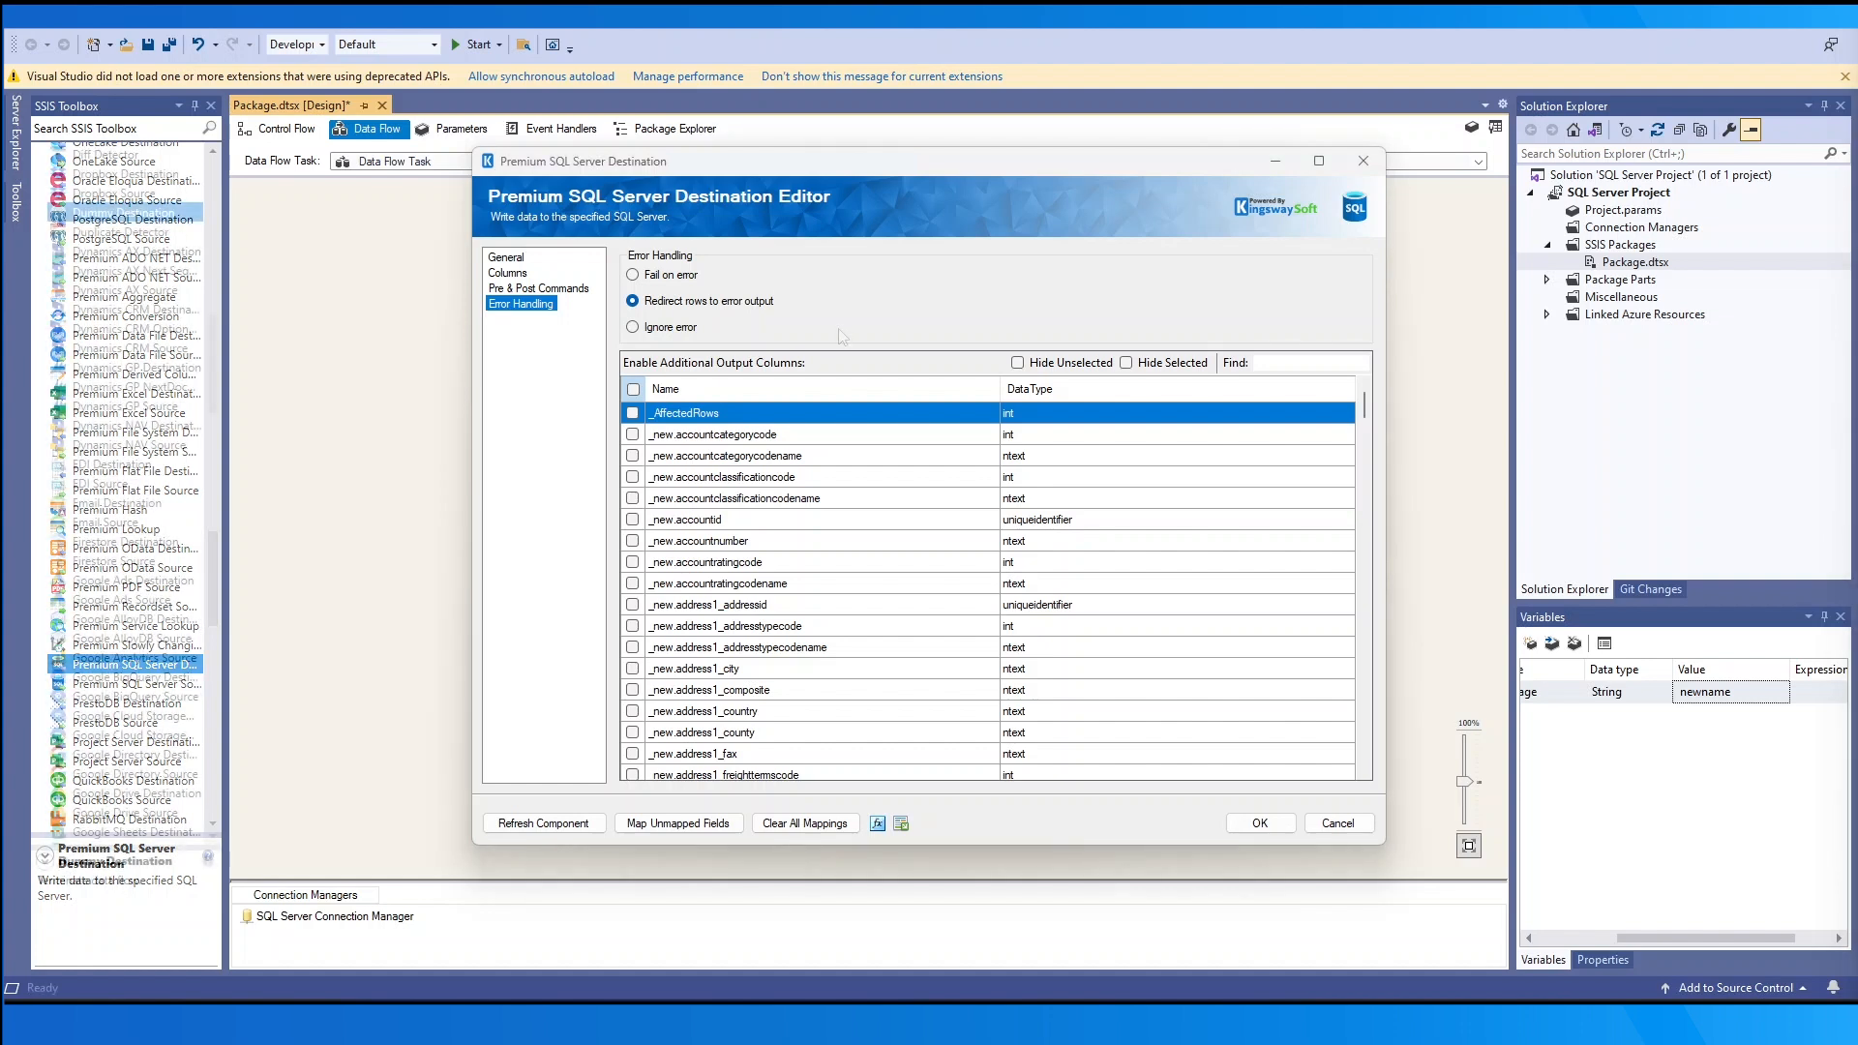
click(687, 330)
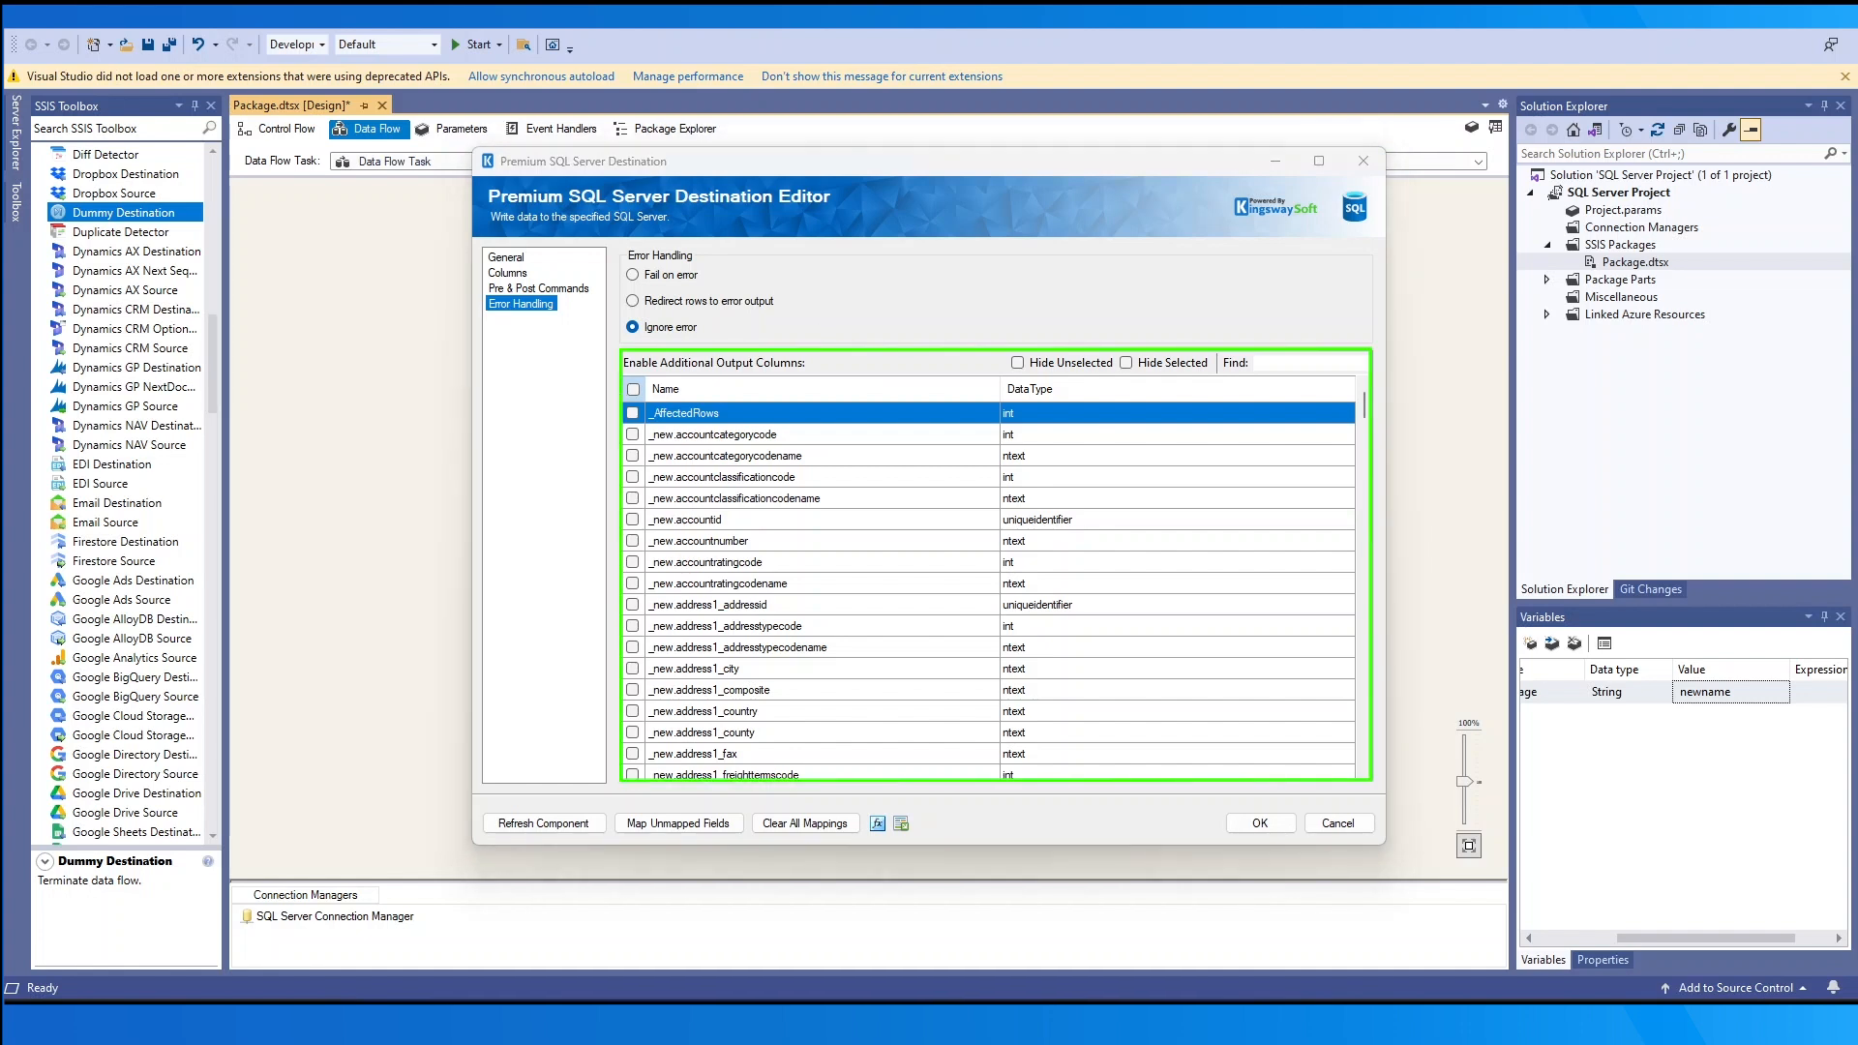
- Add _AffectedRows, accountcategorycode, accountcategorycodename, accountclassificationcode and accountclassificationcodename as extra output columns
click(632, 413)
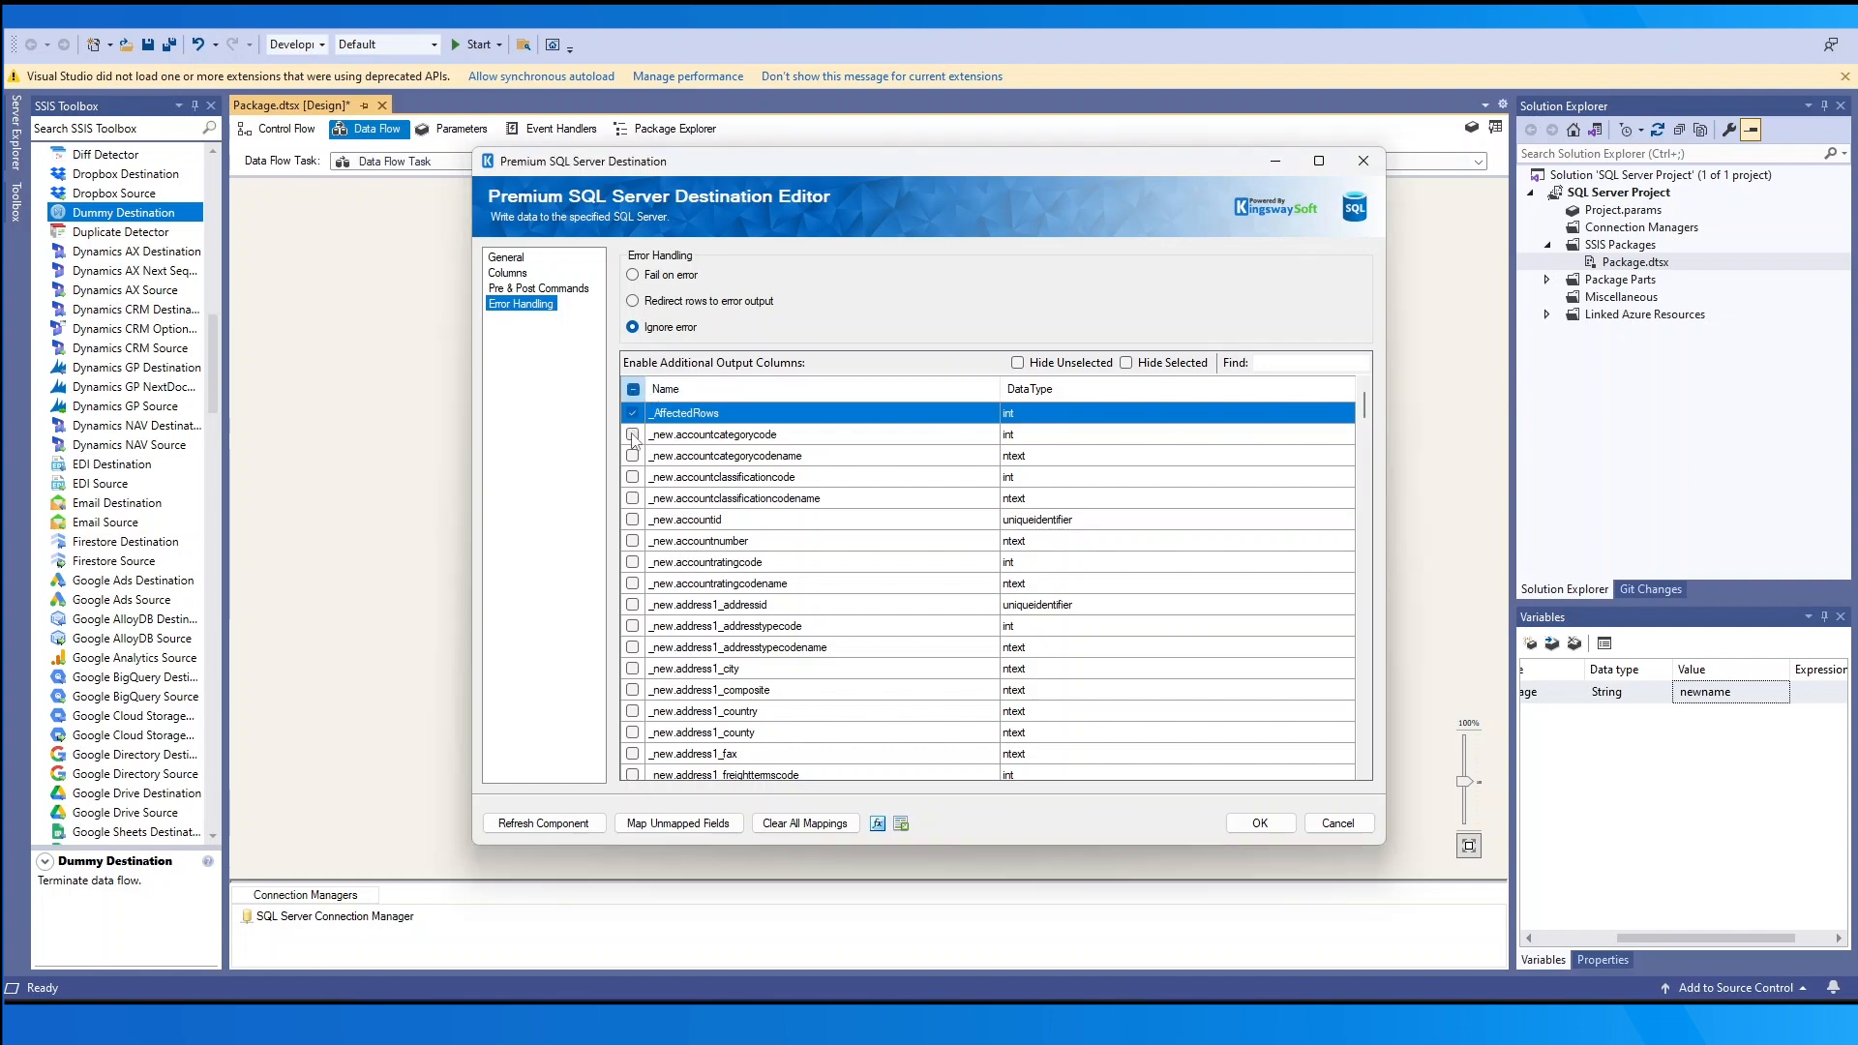
click(632, 434)
click(632, 456)
click(632, 477)
click(632, 499)
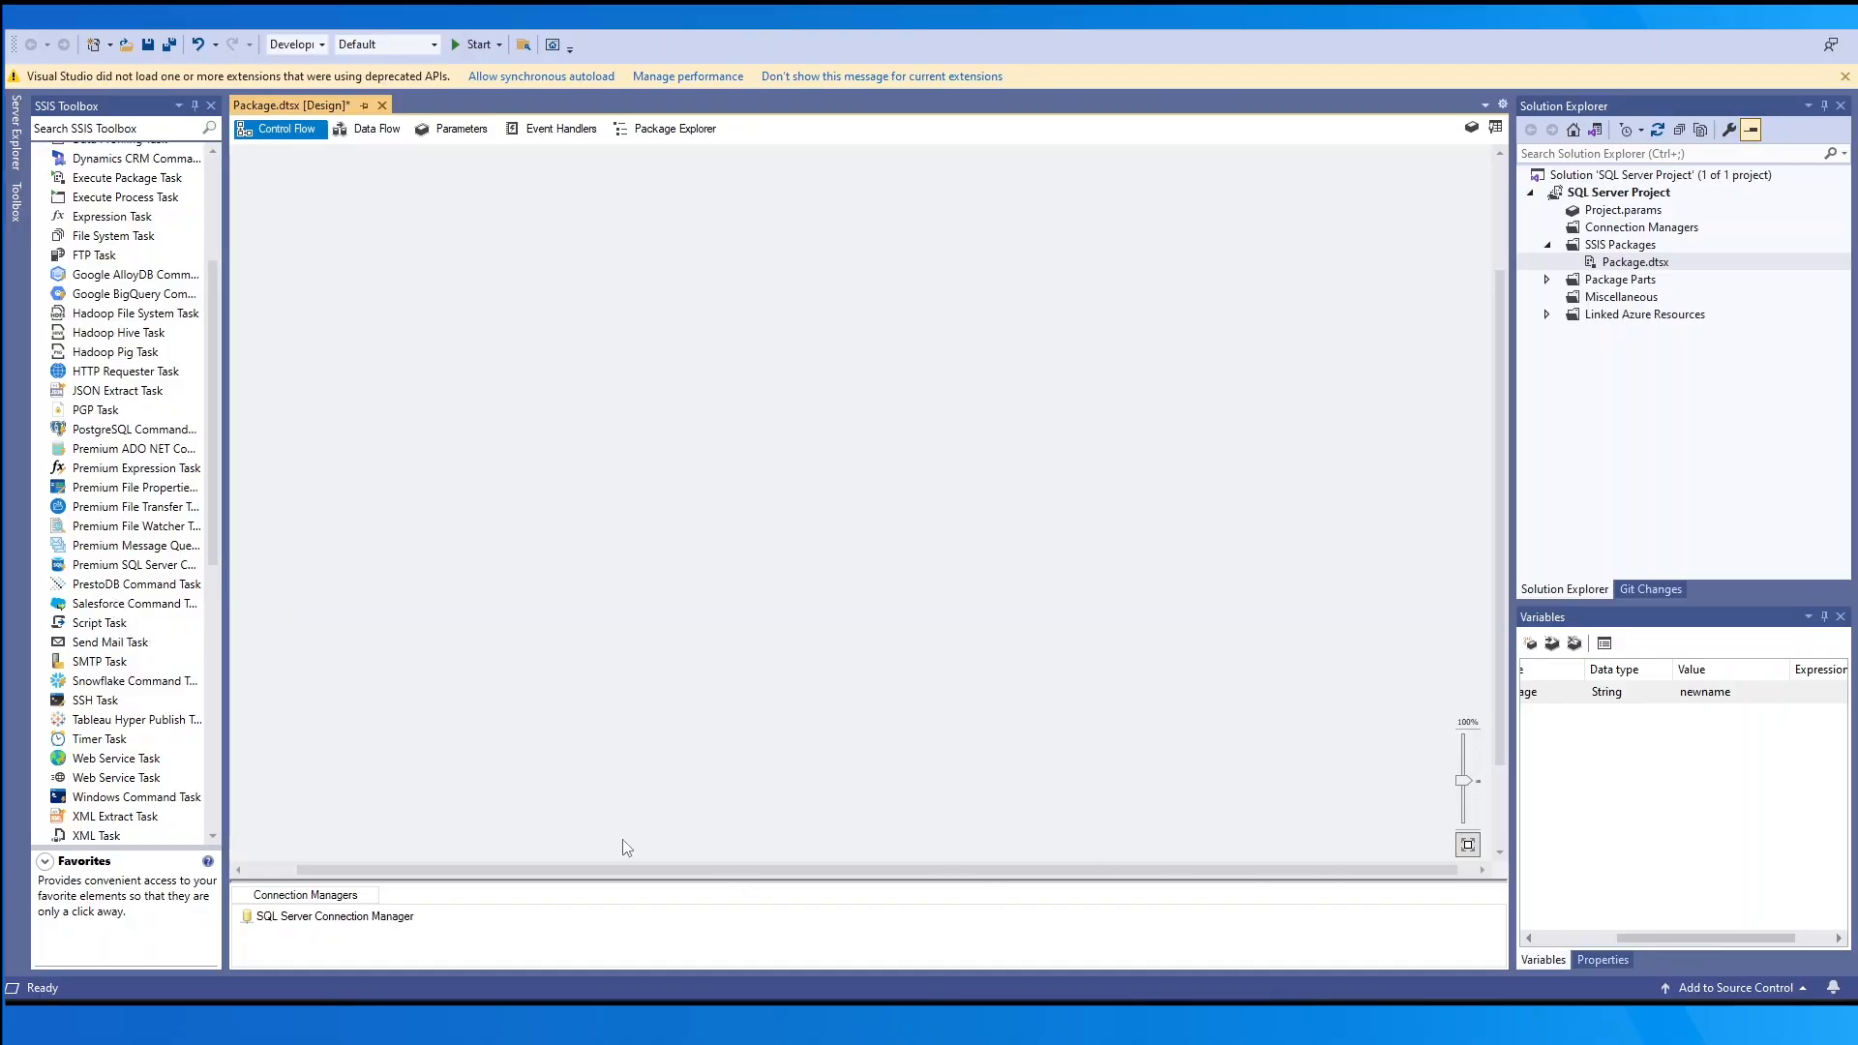
- Dismiss the extensions warning and drop a Premium SQL Server Command Task onto the Control Flow, keeping its default name
scroll(127, 596, up, 4)
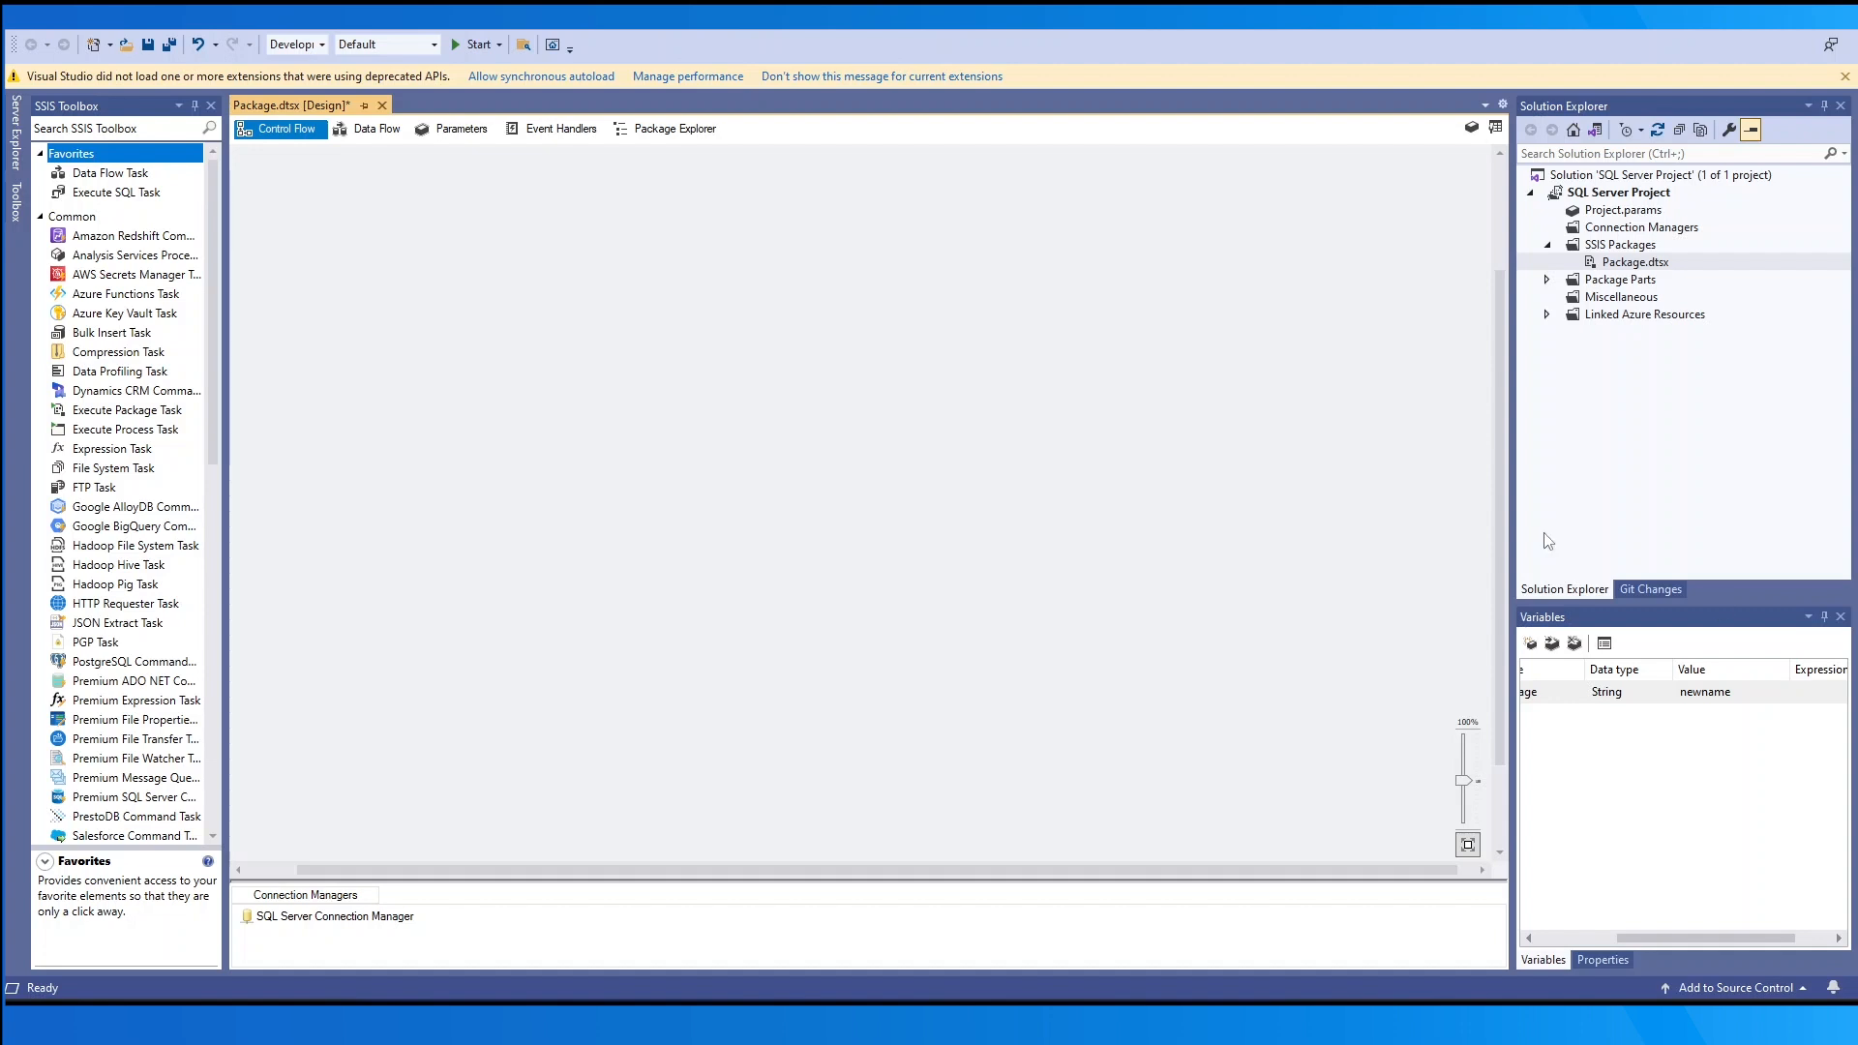
click(1845, 76)
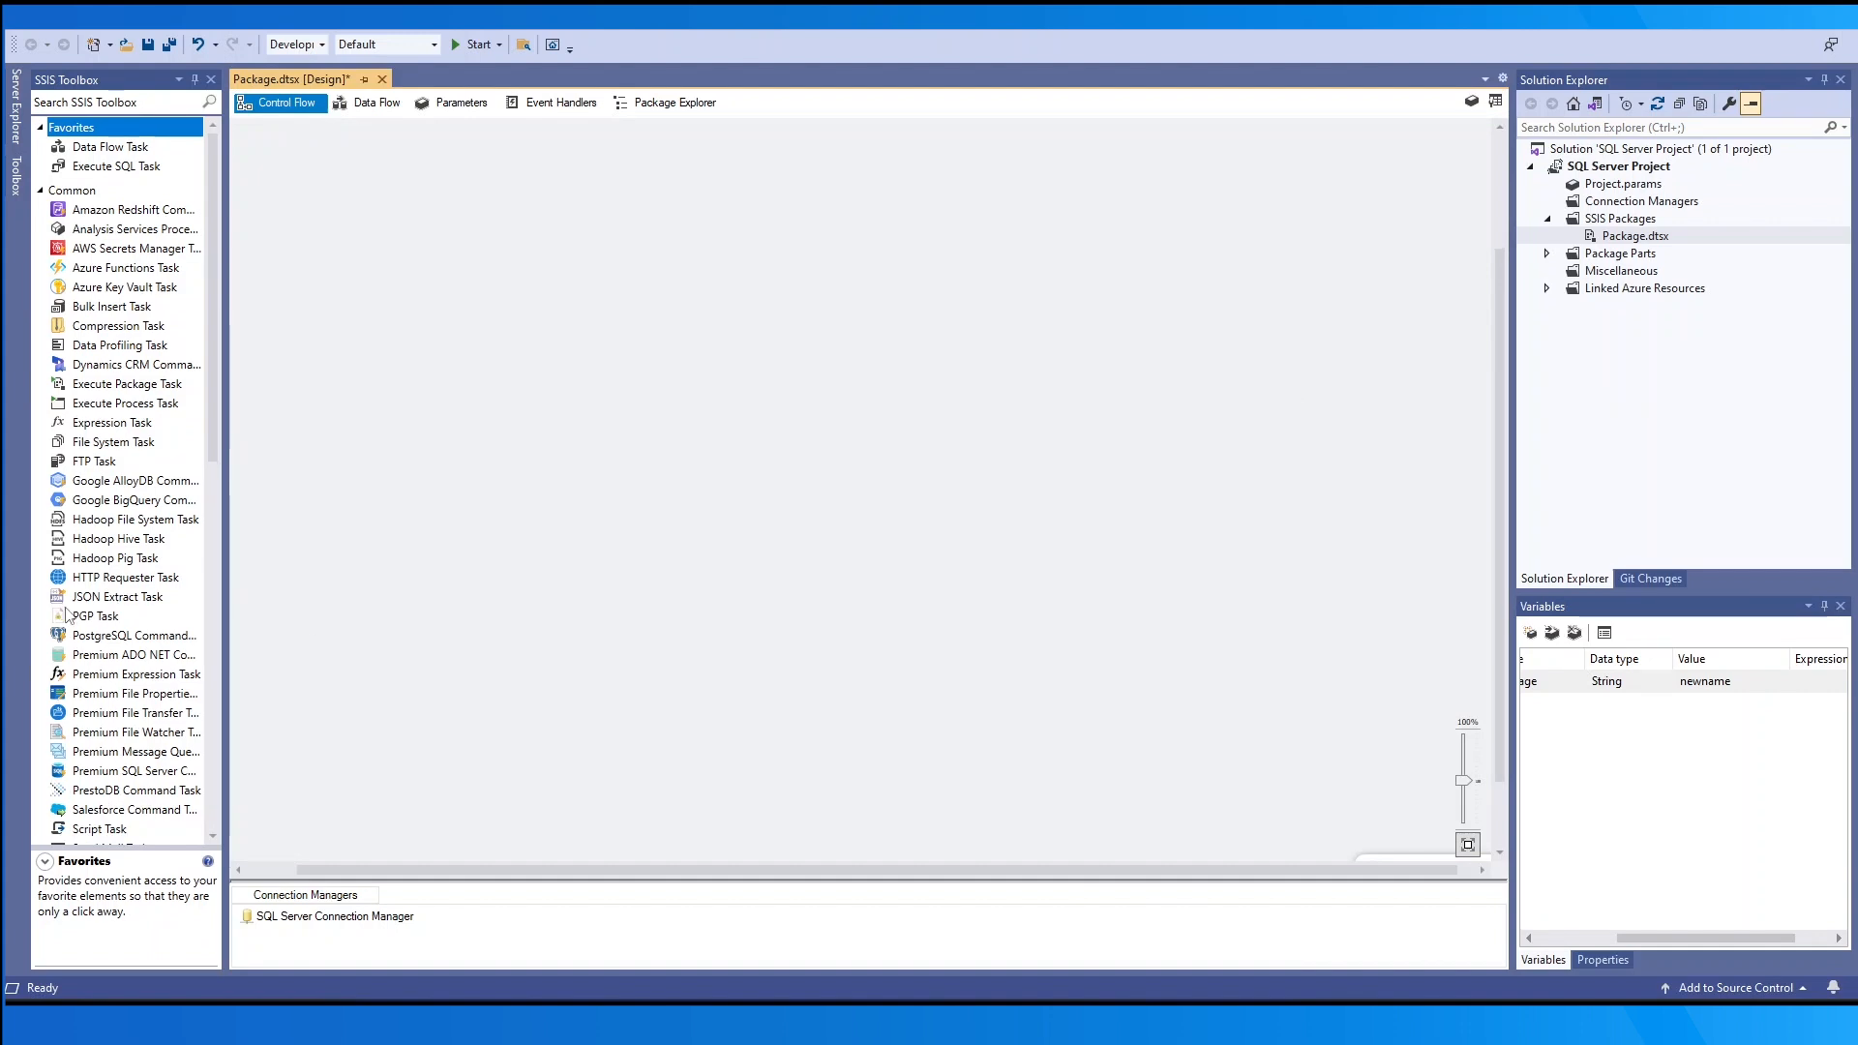
drag(121, 771, 543, 480)
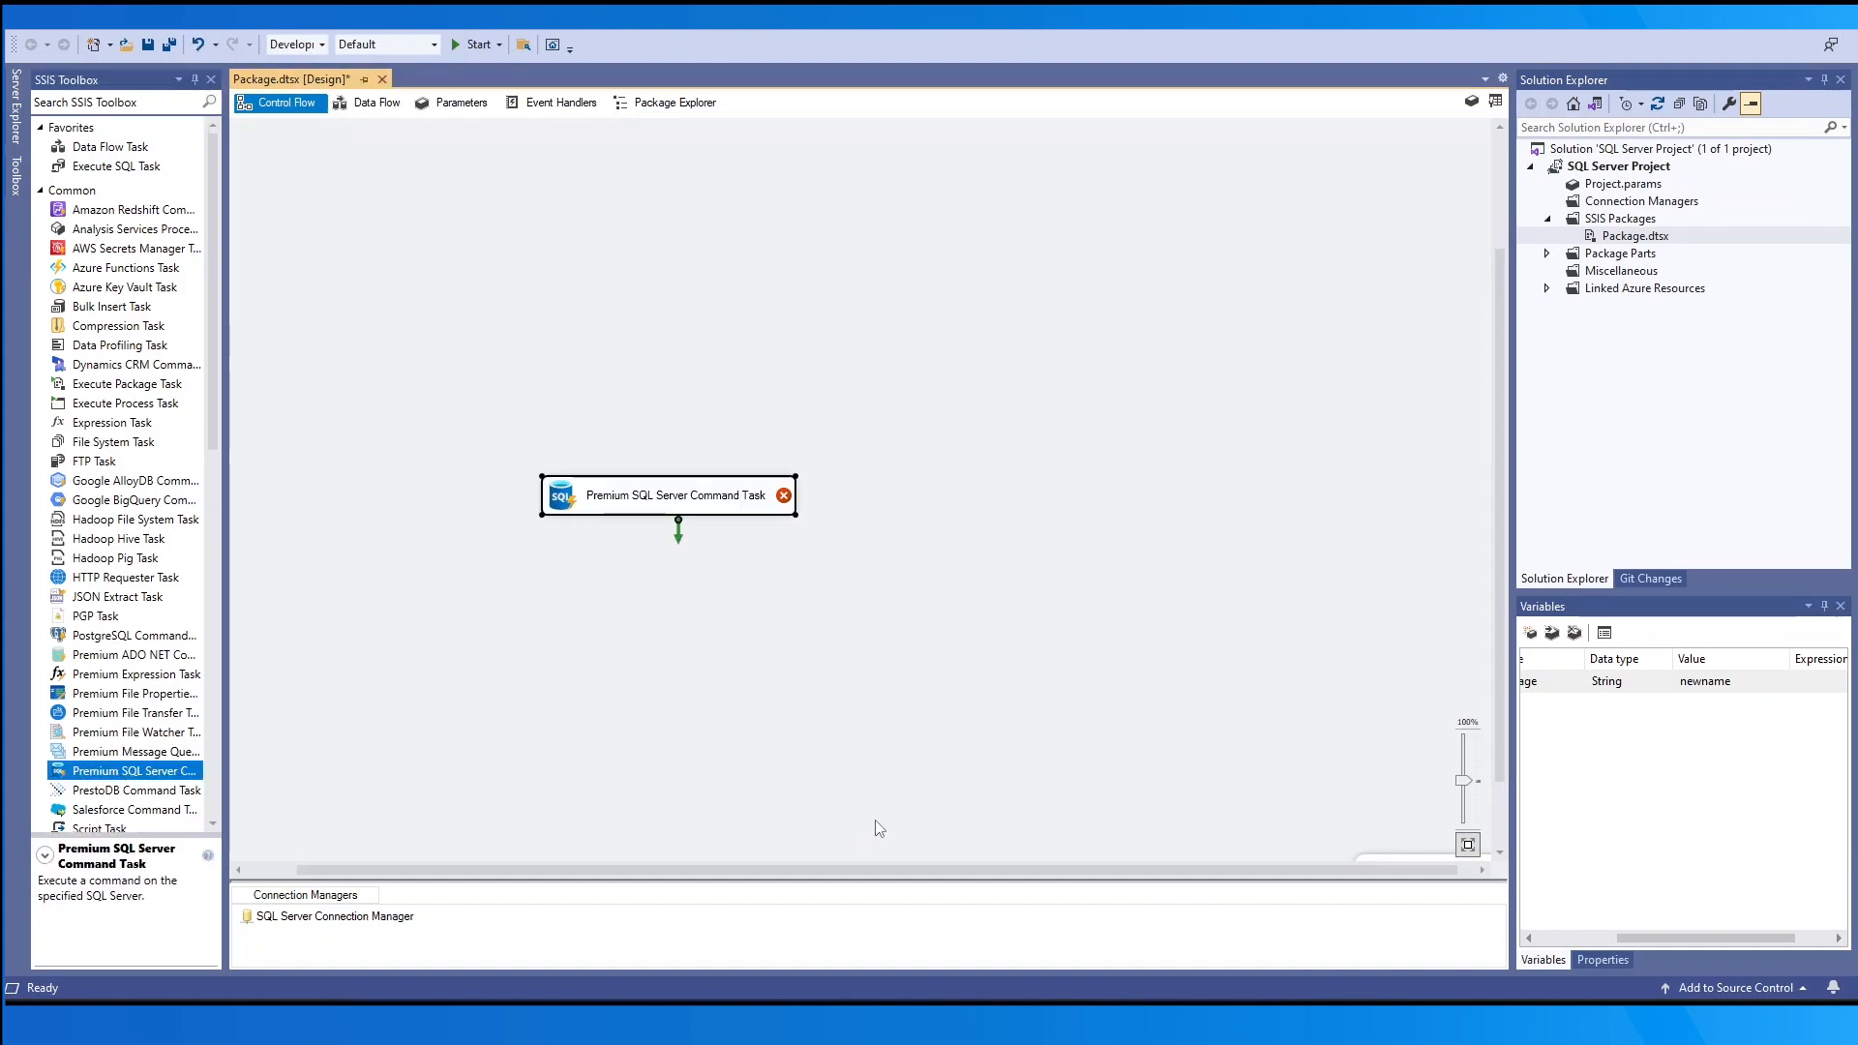
click(686, 502)
key(Return)
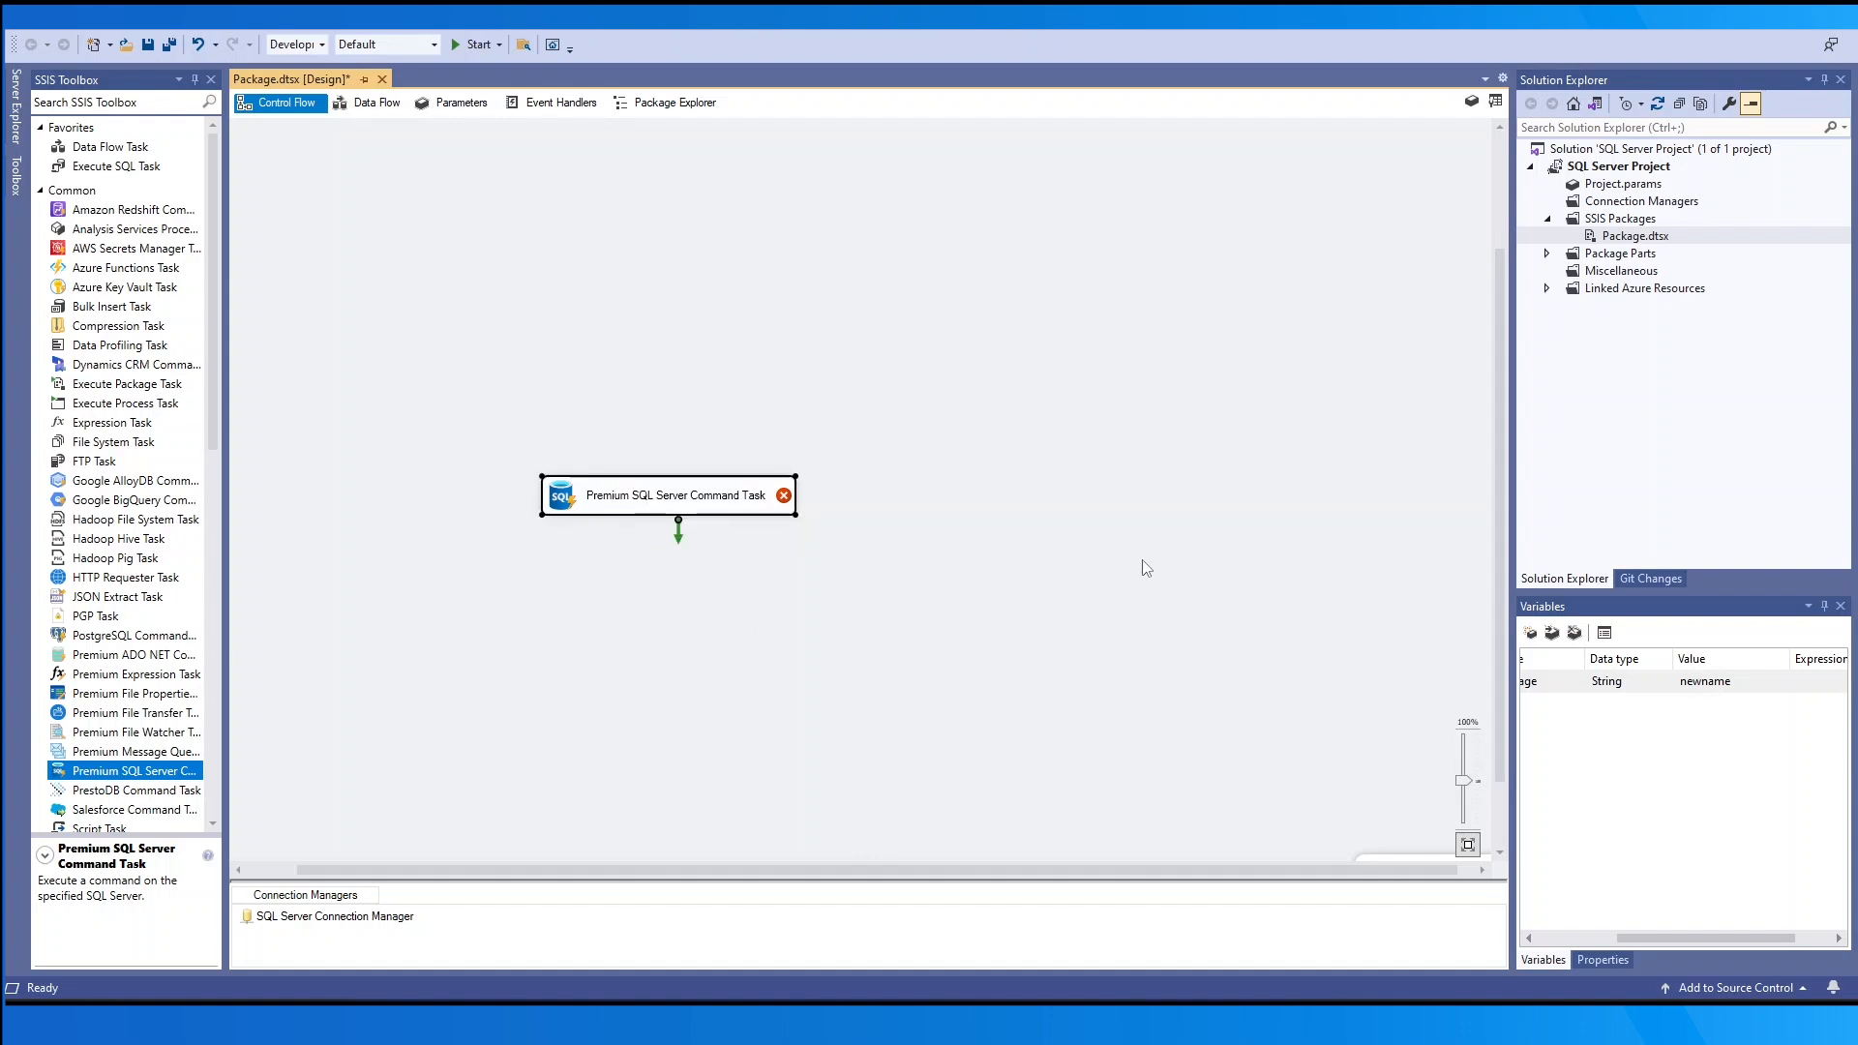
double_click(748, 502)
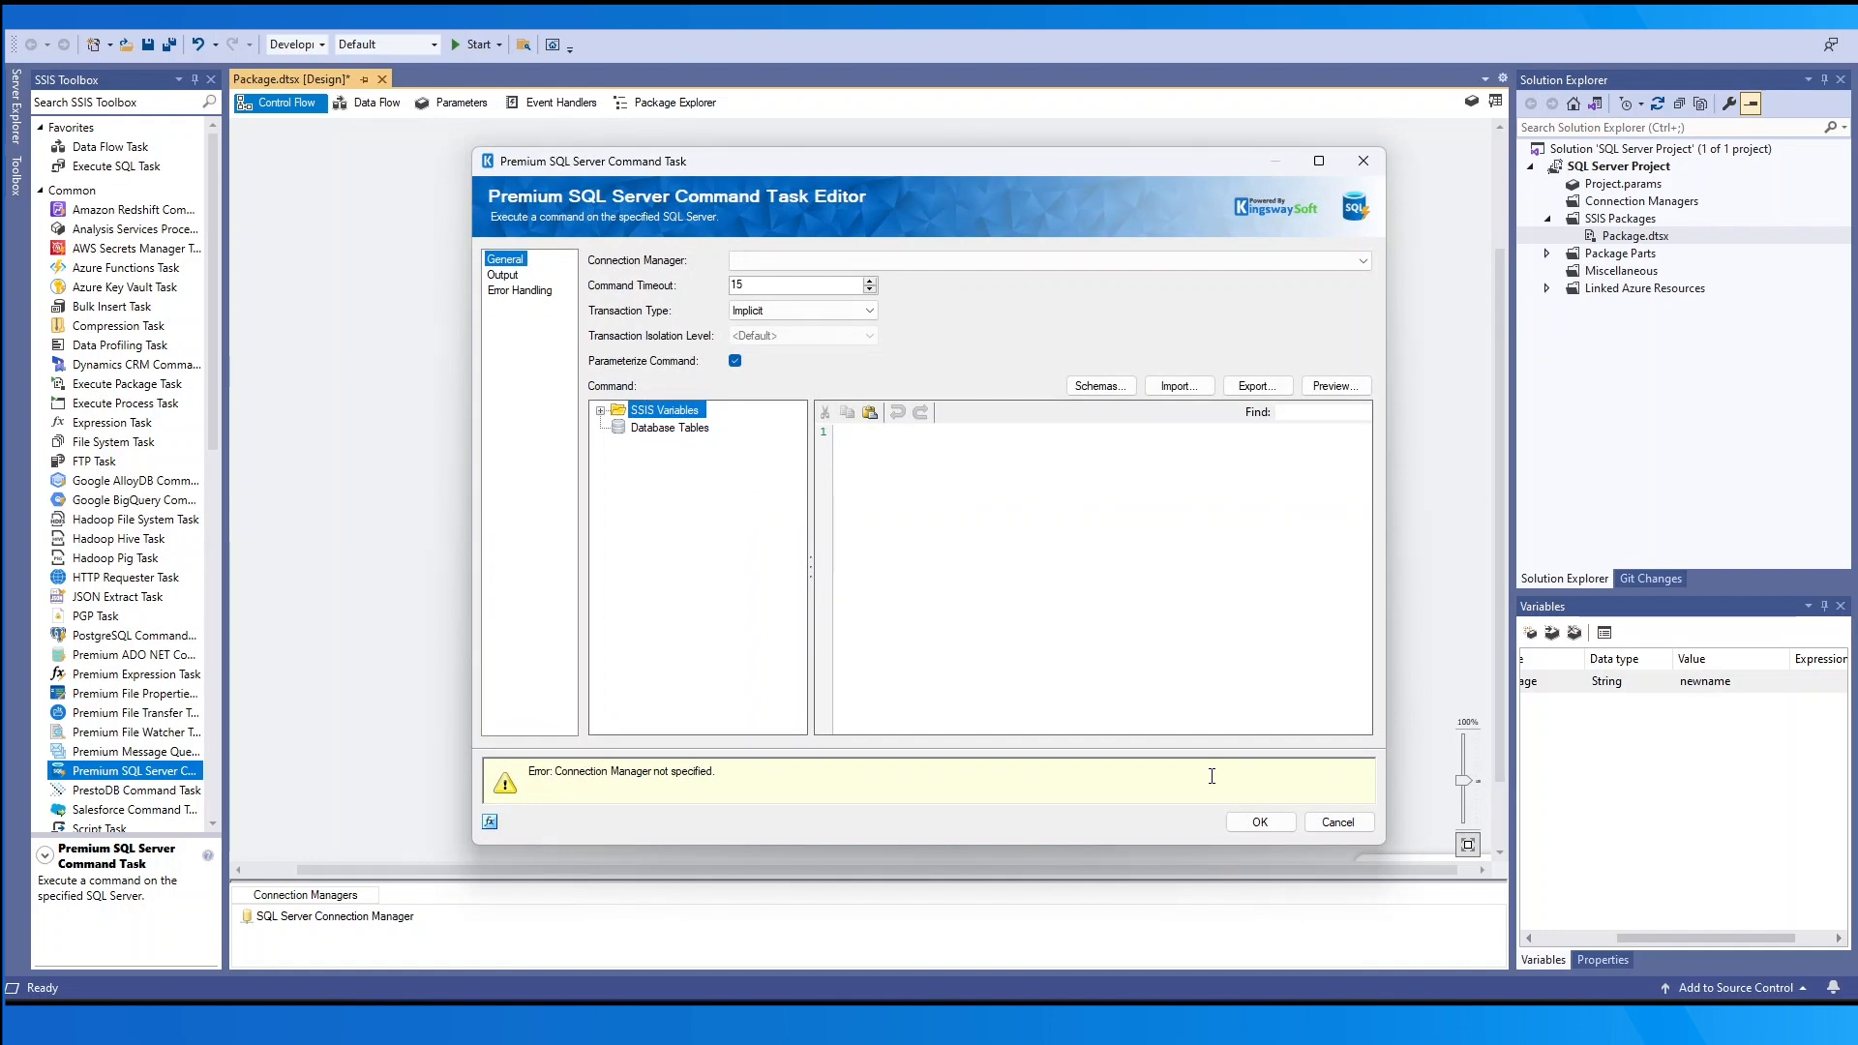
- Select SQL Server Connection Manager, keeping timeout 15, Implicit transactions, Default isolation and parameterized command
click(892, 261)
click(909, 280)
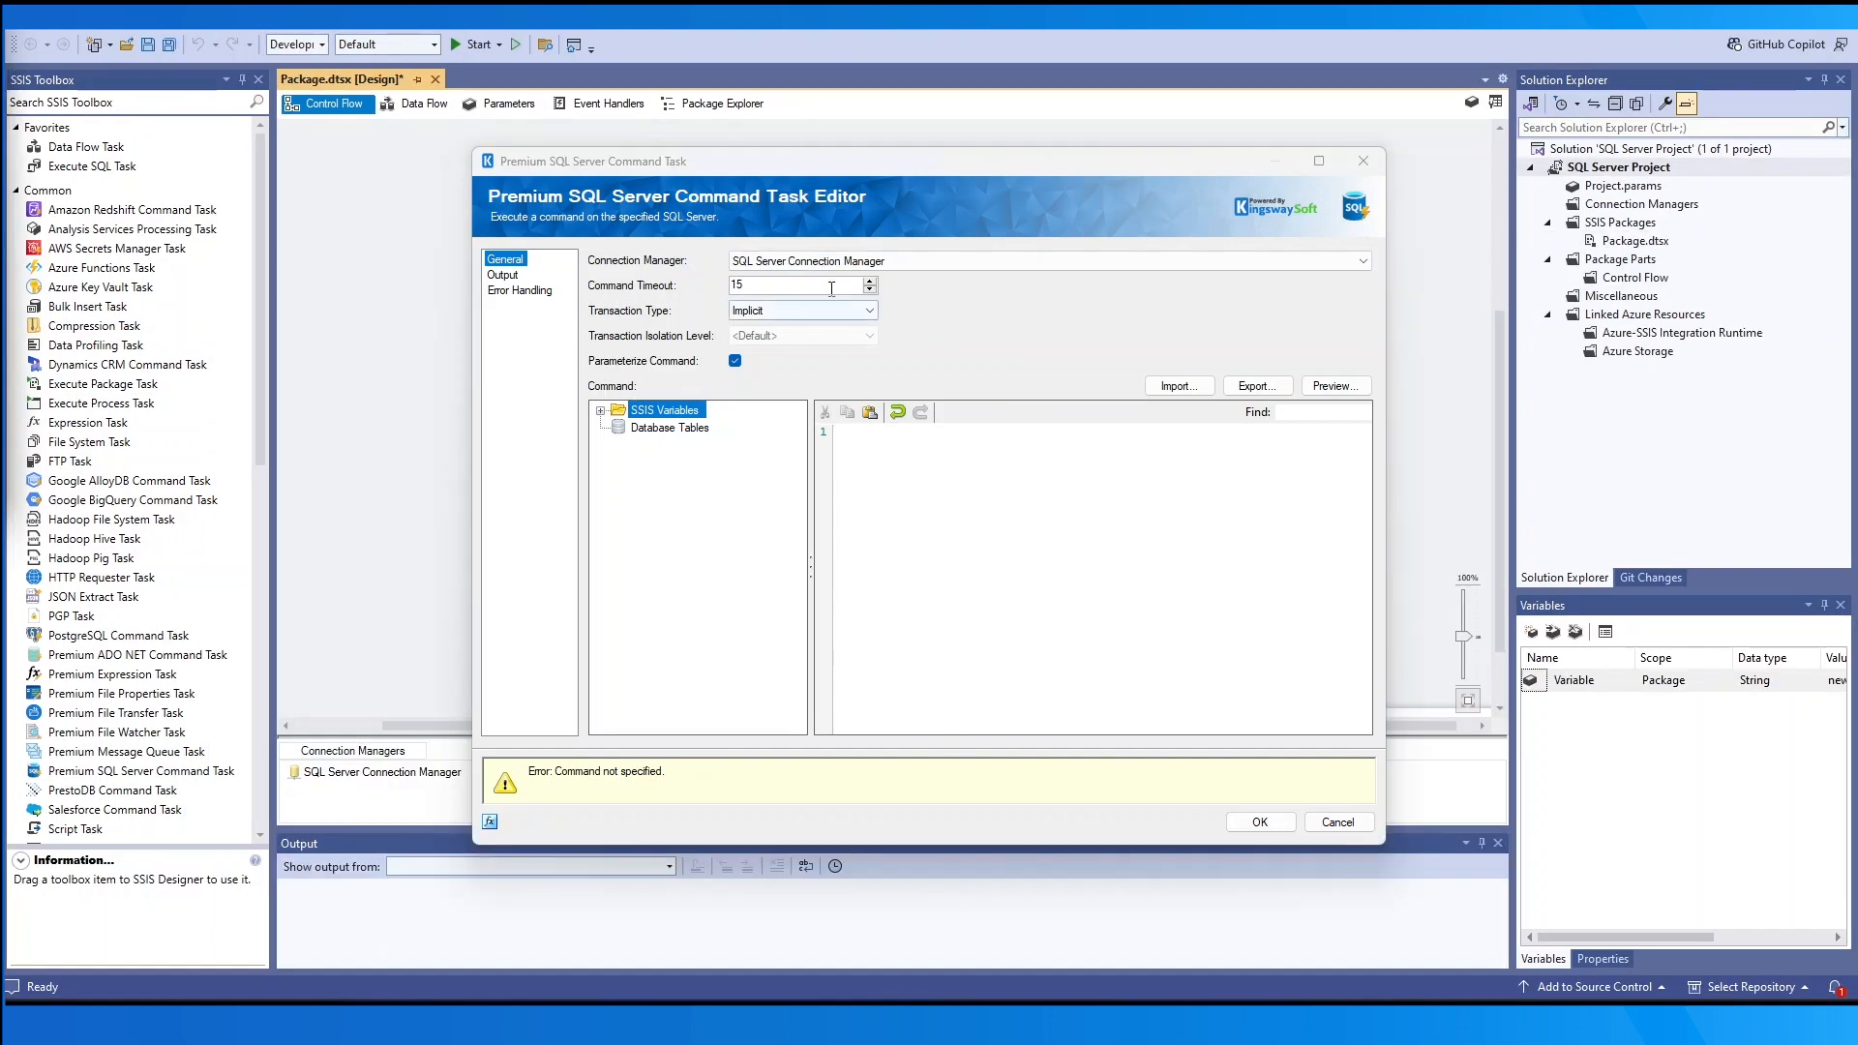
click(869, 280)
click(868, 281)
click(868, 280)
click(868, 281)
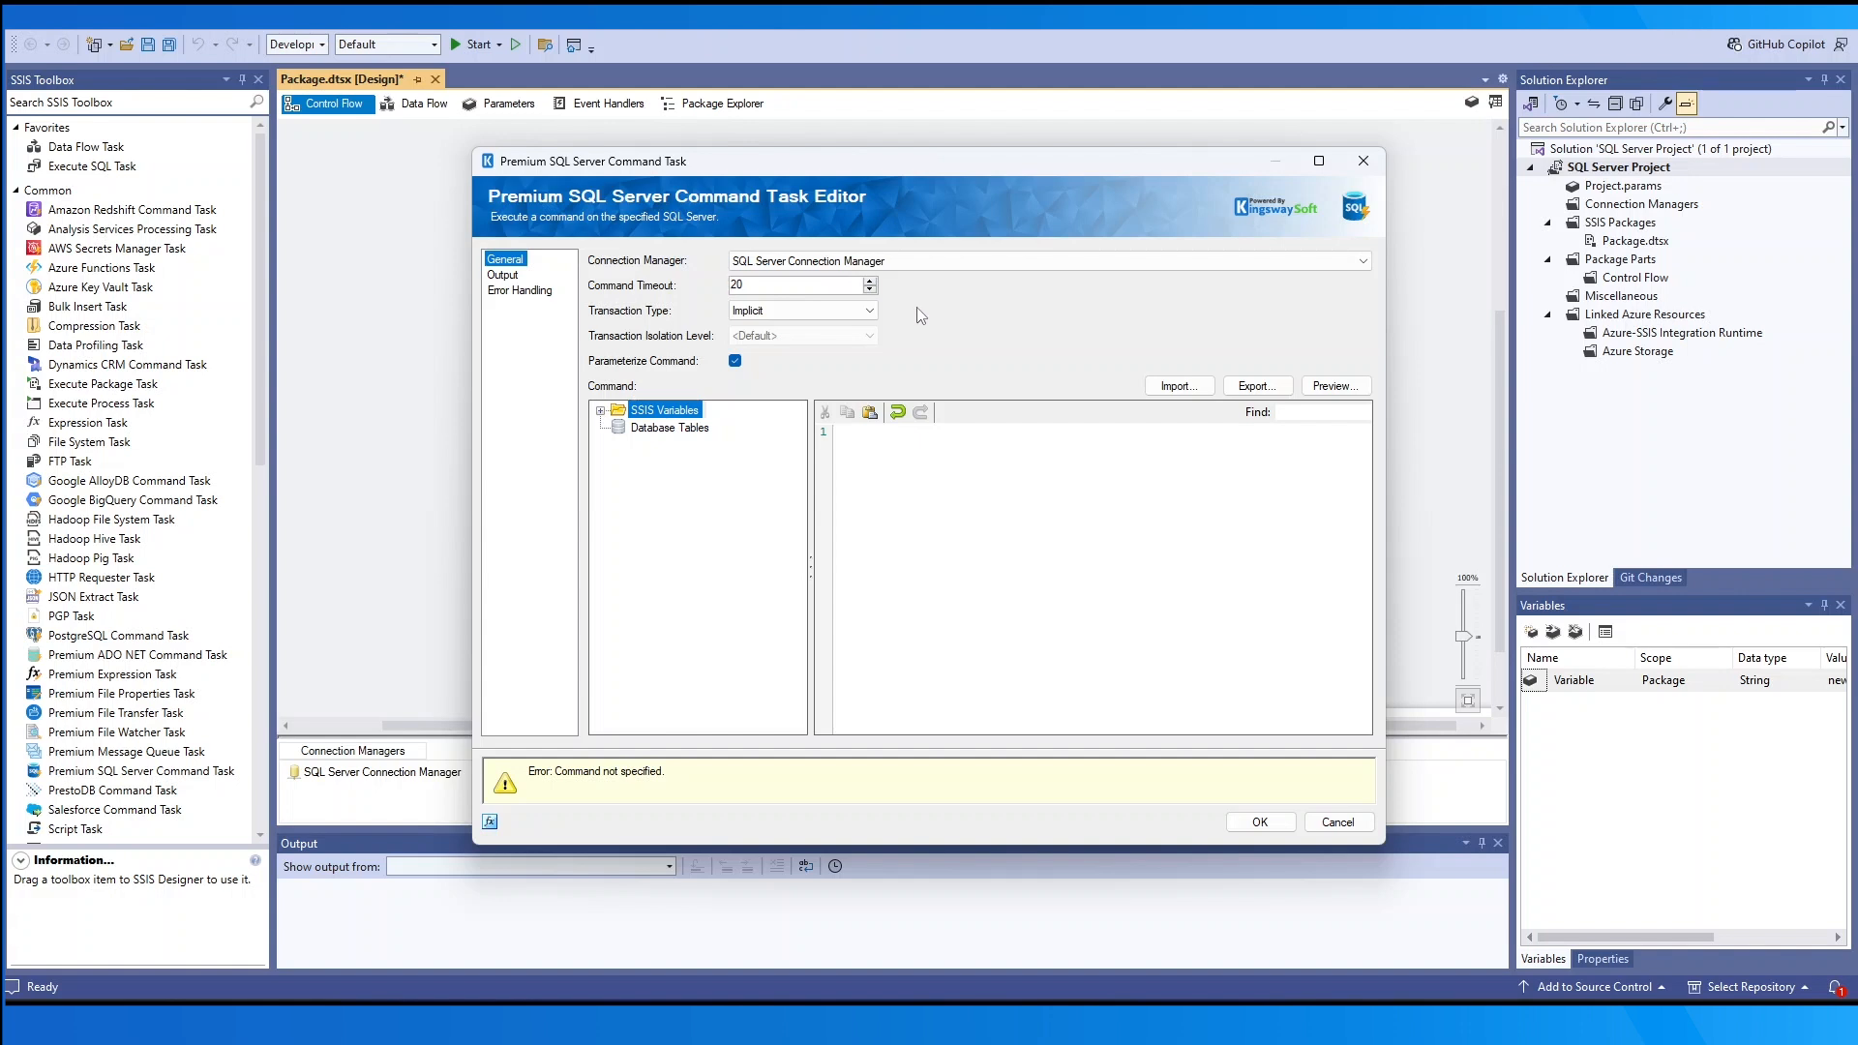
click(862, 310)
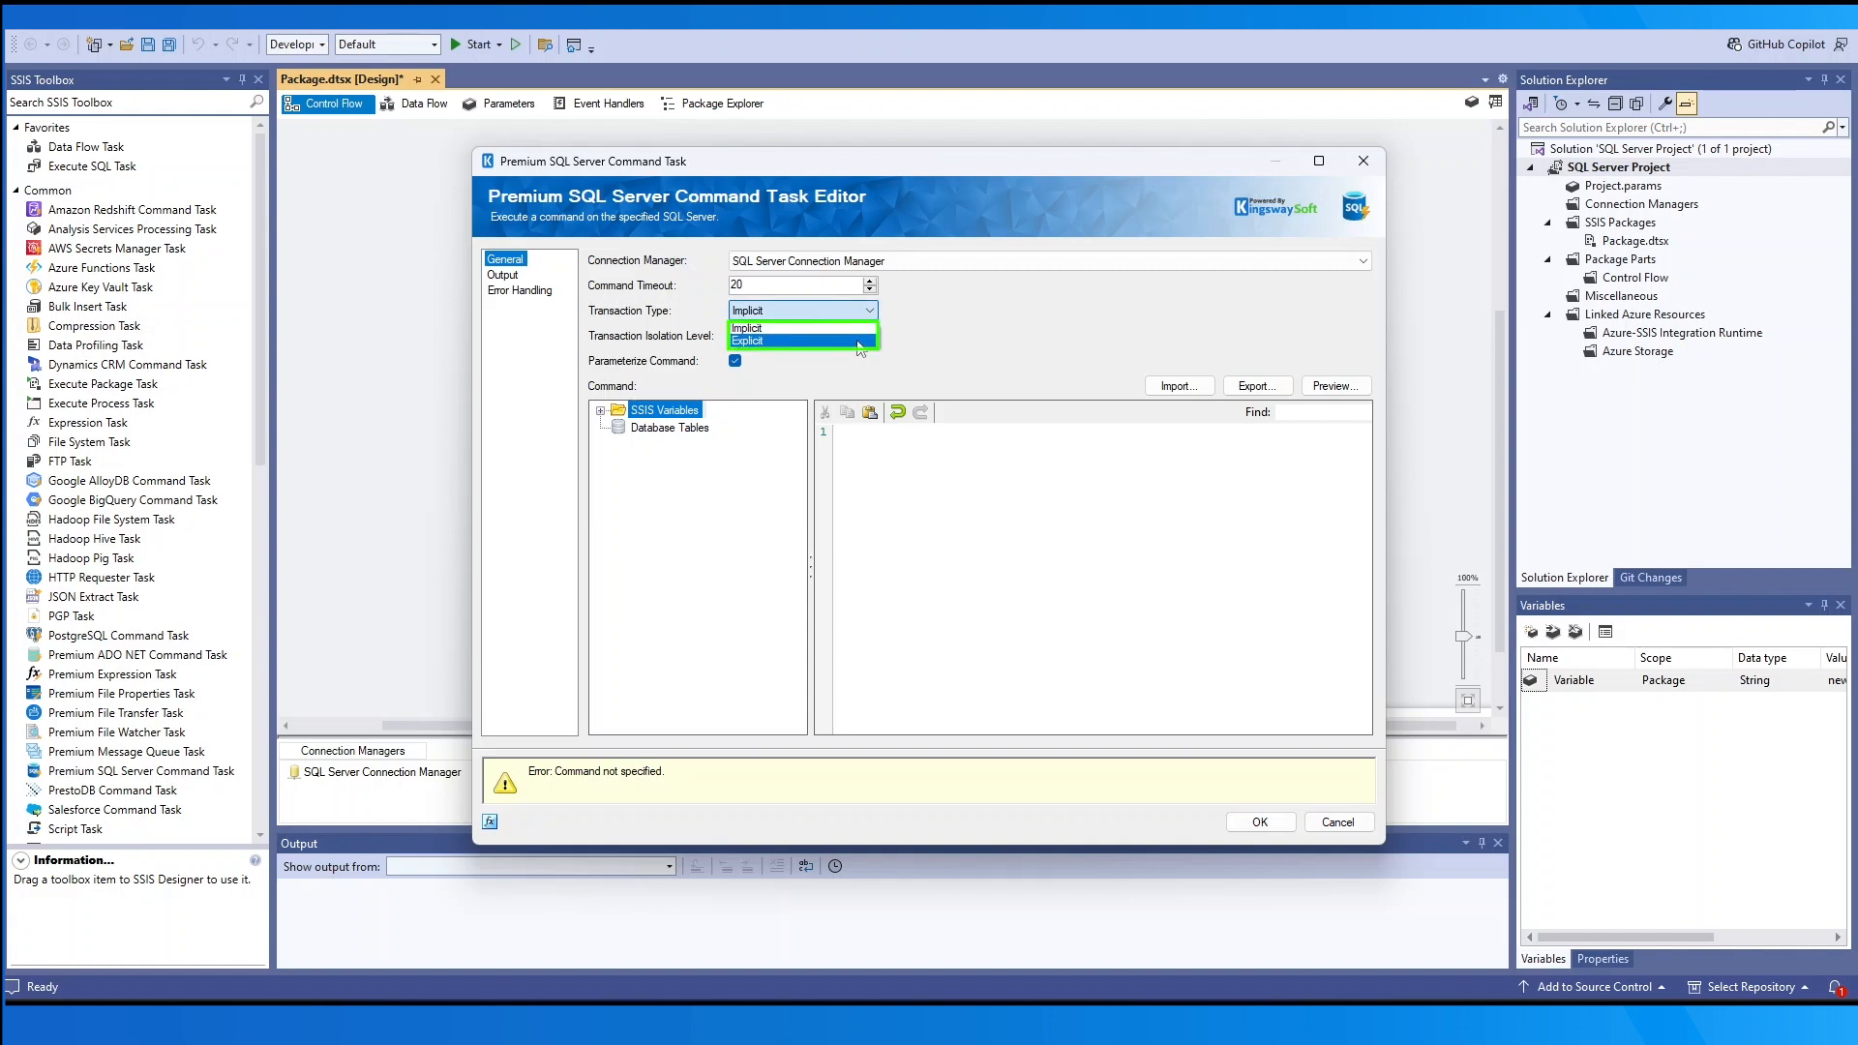
click(857, 342)
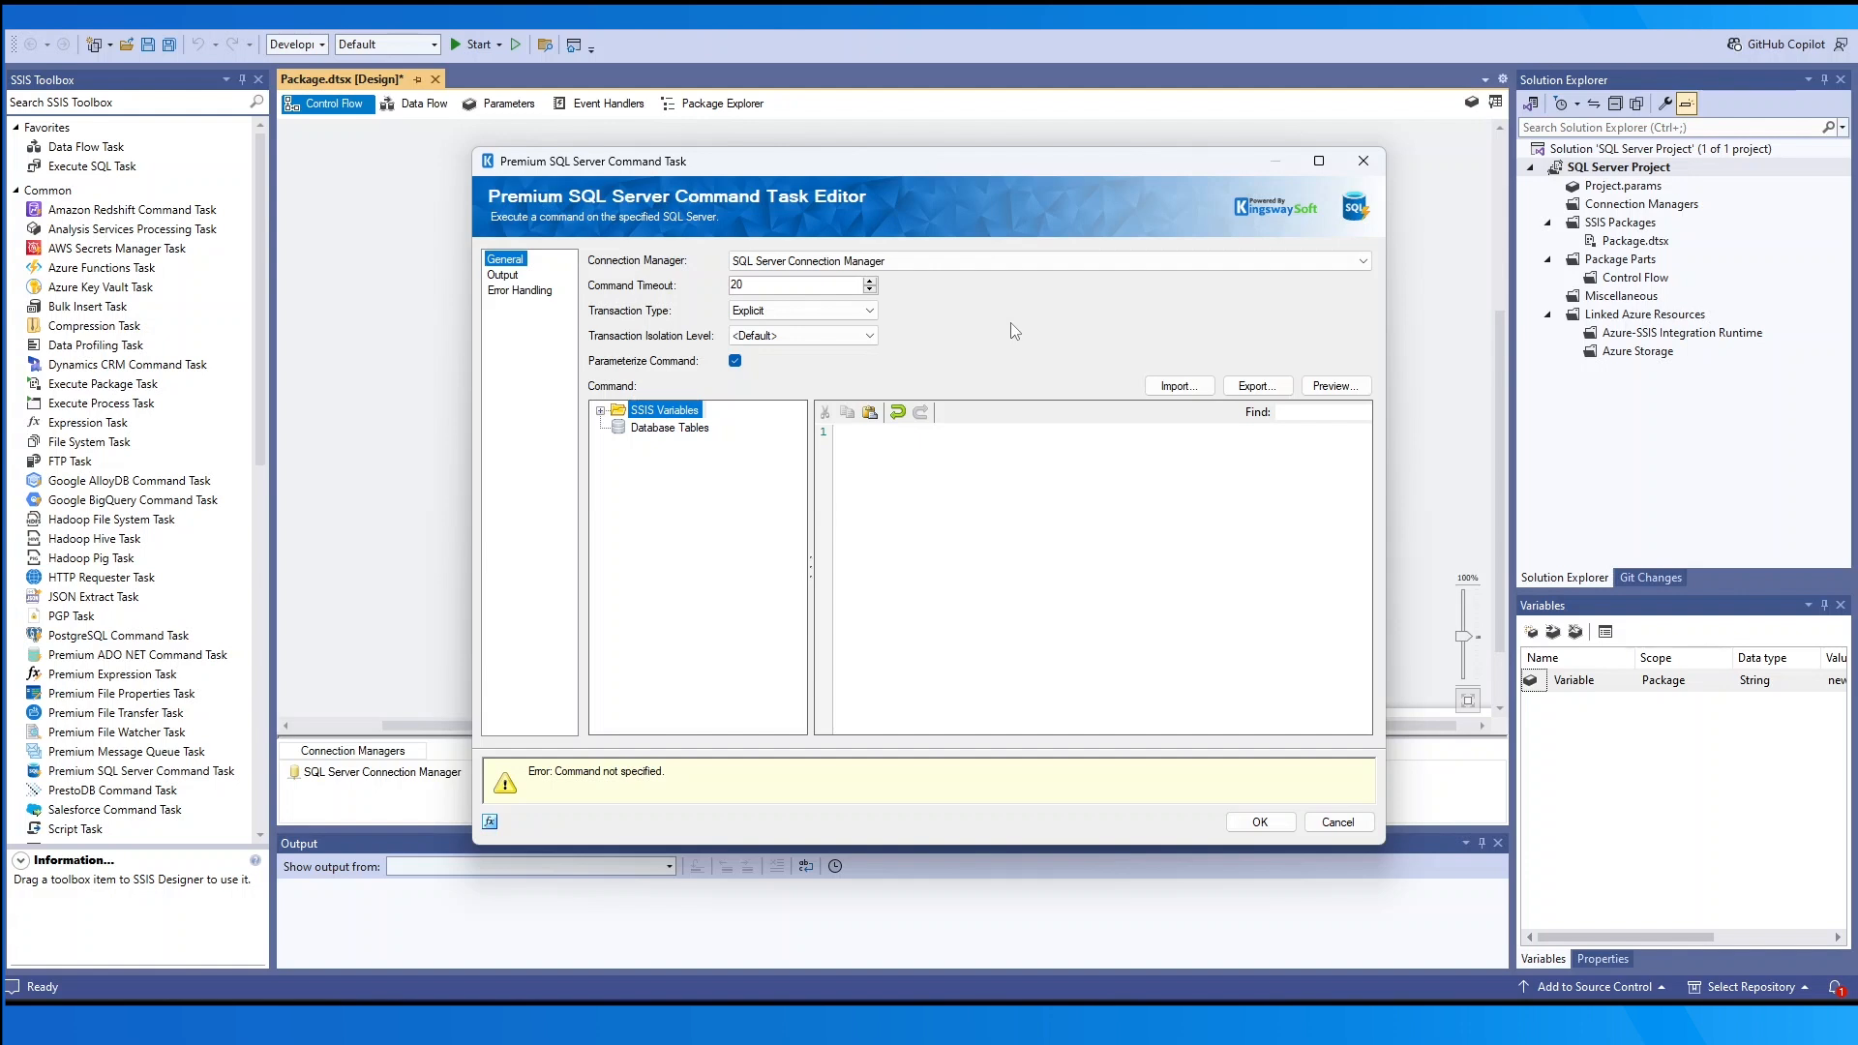
click(868, 336)
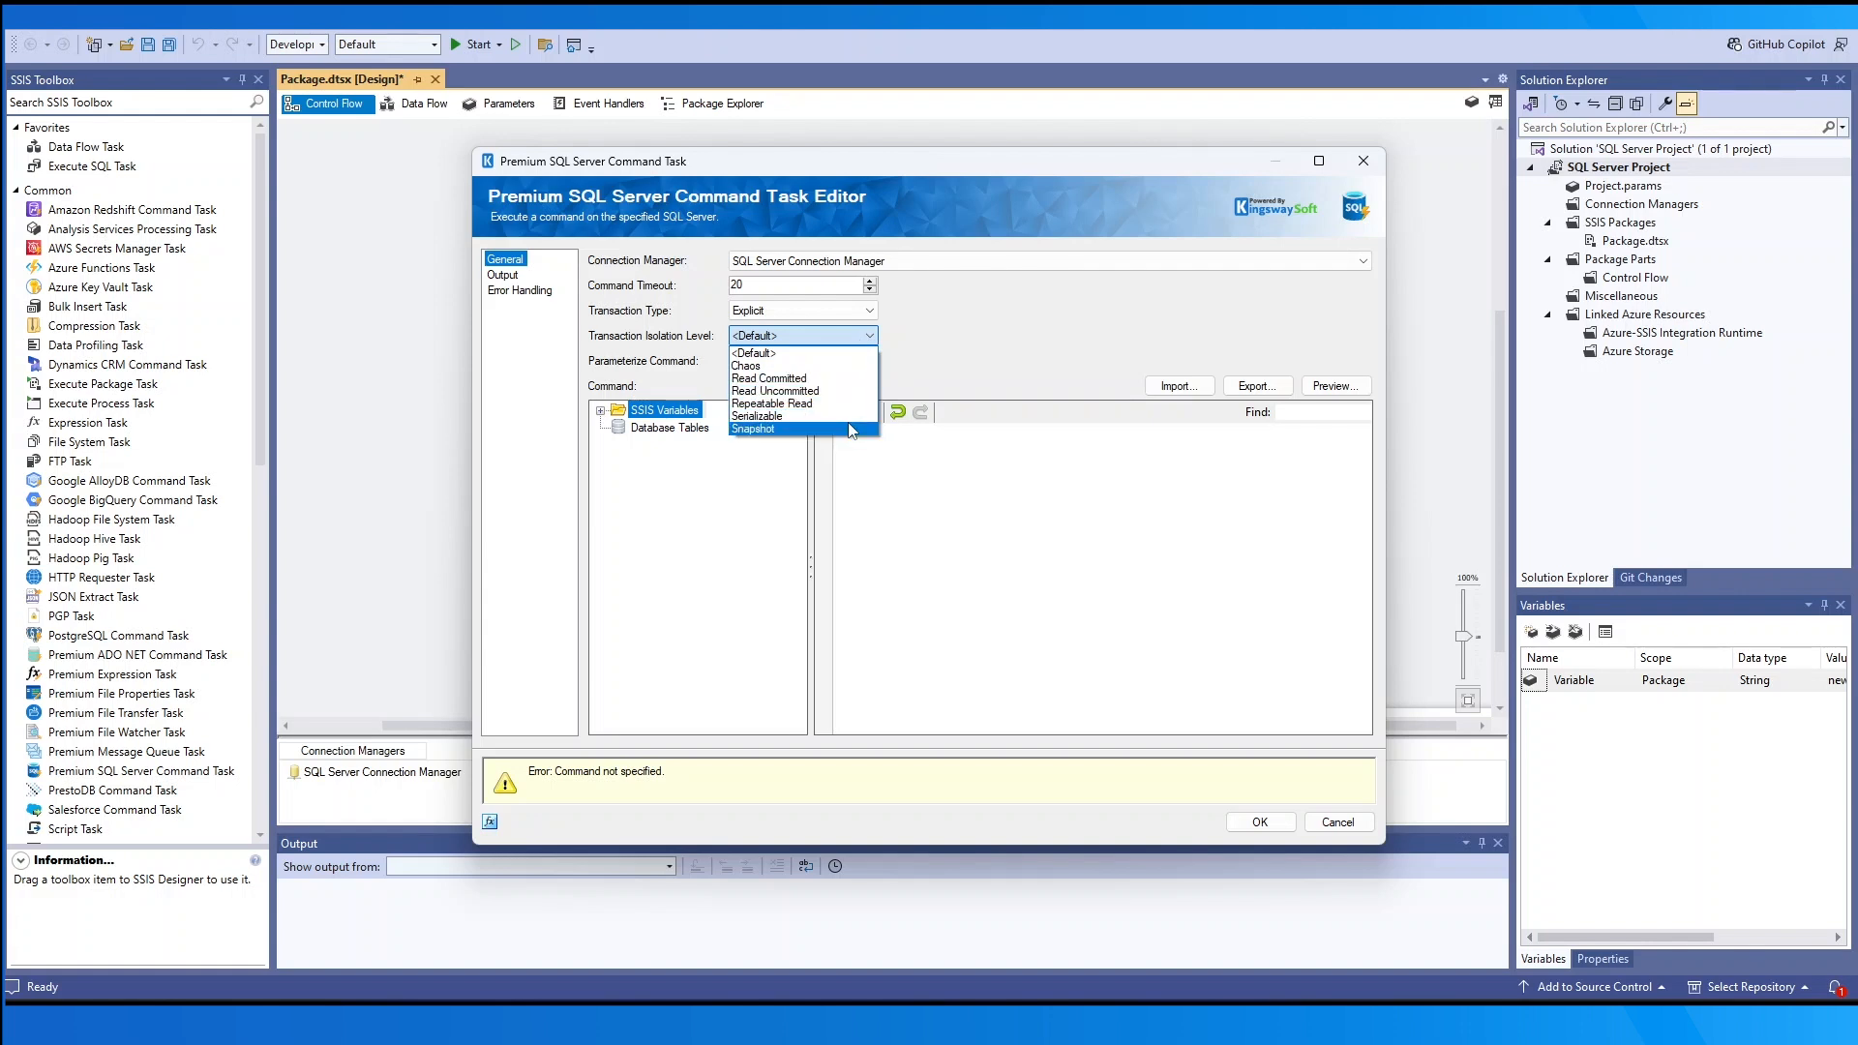
click(907, 365)
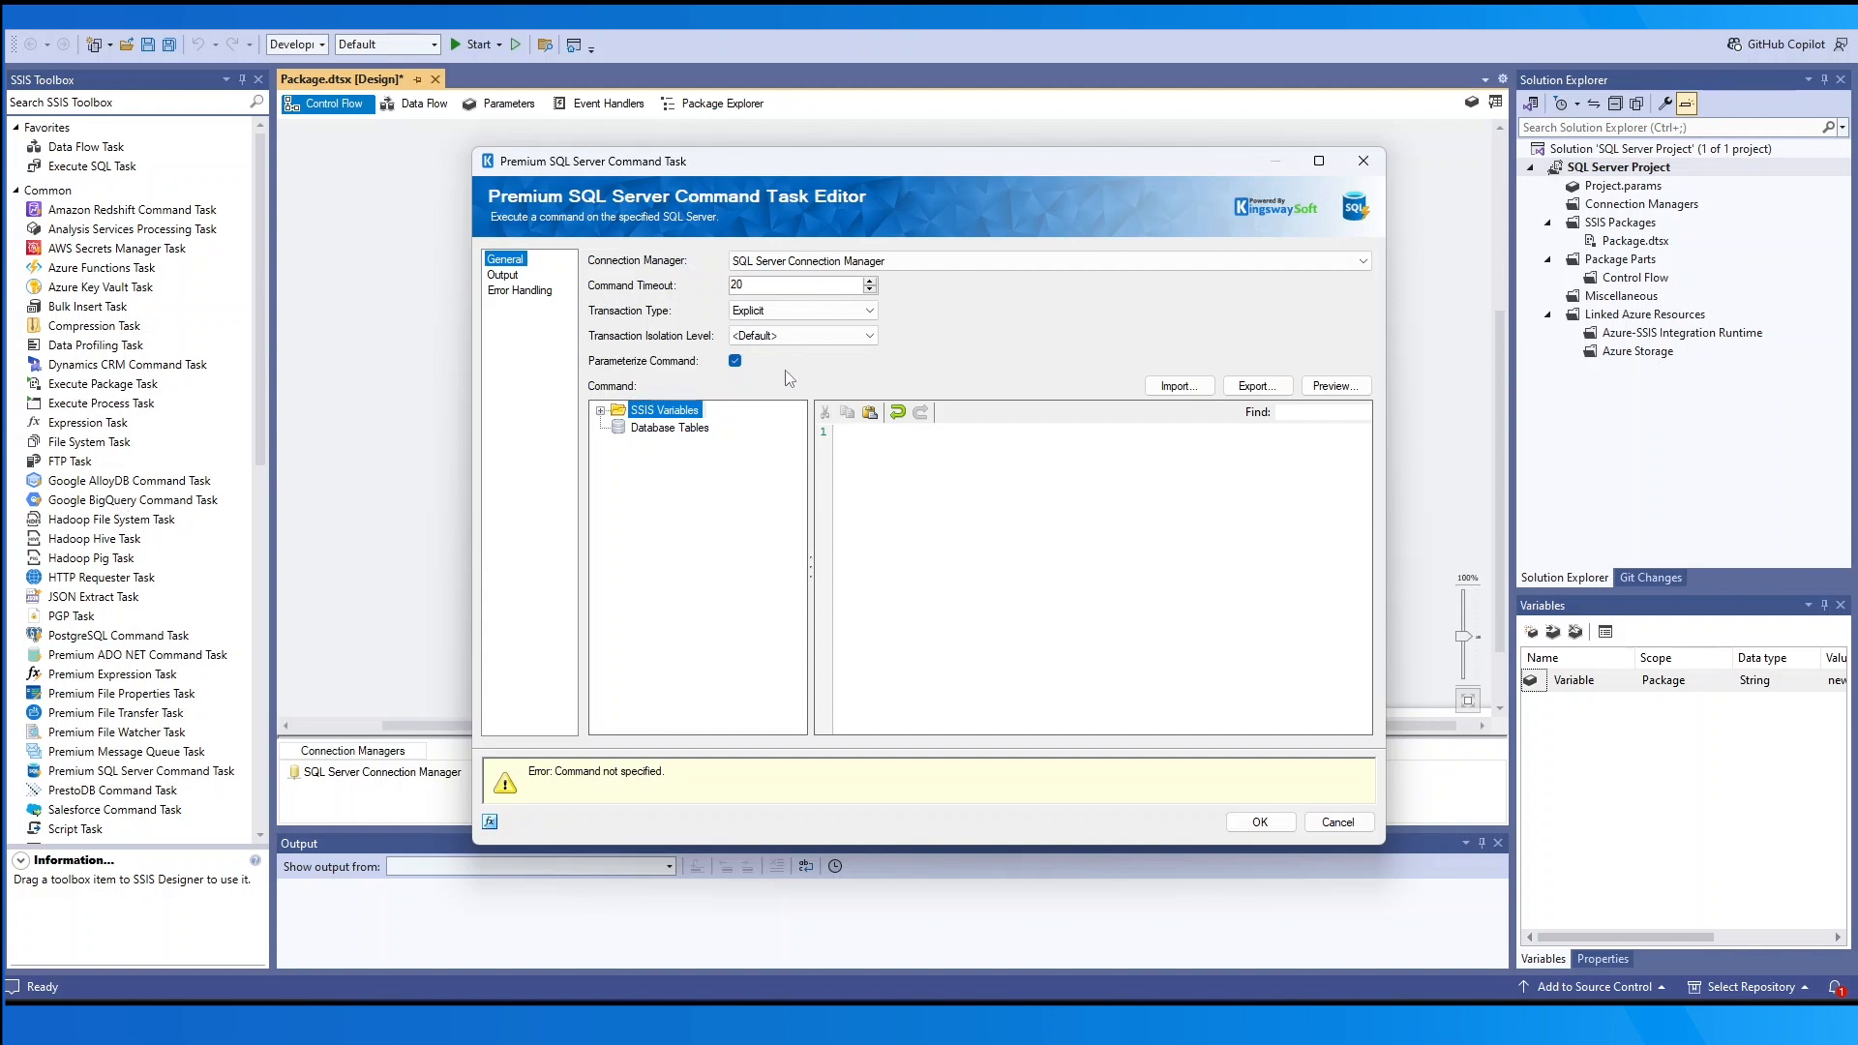
click(735, 363)
click(735, 361)
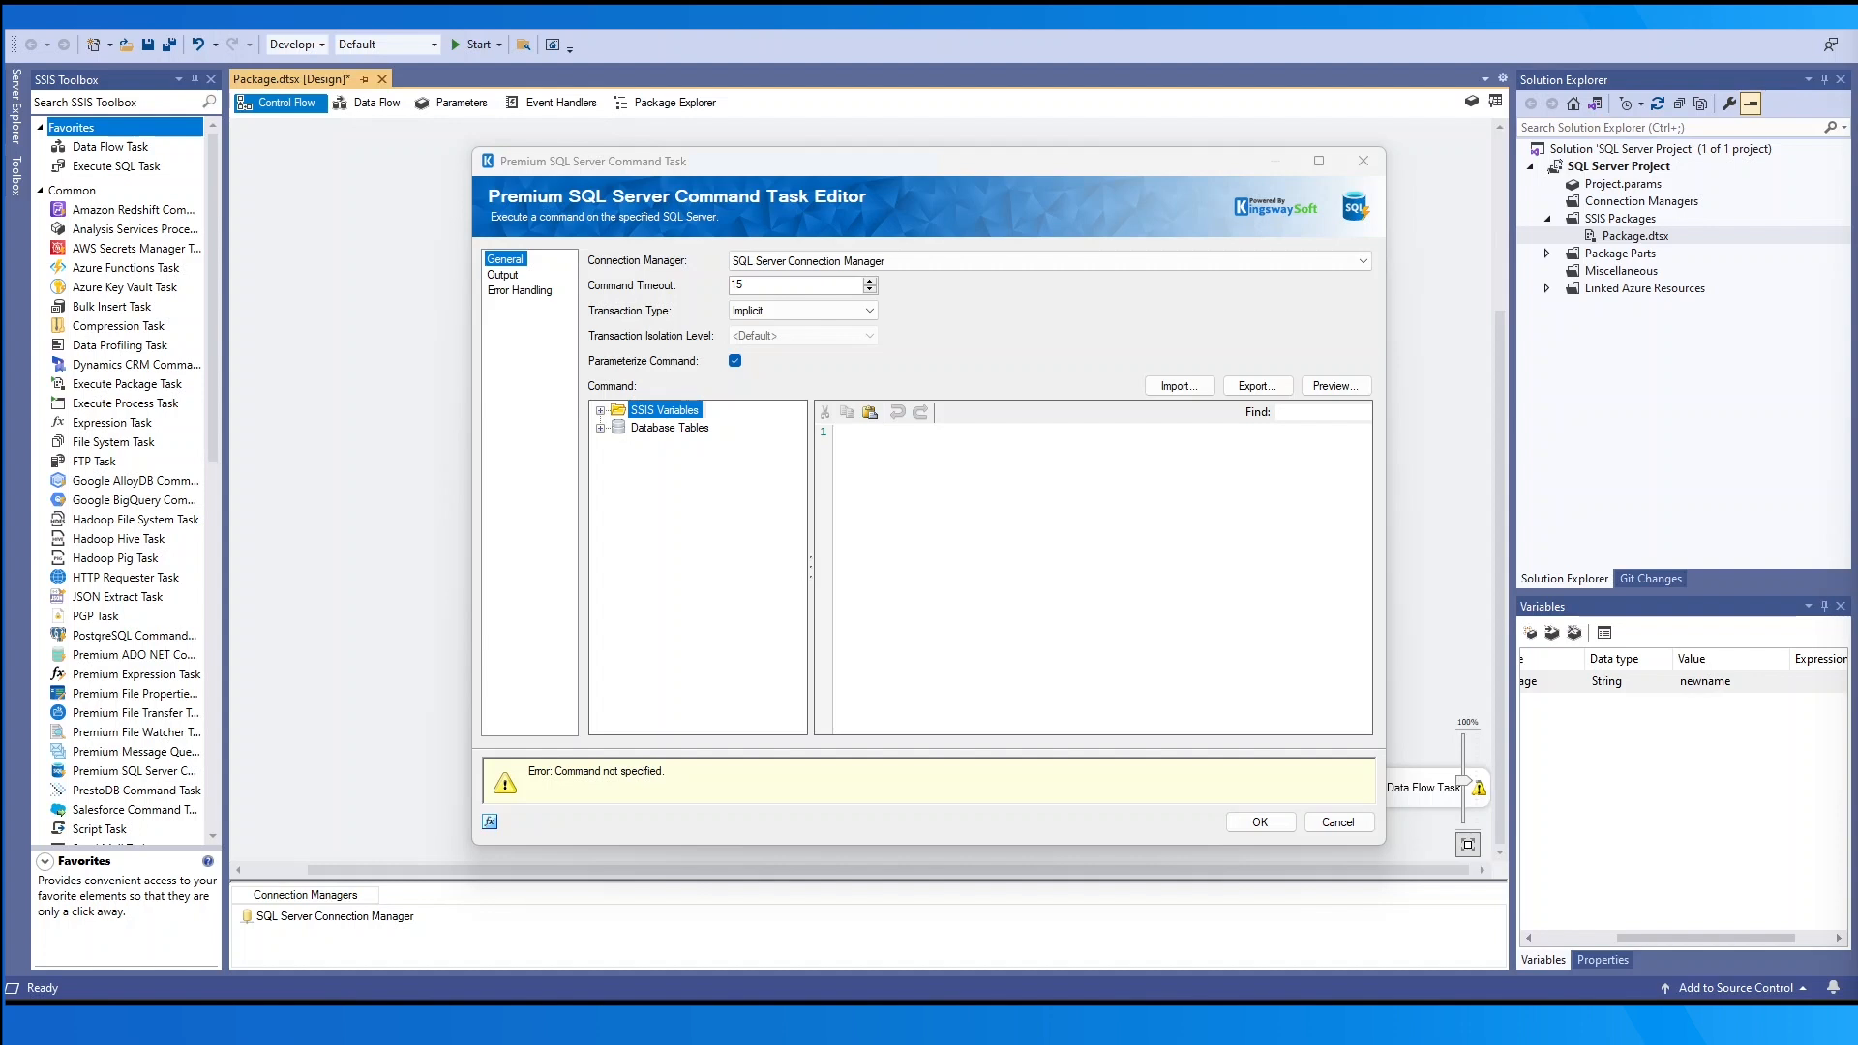
- Replace [dbo].[account] with dbo.actioncard so the command reads Select * From [dbo].[actioncard]
click(1286, 647)
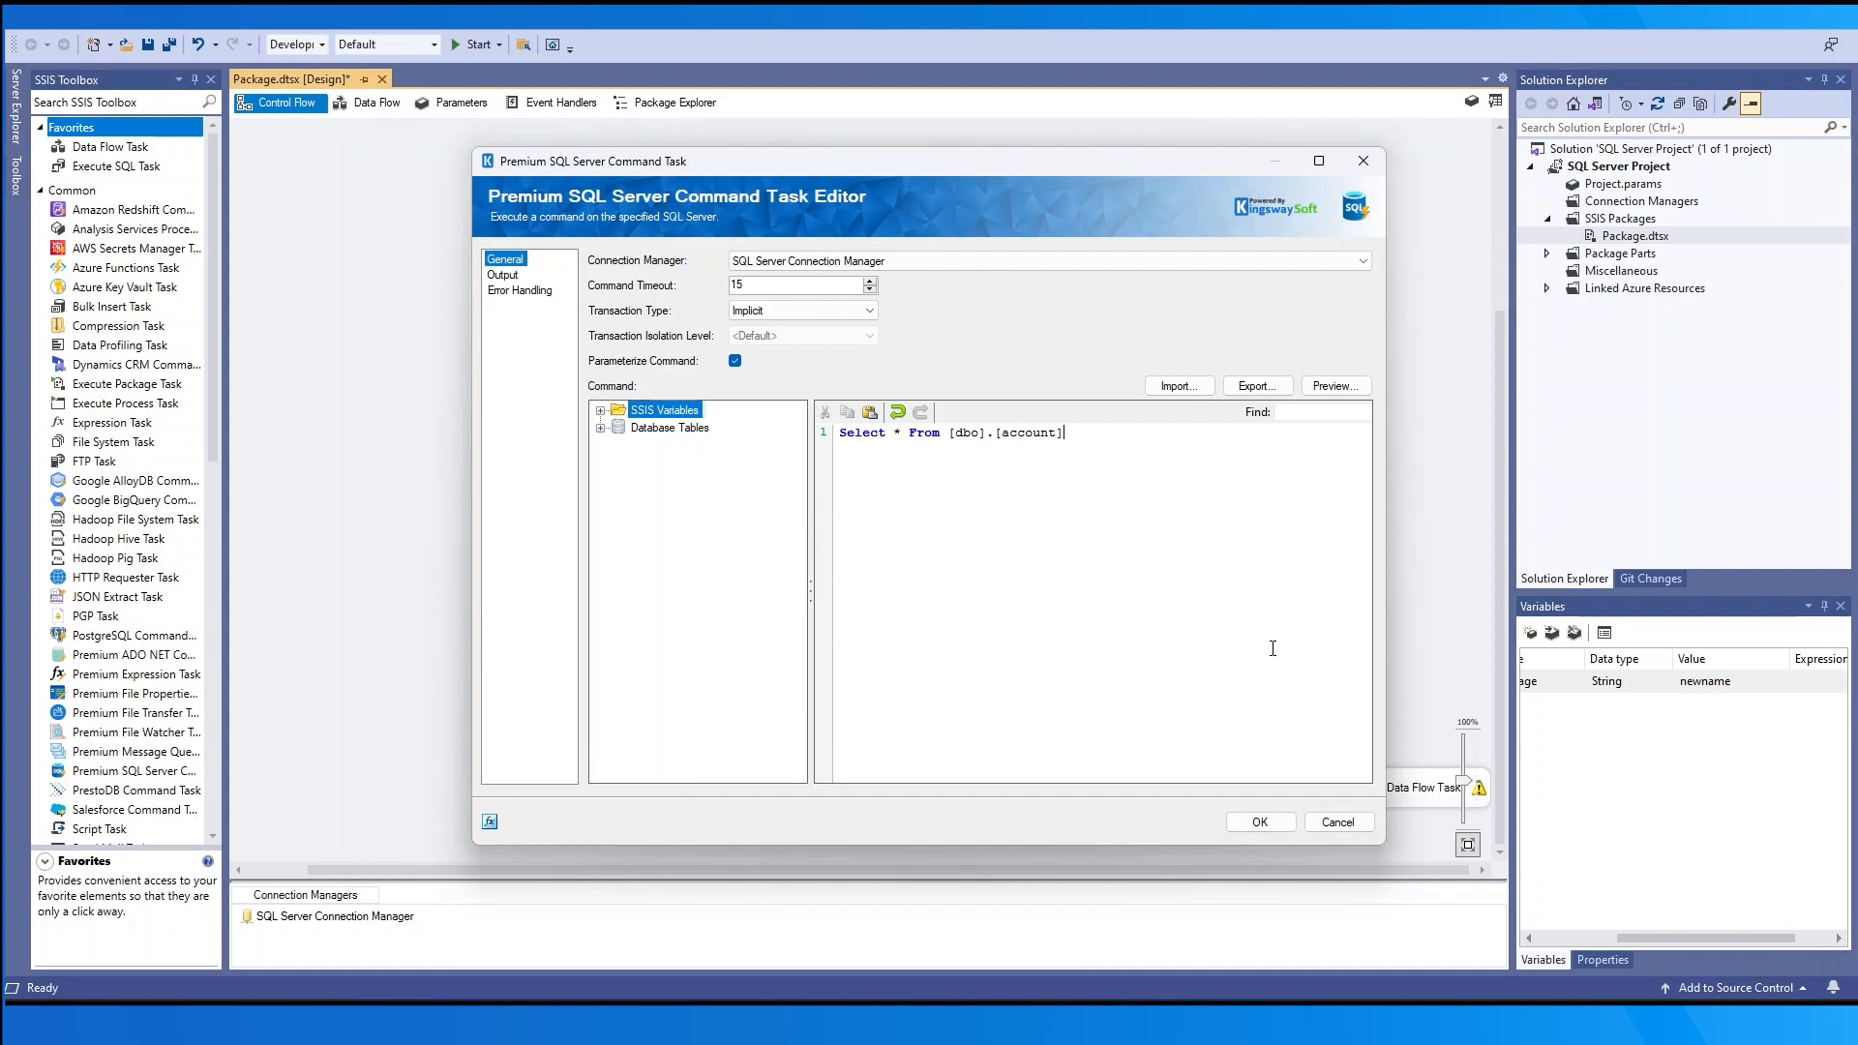
click(600, 428)
double_click(670, 443)
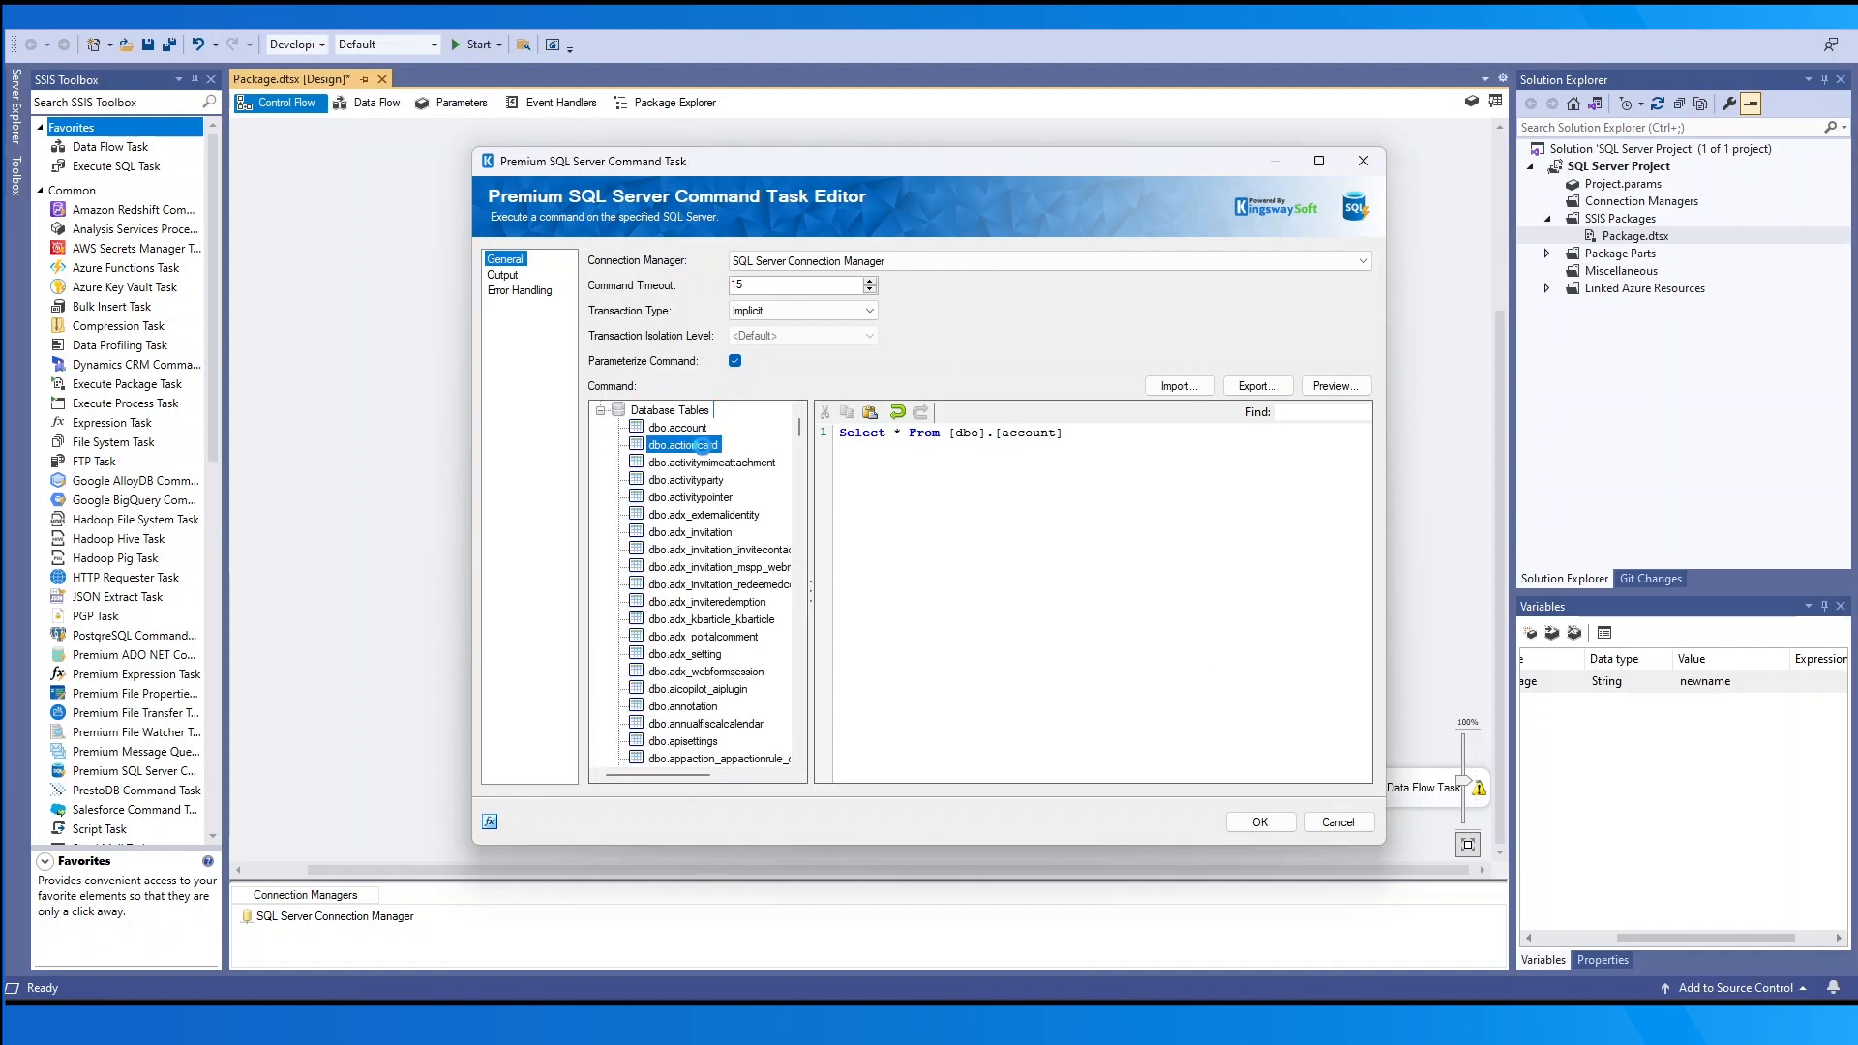
drag(1065, 433, 952, 443)
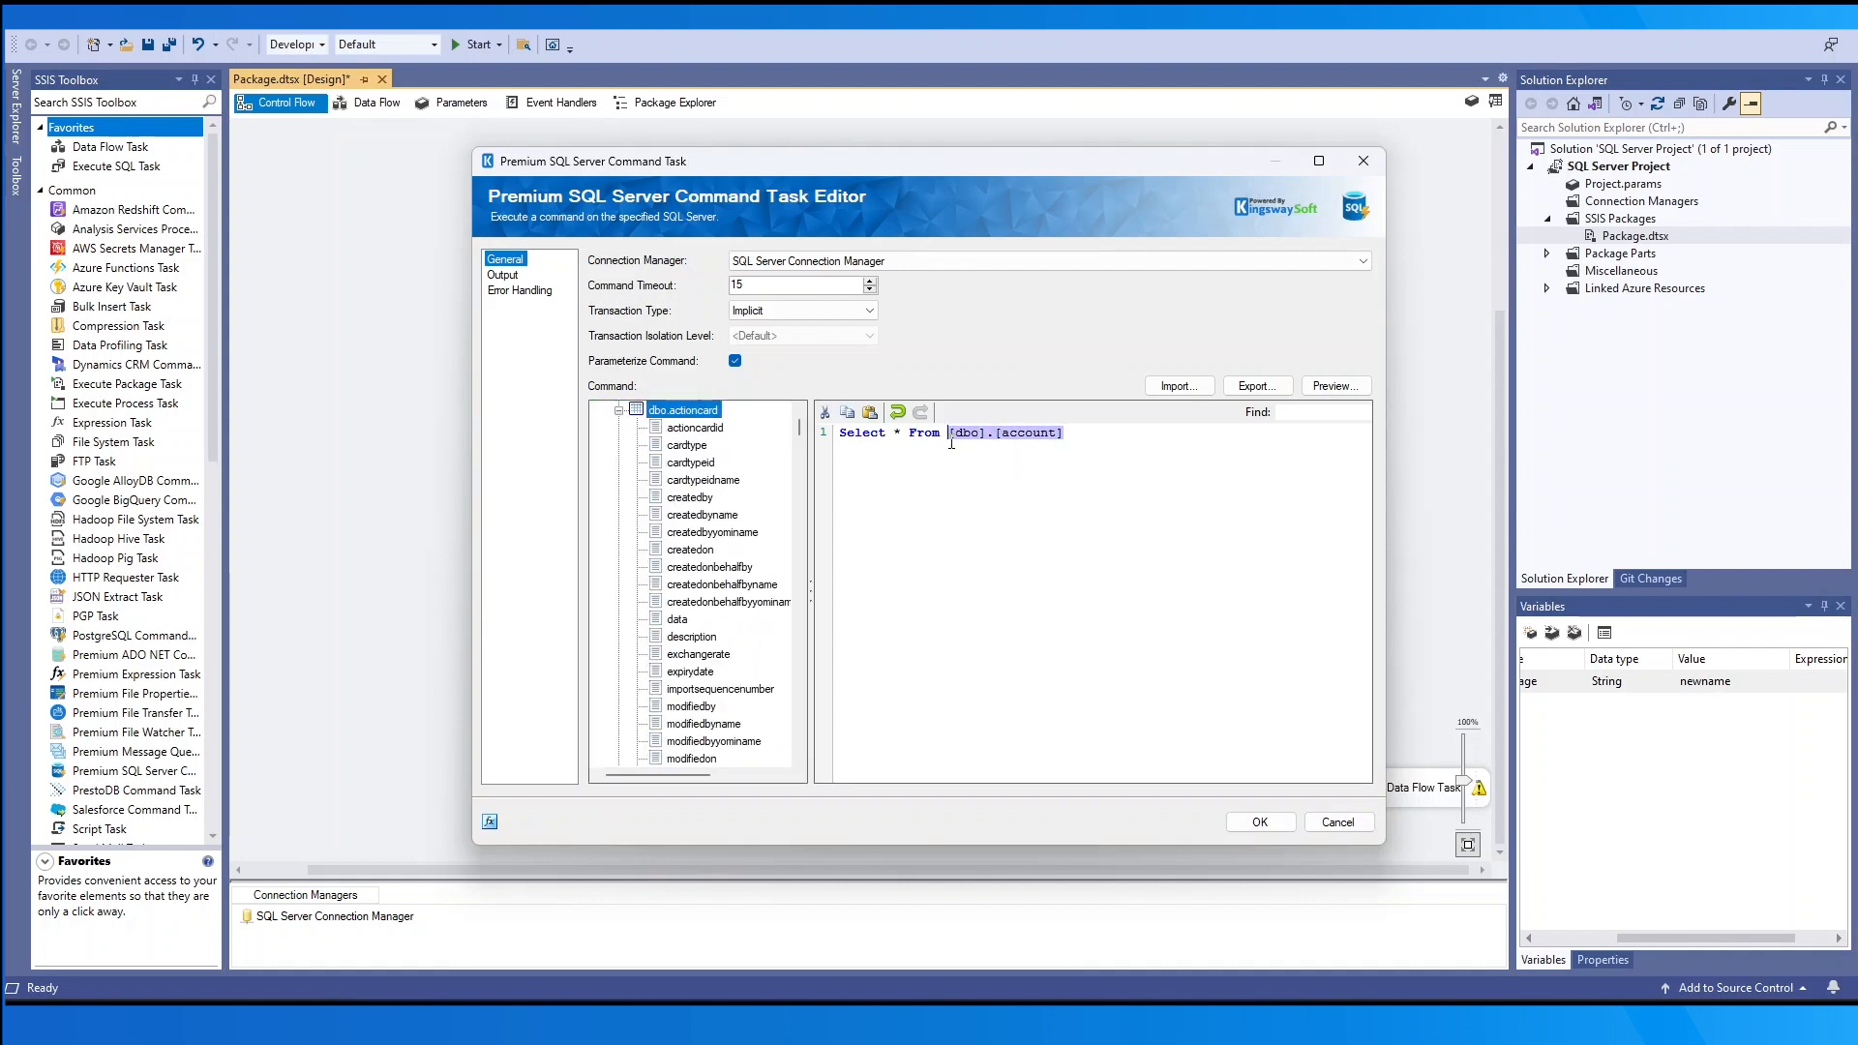
key(Delete)
drag(695, 418, 966, 442)
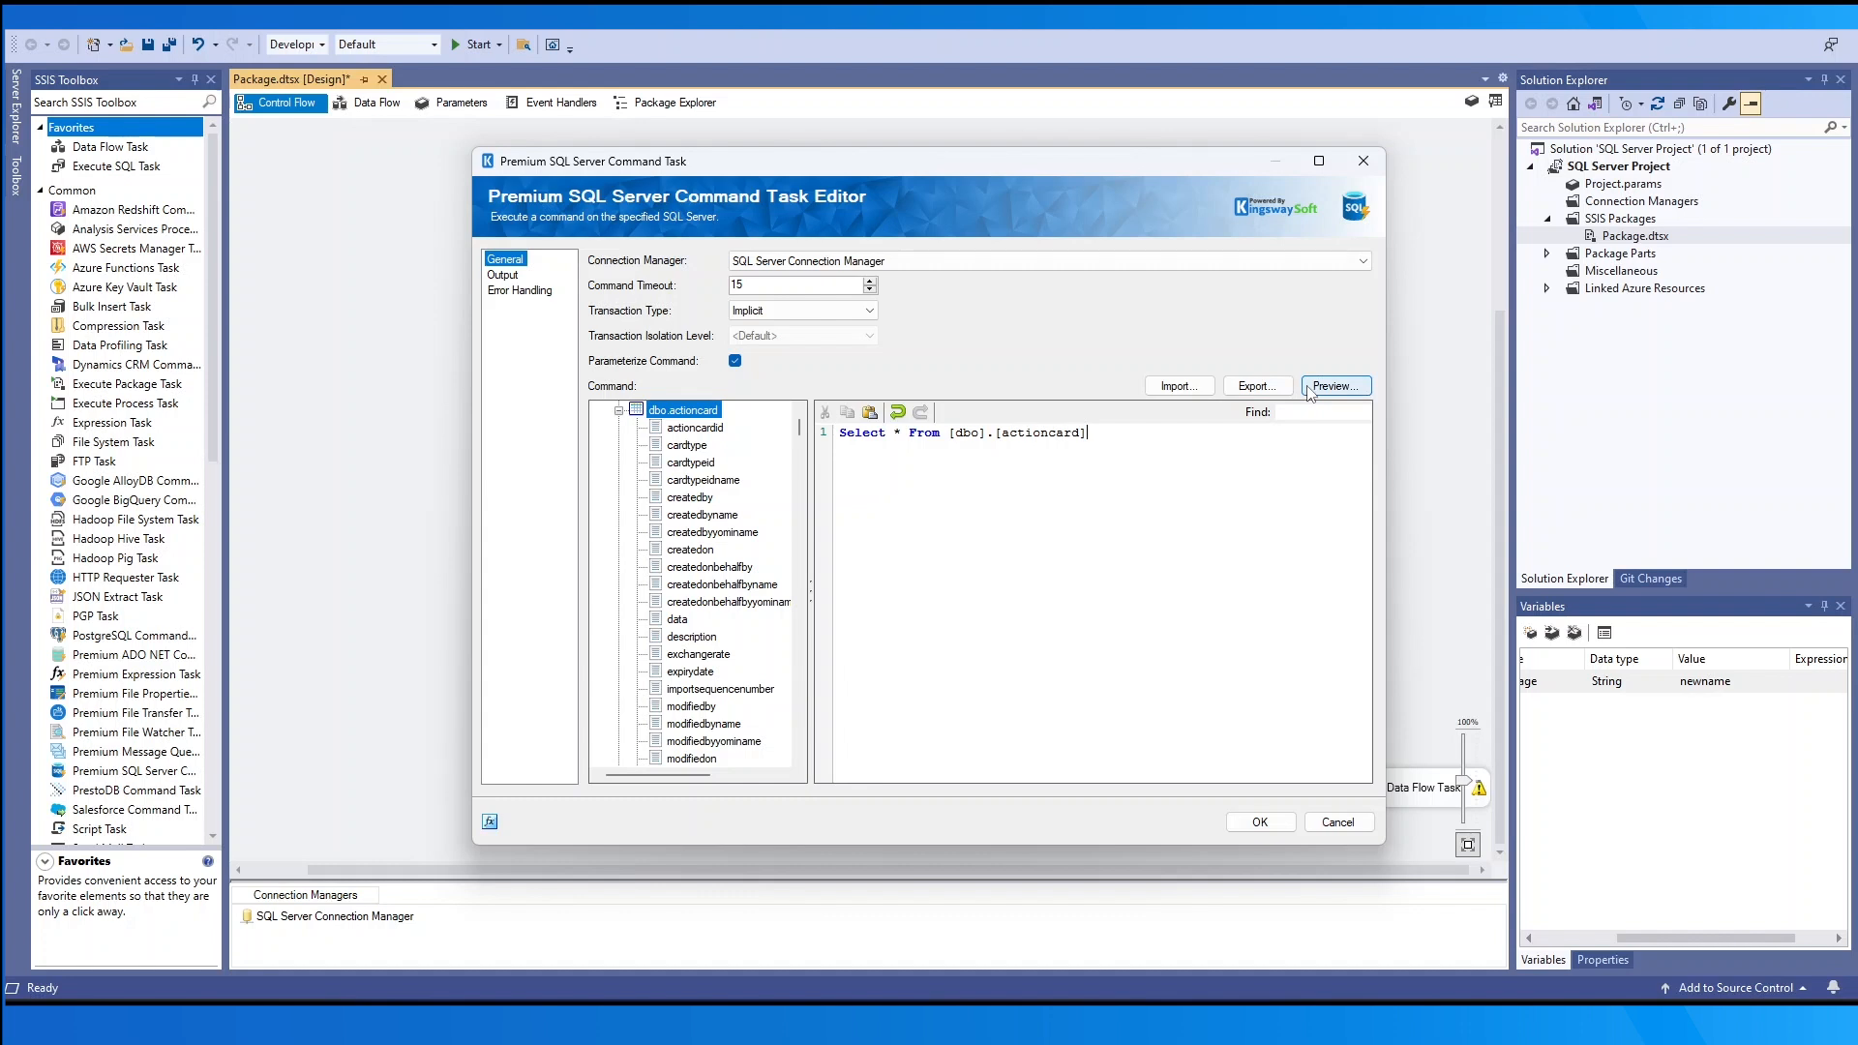
- Browse the Property Expressions editor's property list, then cancel without adding any expression
click(489, 822)
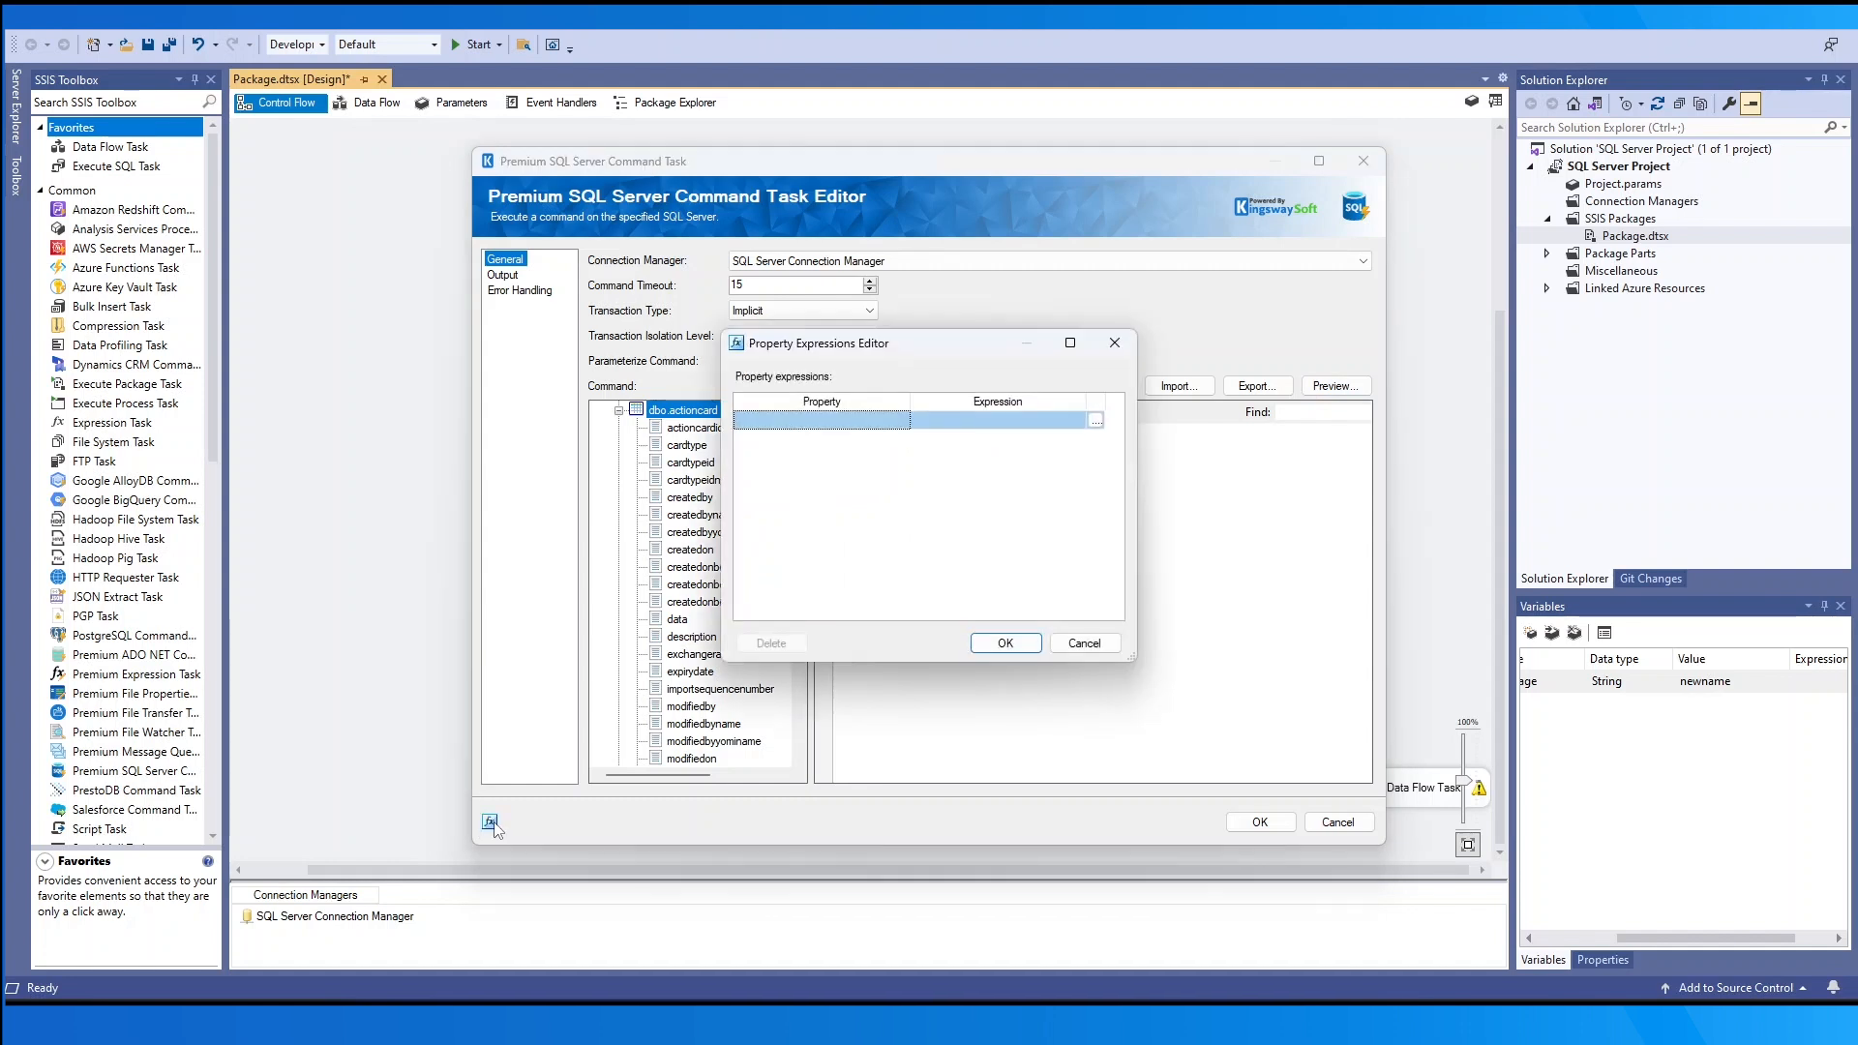
drag(913, 400, 1008, 401)
click(999, 421)
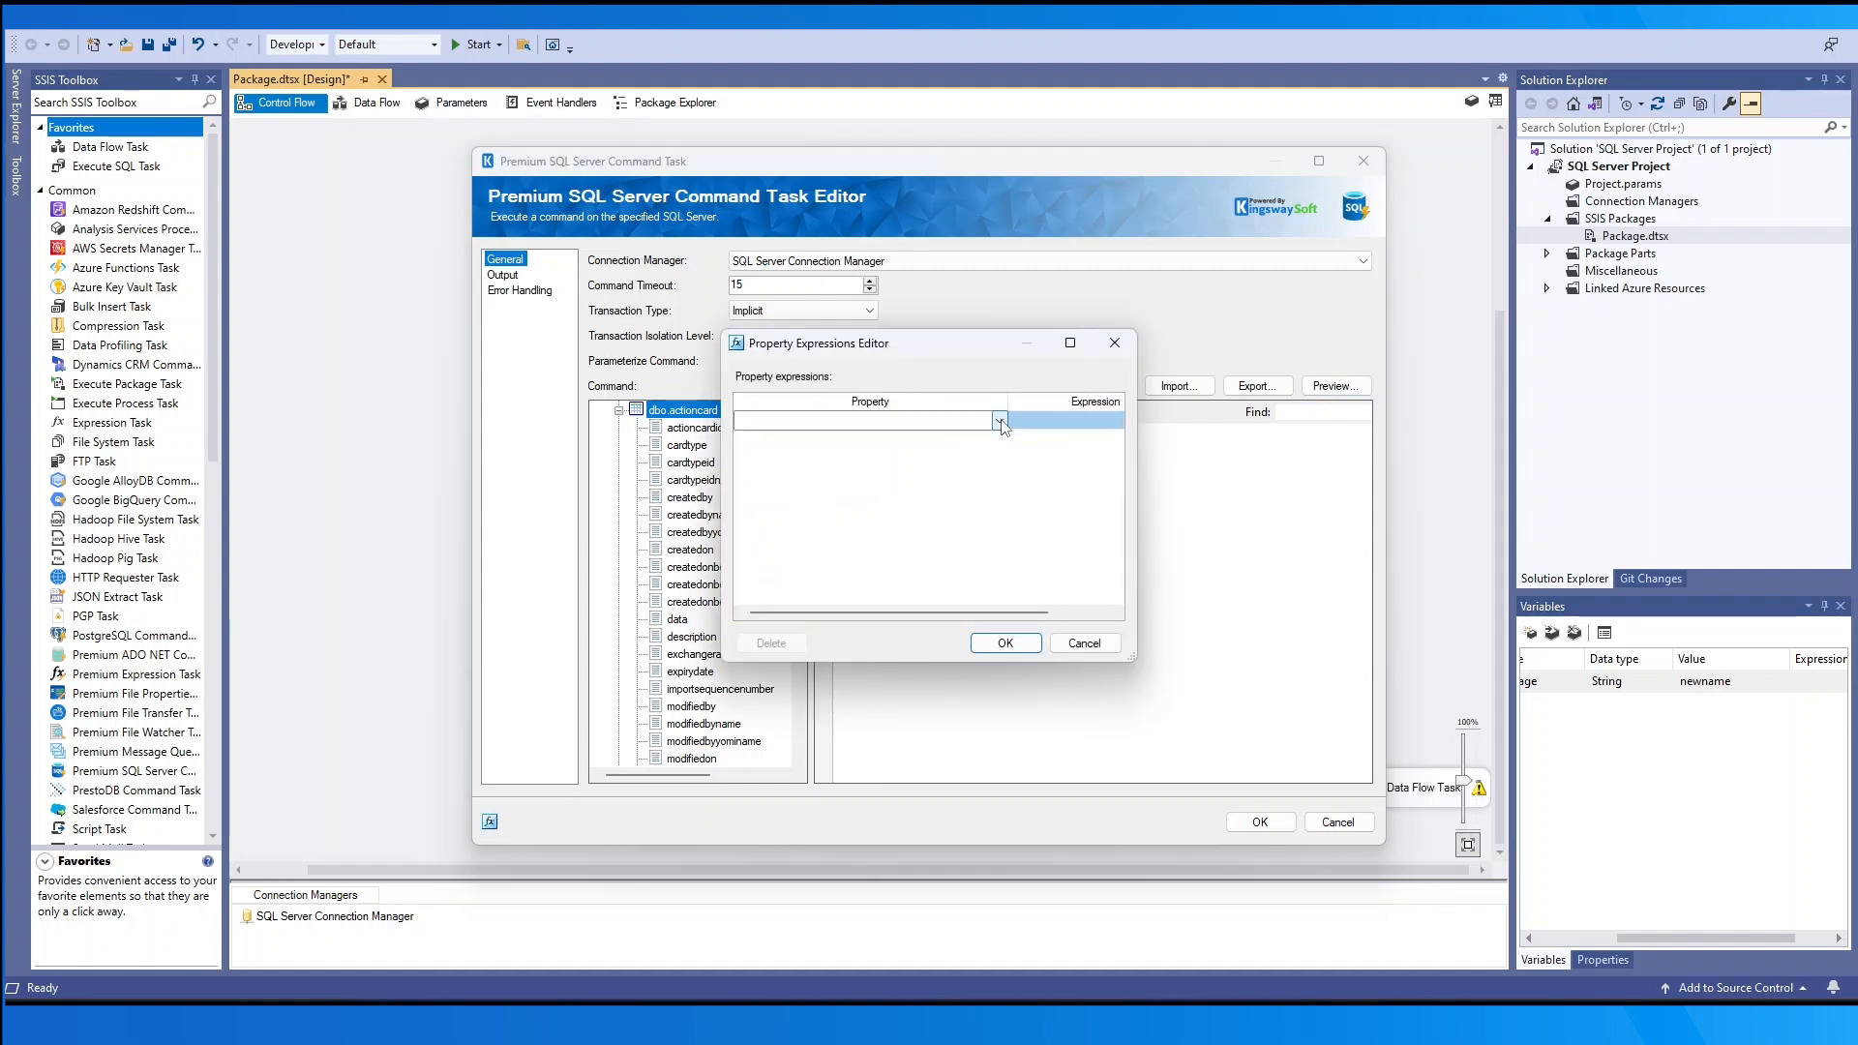
click(998, 421)
click(1071, 581)
click(1077, 654)
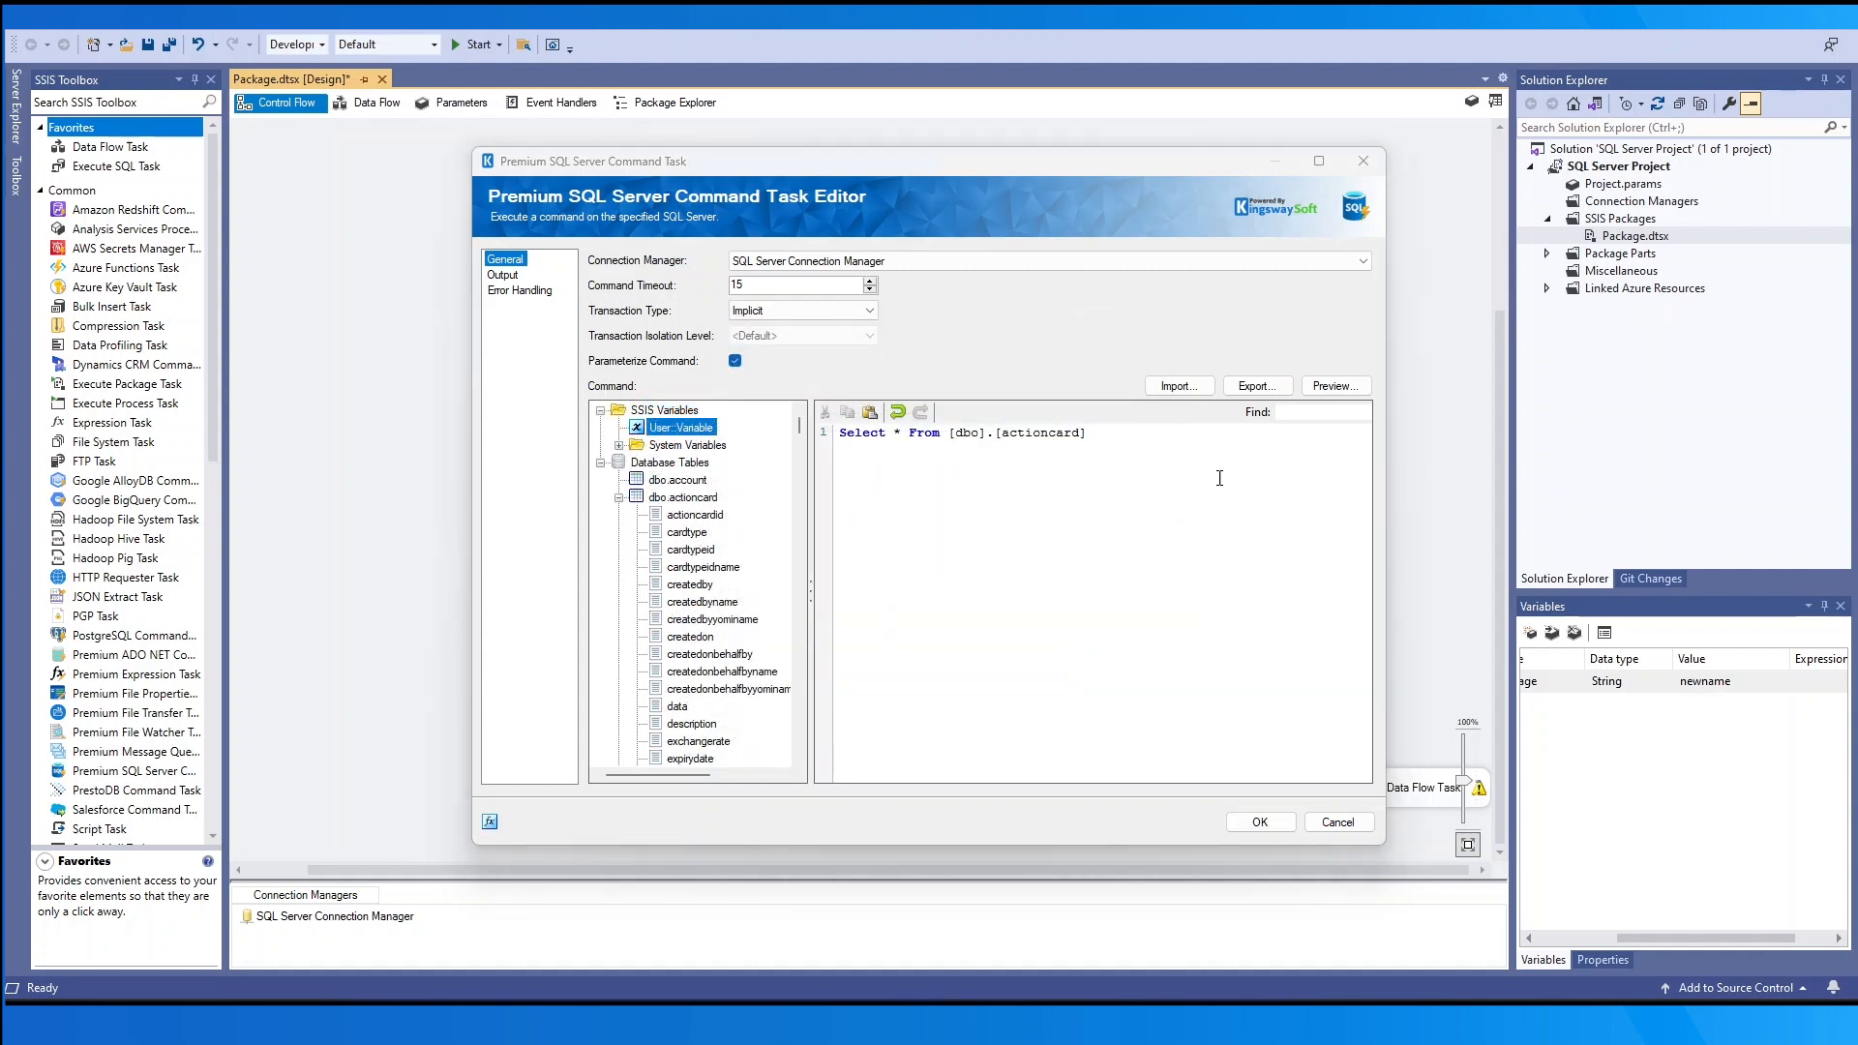
- On the Output page, try Single Row output with Specify Row Index and User::Variable mappings
click(504, 274)
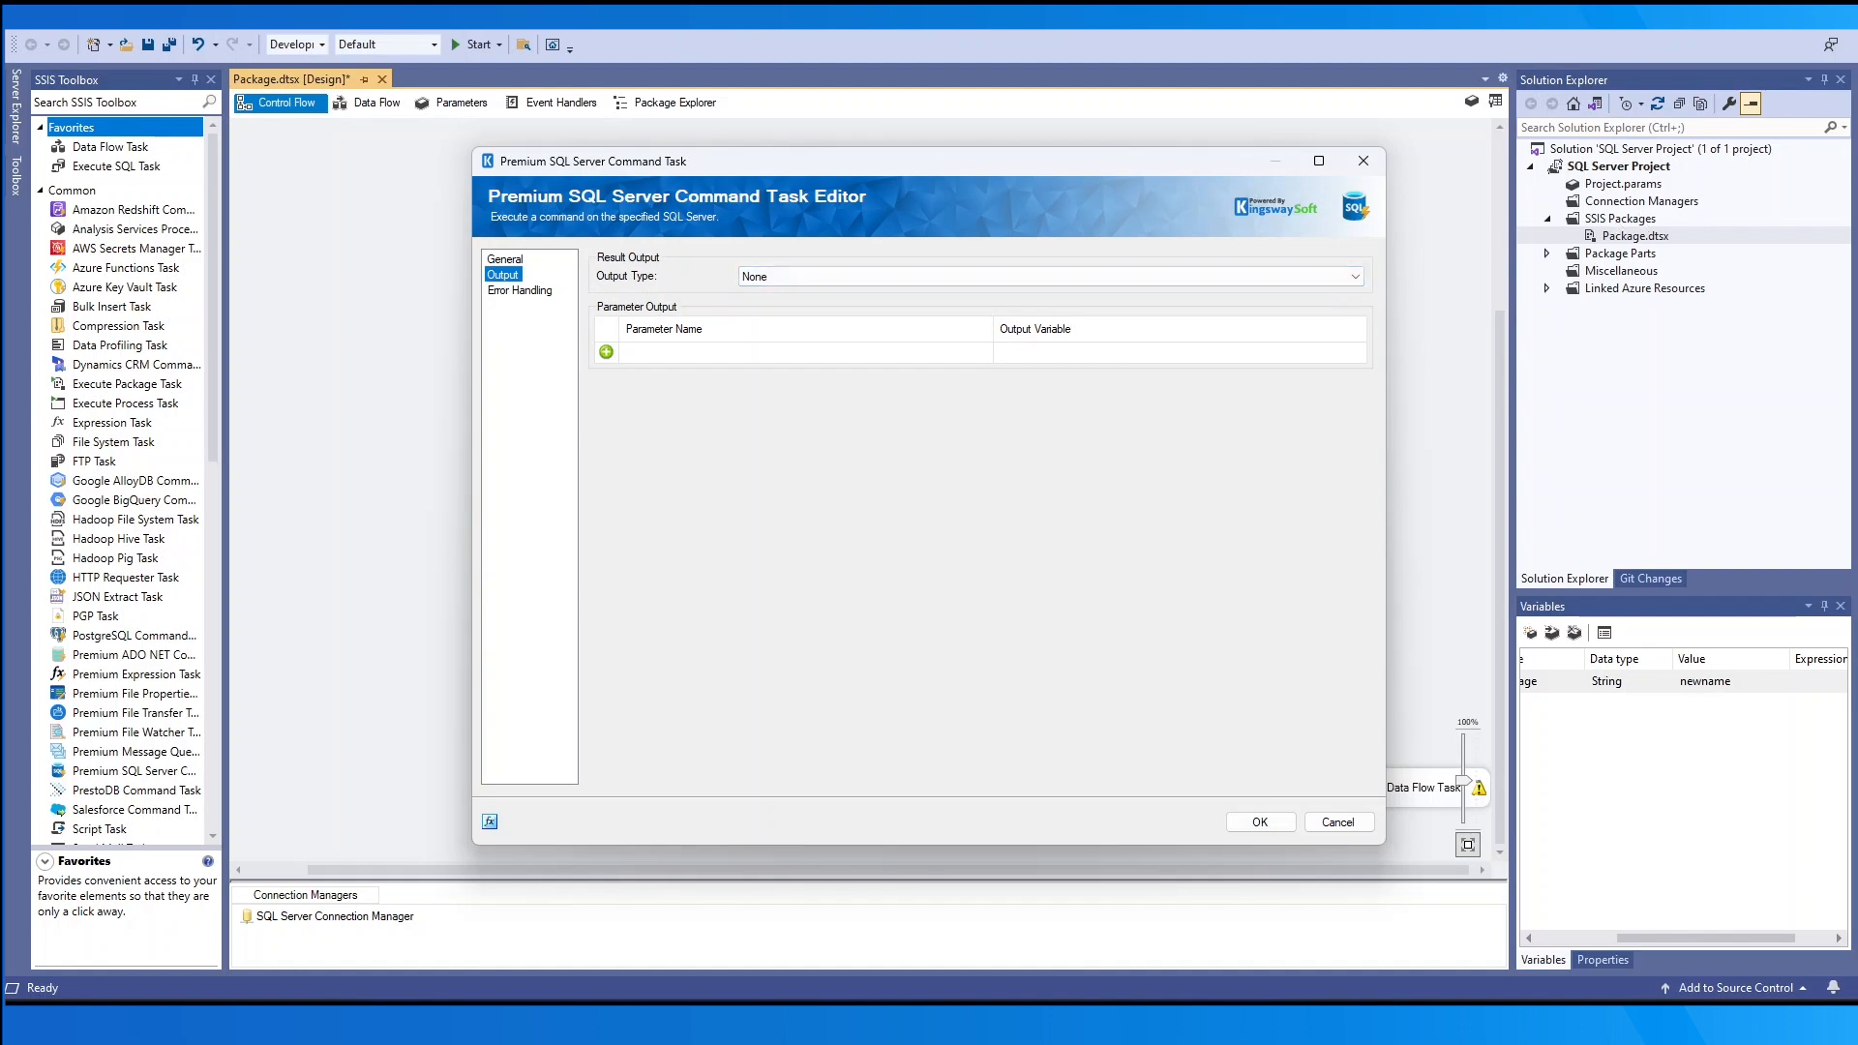
click(1022, 277)
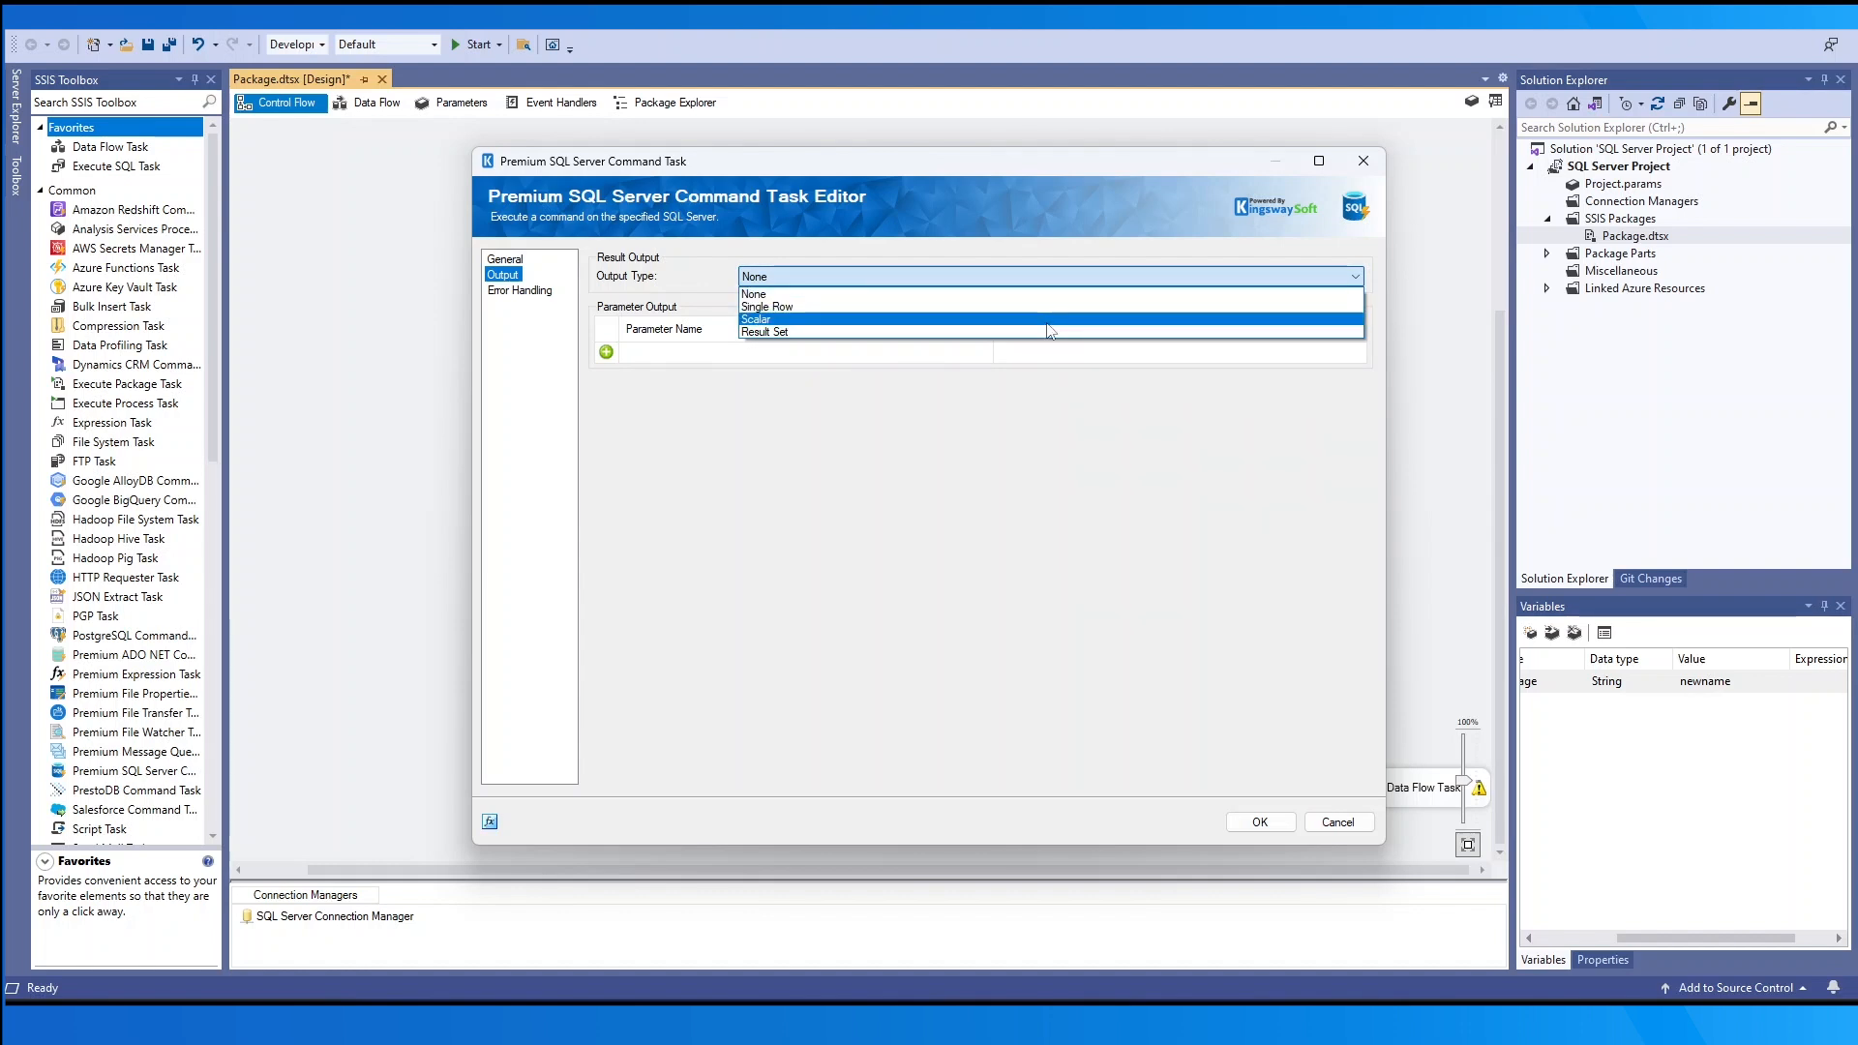
click(1052, 307)
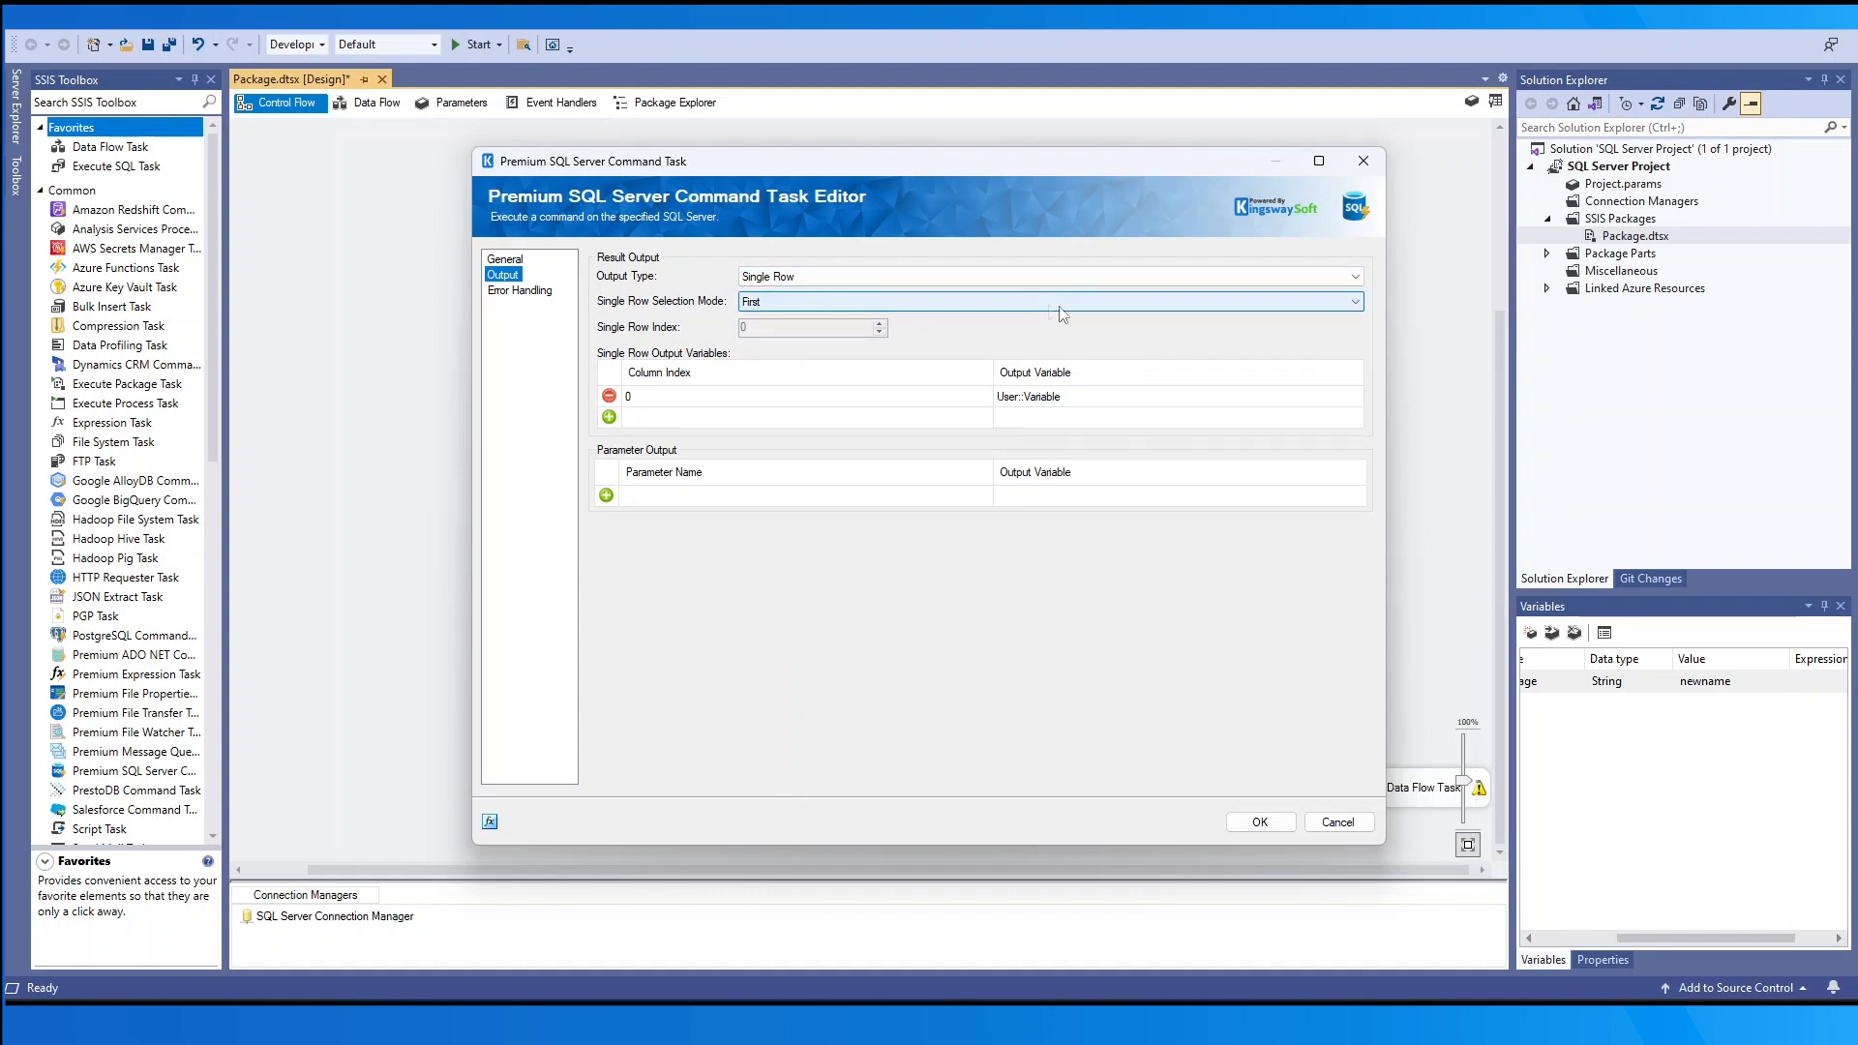
click(1063, 307)
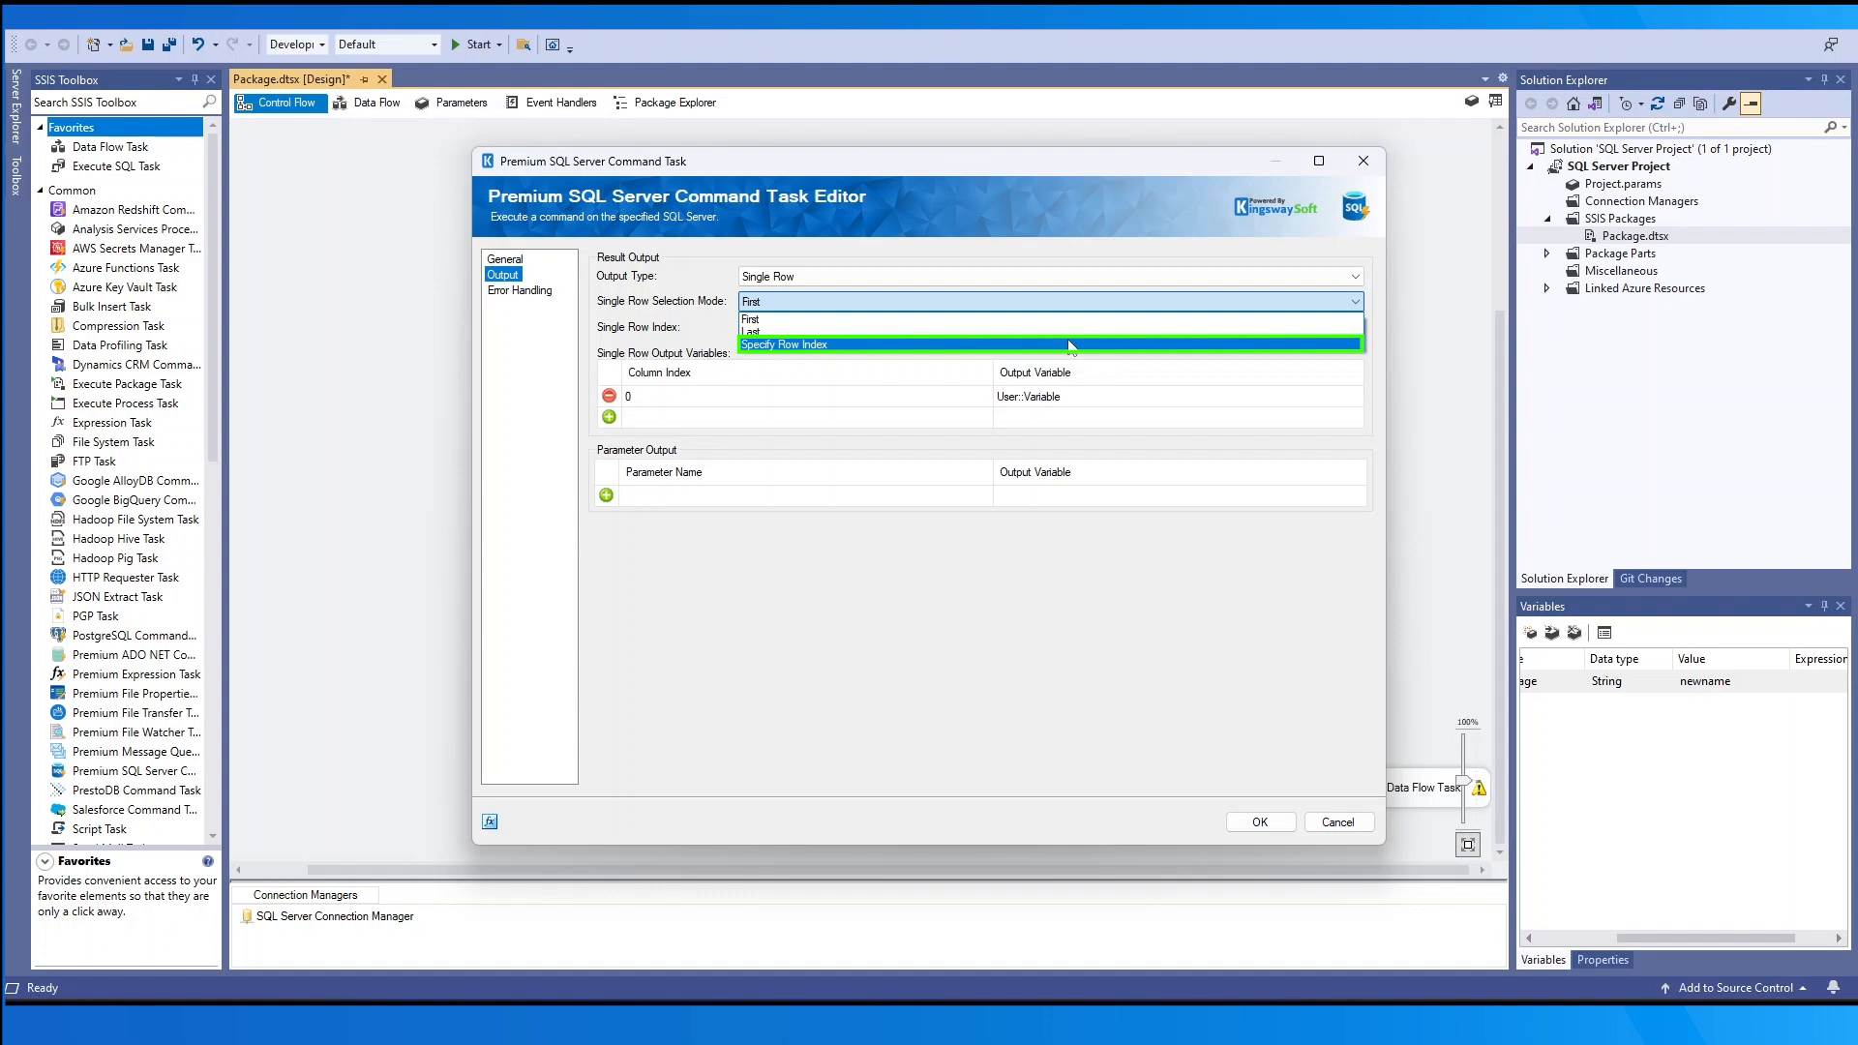
click(1069, 345)
drag(856, 326, 538, 311)
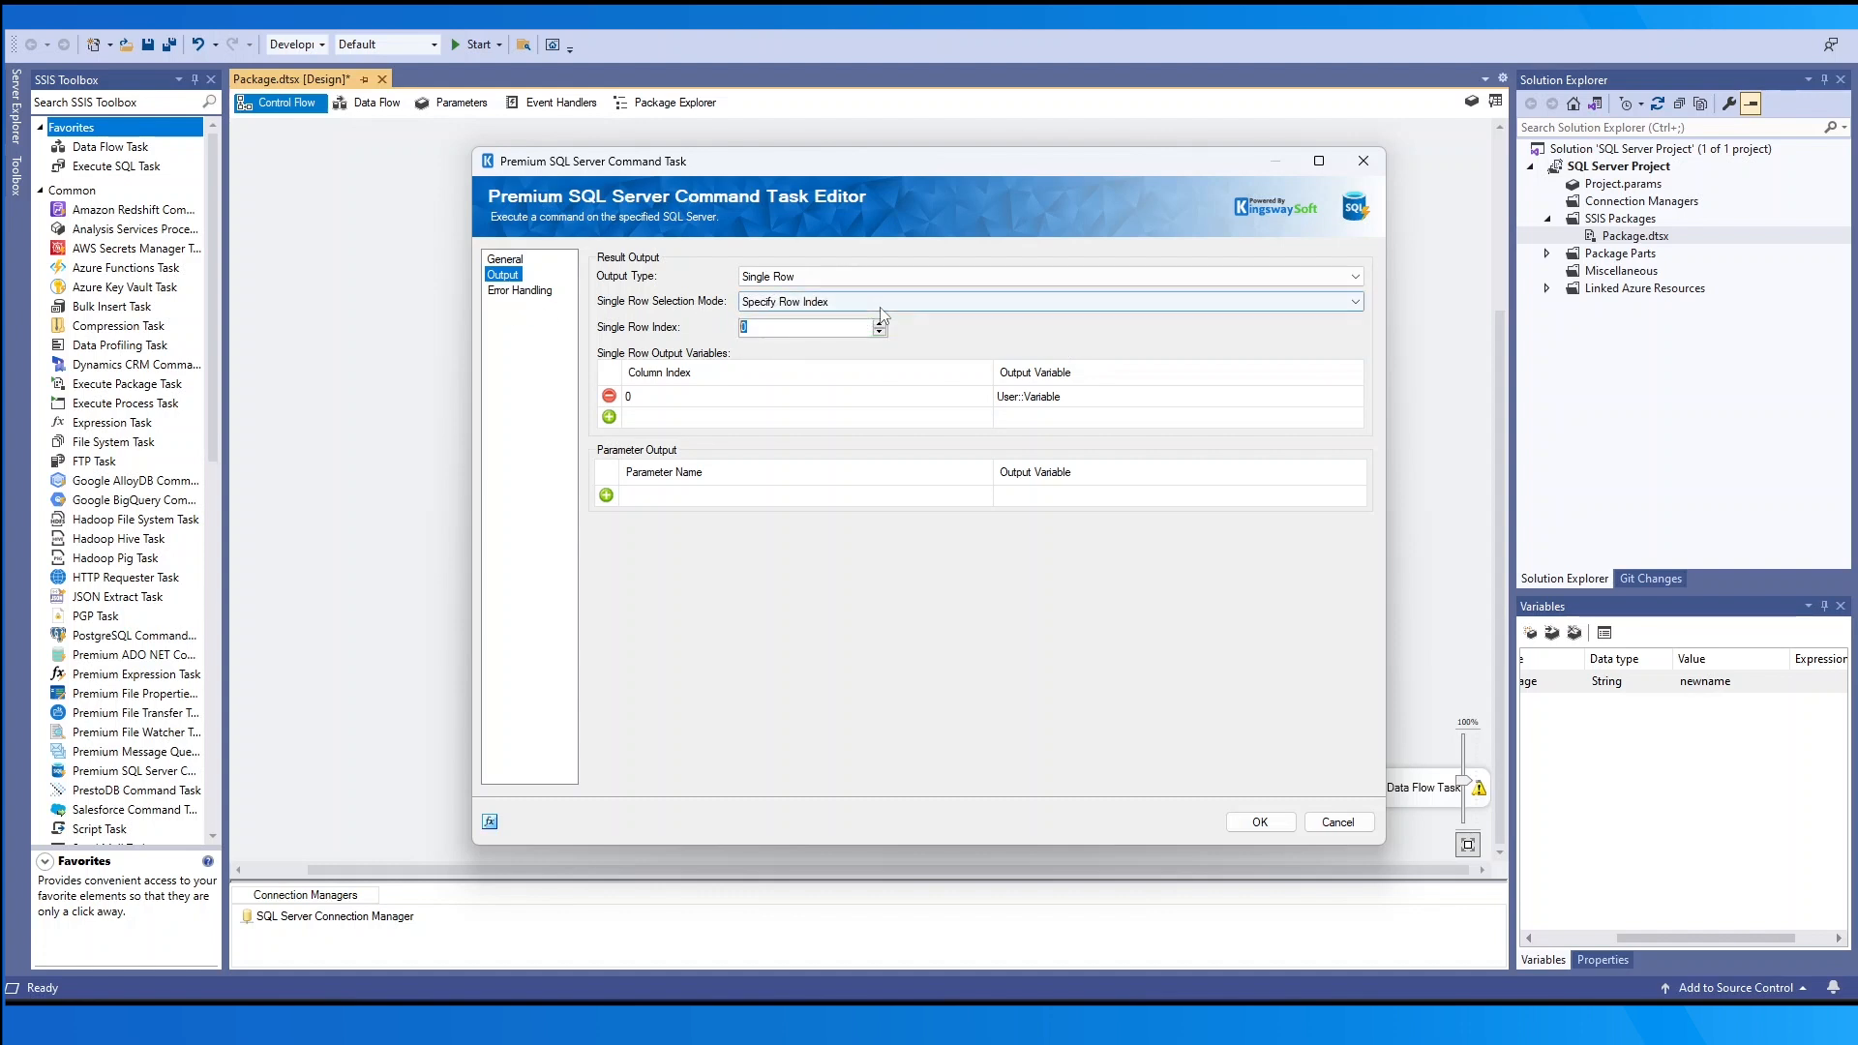
click(735, 394)
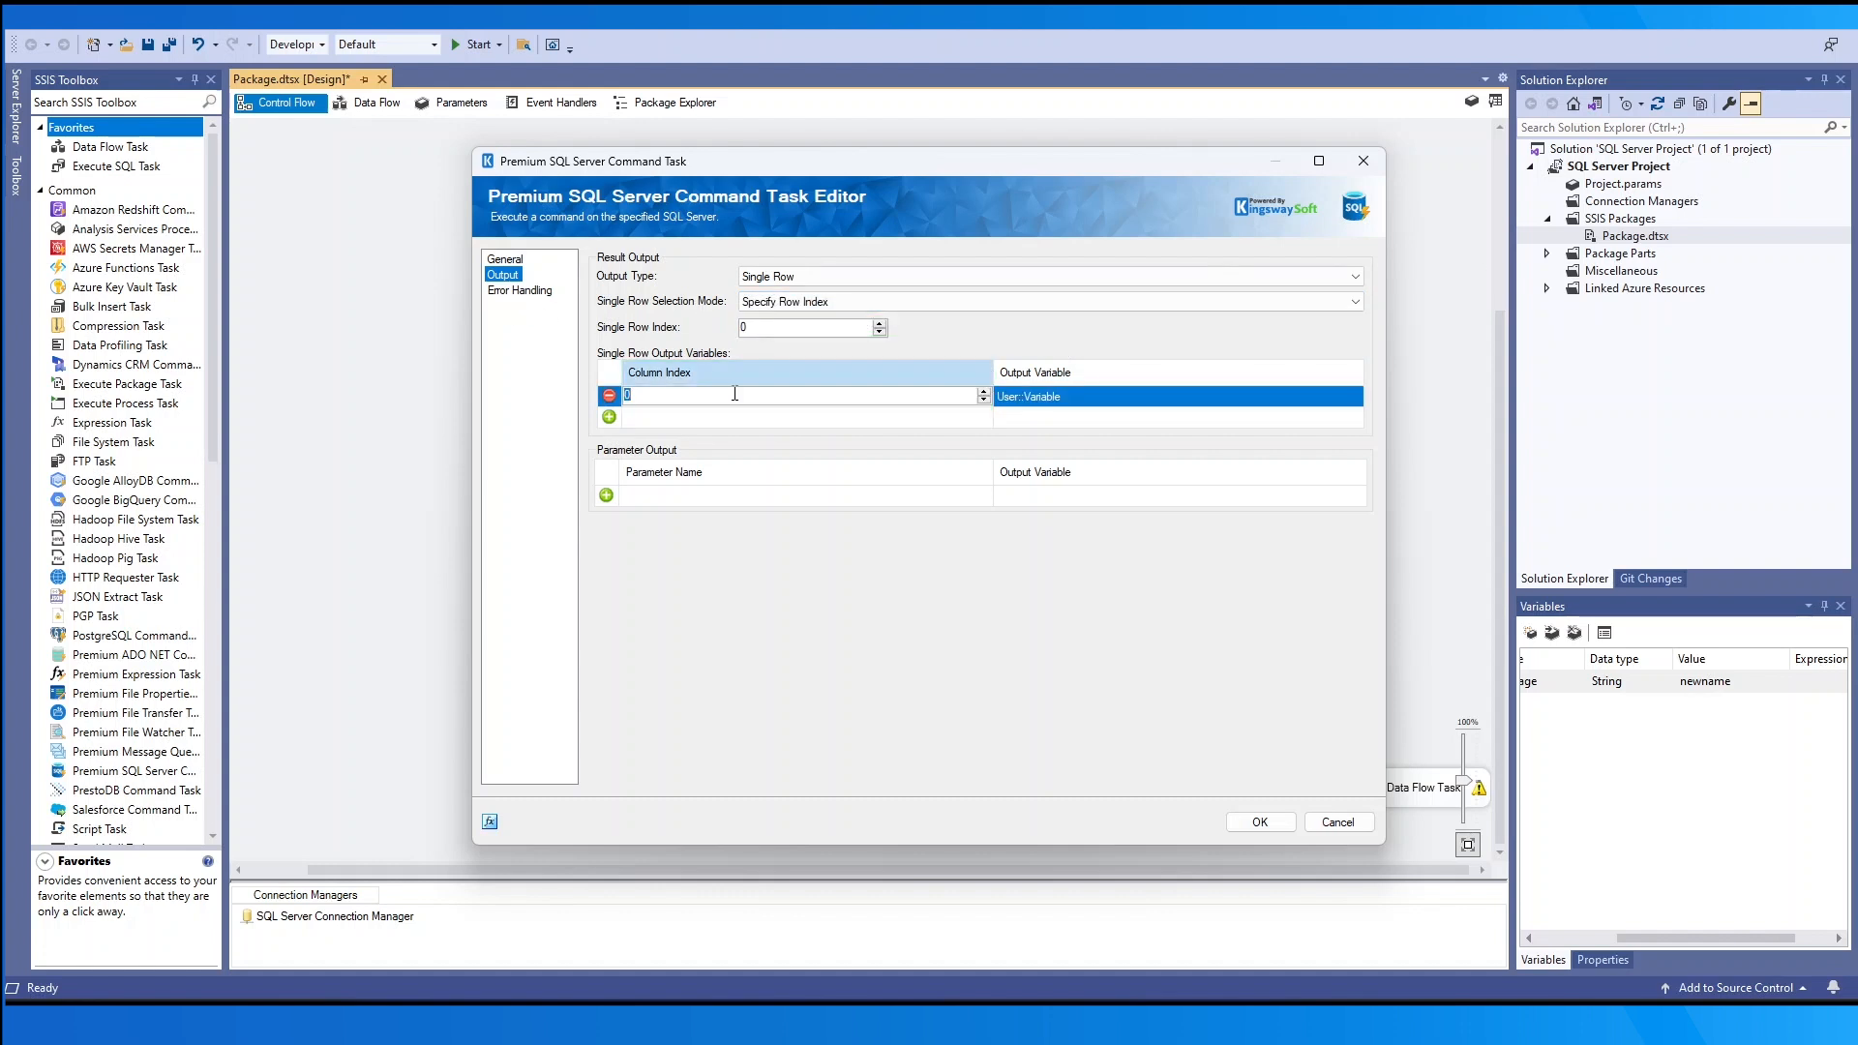
click(1104, 401)
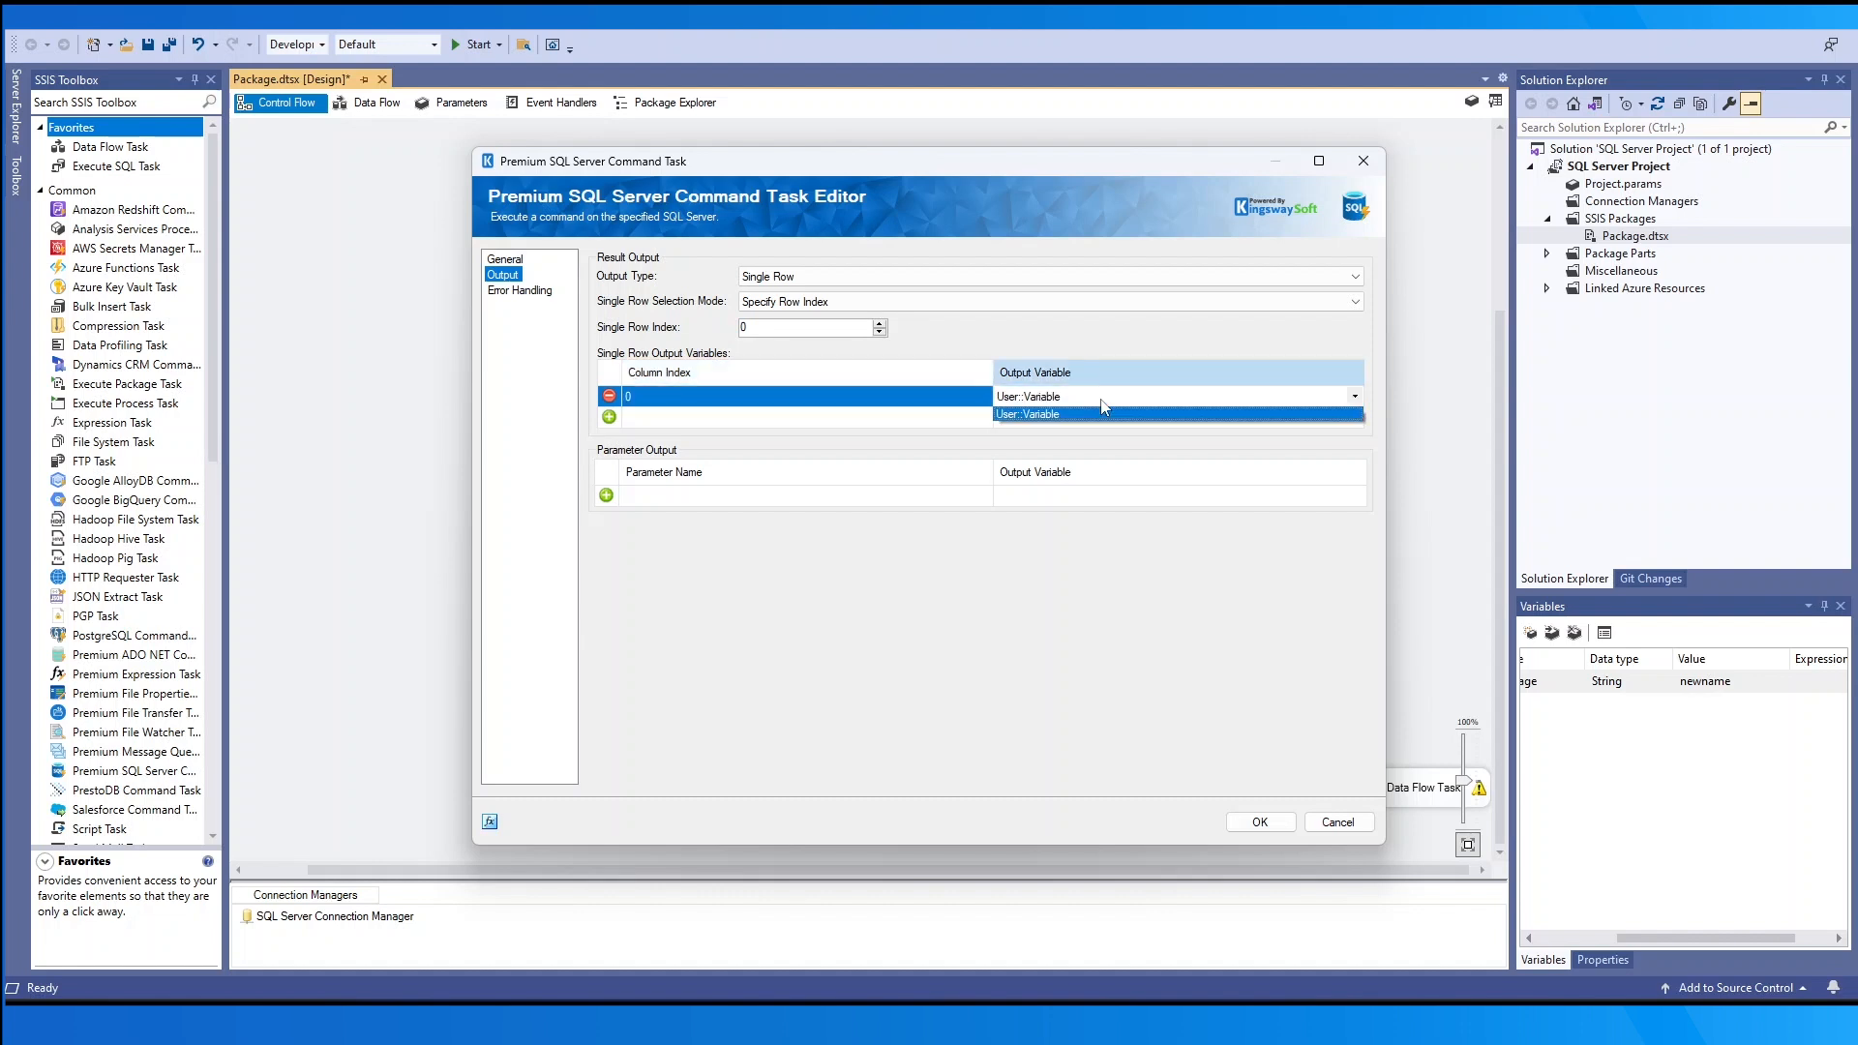
click(1170, 340)
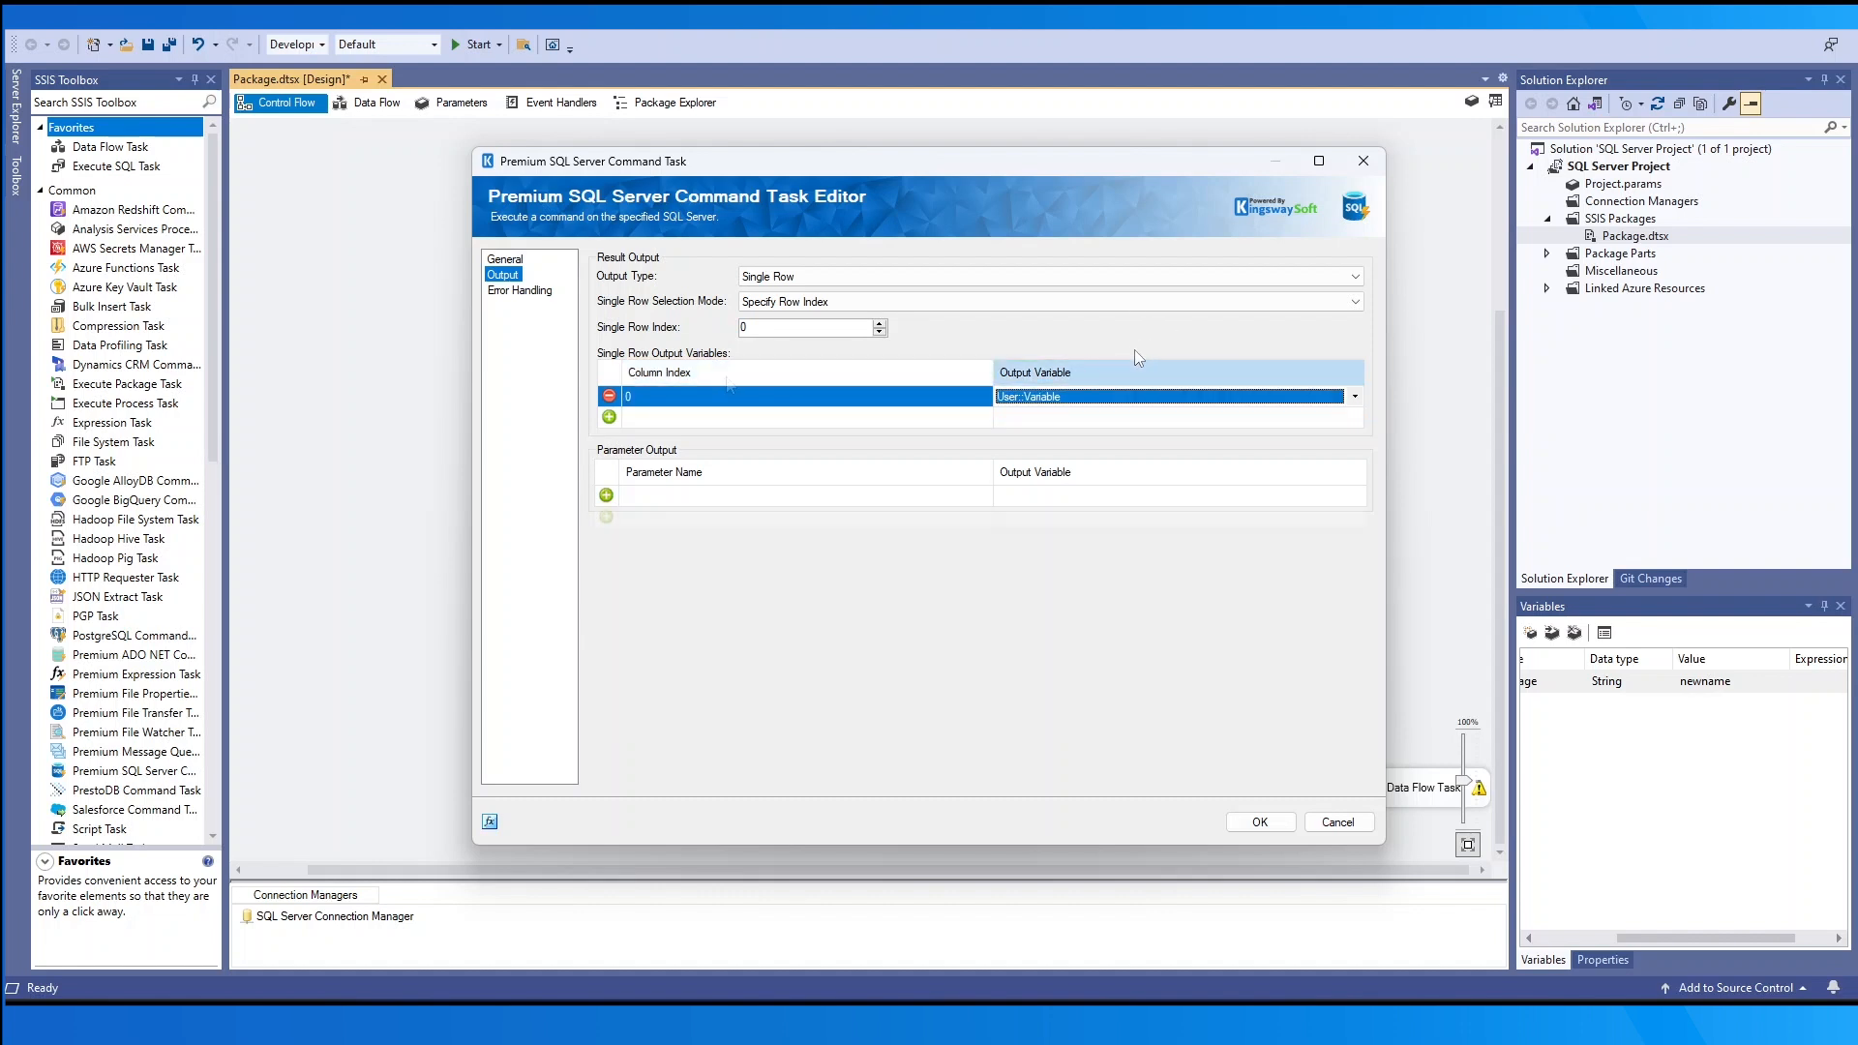
click(609, 395)
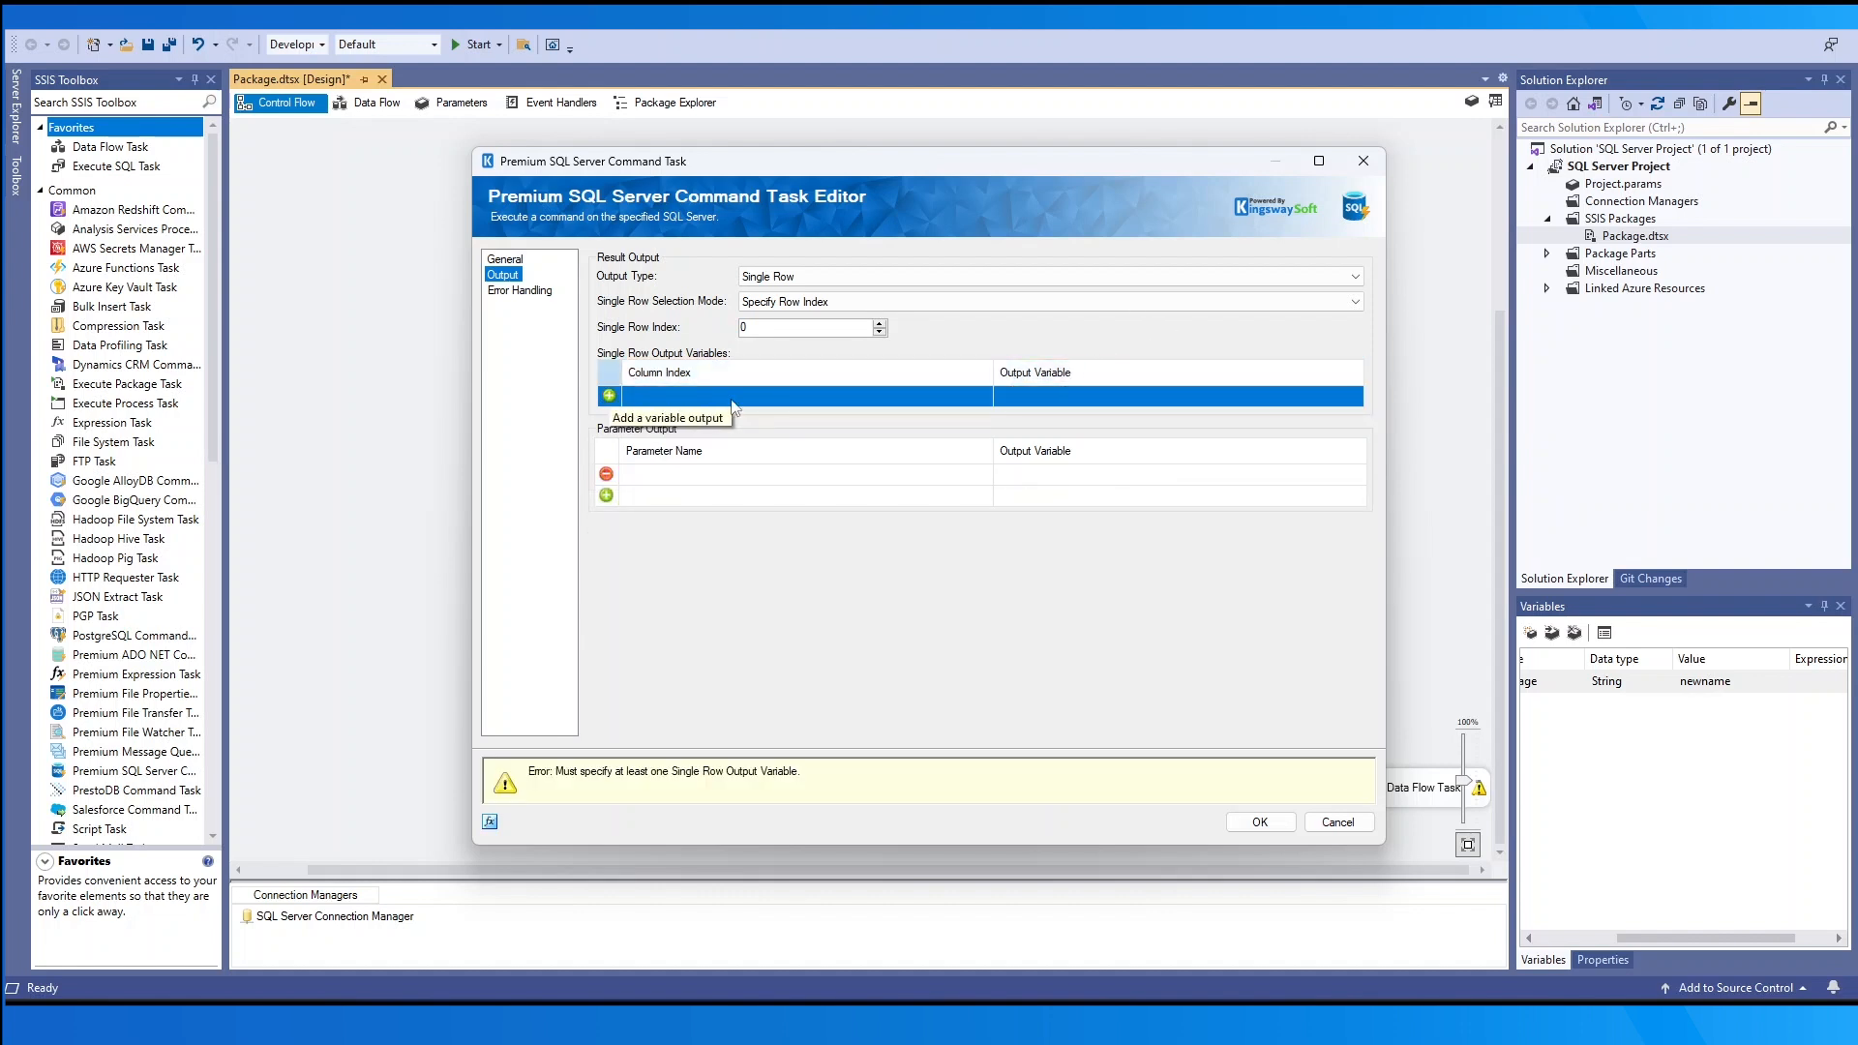
click(1140, 474)
click(1152, 475)
click(1164, 493)
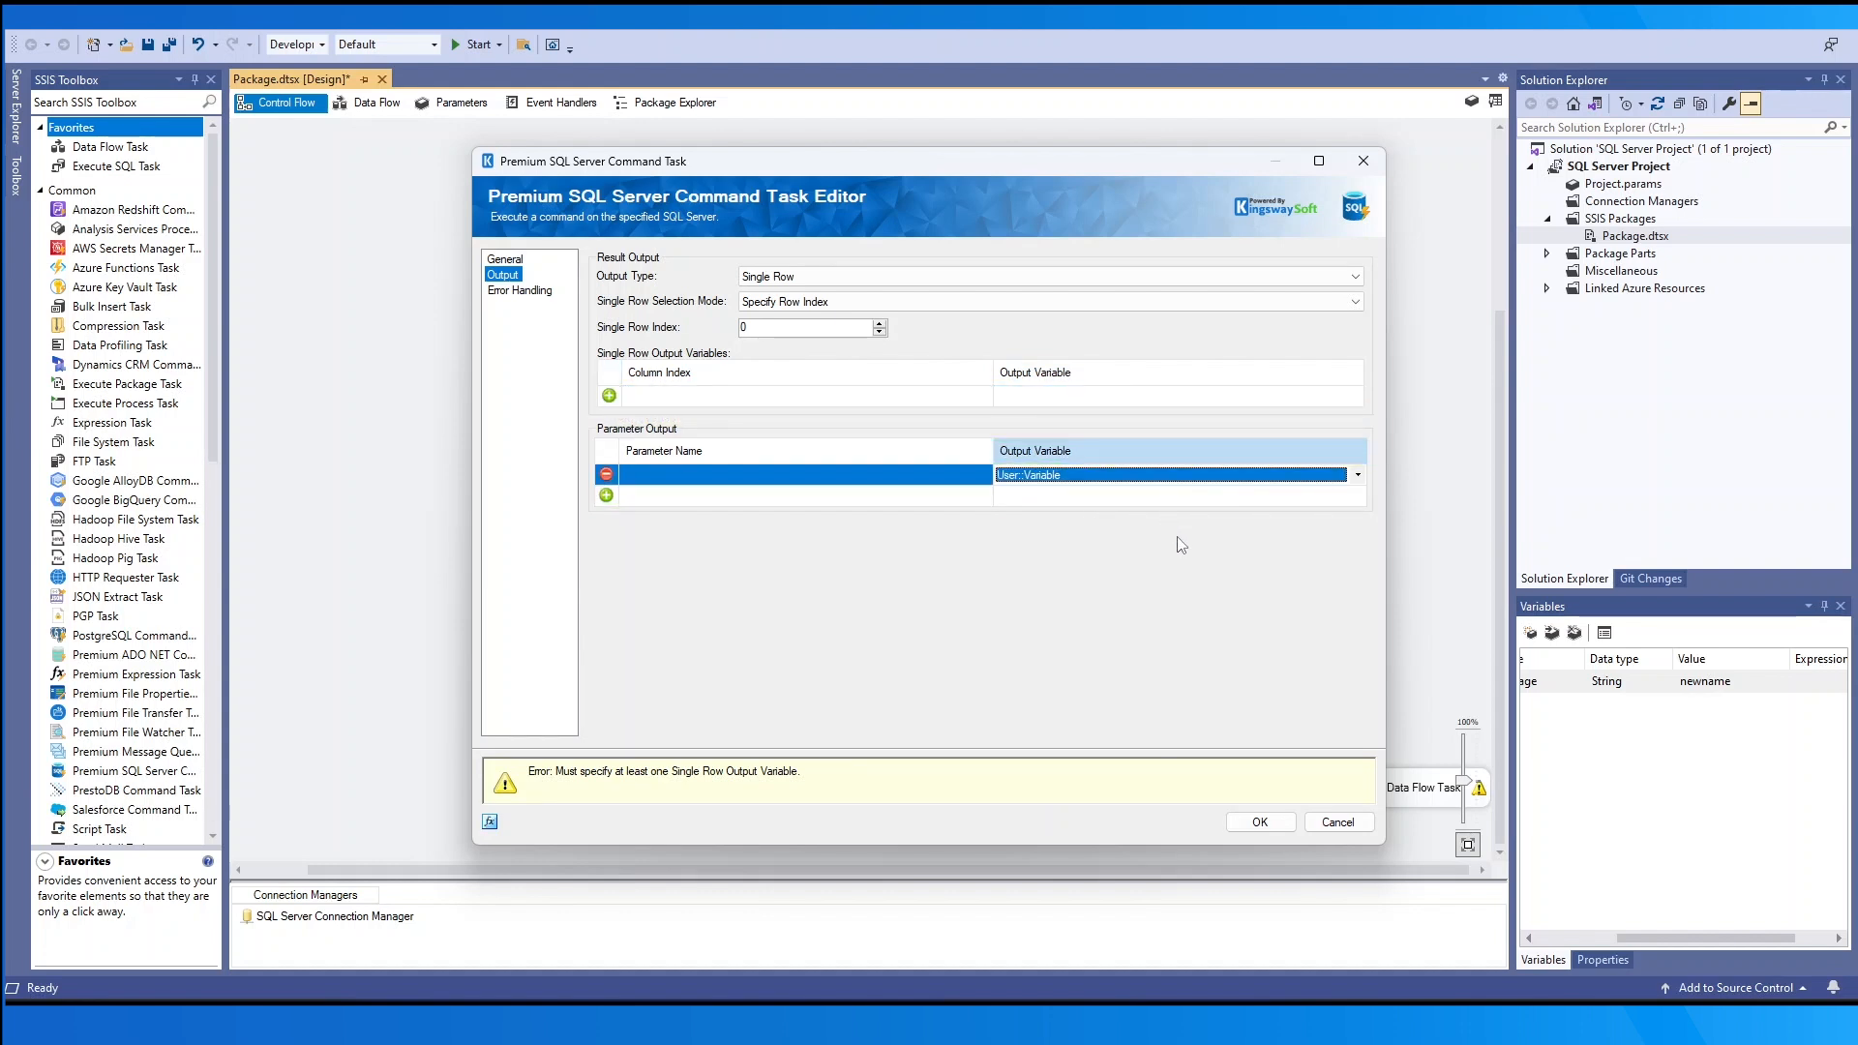
- Try the Scalar and Result Set output types, then set Output Type back to None
click(1065, 276)
click(1061, 320)
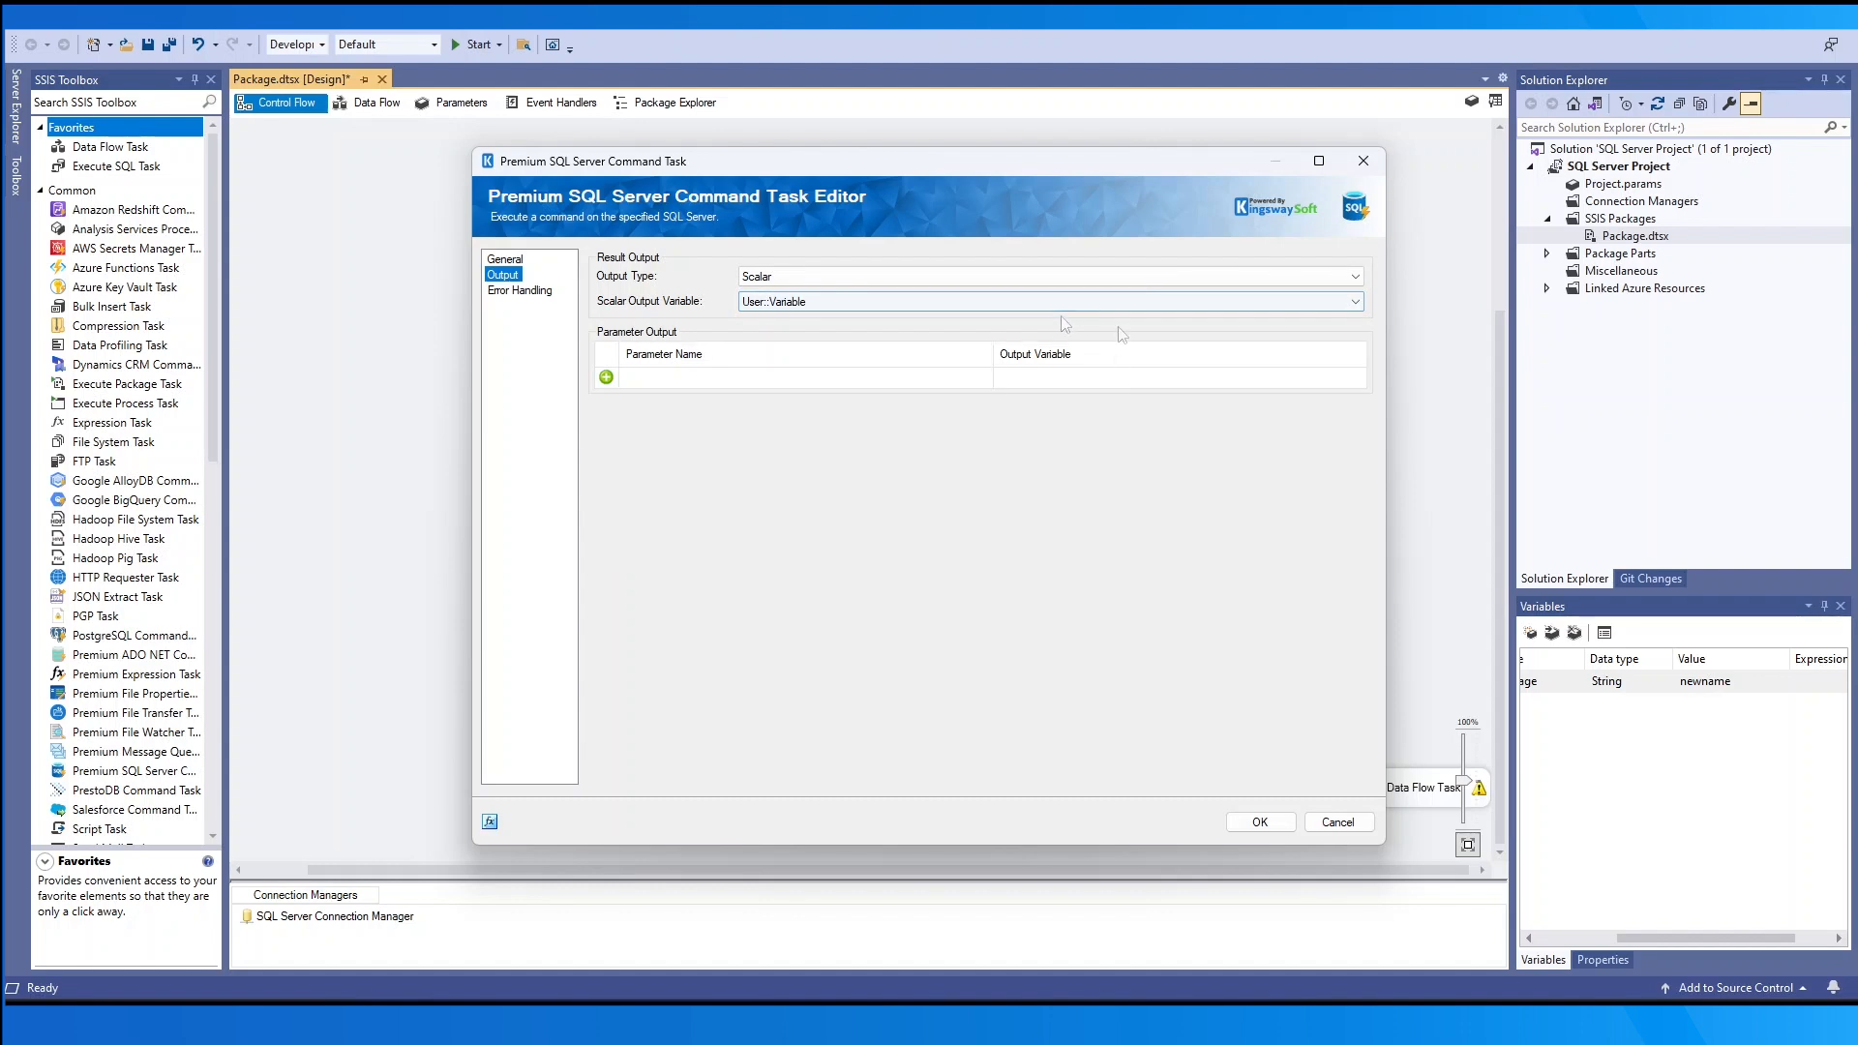
click(1112, 276)
click(1077, 334)
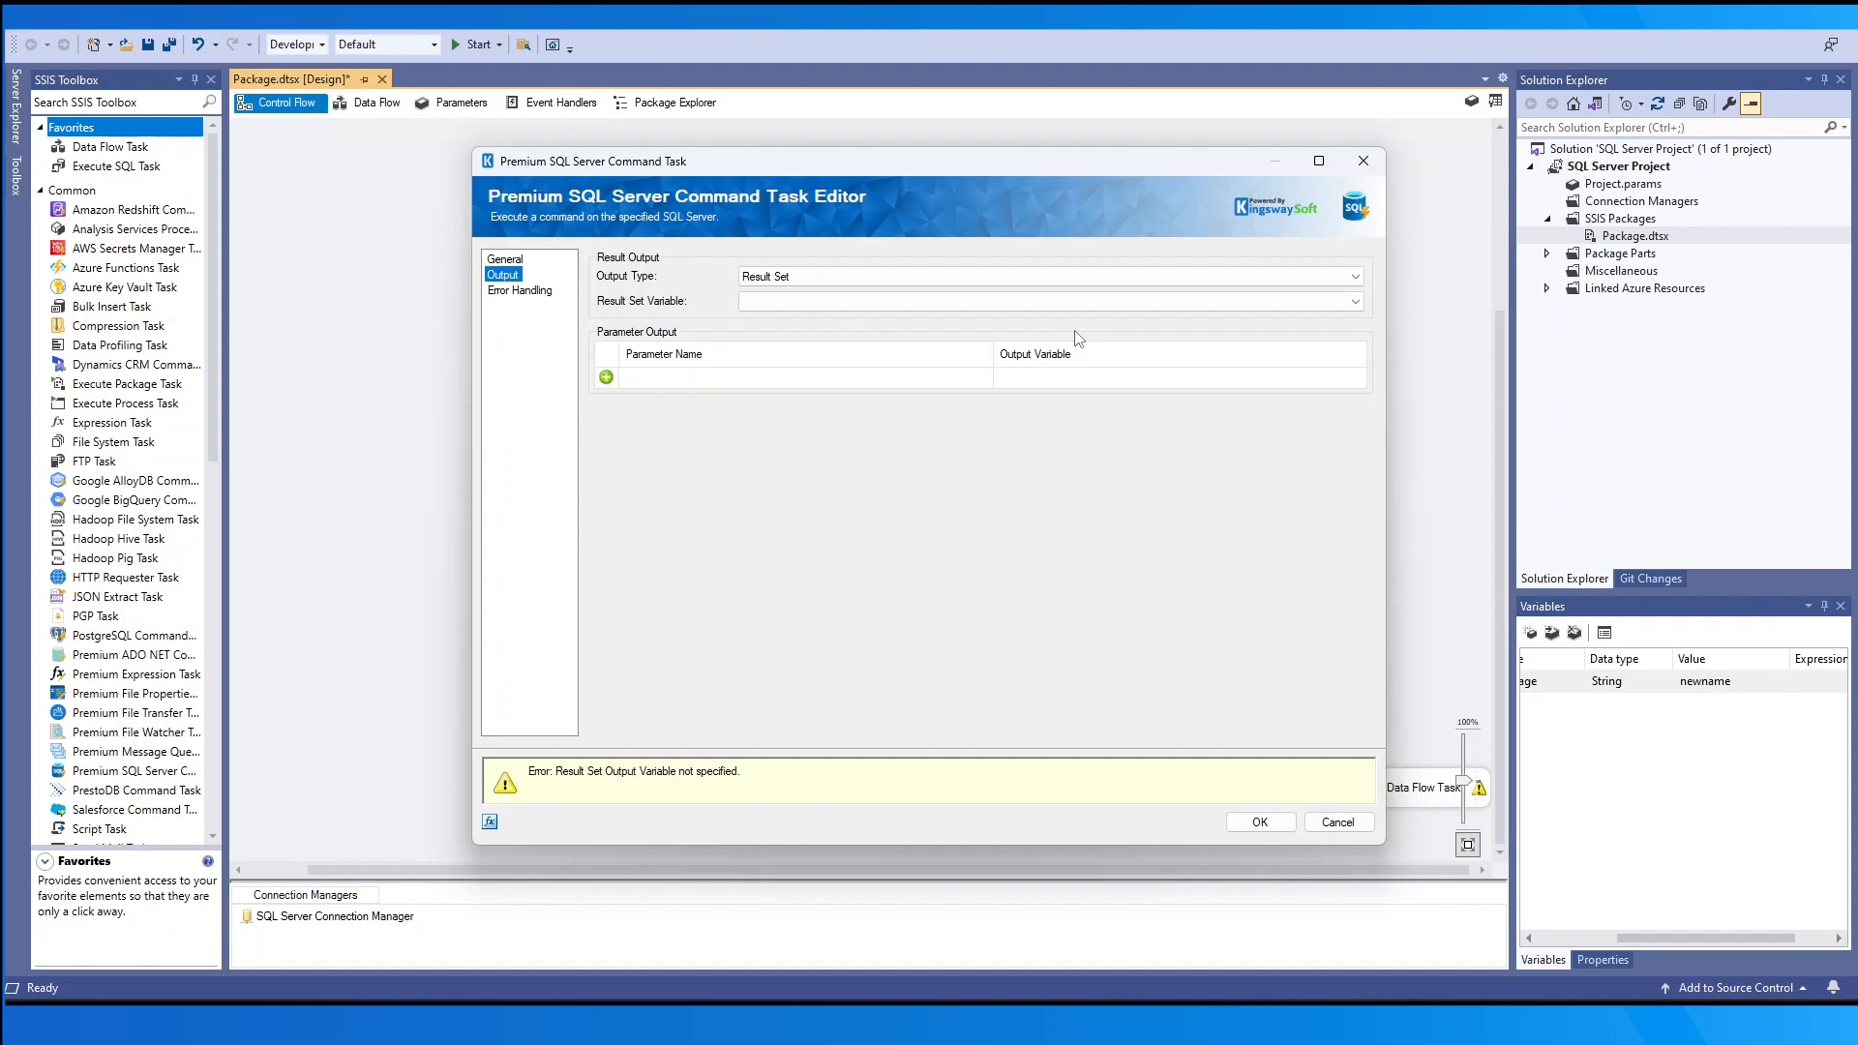
click(1072, 278)
click(1060, 293)
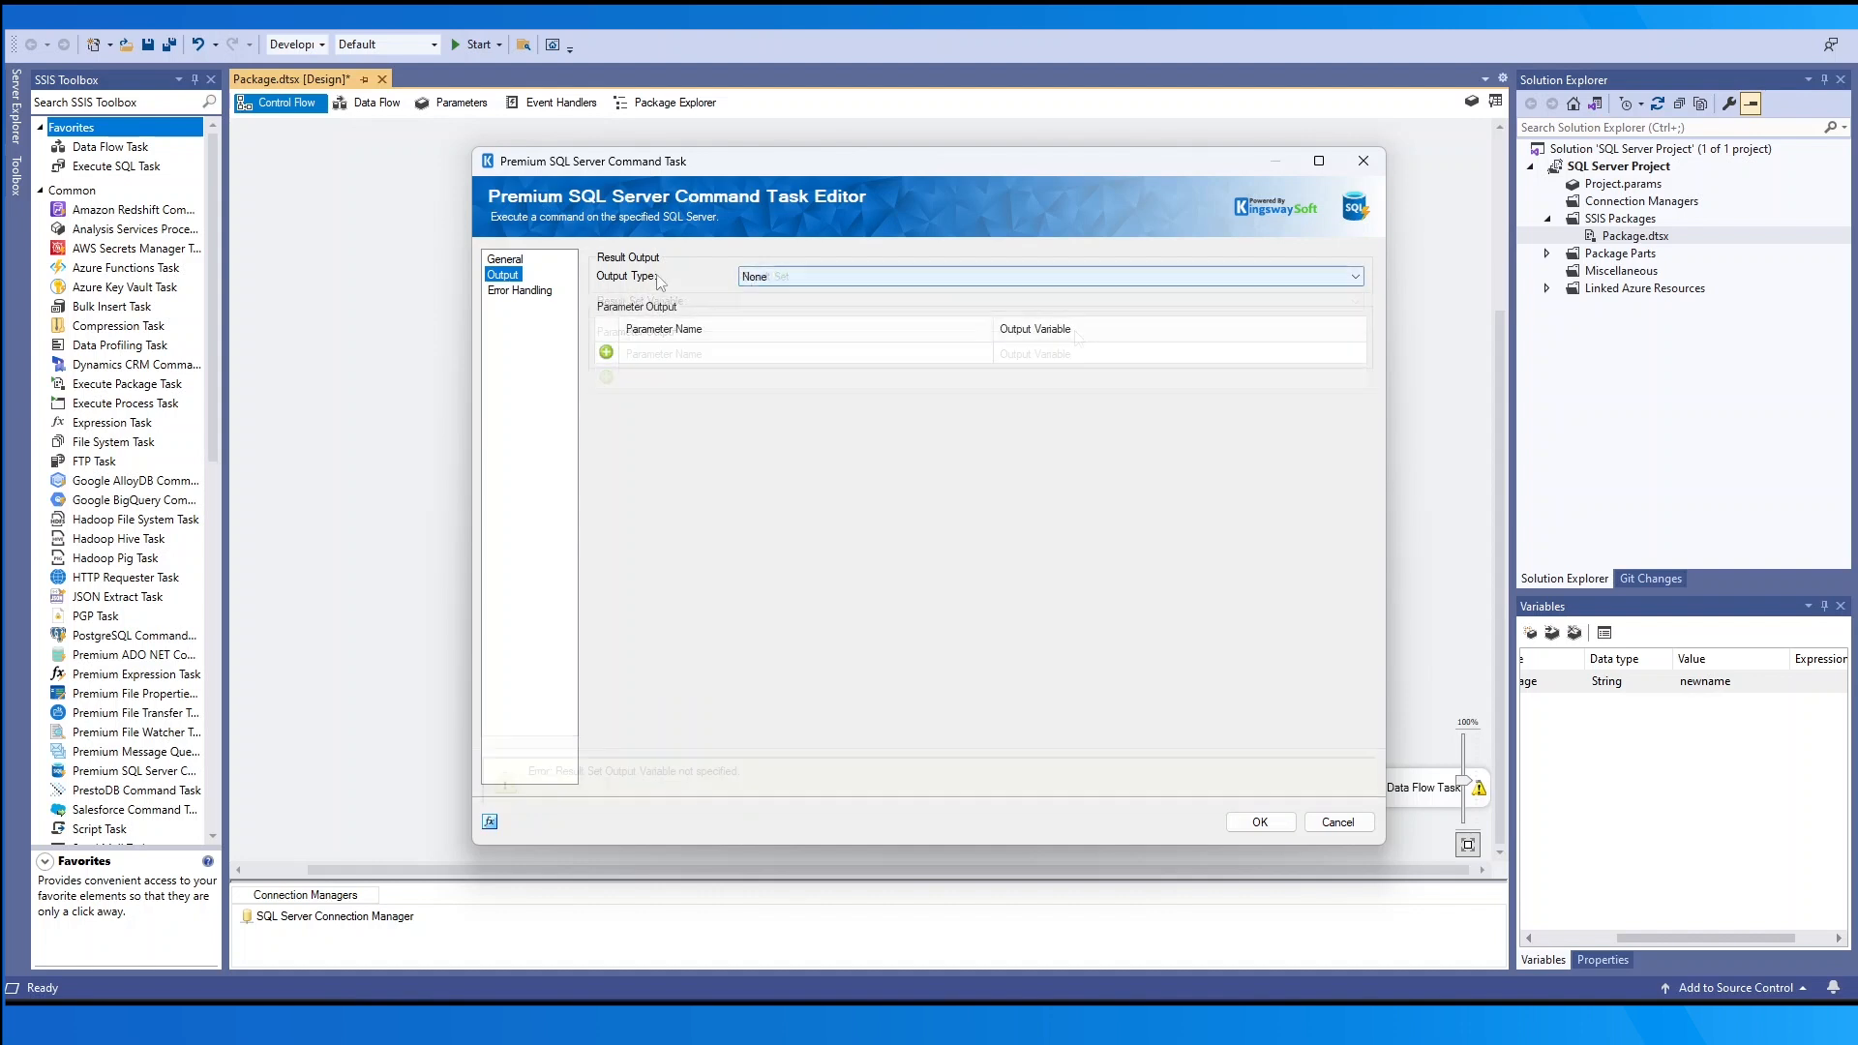
- On the Error Handling page, cycle through Fail on error, Write error to variable and Ignore error
click(521, 291)
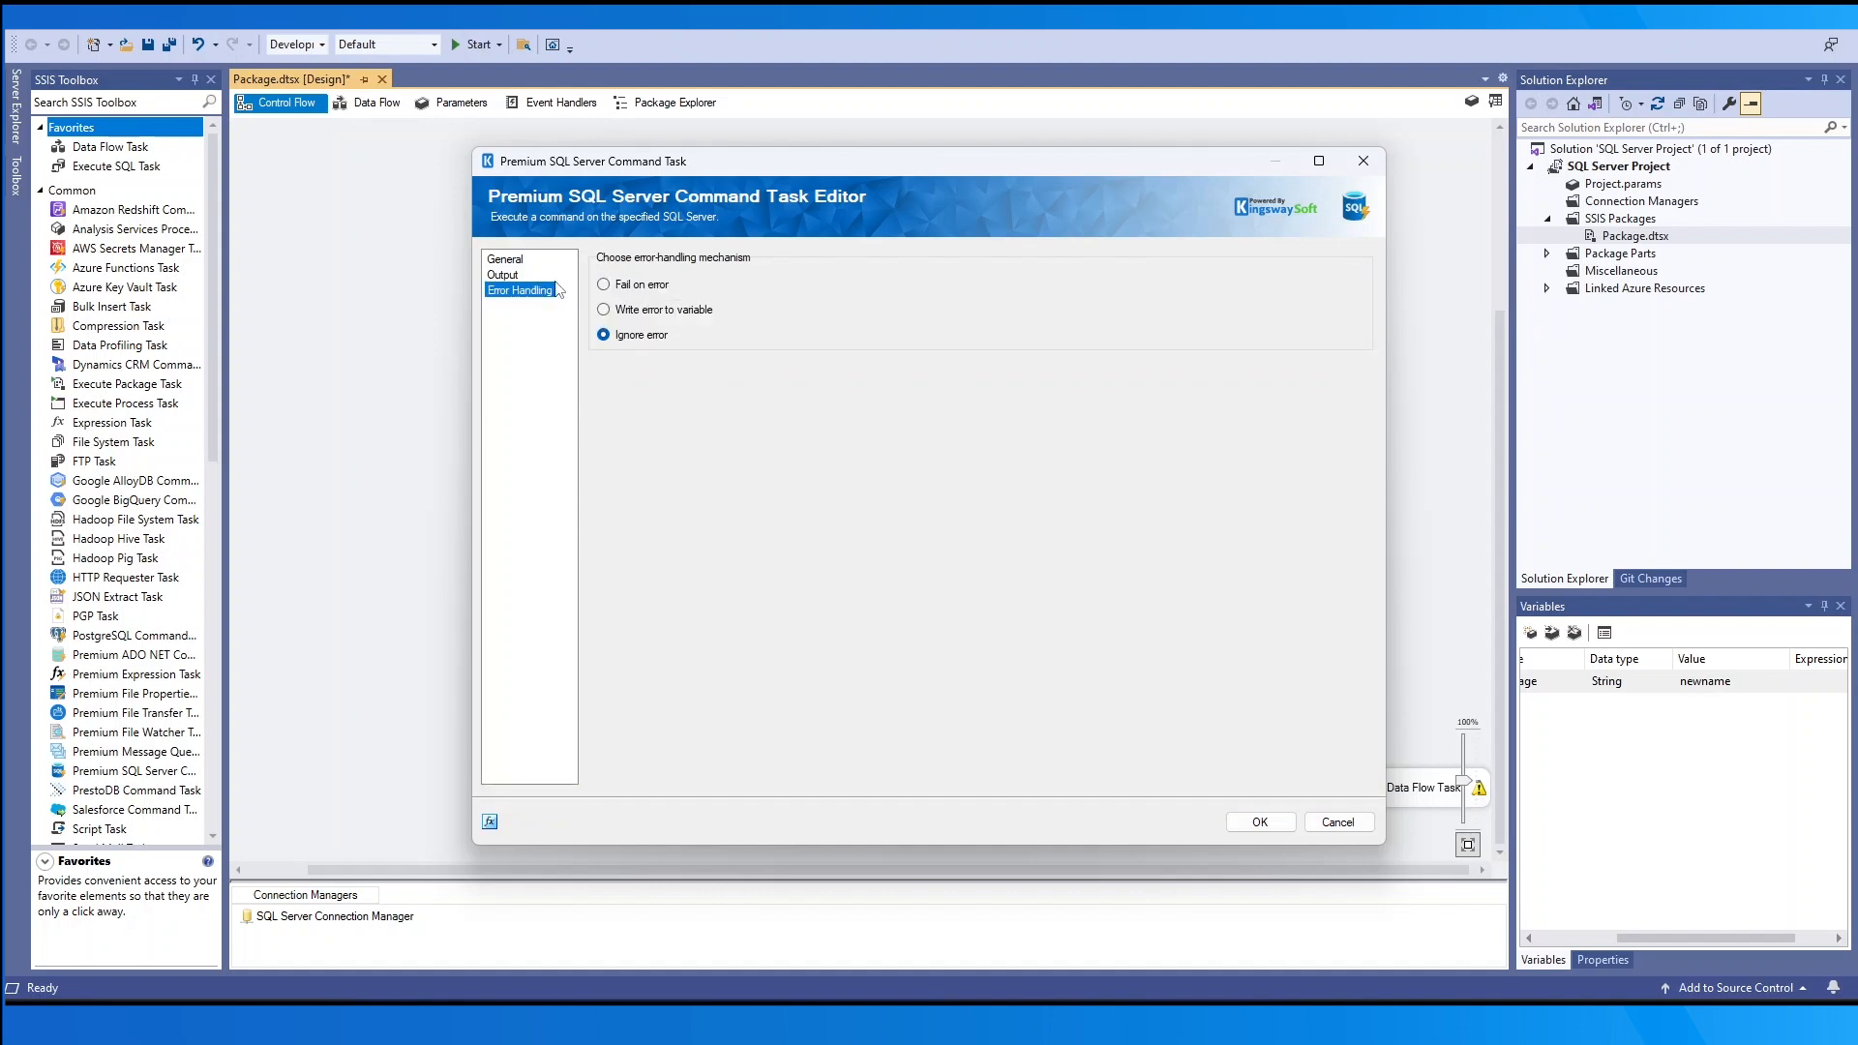
click(605, 284)
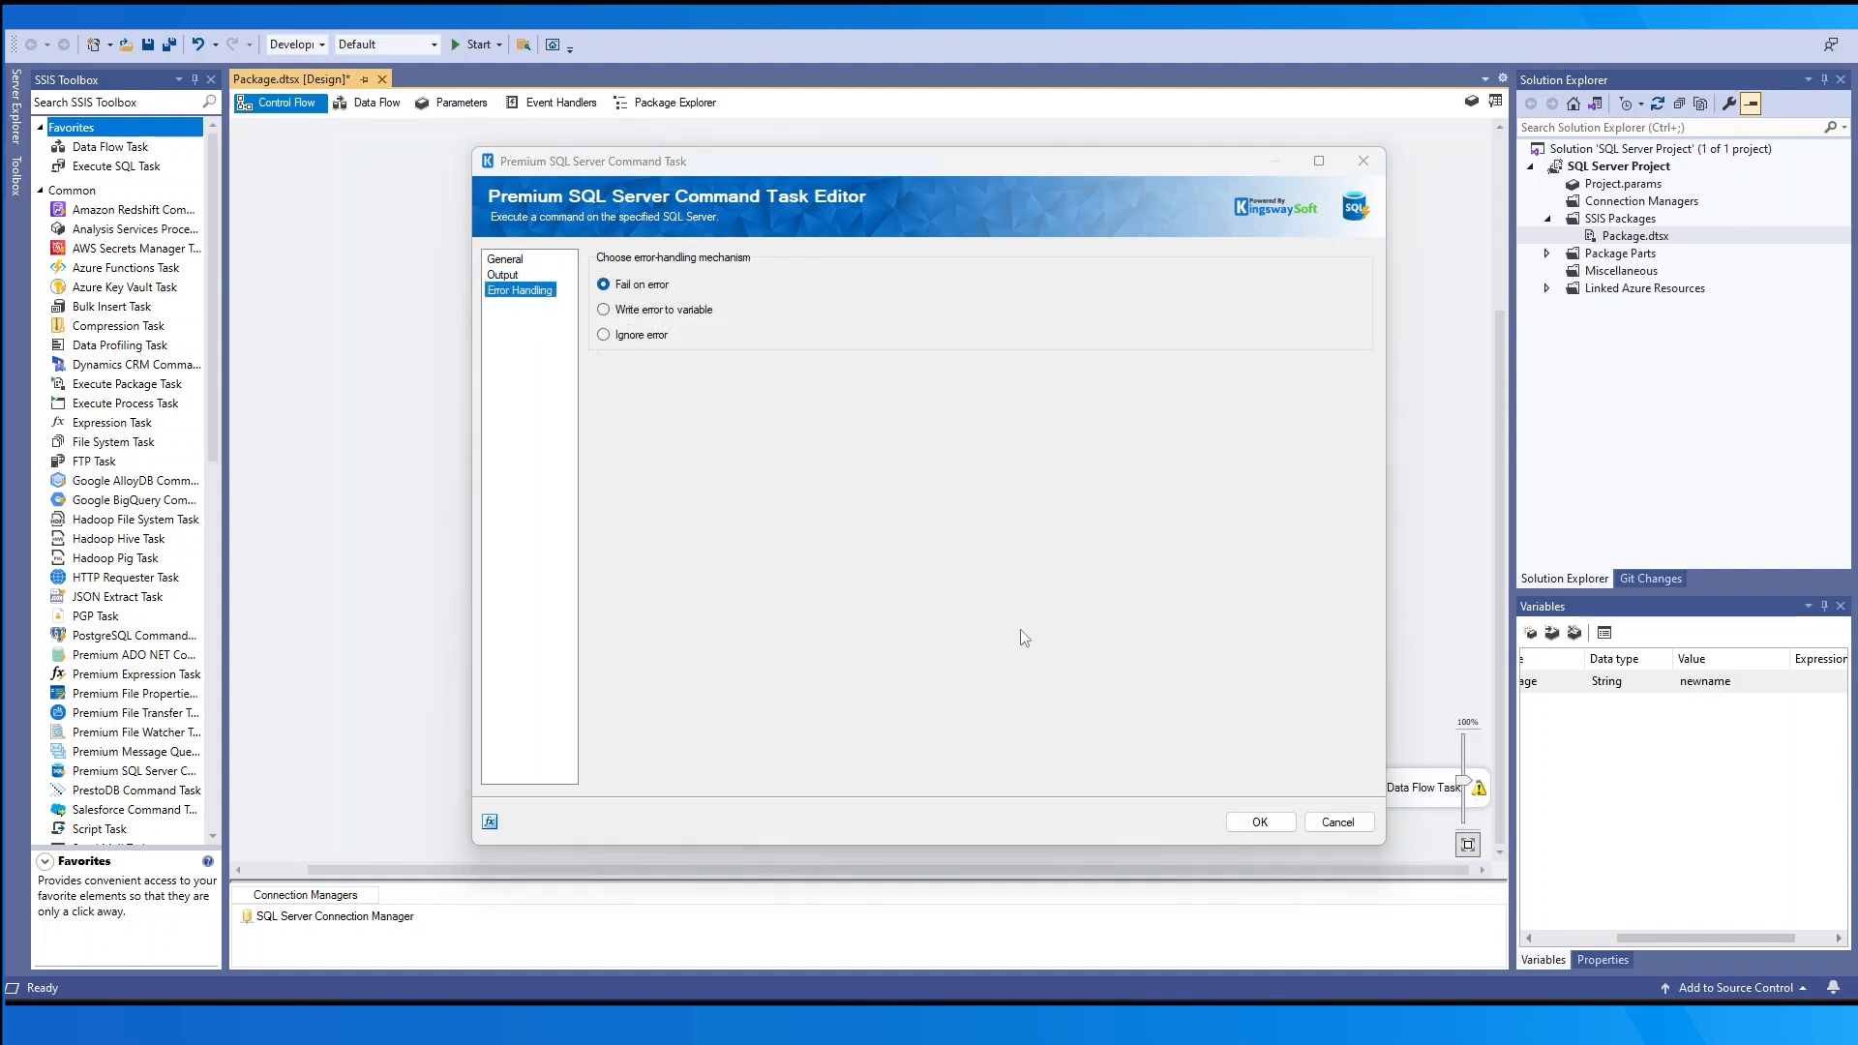
click(675, 310)
click(644, 335)
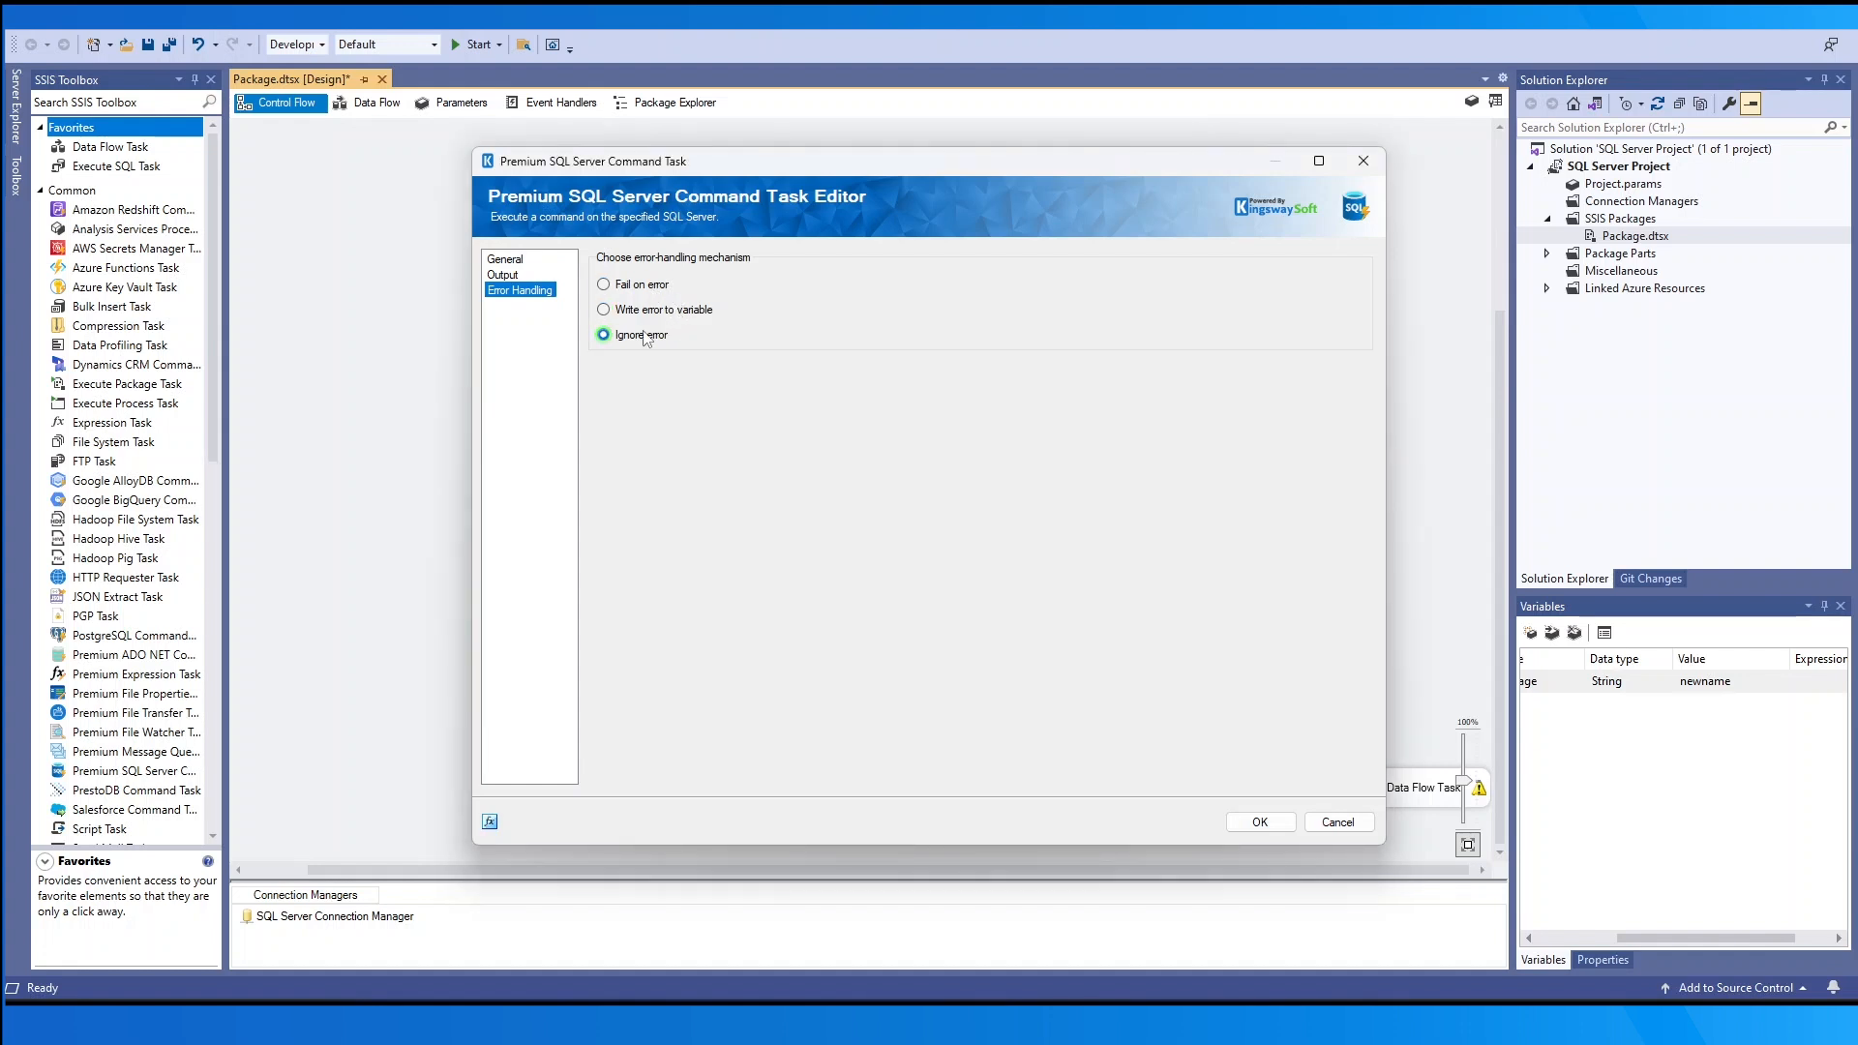
click(648, 289)
- Try writing errors to User::Variable, cancel creating a new variable, and settle on Ignore error
click(712, 312)
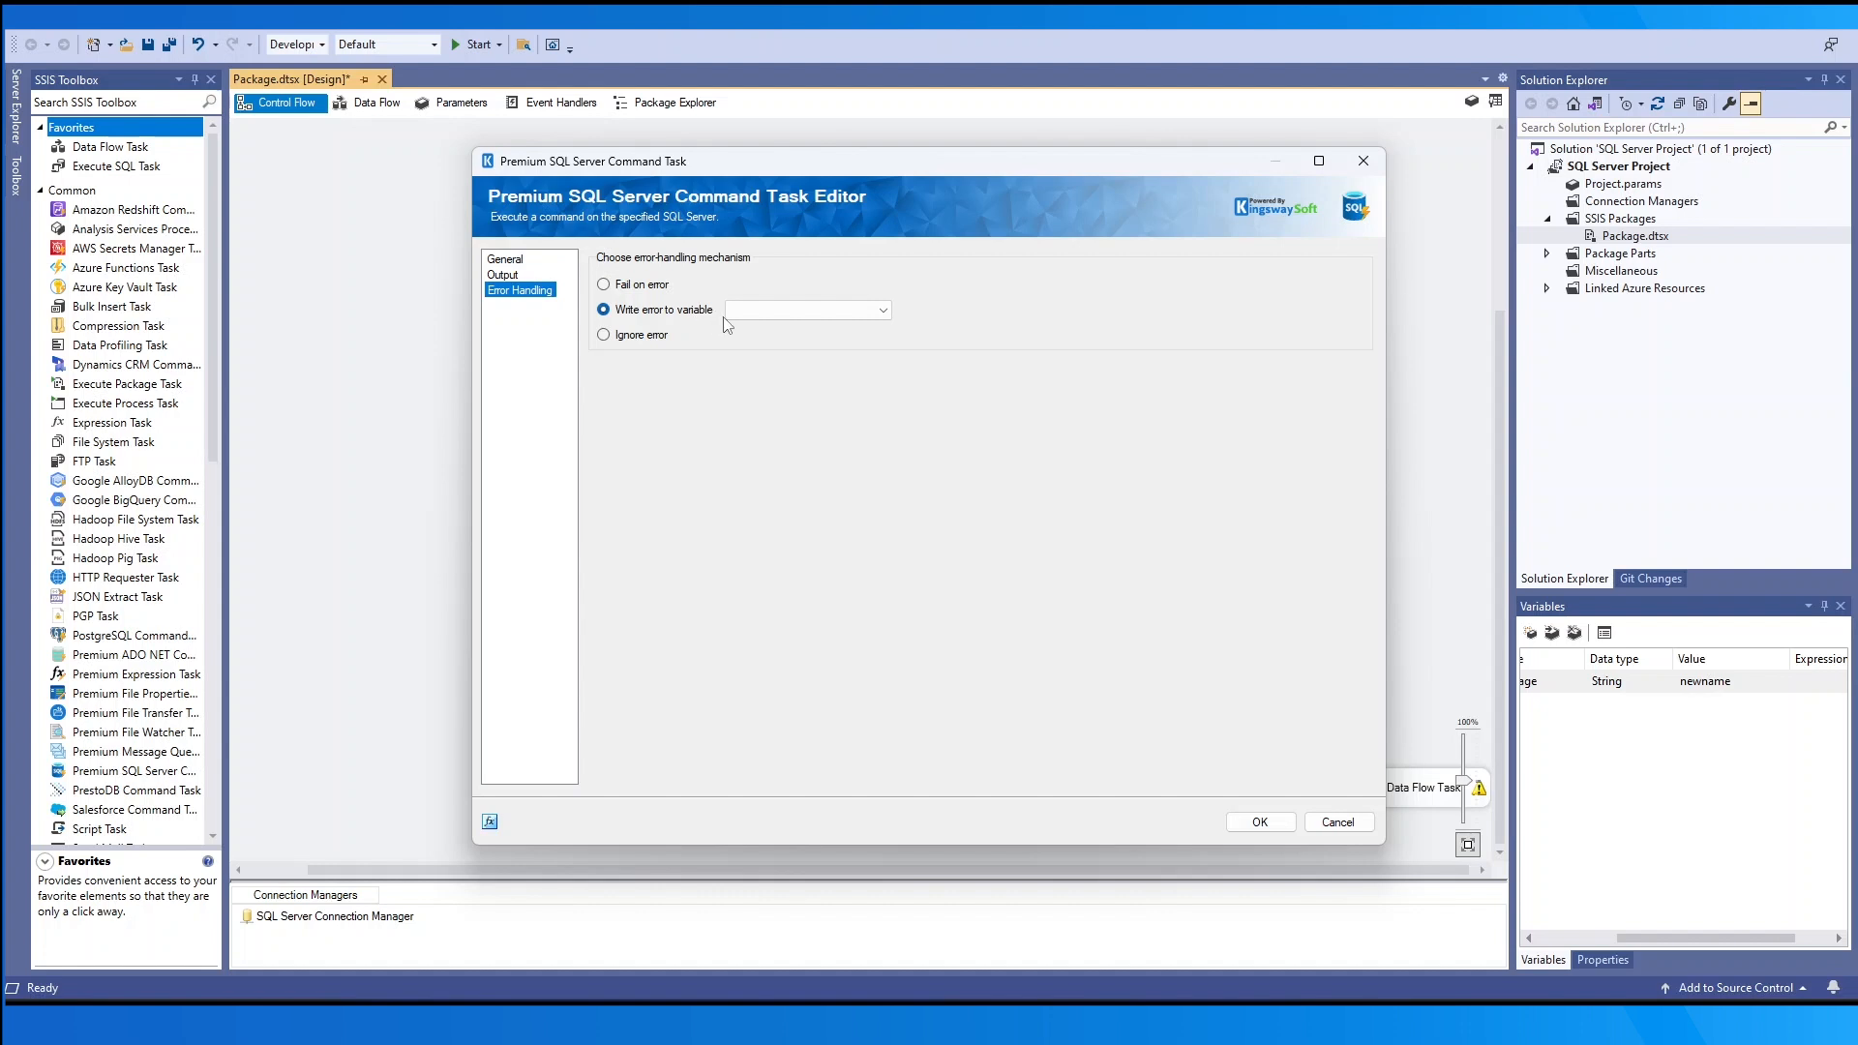
click(741, 312)
click(782, 341)
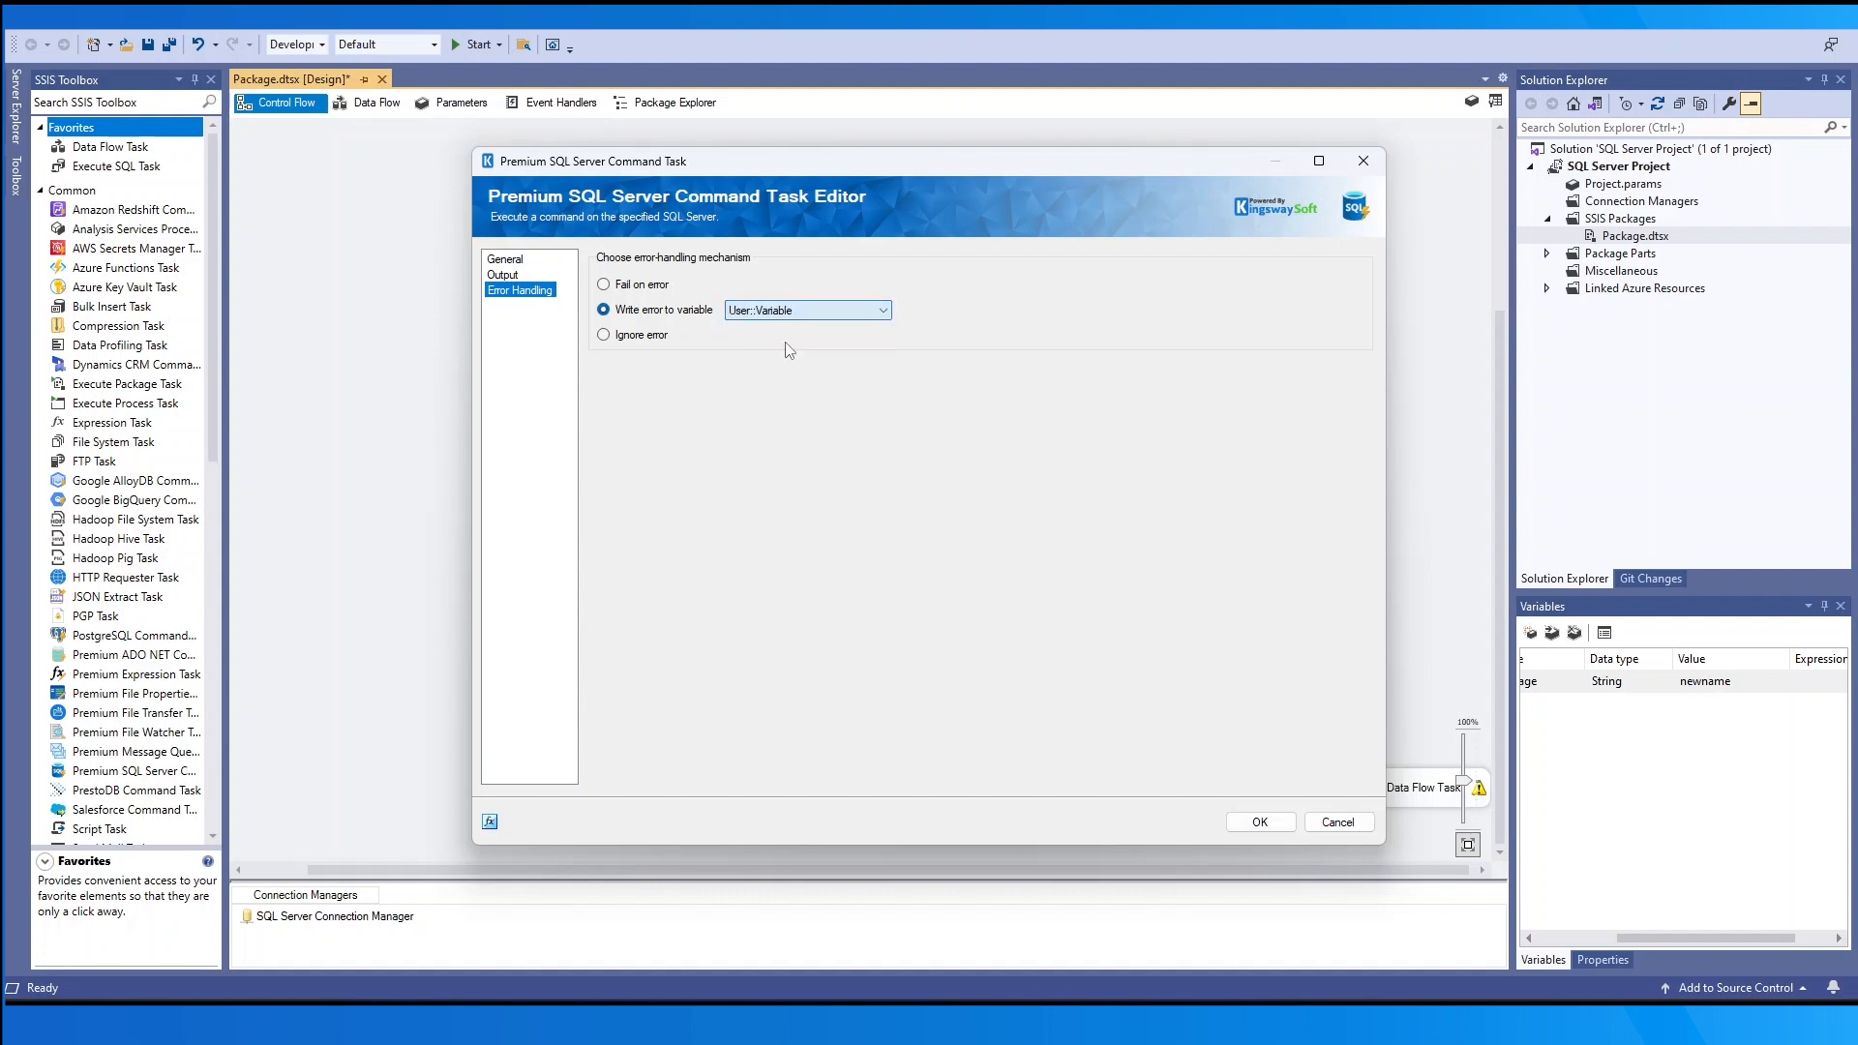
click(829, 313)
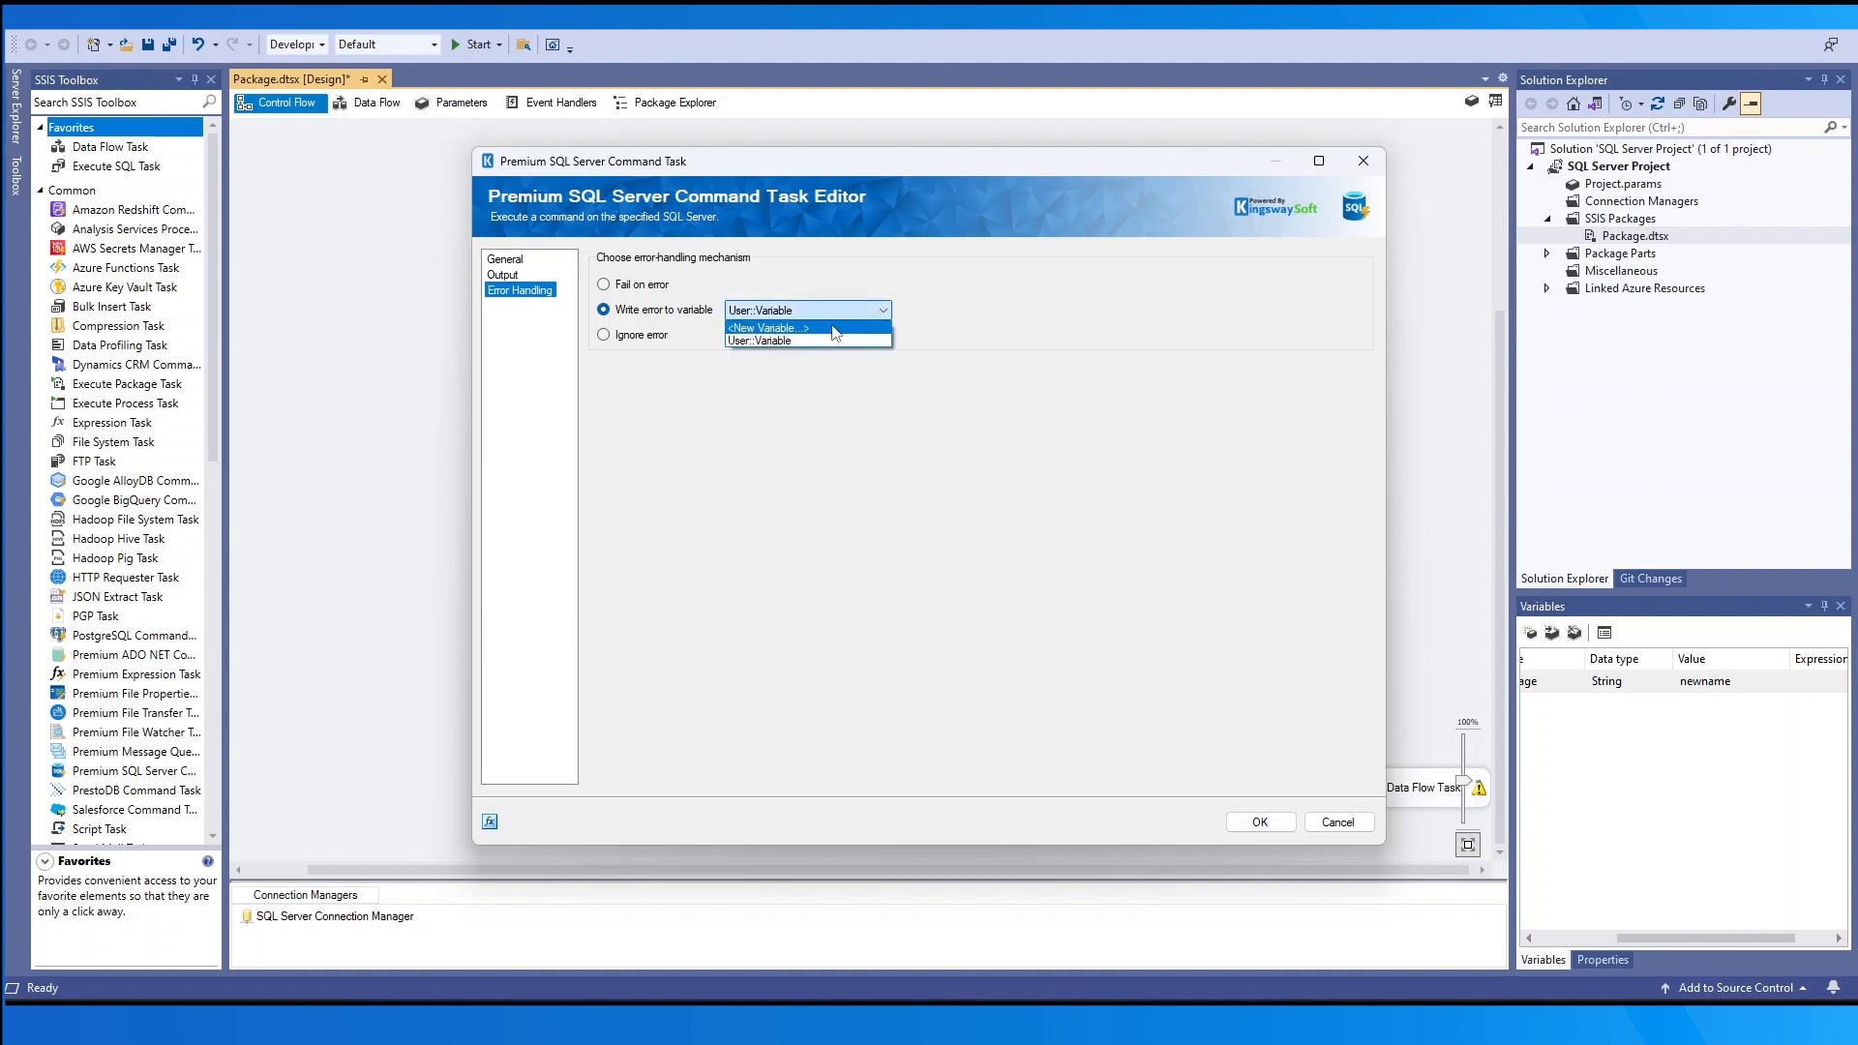
click(834, 328)
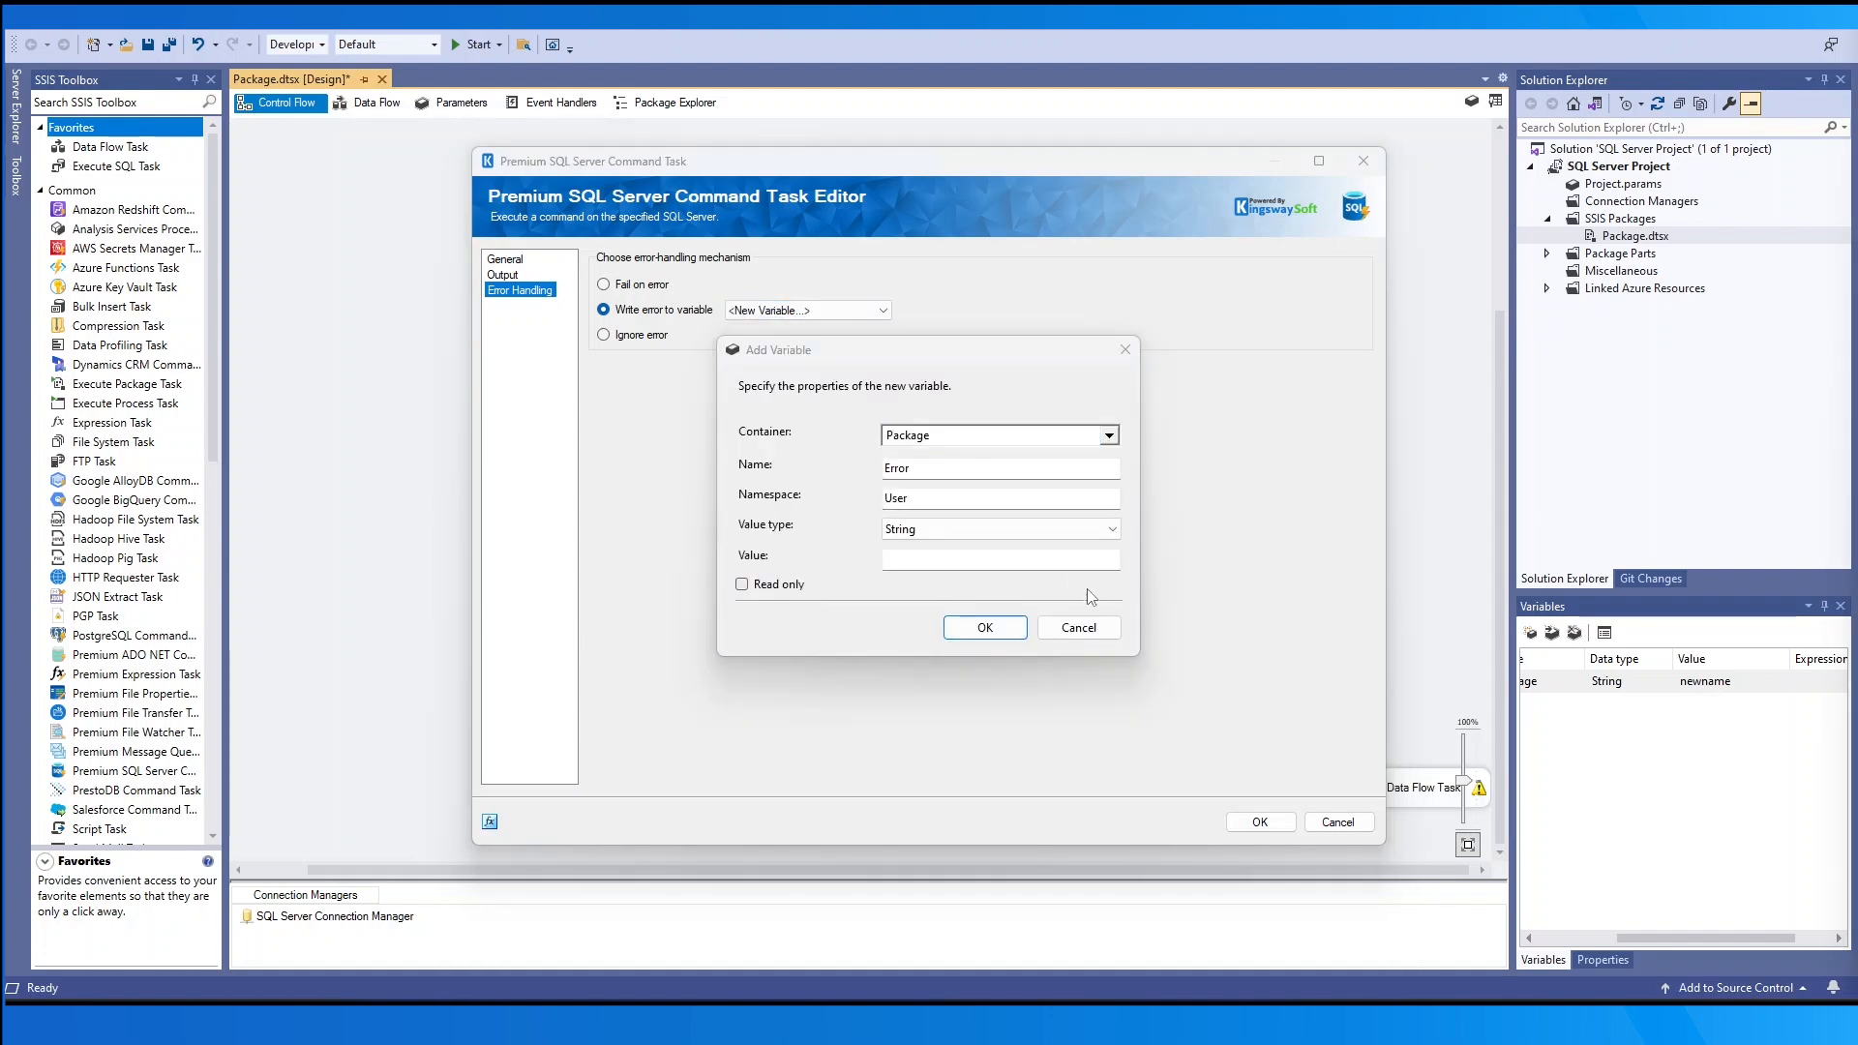
click(1078, 627)
click(604, 334)
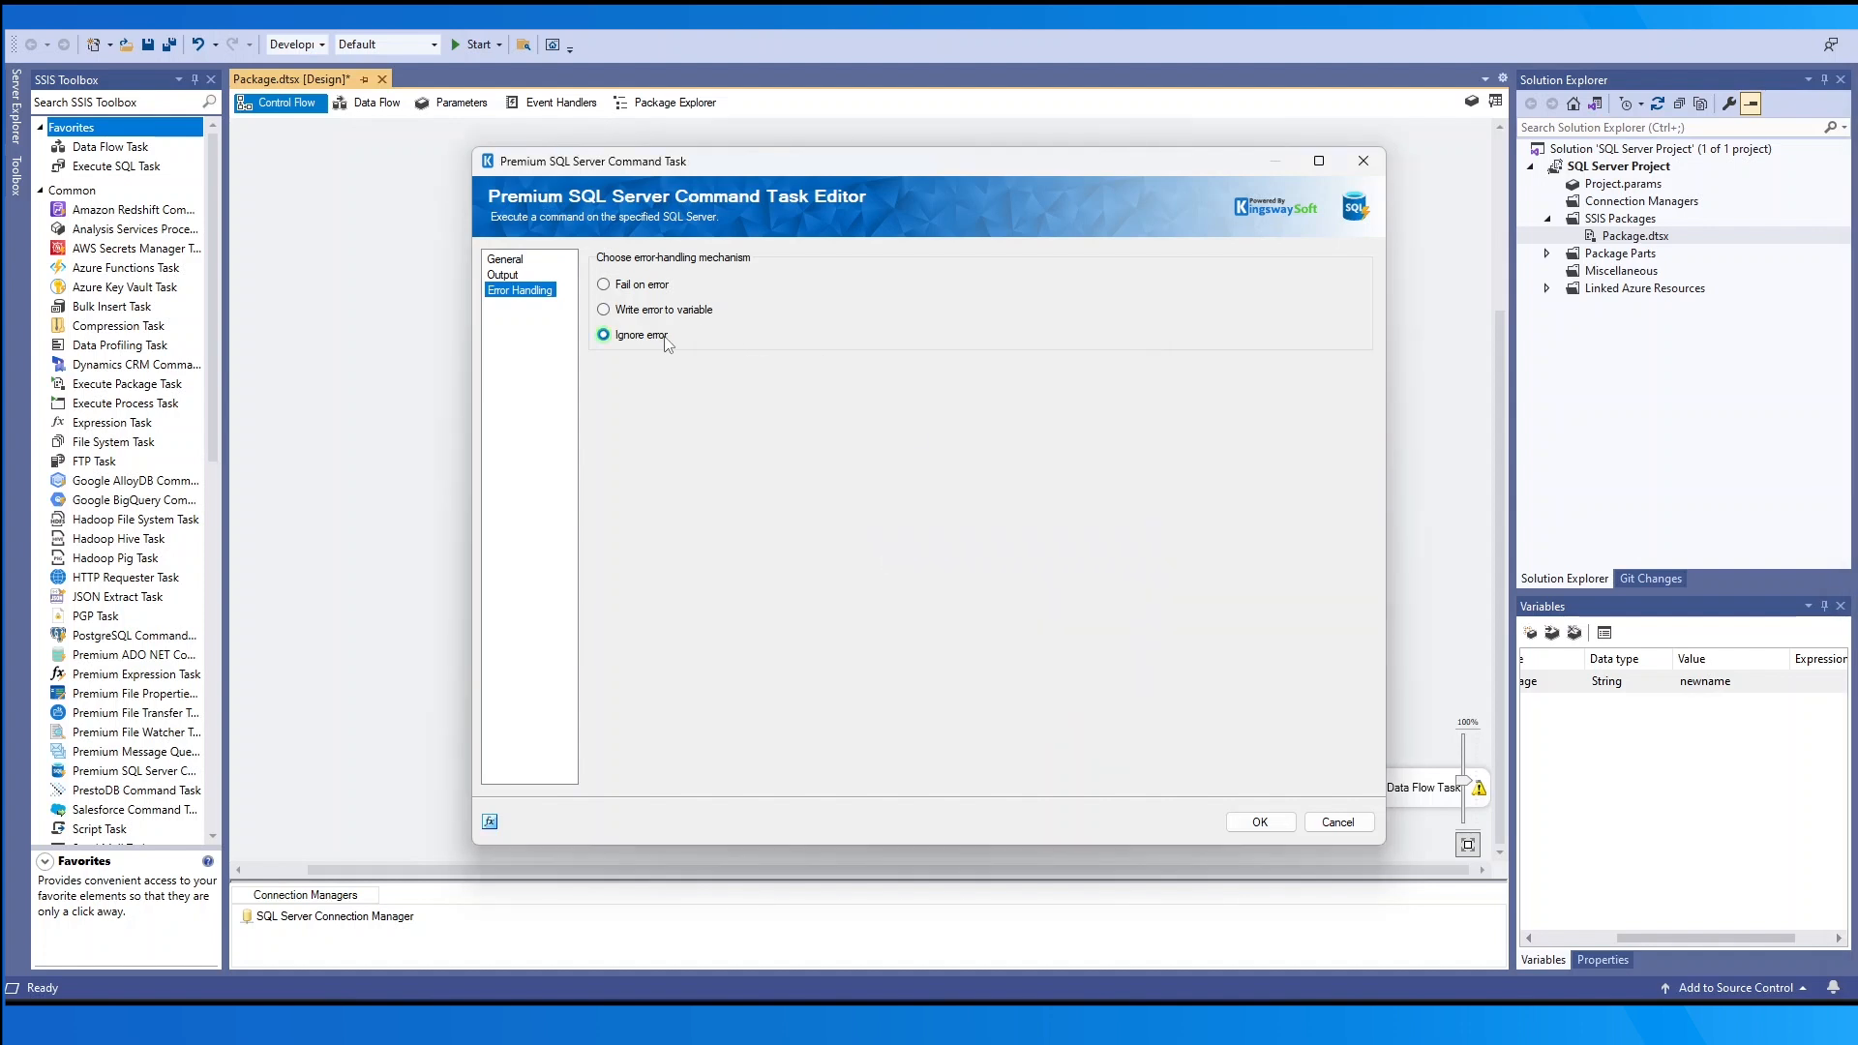